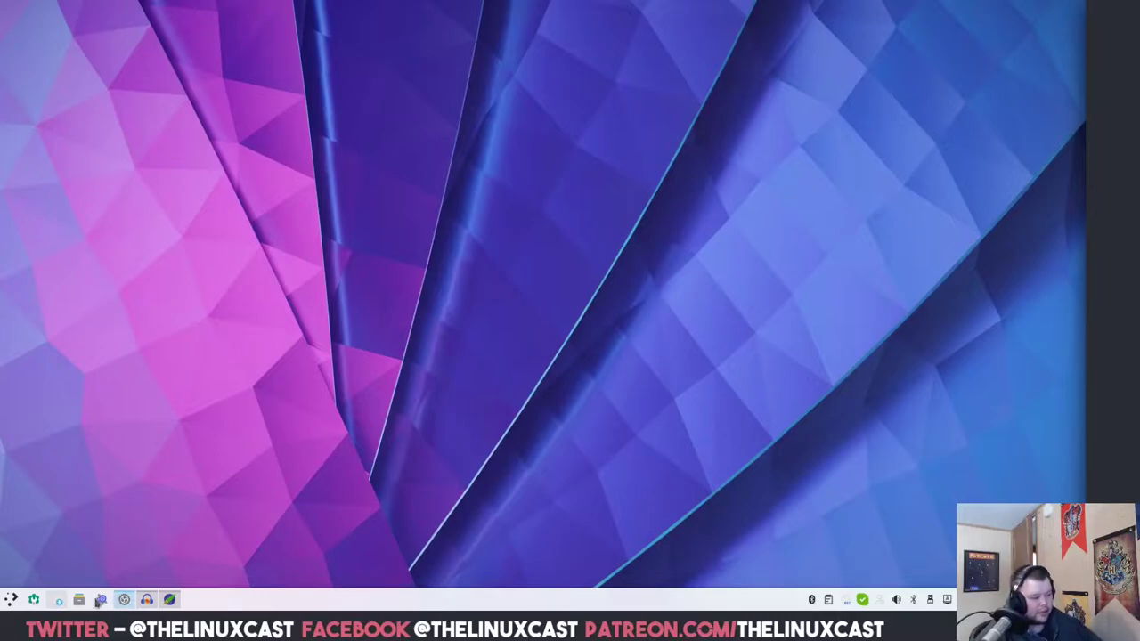
Open System Settings and enable the Blur desktop effect under Workspace Behavior
click(33, 600)
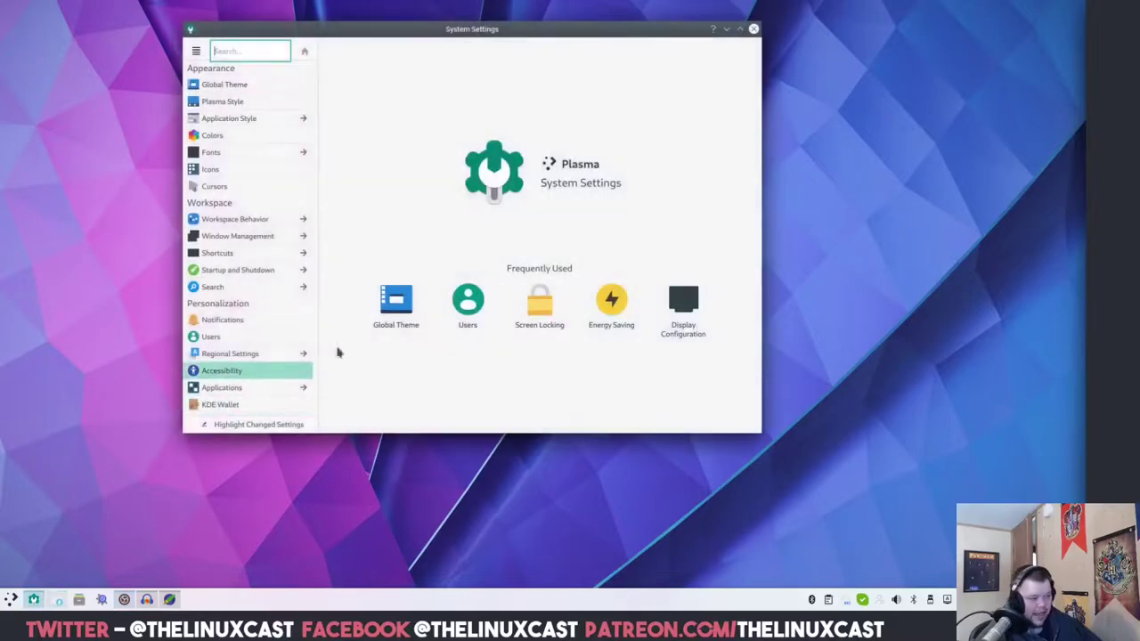
drag(612, 32, 652, 48)
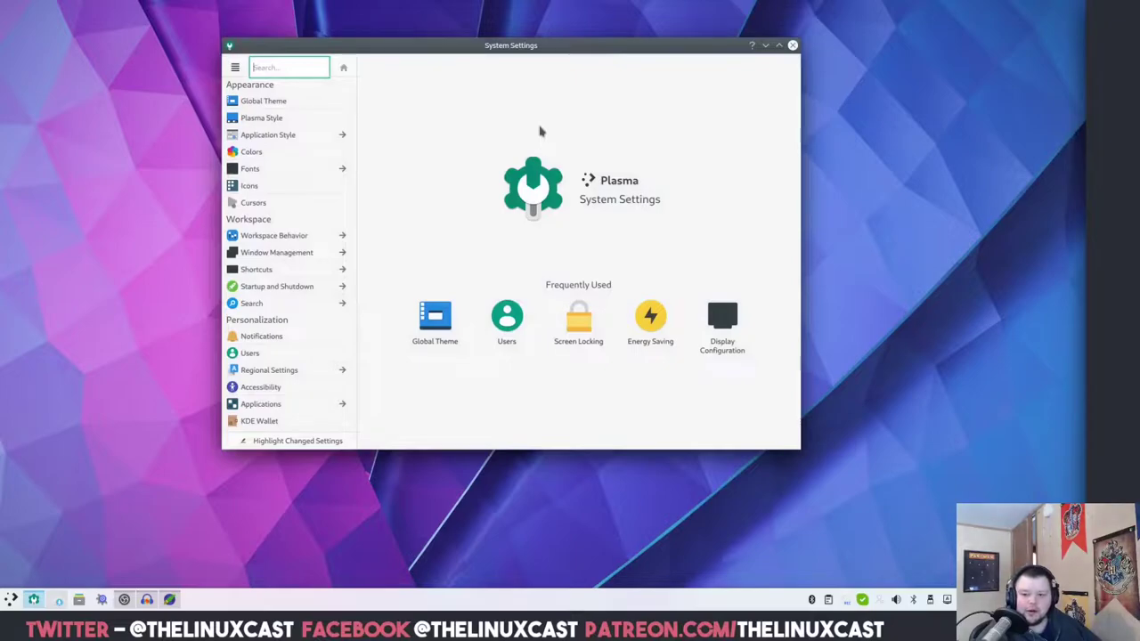
click(338, 236)
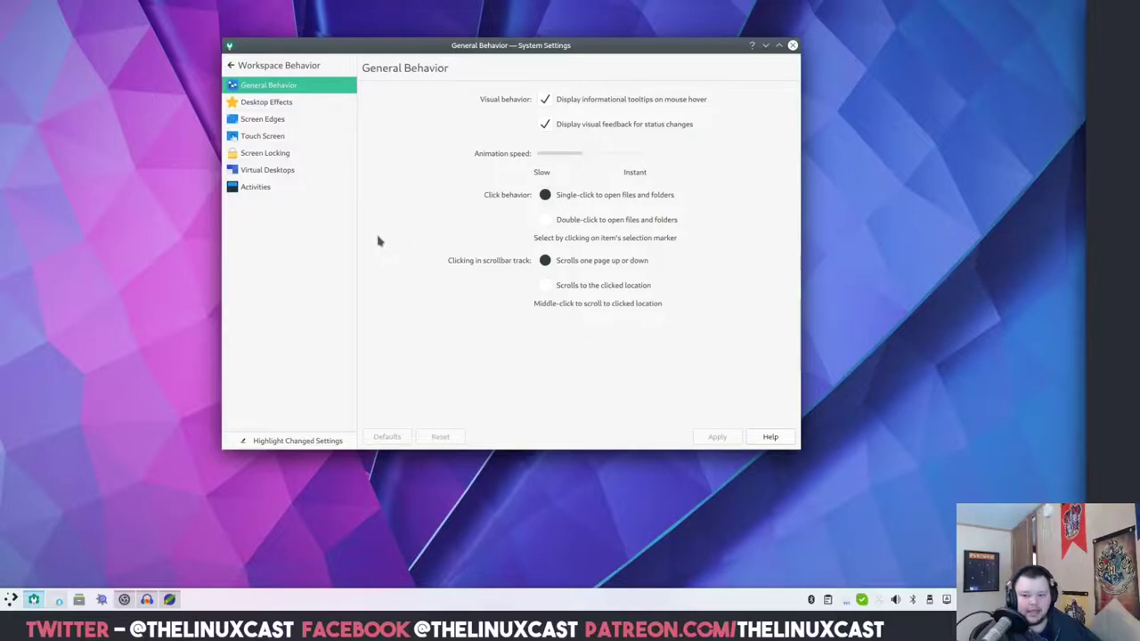
click(287, 106)
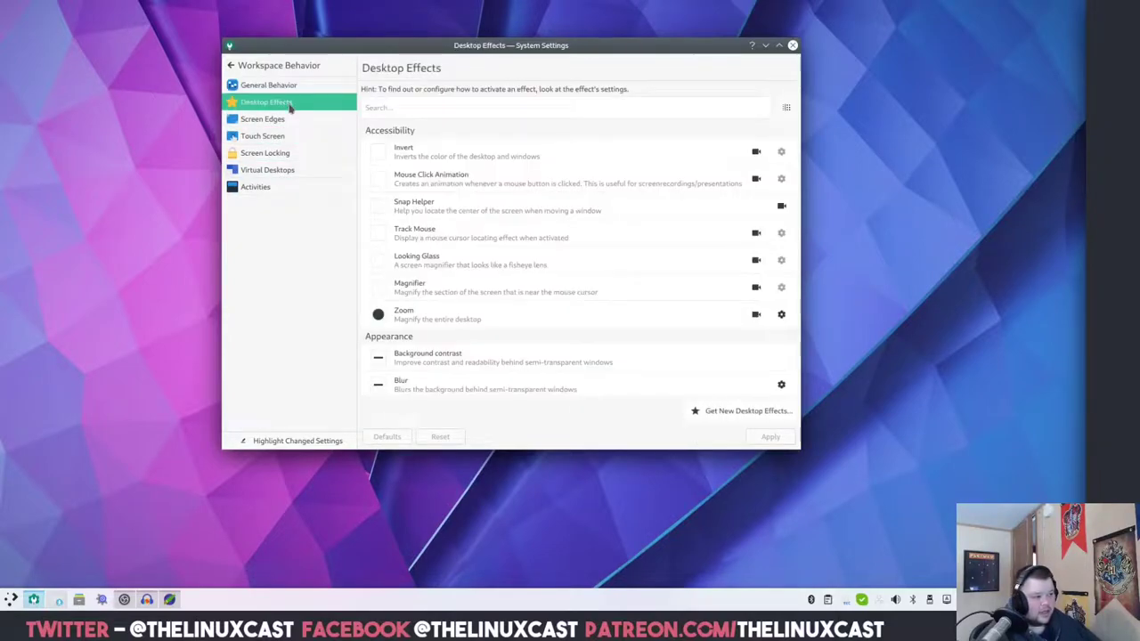
click(436, 106)
text(BLUR)
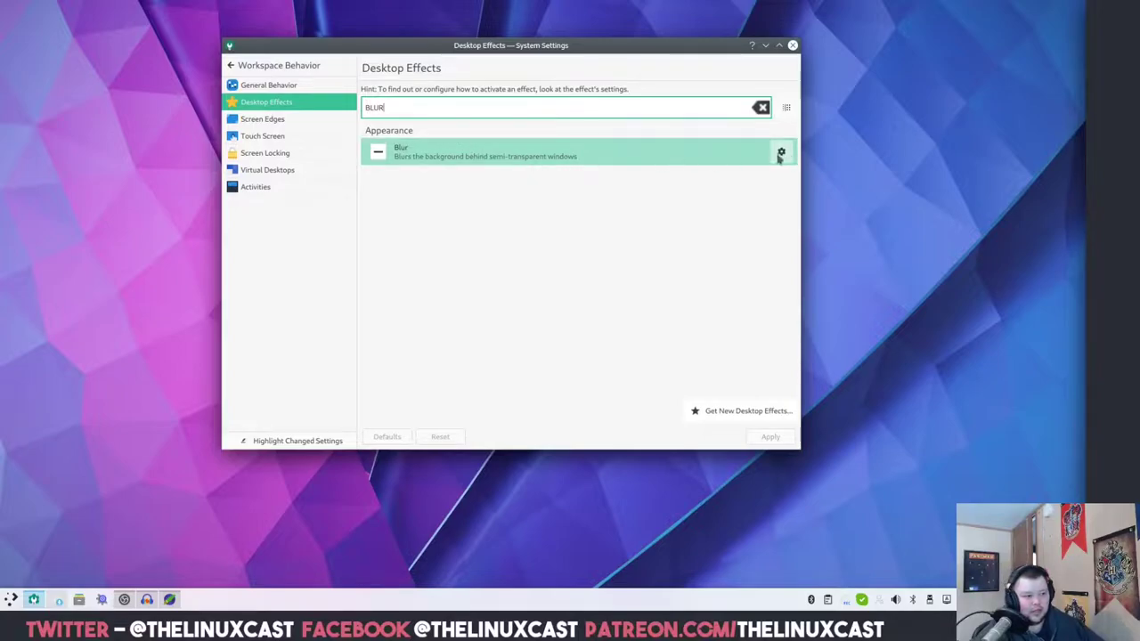
click(378, 153)
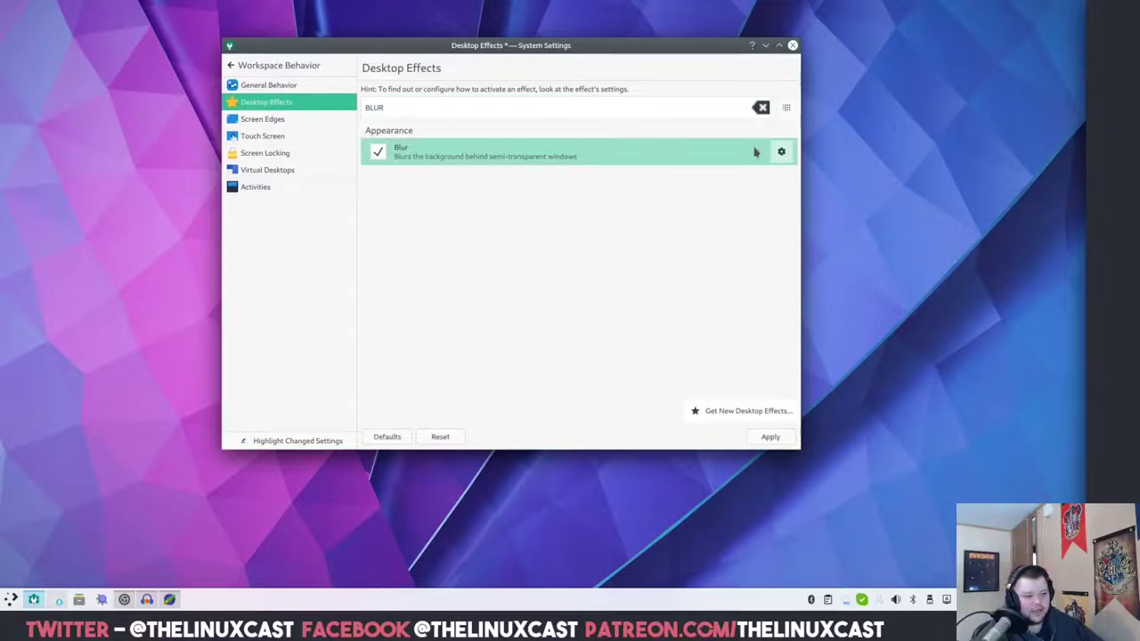
Set the Blur effect's noise strength to the lightest level and apply the change
click(781, 151)
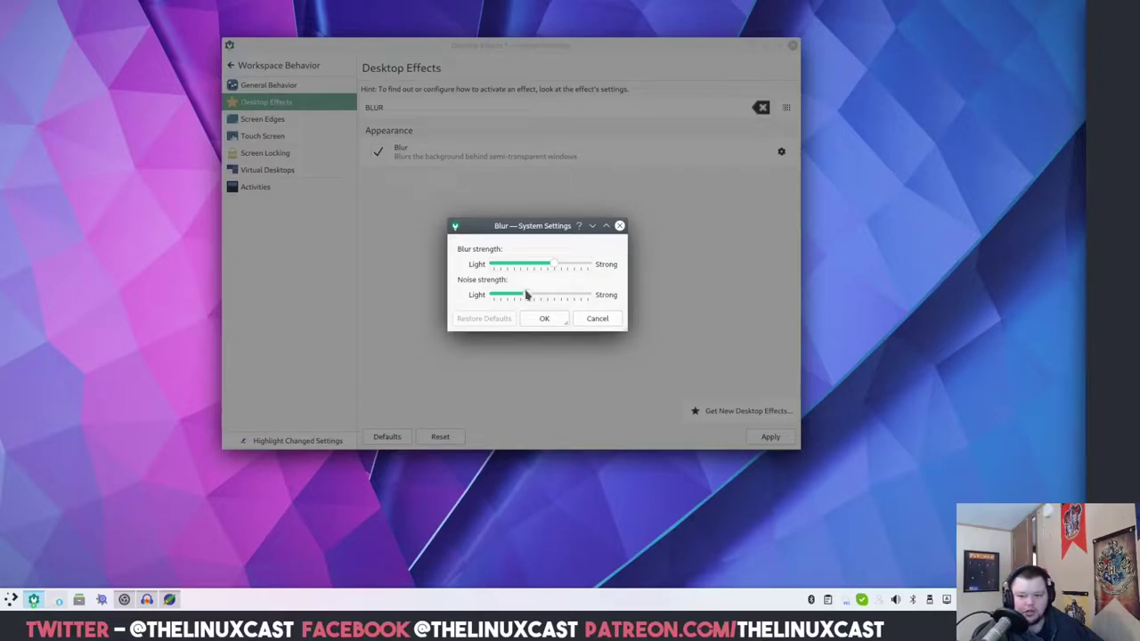
drag(526, 296, 495, 298)
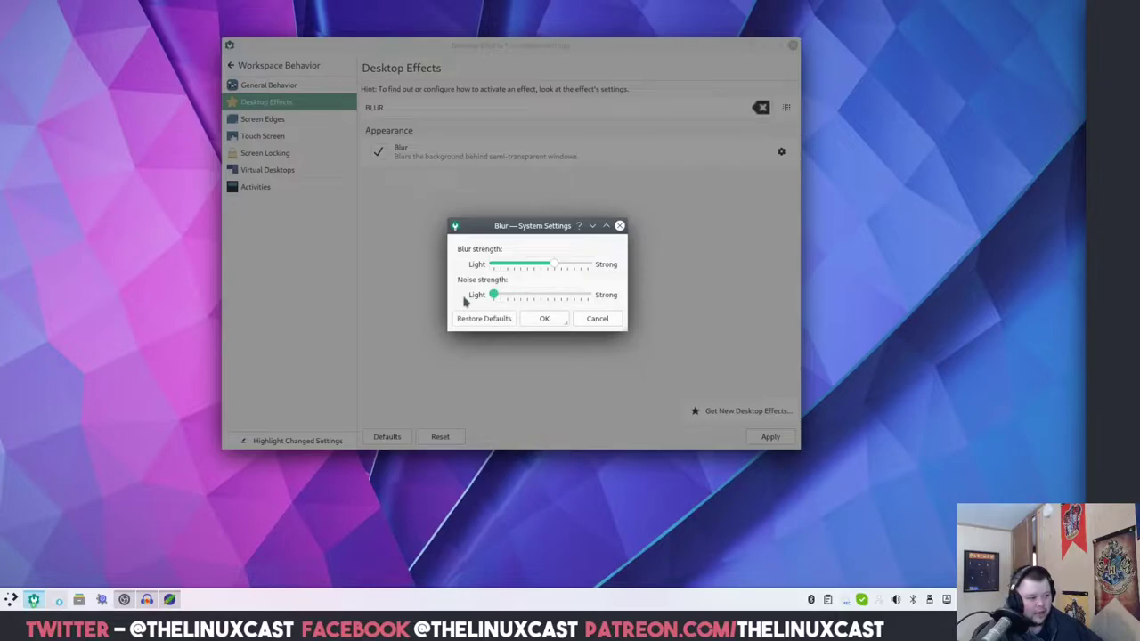
click(542, 320)
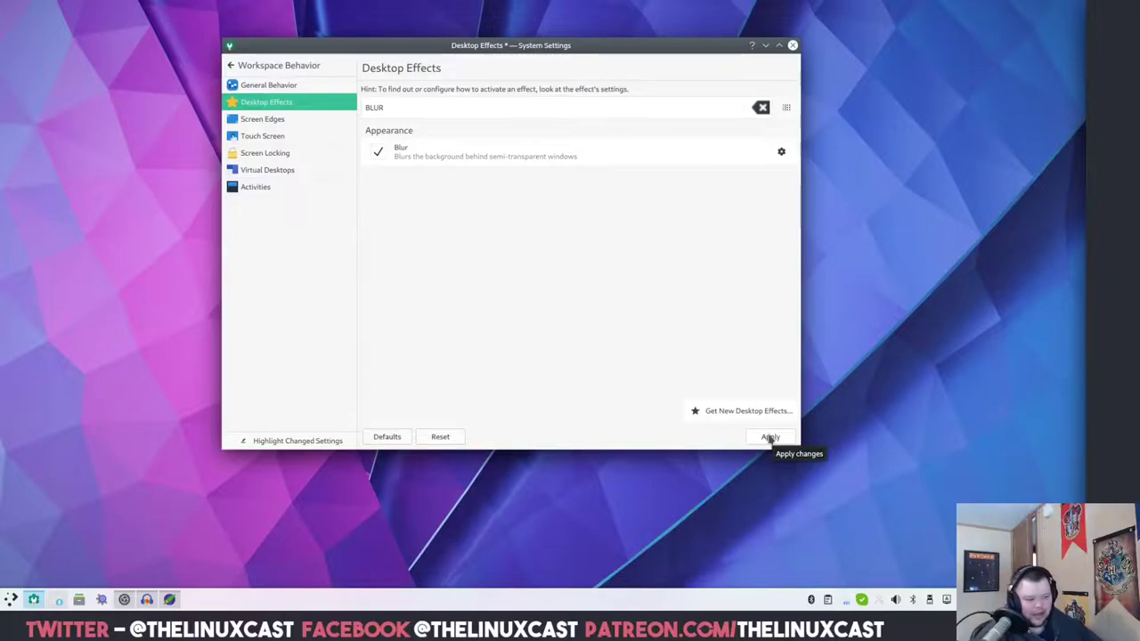
click(770, 438)
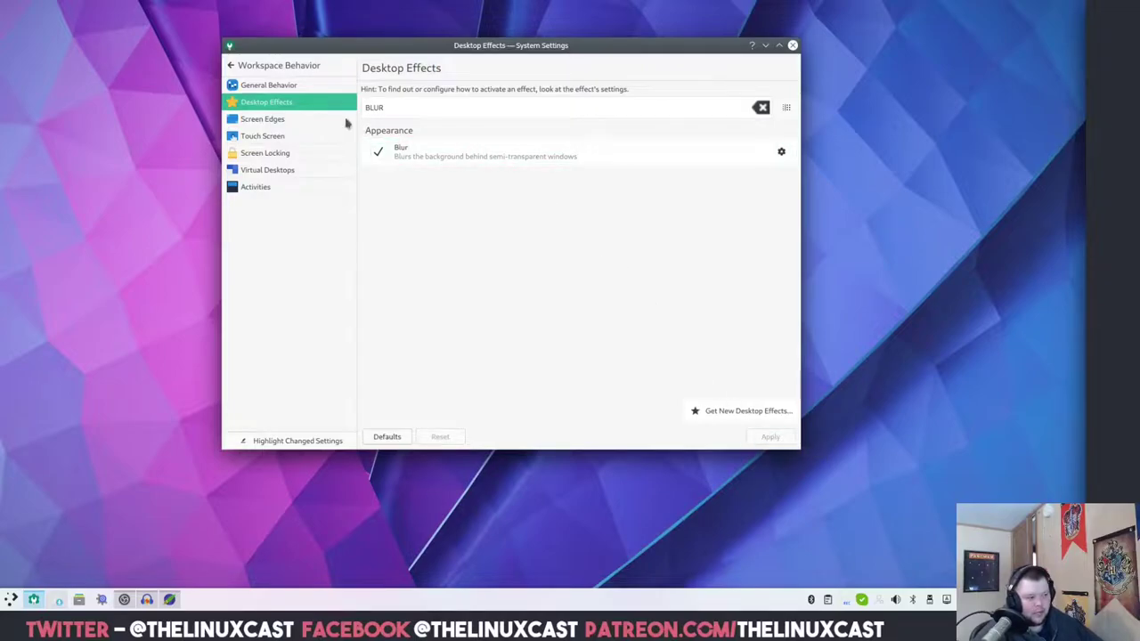
Search the desktop effects for "wobb" and enable Wobbly Windows
click(408, 106)
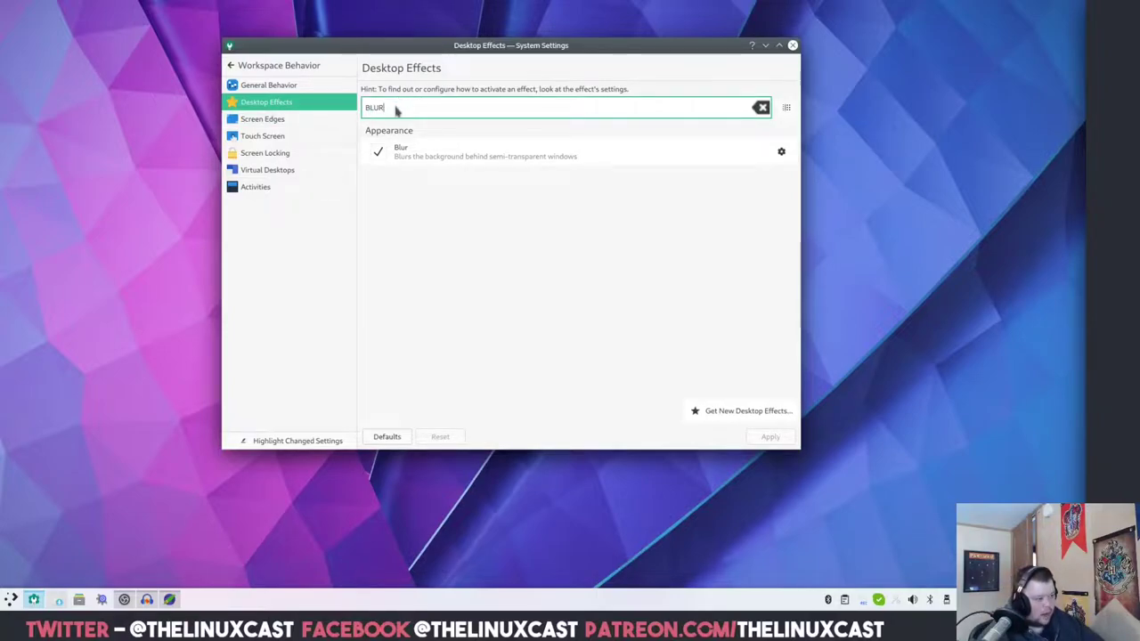
key(BackSpace)
key(BackSpace)
key(BackSpace)
key(BackSpace)
text(wobb)
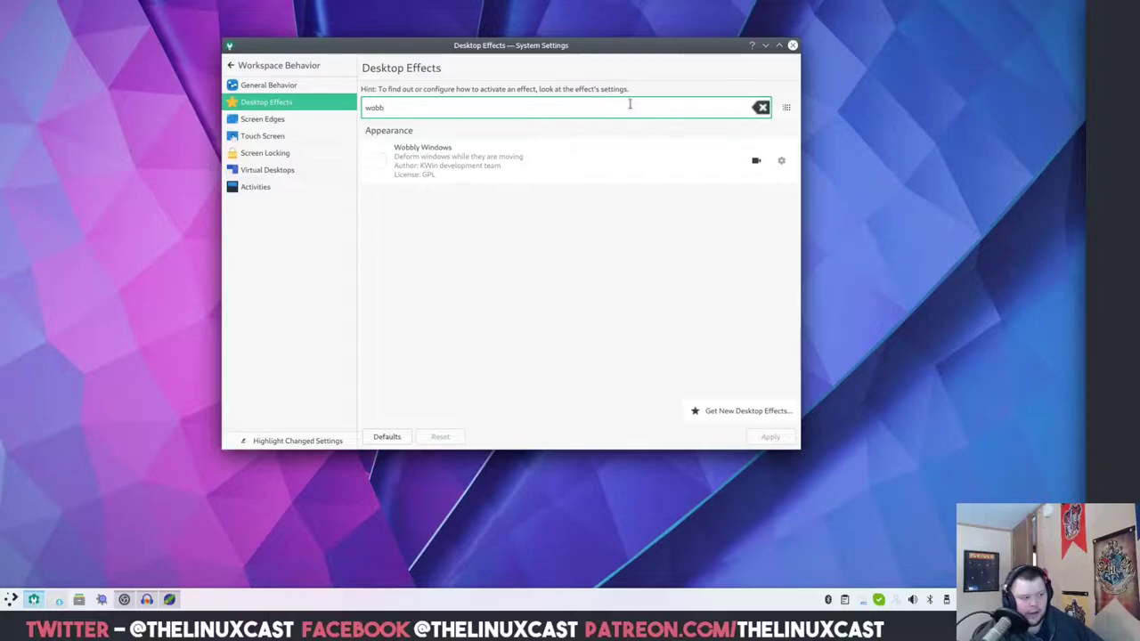
click(378, 160)
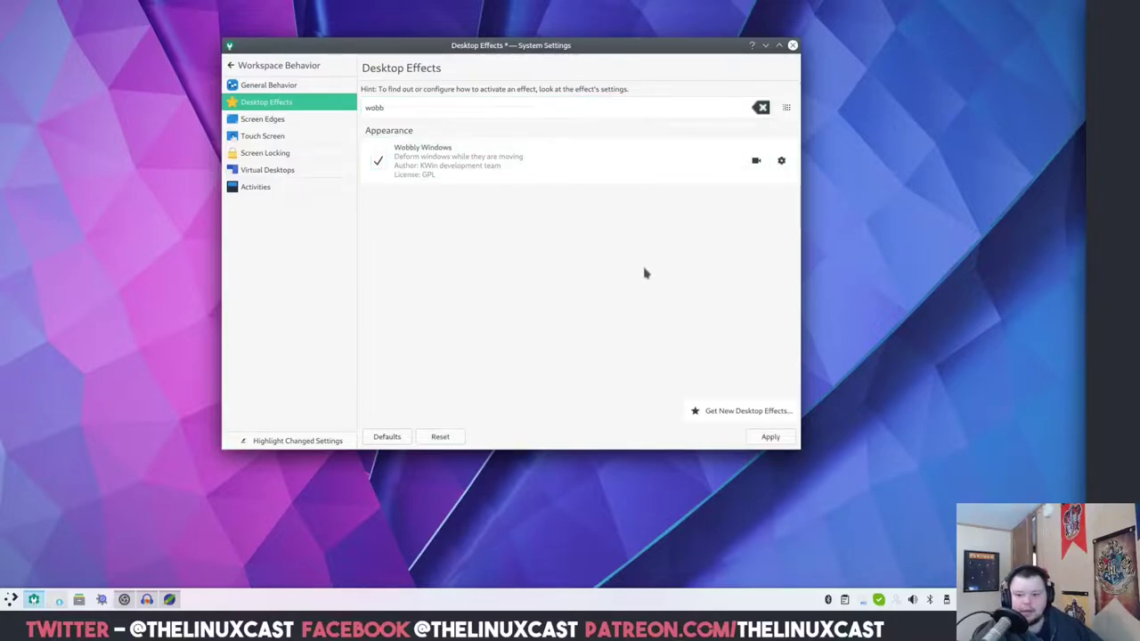
Configure Wobbly Windows with wobble when resizing turned off and wobbliness at the maximum, and apply the changes
click(781, 162)
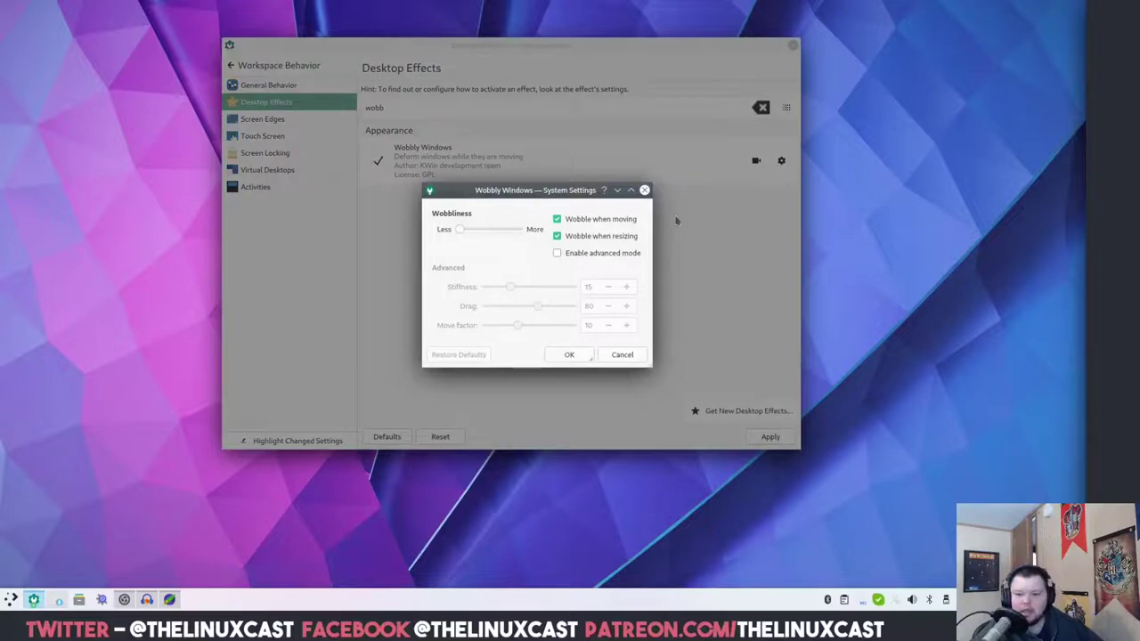
click(558, 237)
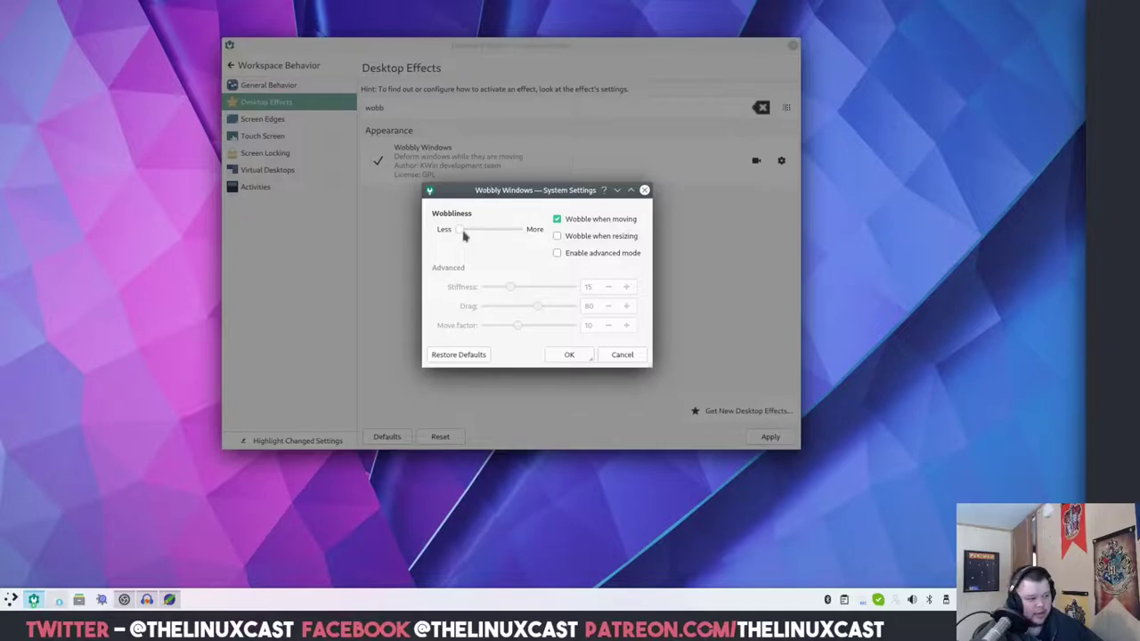
drag(463, 233, 558, 232)
click(569, 357)
click(773, 438)
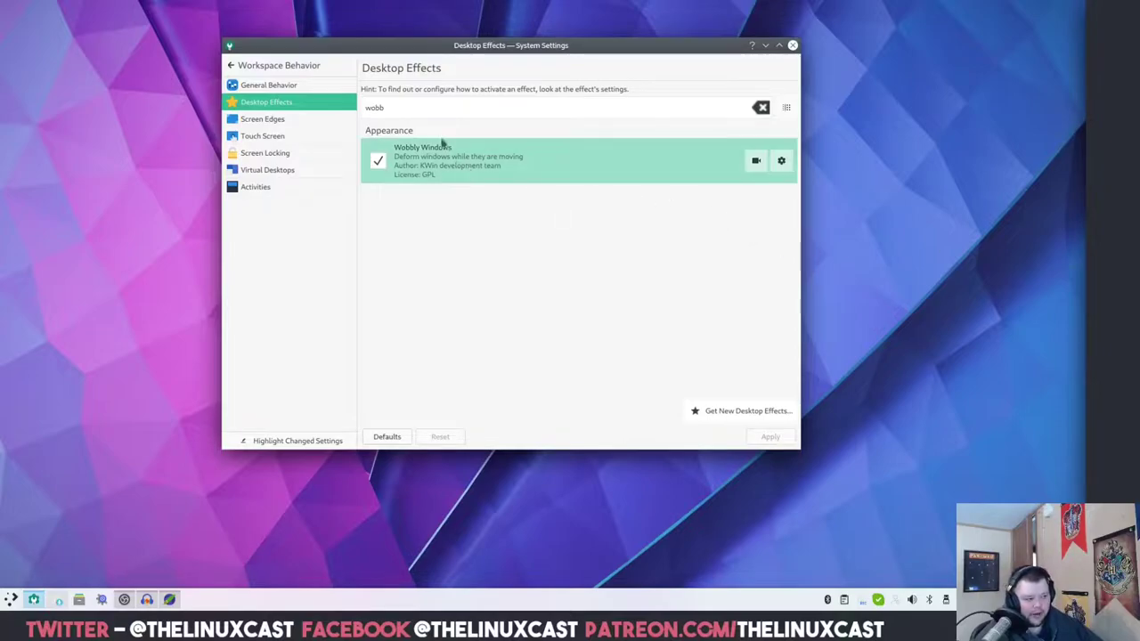
Search the desktop effects for "Magic" and enable the Magic Lamp minimizing effect
click(416, 106)
key(BackSpace)
key(BackSpace)
key(BackSpace)
key(BackSpace)
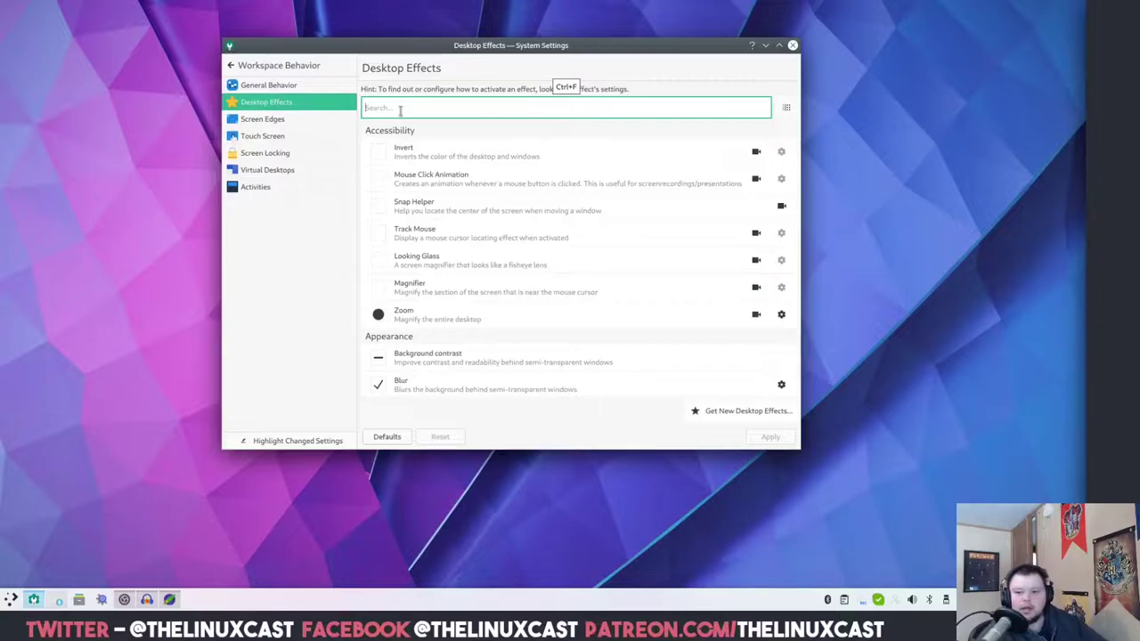
text(Magic)
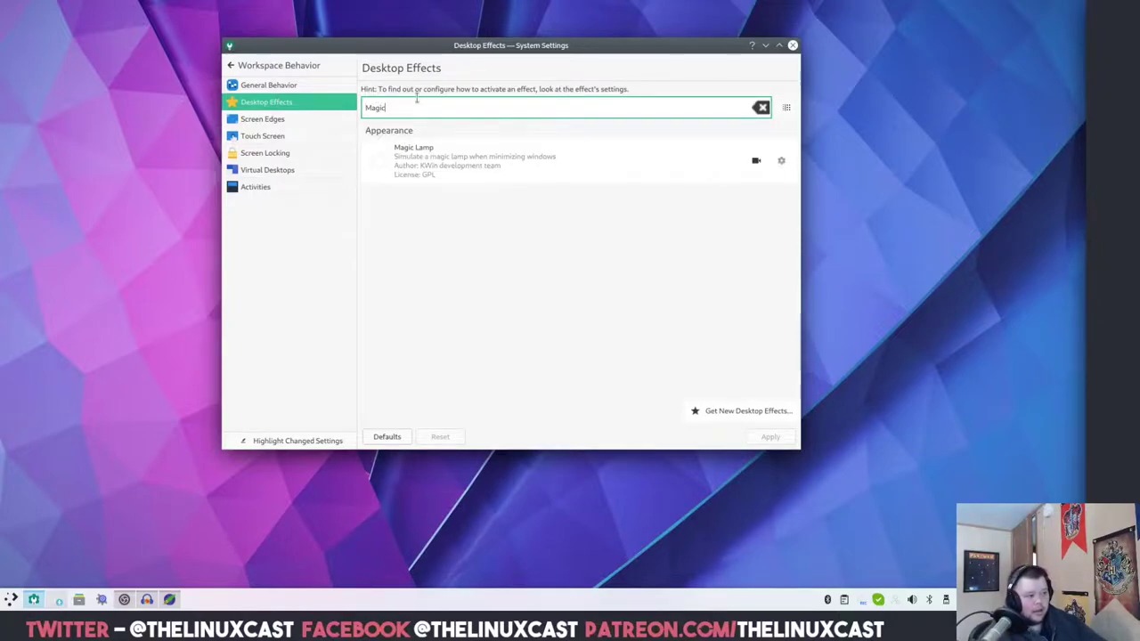
click(377, 160)
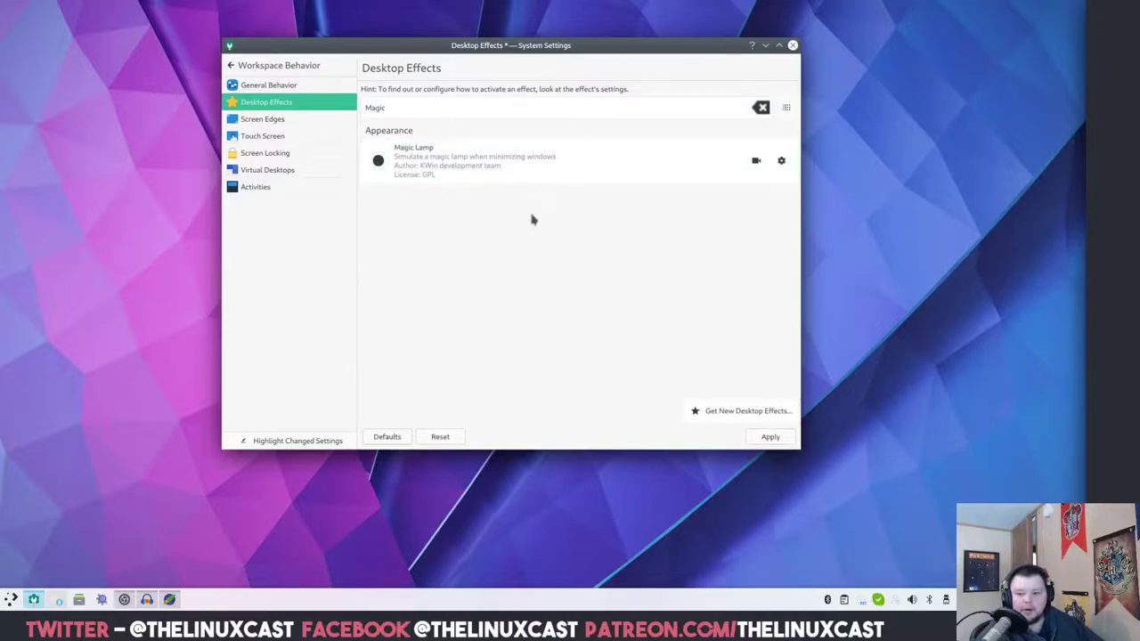
Set the Magic Lamp animation duration to 400 milliseconds and apply the changes
click(781, 161)
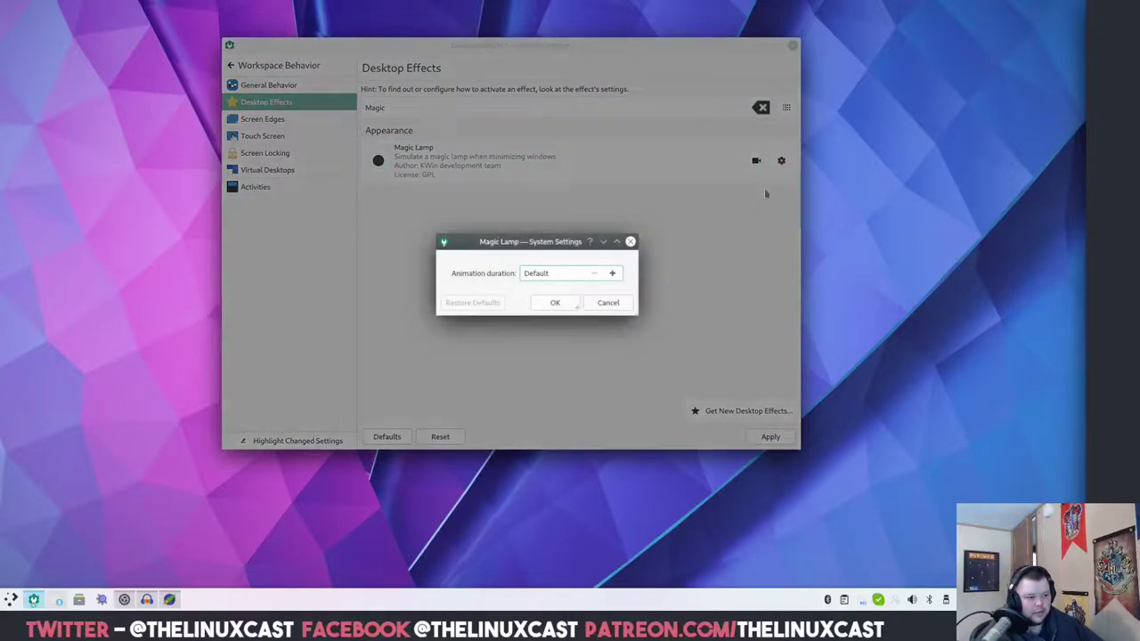
click(612, 273)
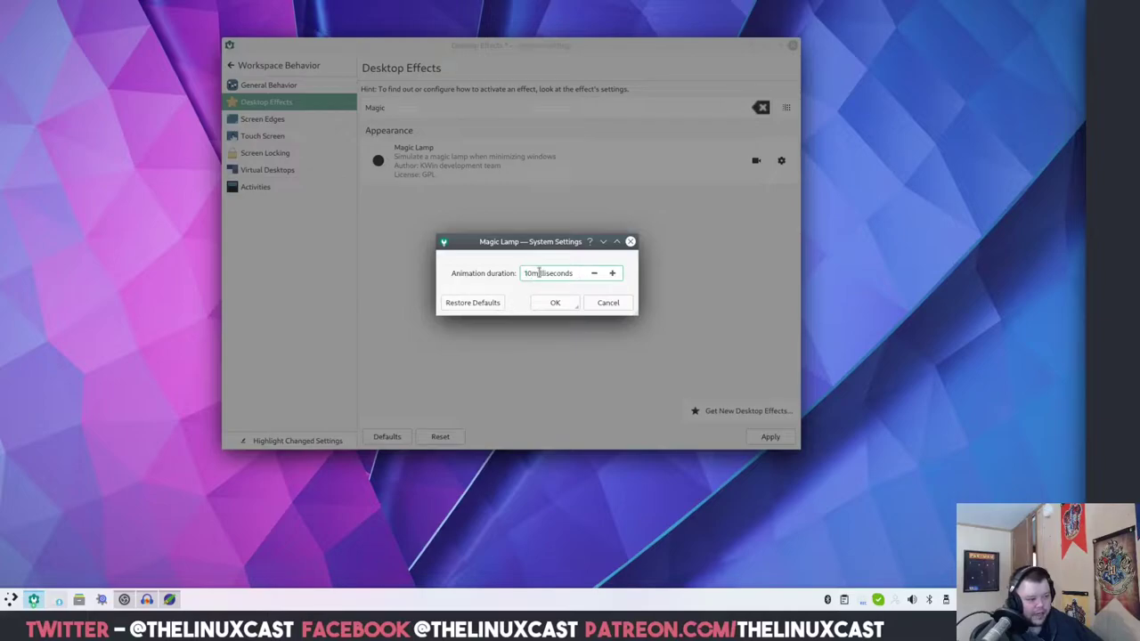
text(400)
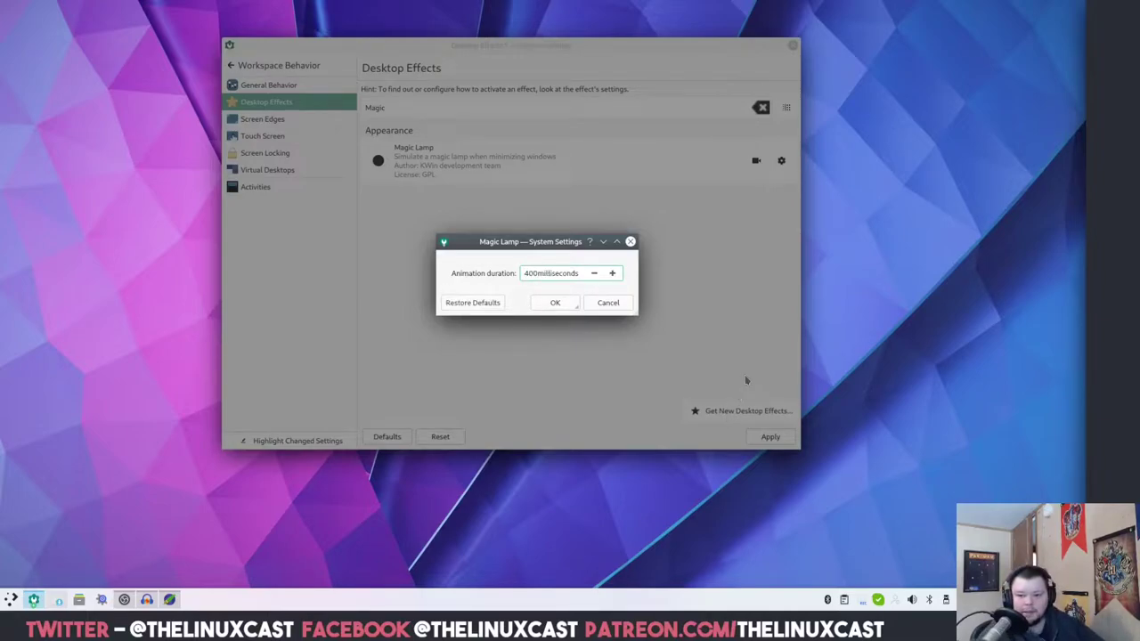
click(554, 303)
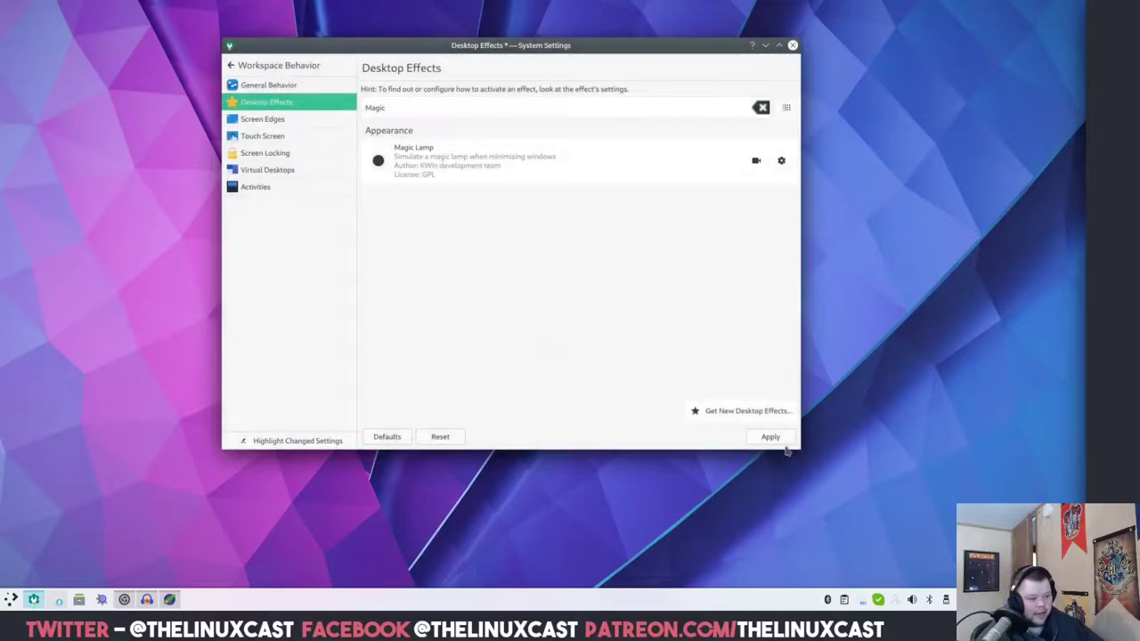
click(771, 437)
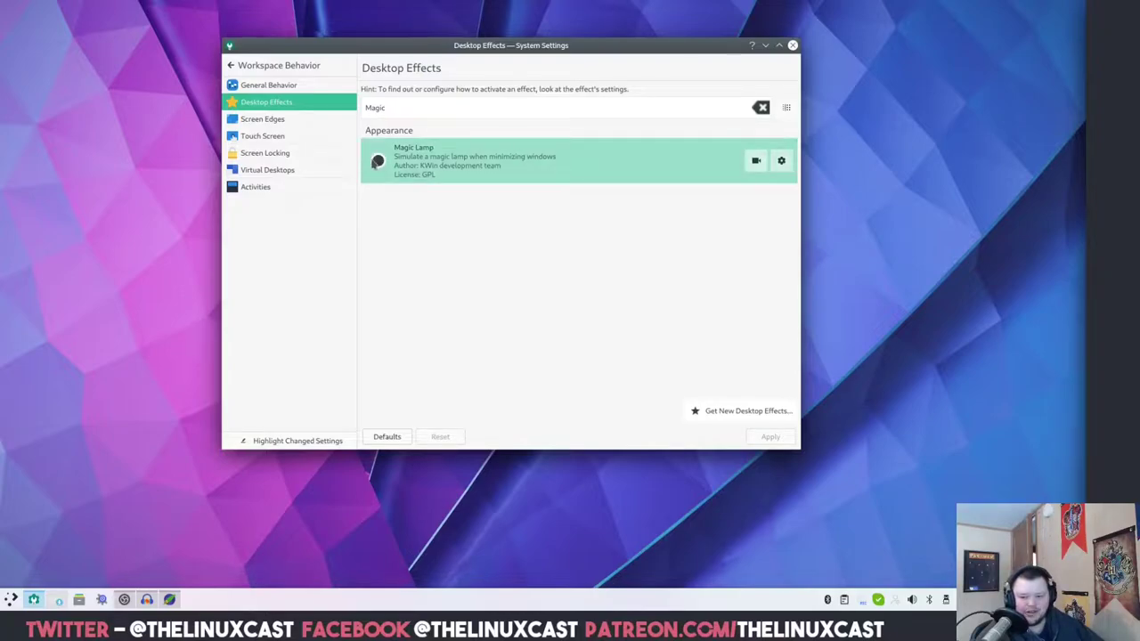
Set the monitor's left edge and top-left corner triggers to No Action in Screen Edges and apply the changes
click(279, 116)
click(526, 143)
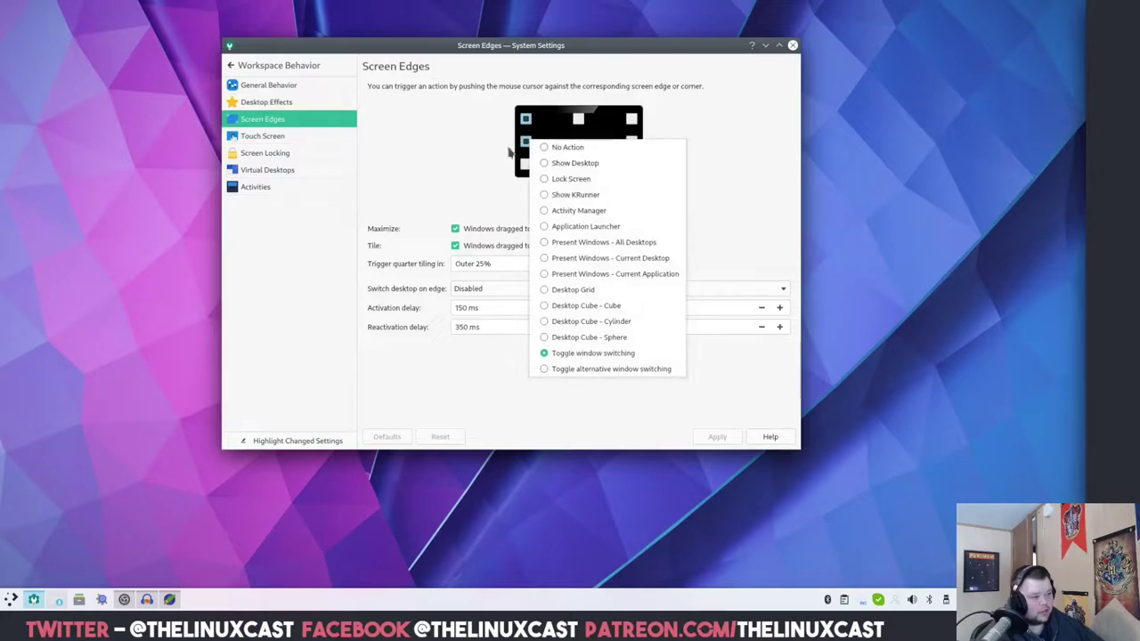
click(568, 147)
click(525, 119)
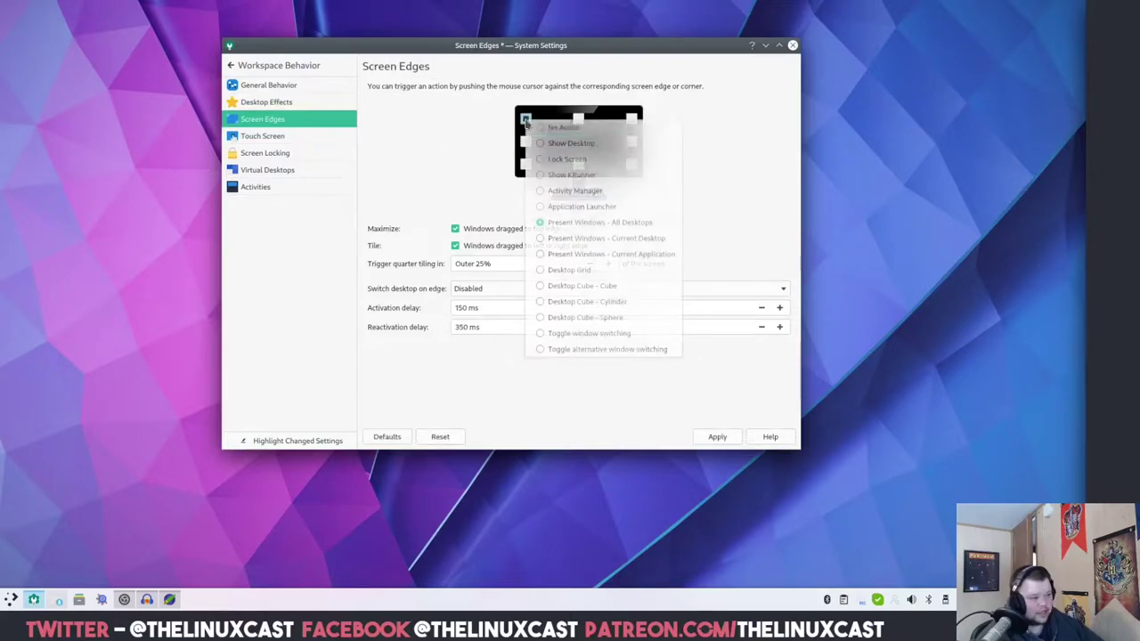
click(545, 127)
click(718, 436)
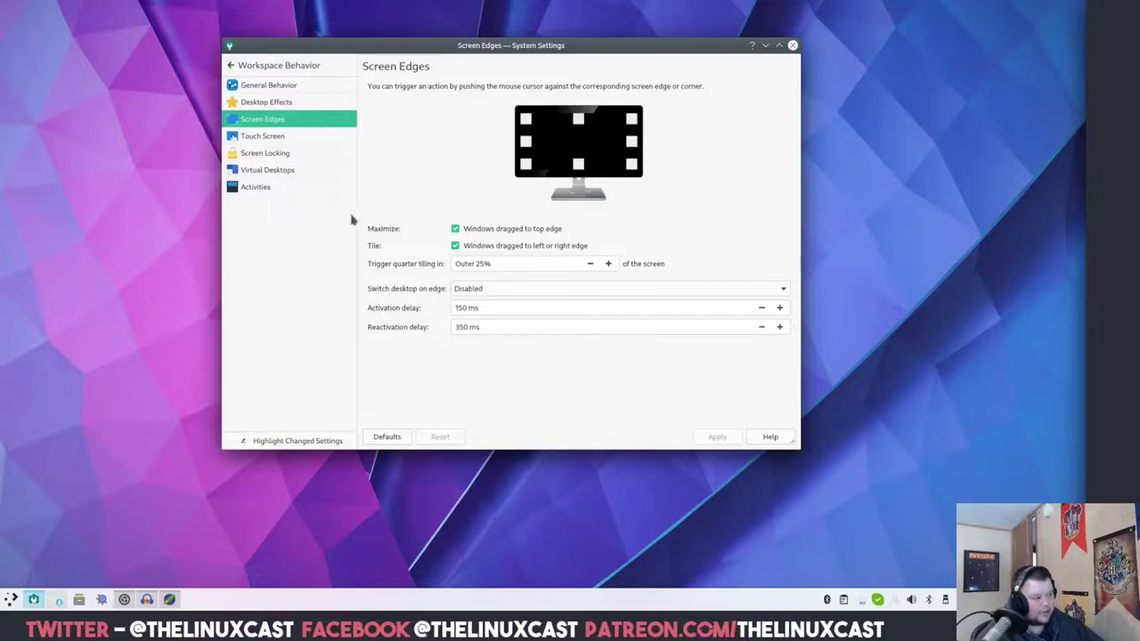
Set the window placement to Centered in the advanced Window Behavior settings and apply the change
click(271, 65)
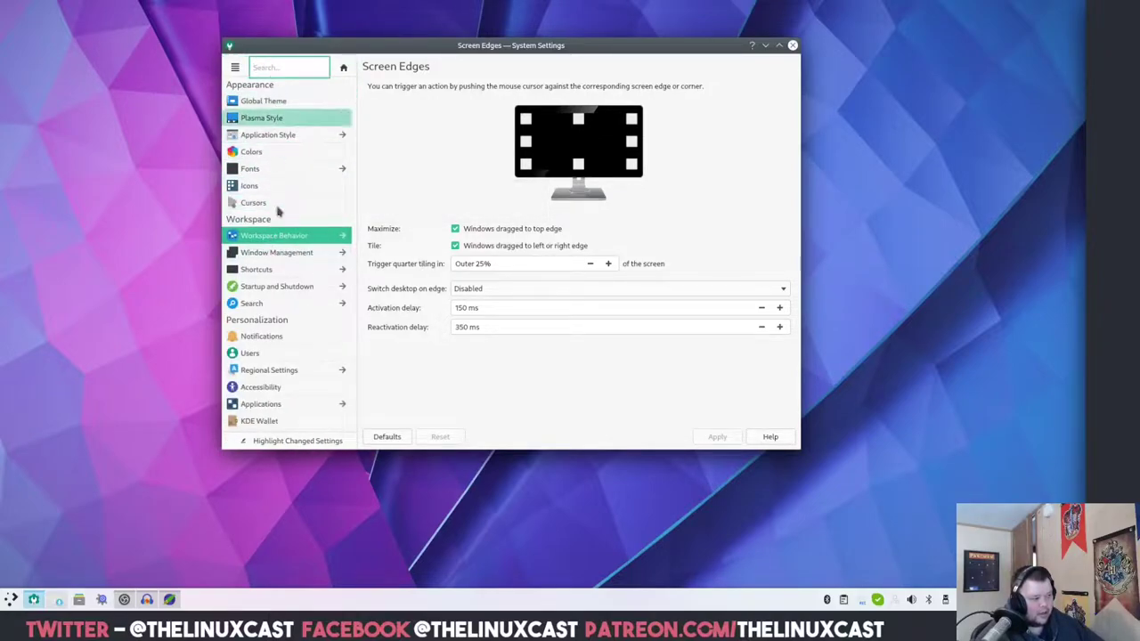
click(286, 254)
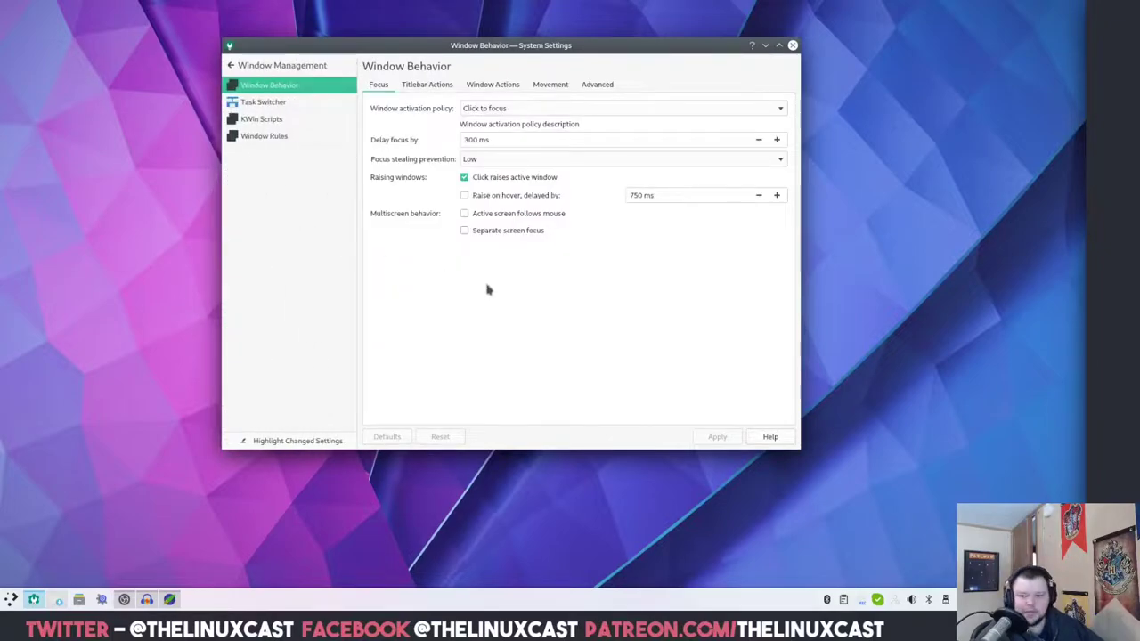
click(592, 85)
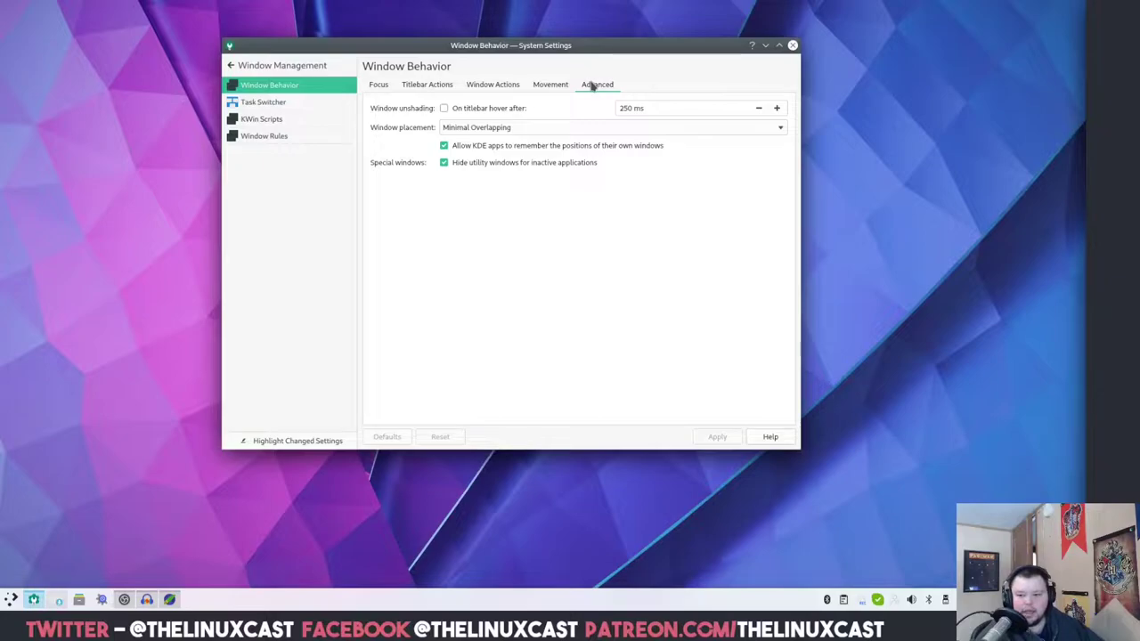
click(532, 130)
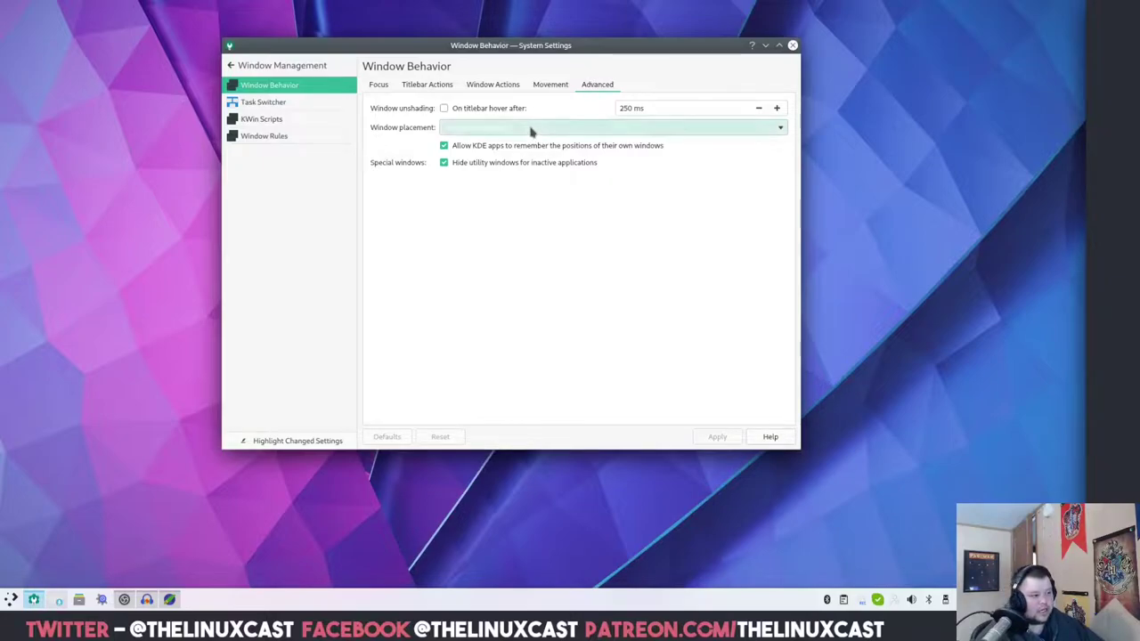
click(504, 191)
click(718, 437)
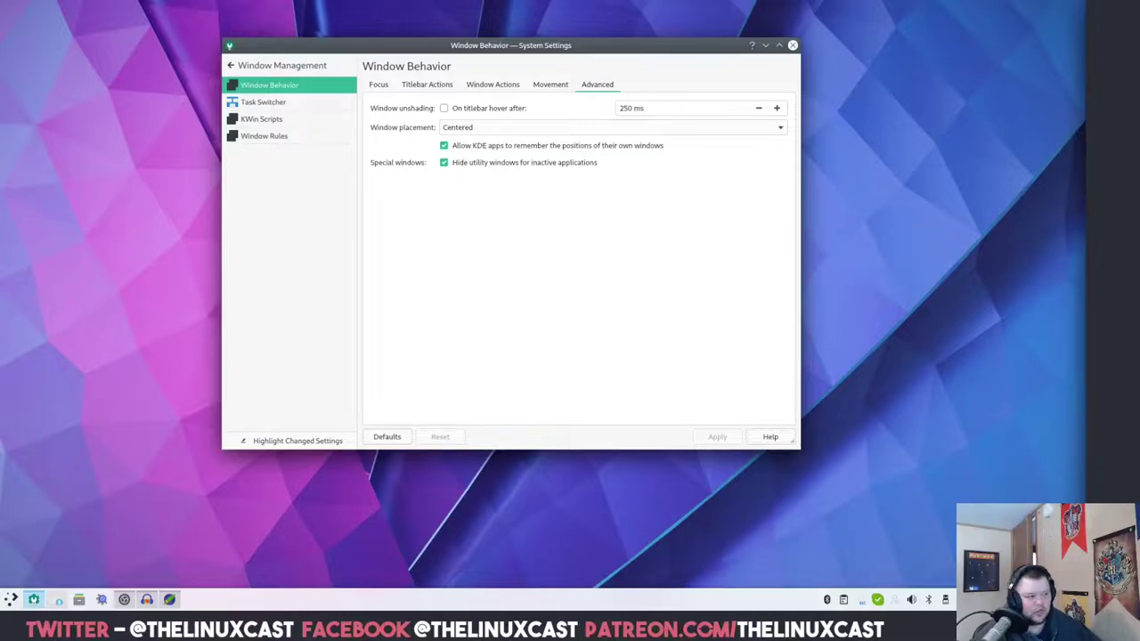
Set the main task switcher visualization to Large Icons and apply the change
click(292, 109)
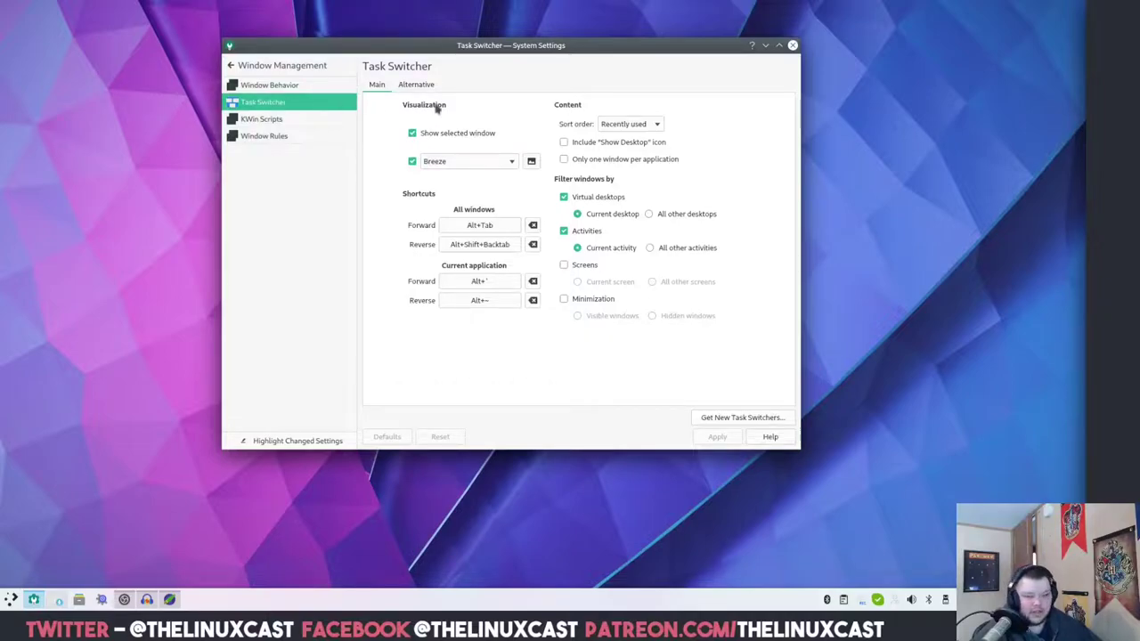
click(444, 163)
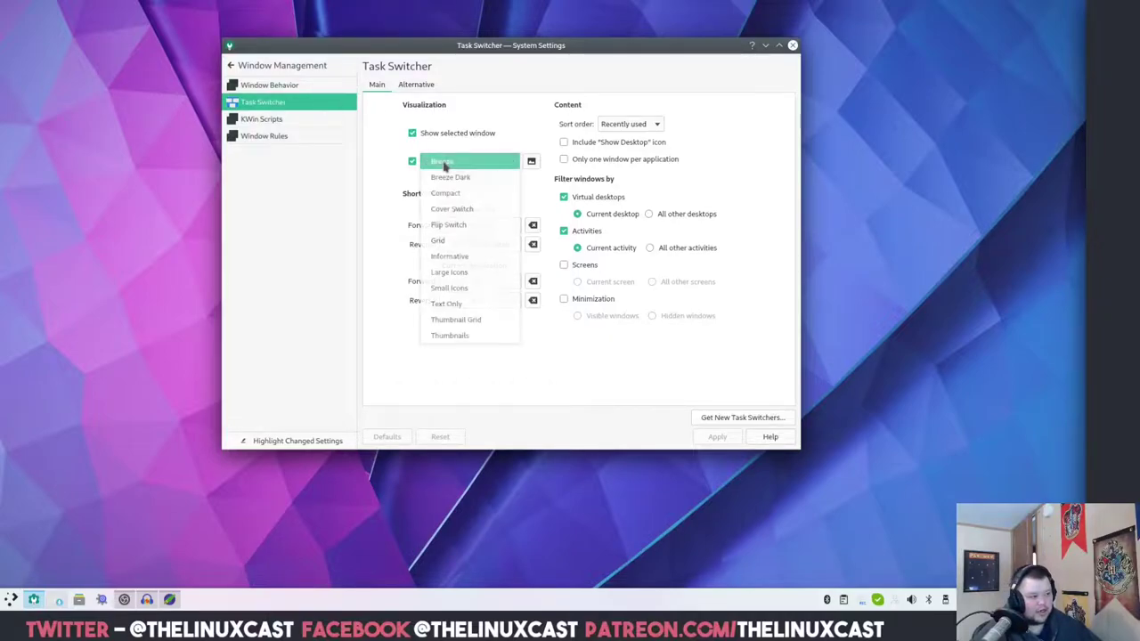
click(458, 275)
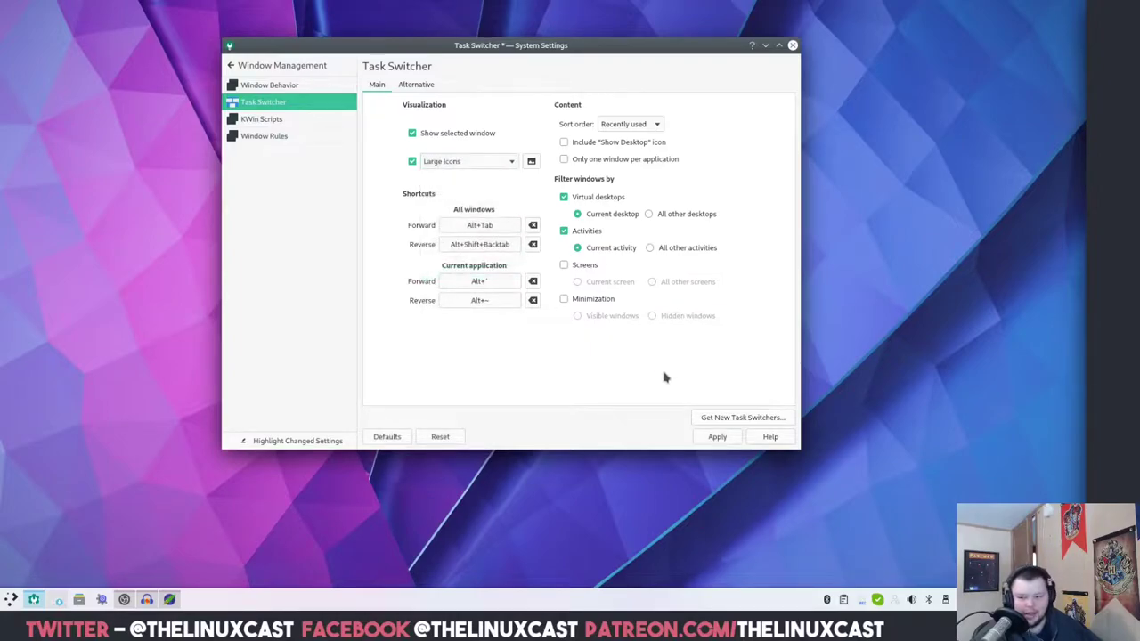
click(725, 437)
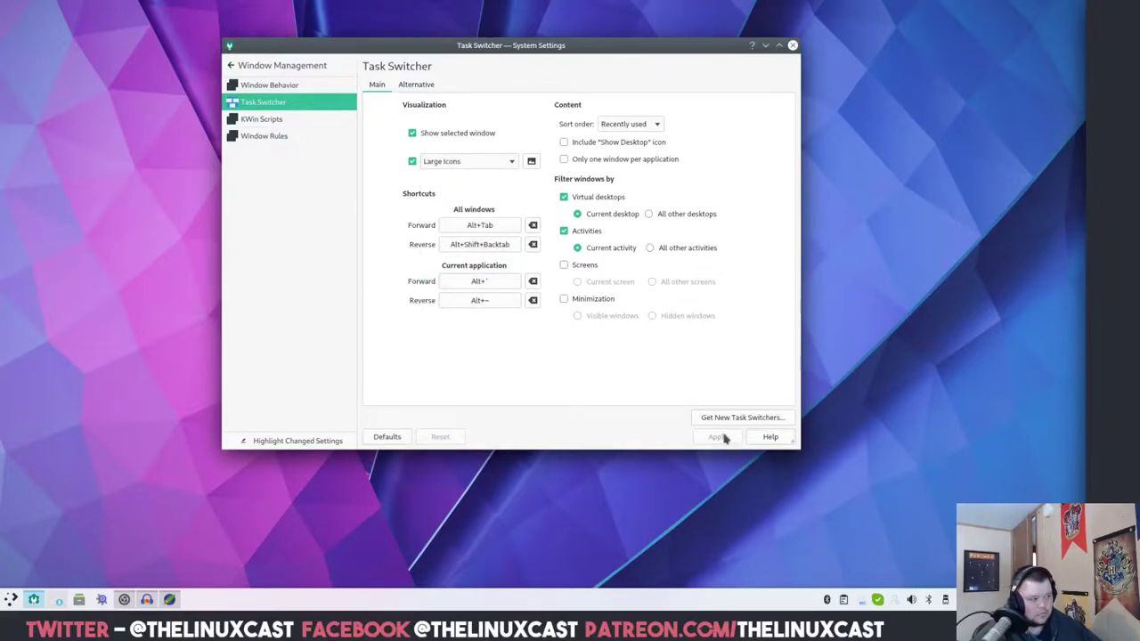
Browse the downloadable window manager scripts for KWin, from opacify-kwin down to Force Blur
click(298, 119)
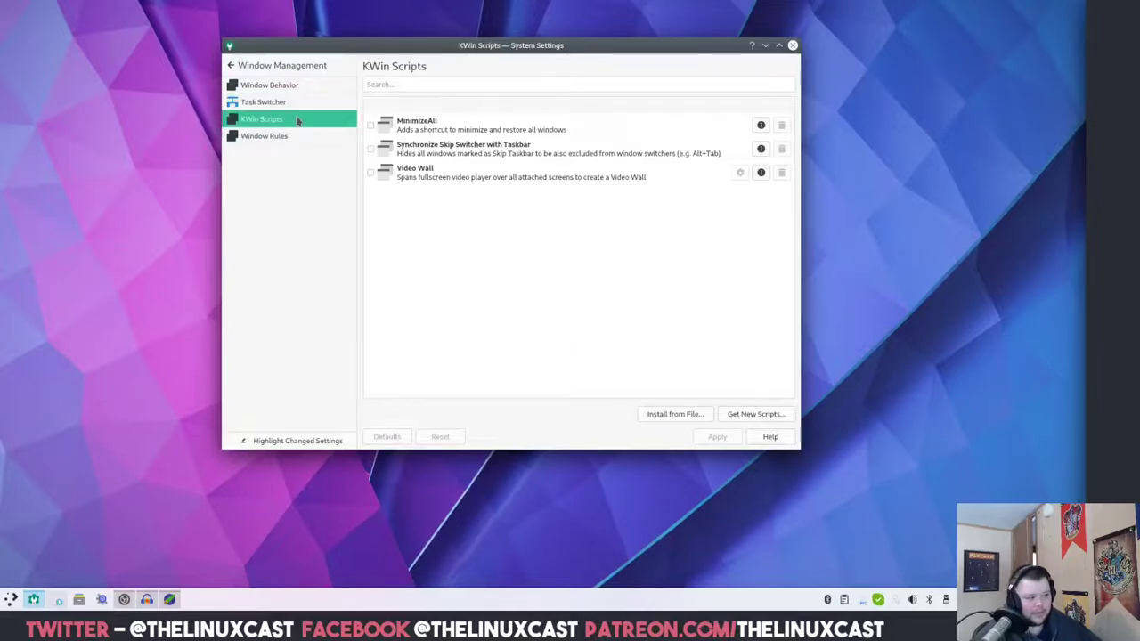
click(745, 416)
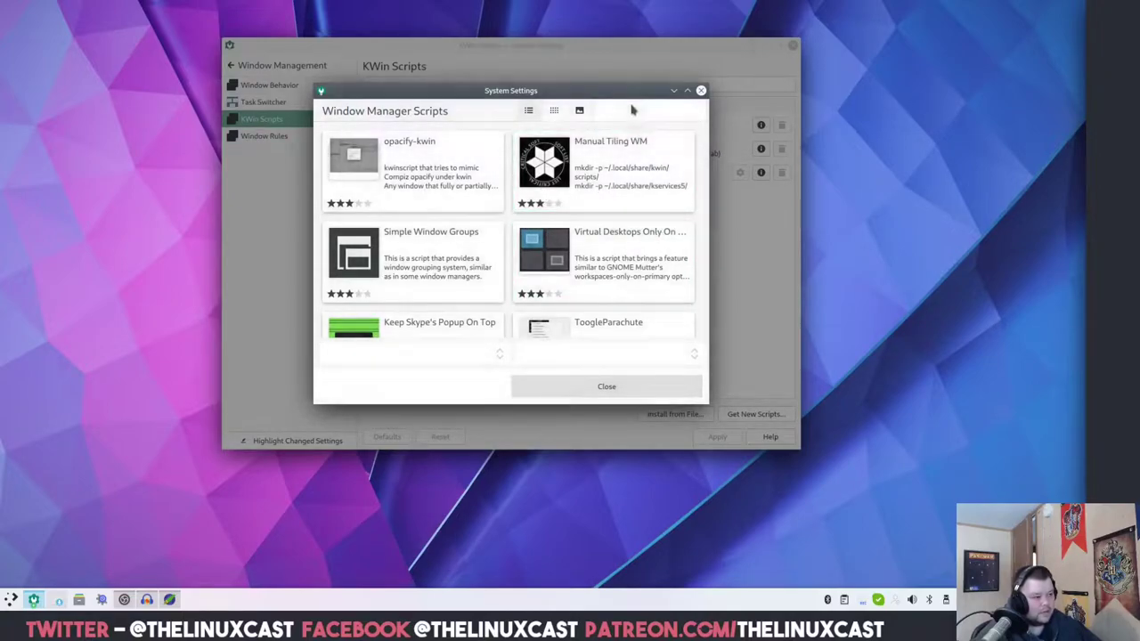
scroll(539, 214, down, 3)
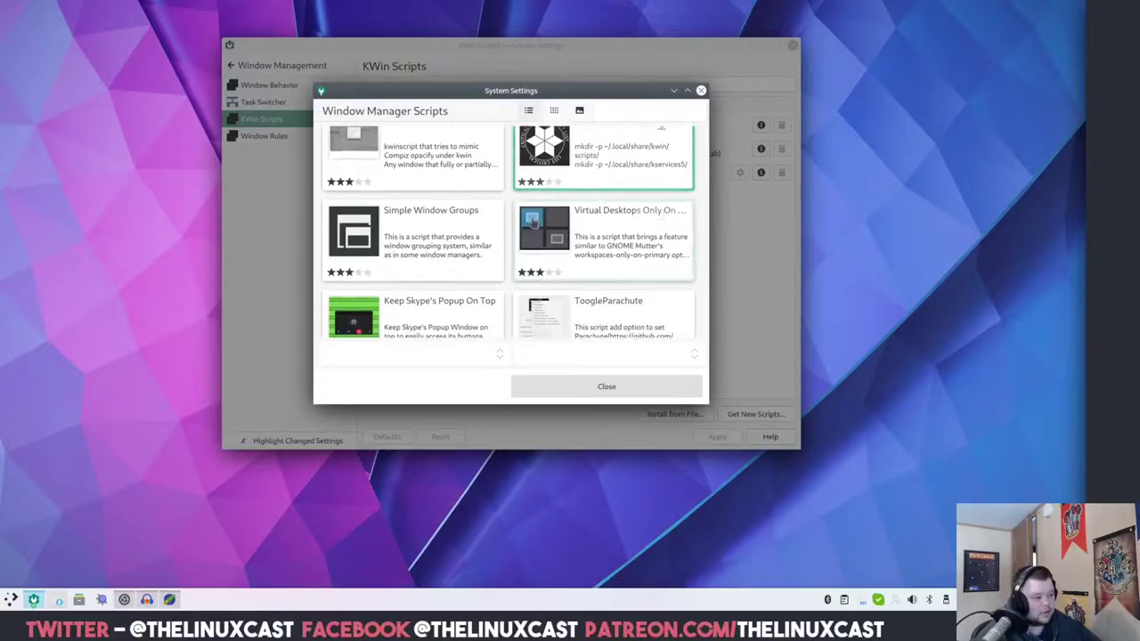
scroll(538, 227, up, 3)
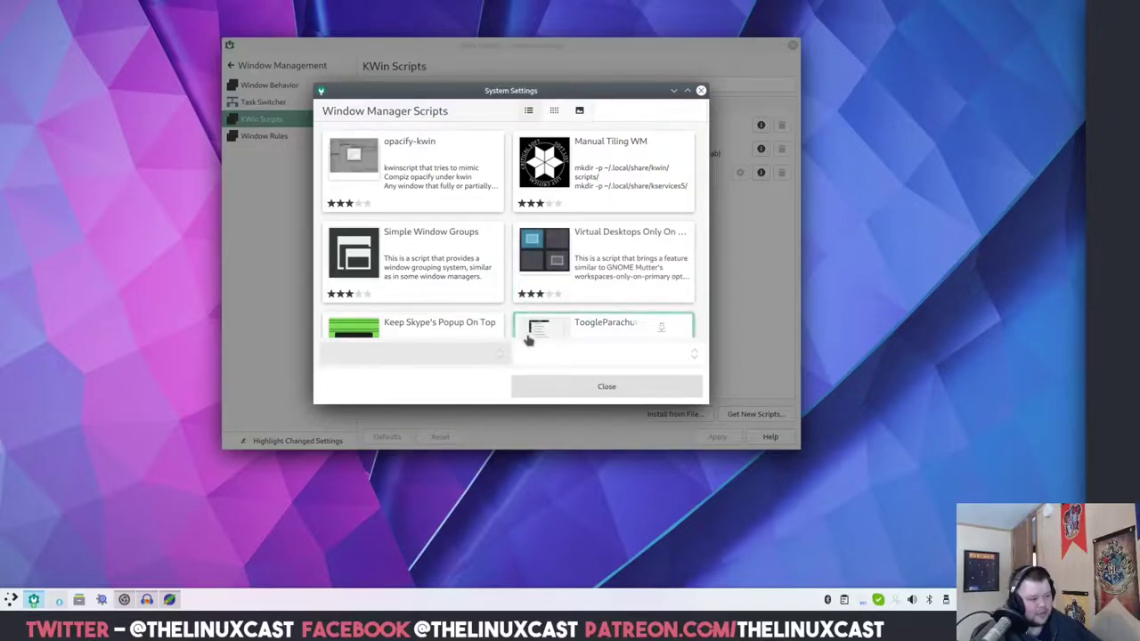
scroll(479, 307, down, 2)
scroll(479, 306, up, 2)
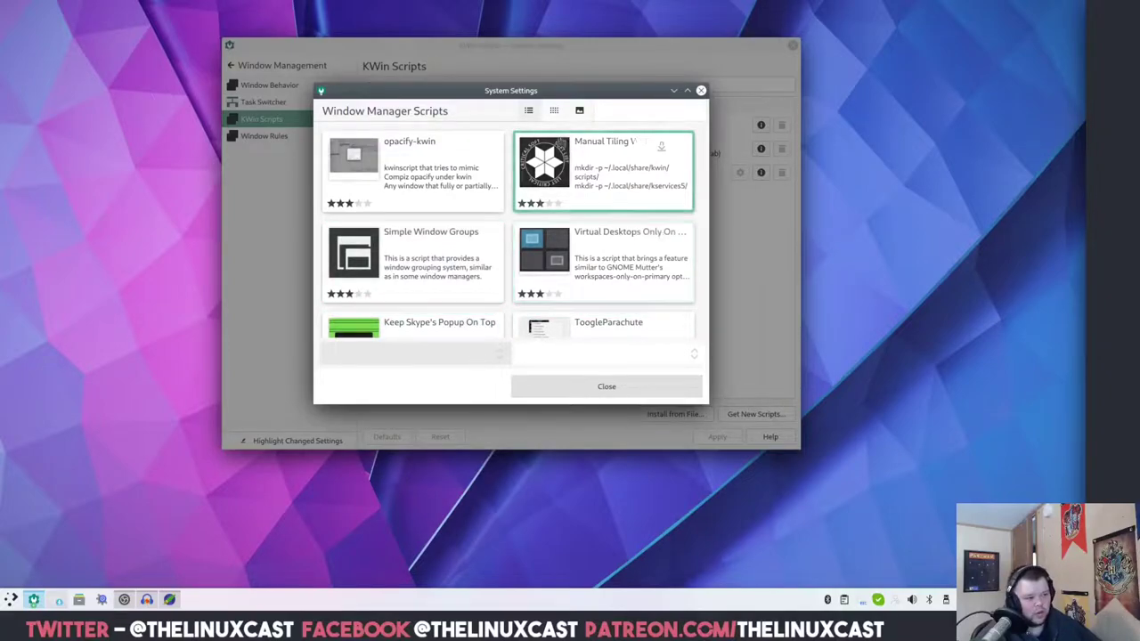
click(580, 111)
click(553, 110)
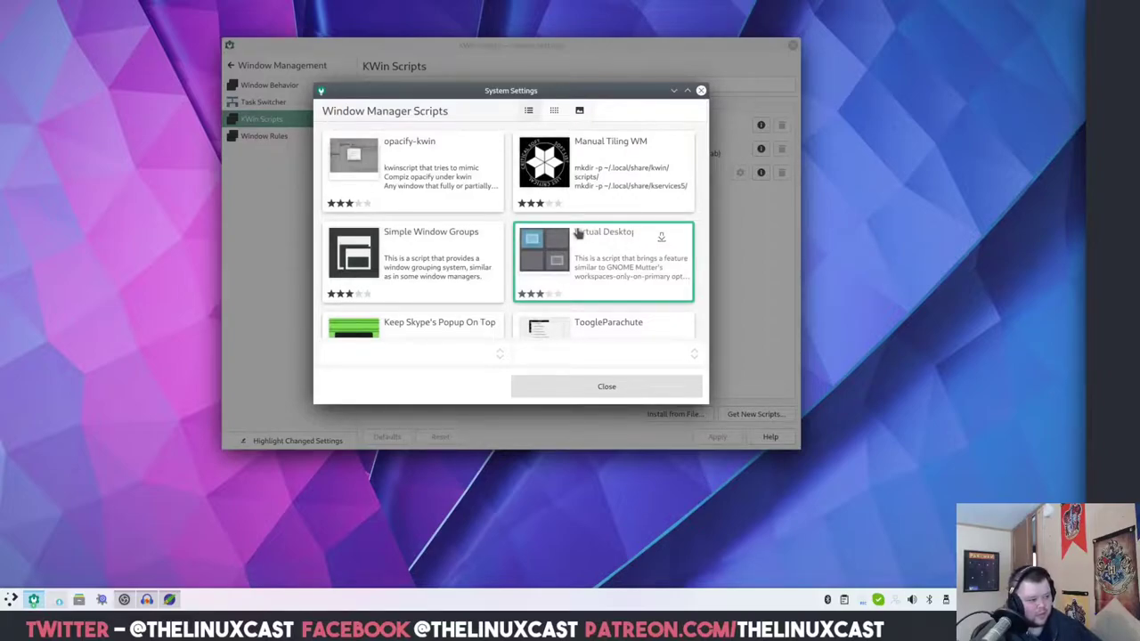
scroll(482, 218, down, 1)
scroll(482, 218, down, 3)
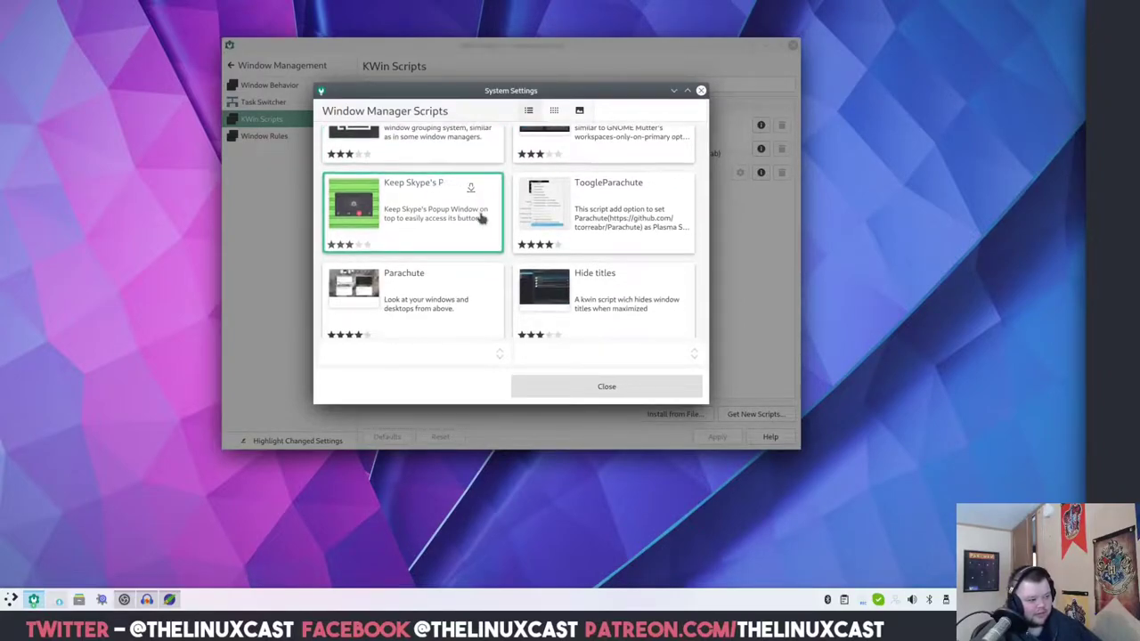
scroll(481, 218, down, 2)
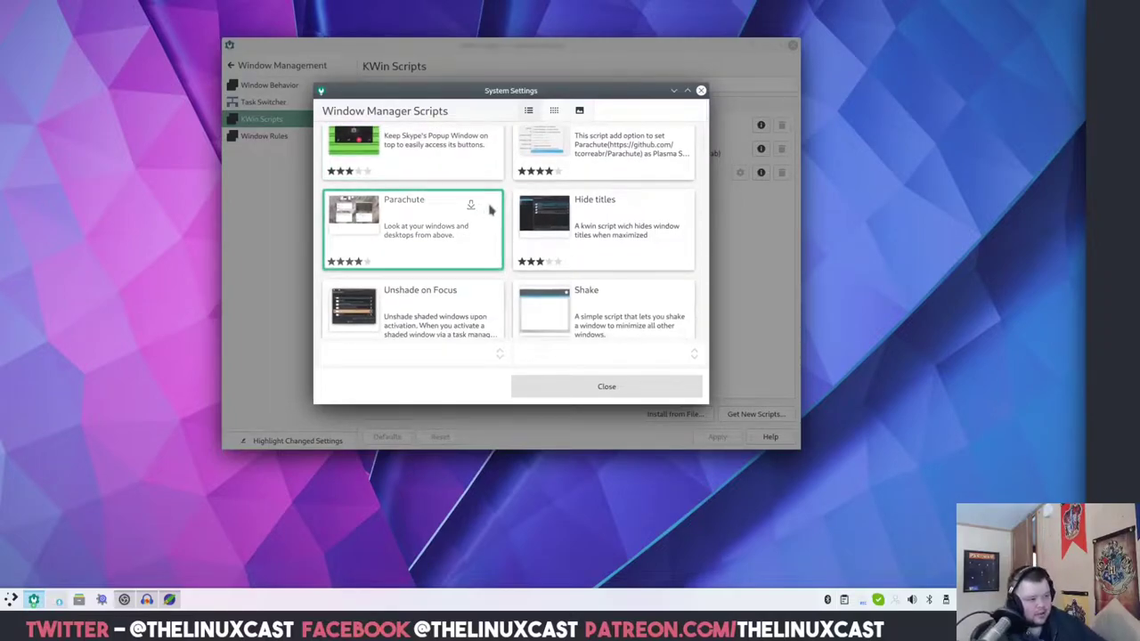
scroll(504, 203, down, 2)
scroll(505, 203, down, 5)
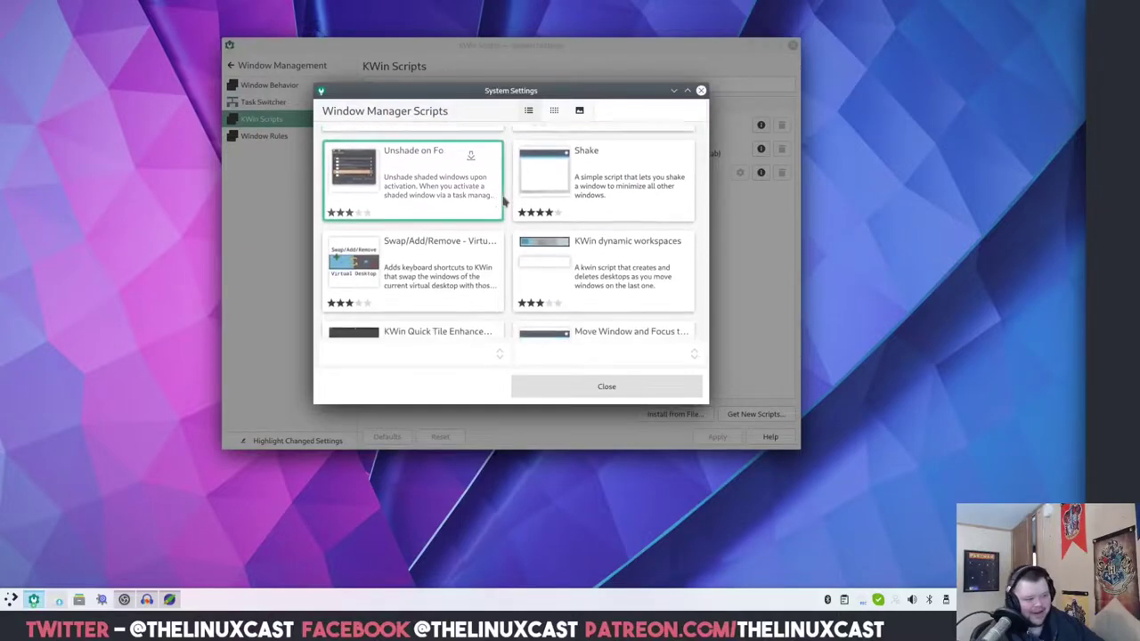
scroll(504, 203, down, 3)
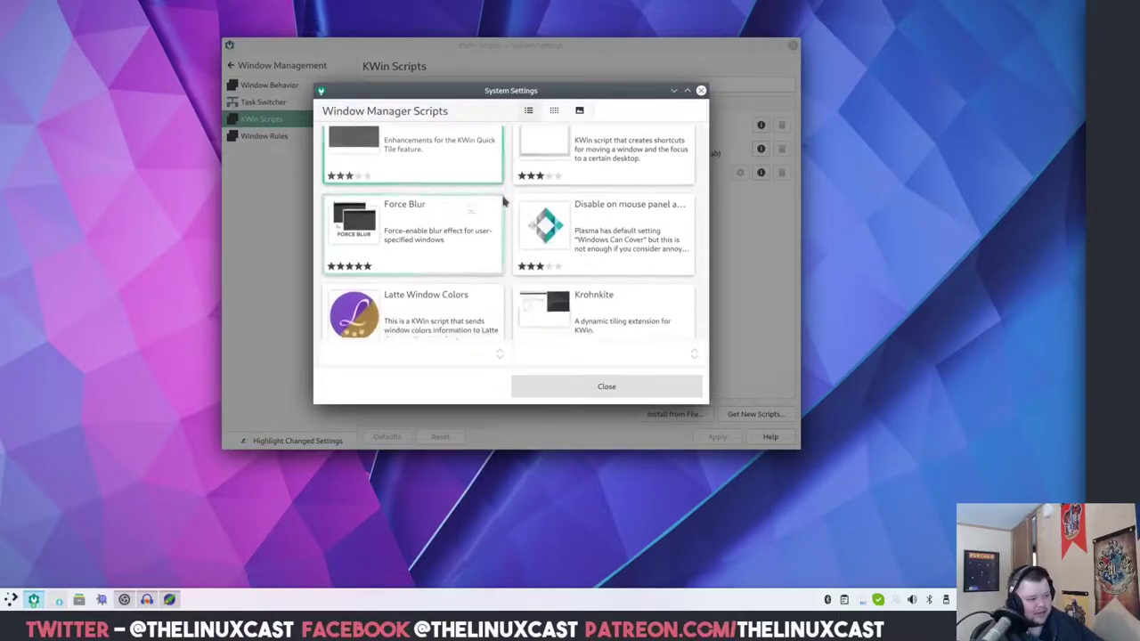
Install the Force Blur script, enable it in KWin Scripts and apply the change
click(417, 226)
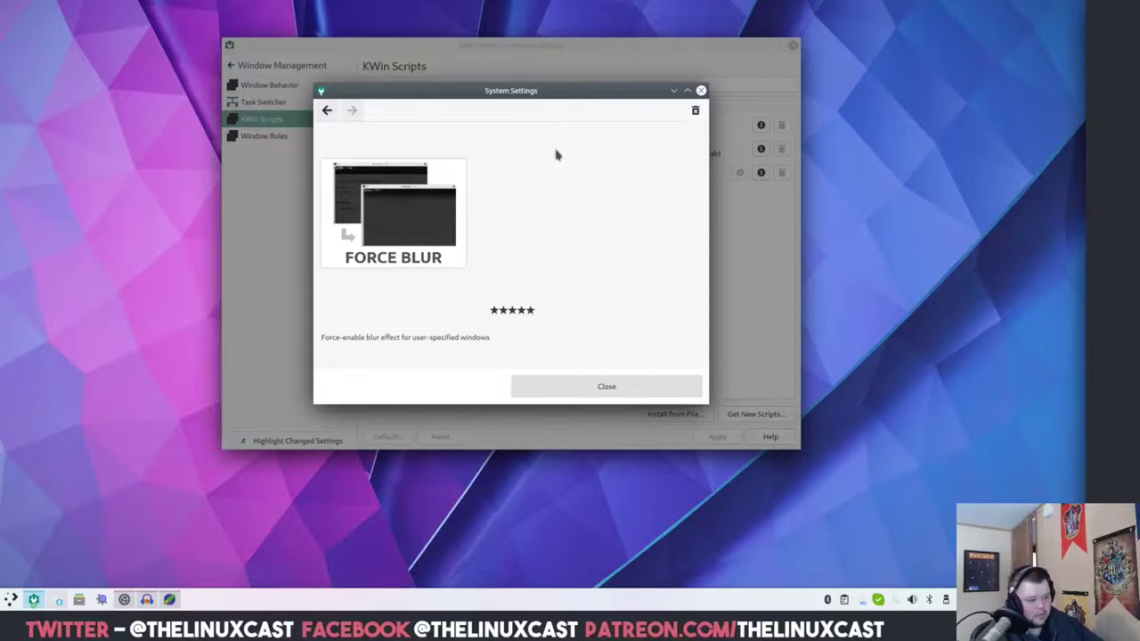
drag(586, 91, 317, 172)
click(314, 168)
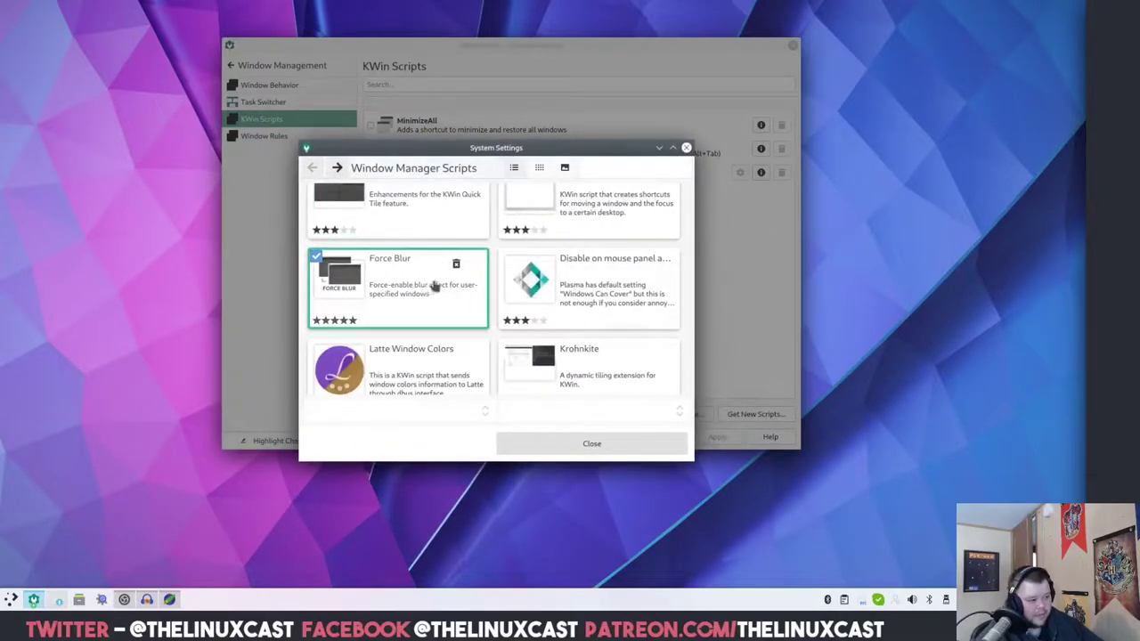
click(592, 443)
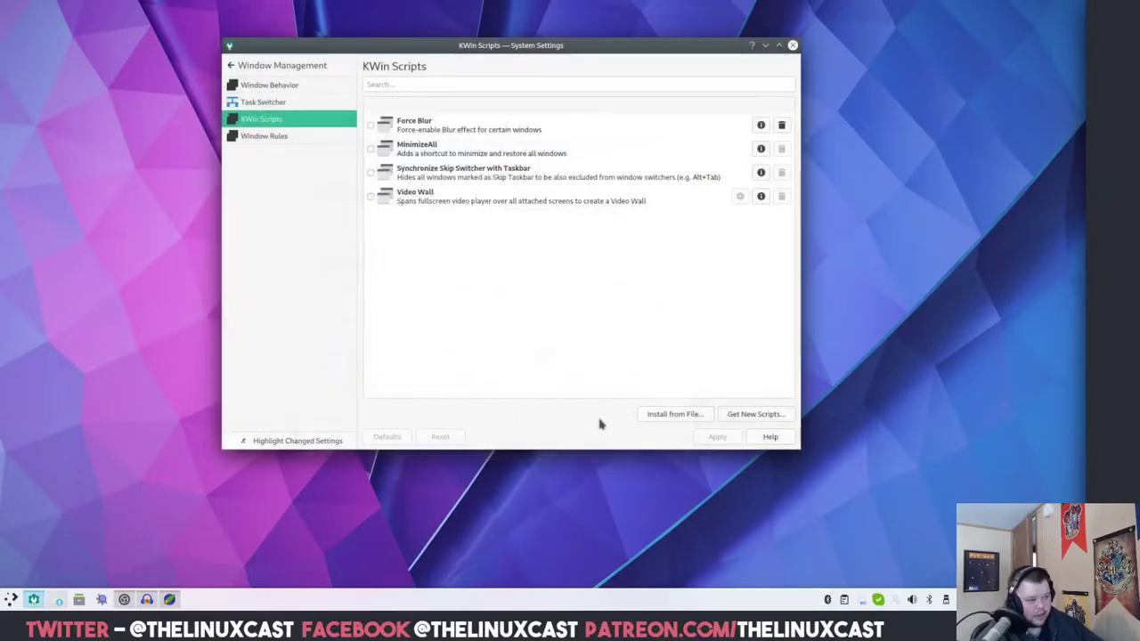
click(371, 124)
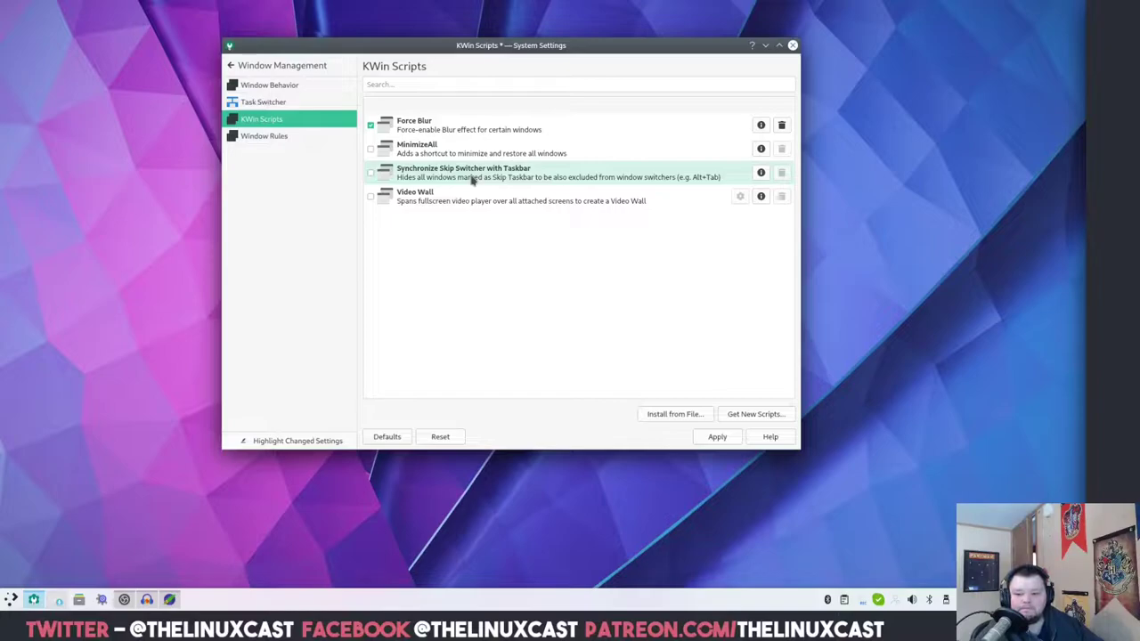
click(716, 437)
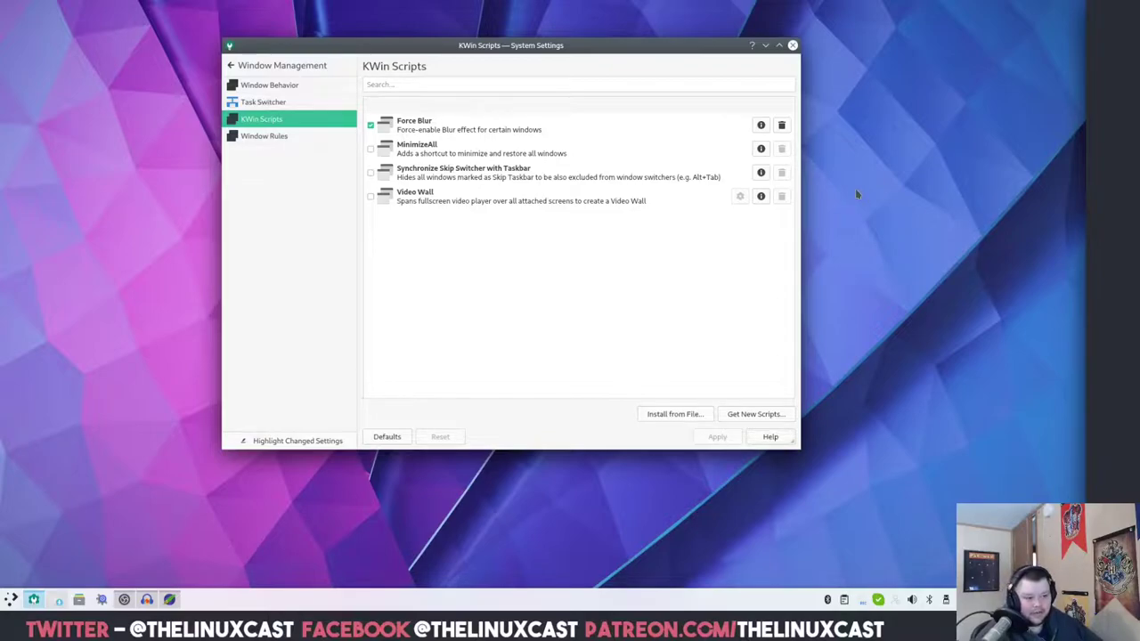
Search the downloadable global themes for "whitesur"
click(248, 71)
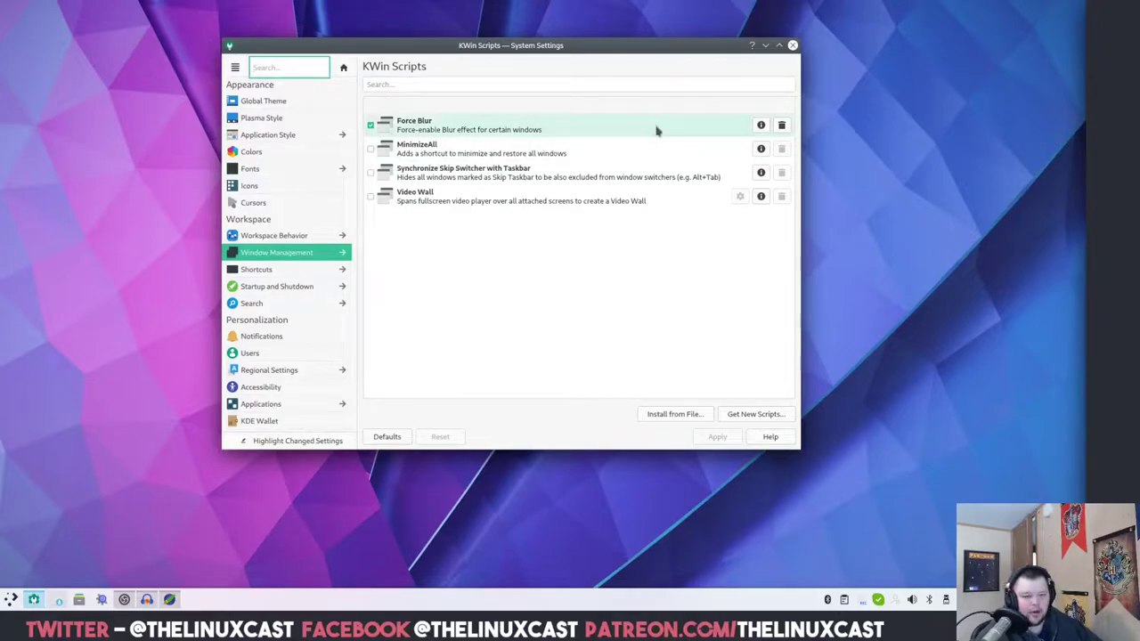
click(281, 104)
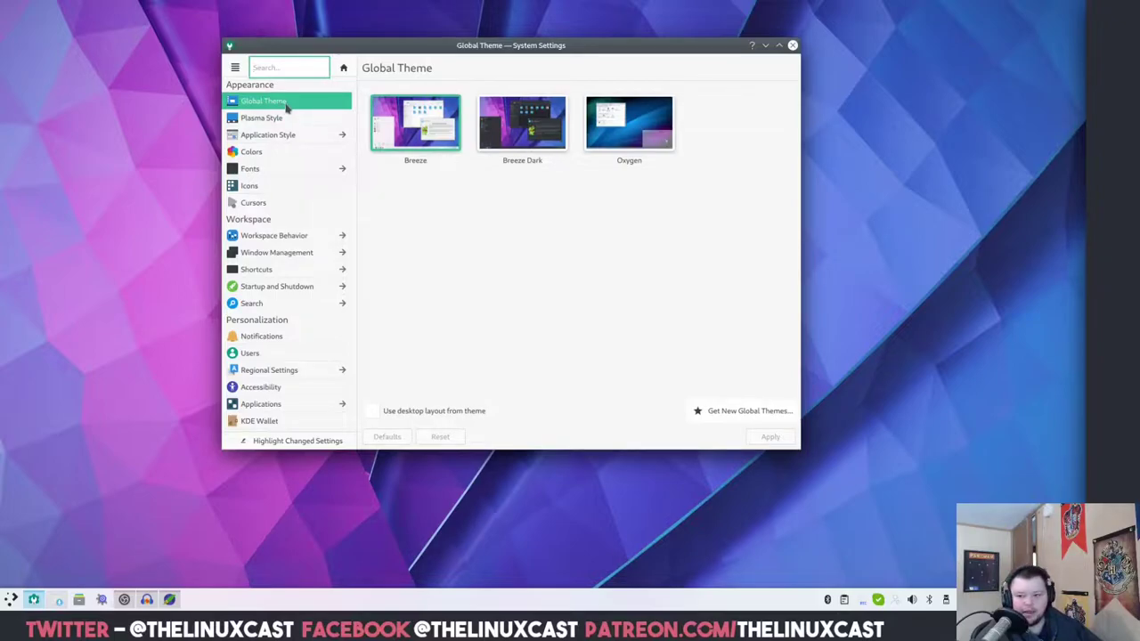
click(743, 412)
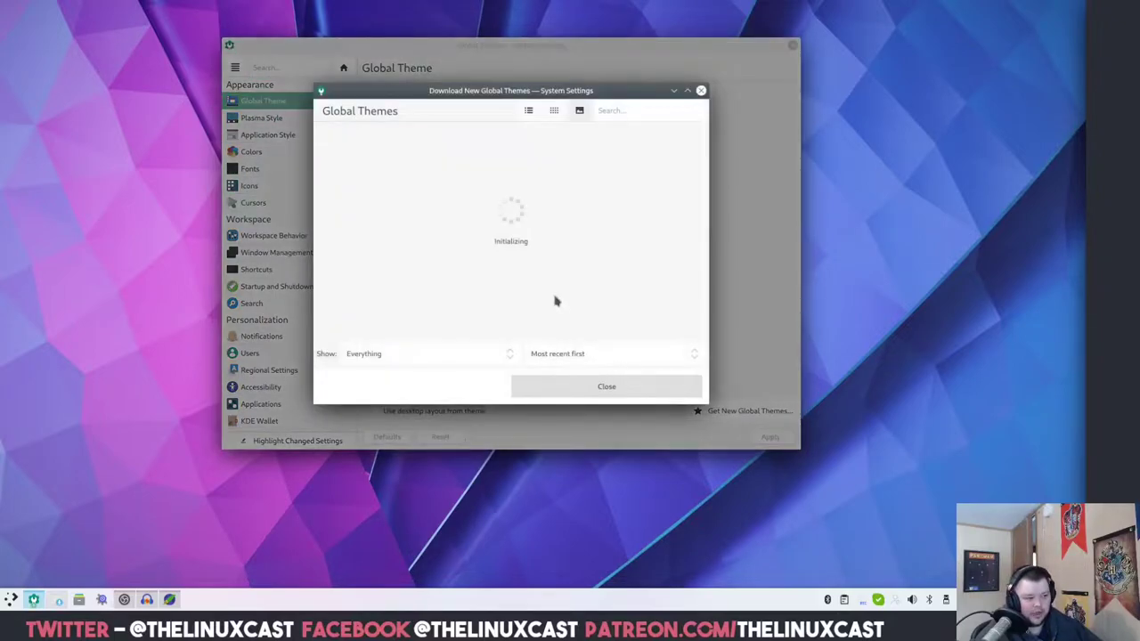
click(617, 110)
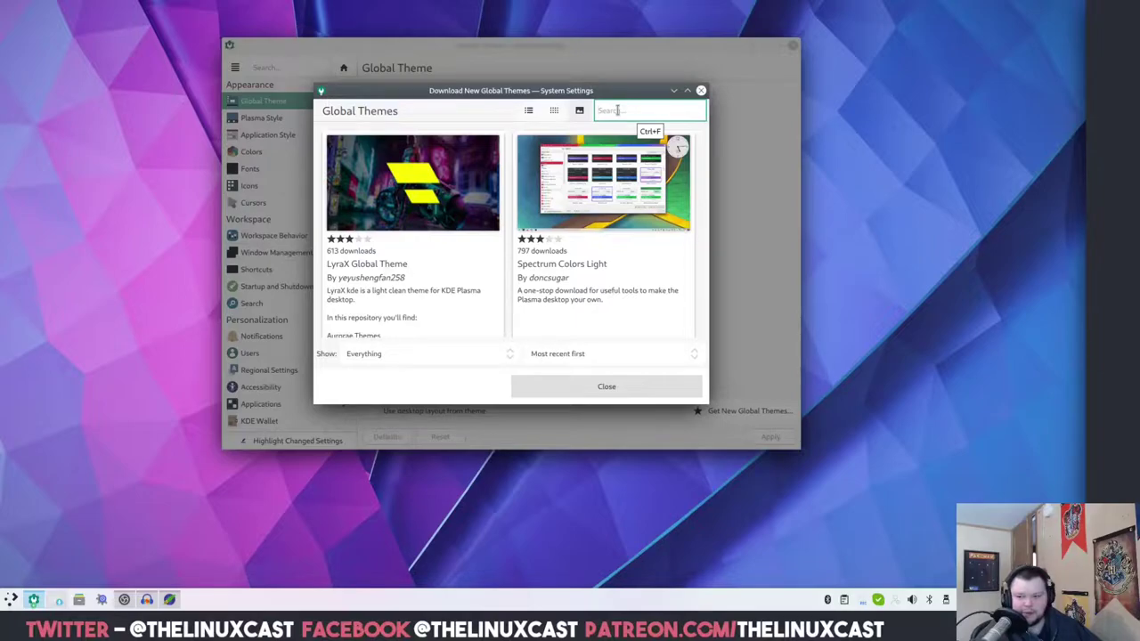
text(whitesur)
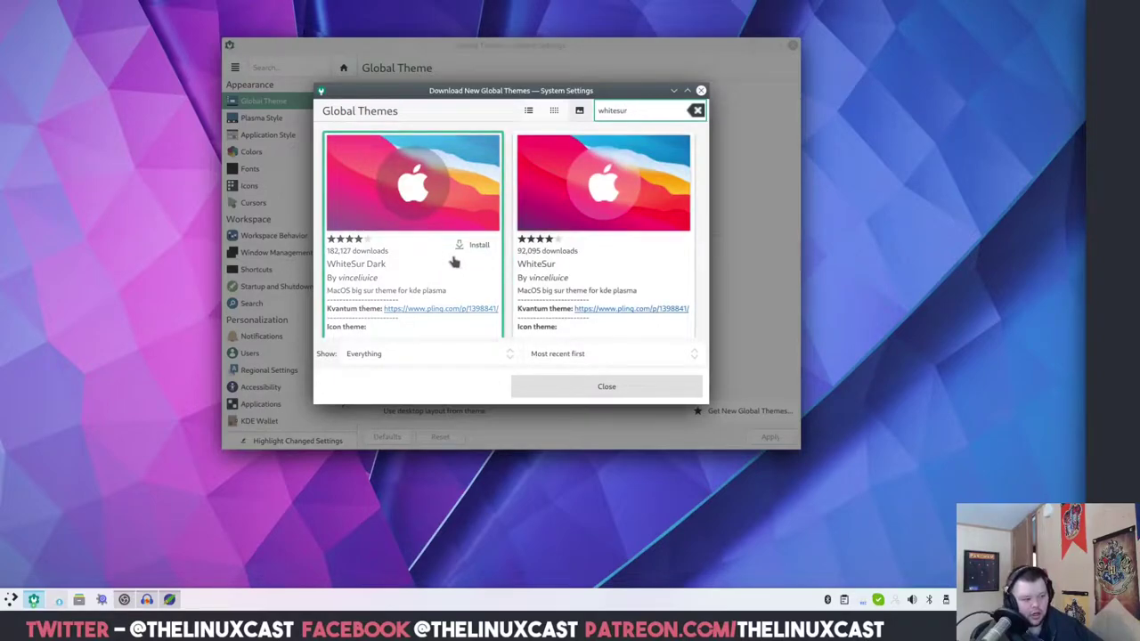
Install the WhiteSur global theme from 01-com.github.vinceliuice.WhiteSur.tar.xz, entering the account password to authorize the SDDM theme extraction
click(669, 247)
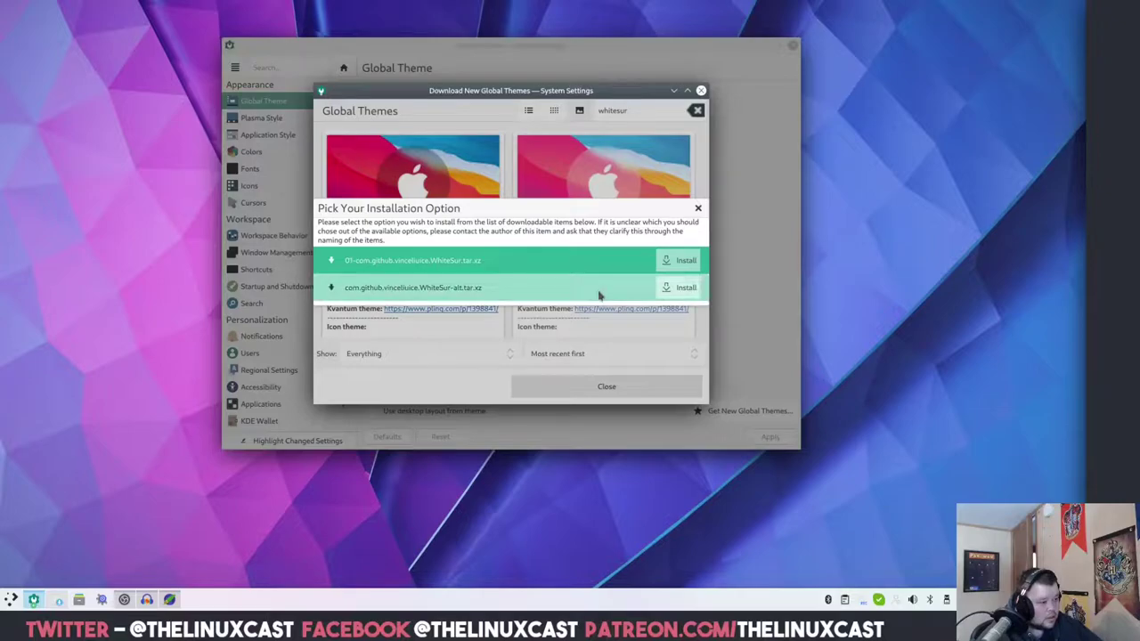
click(670, 261)
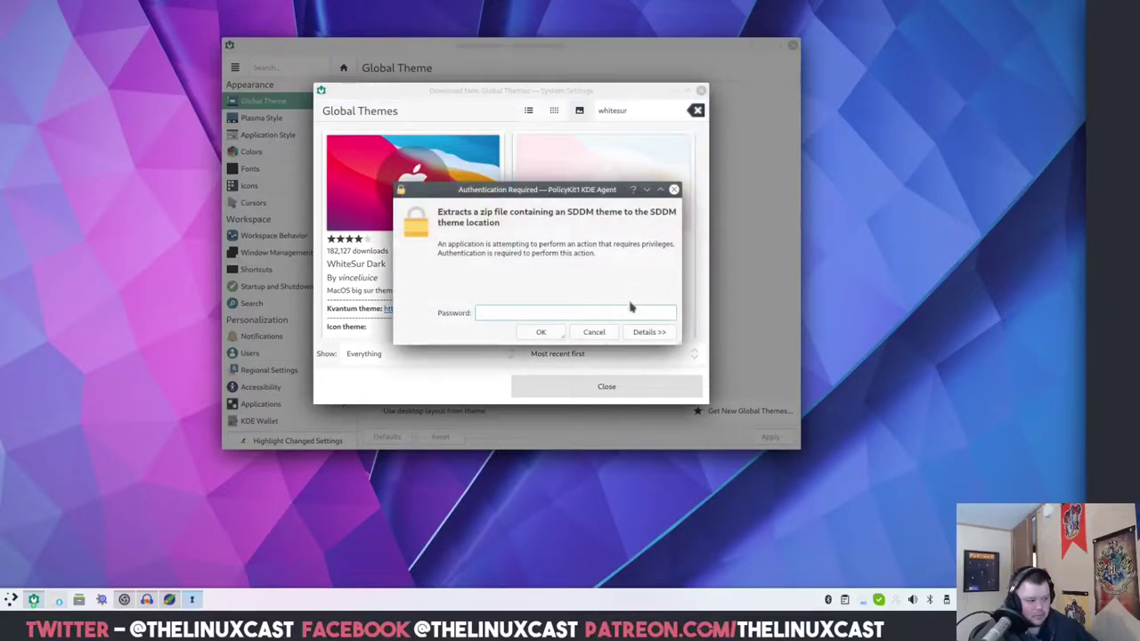
click(533, 312)
text(••••)
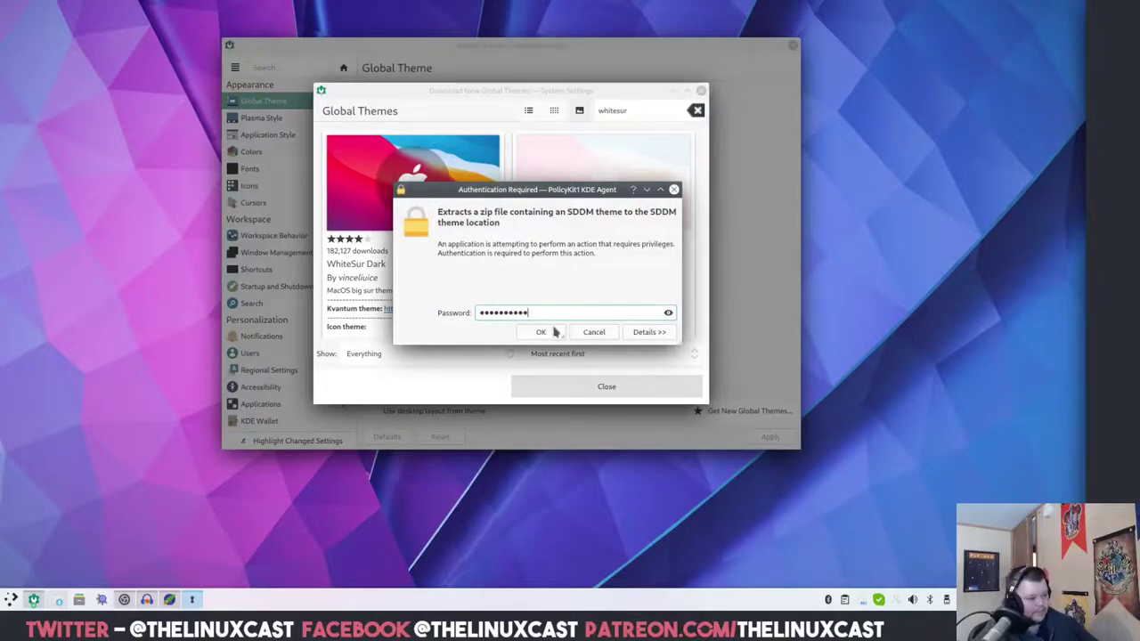
click(553, 331)
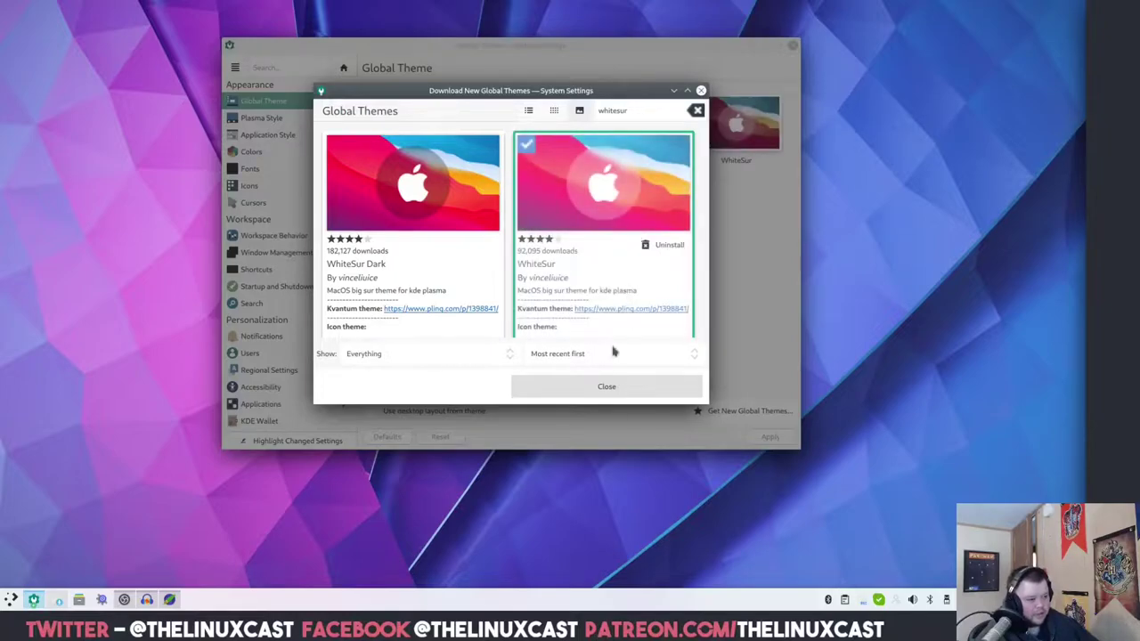
Apply the installed WhiteSur global theme and check the look of the application launcher
click(605, 387)
click(757, 127)
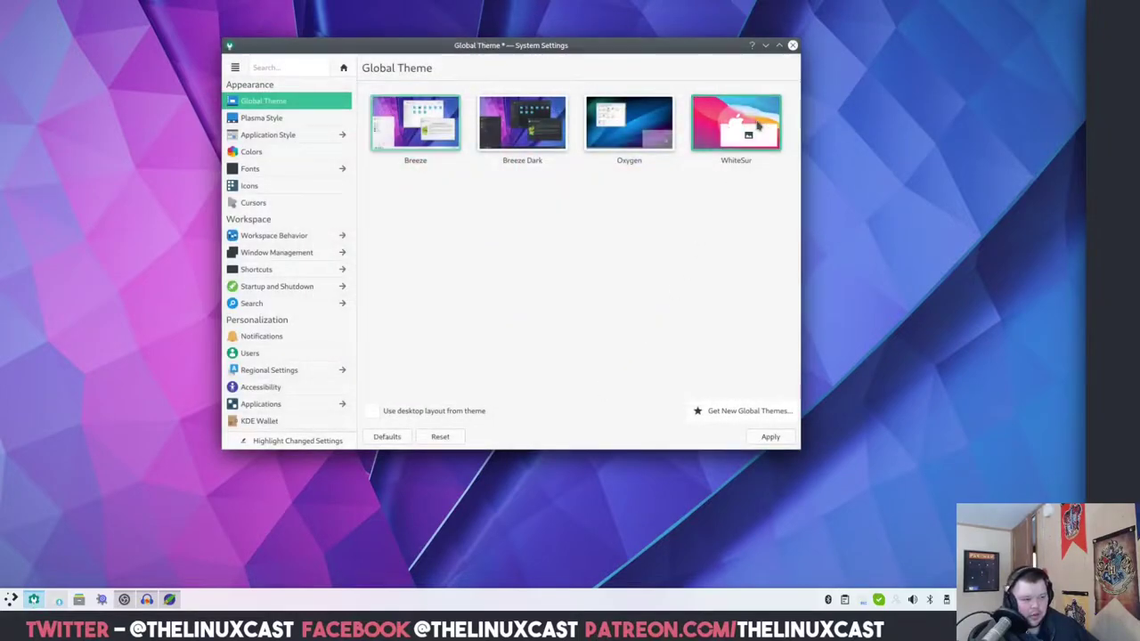
click(771, 437)
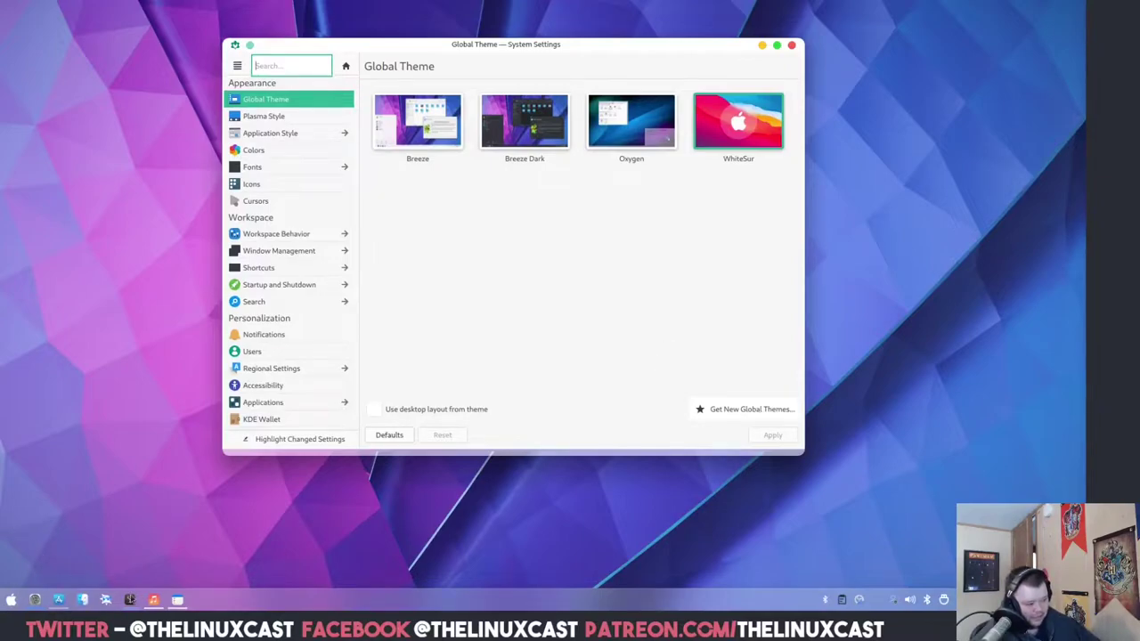
click(11, 601)
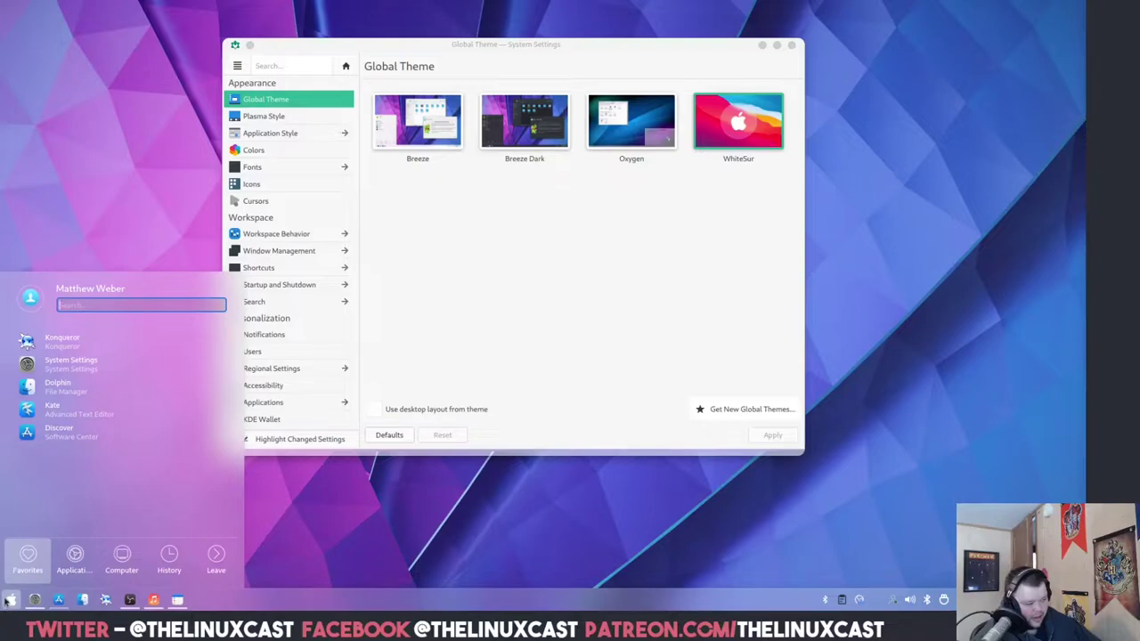
click(9, 601)
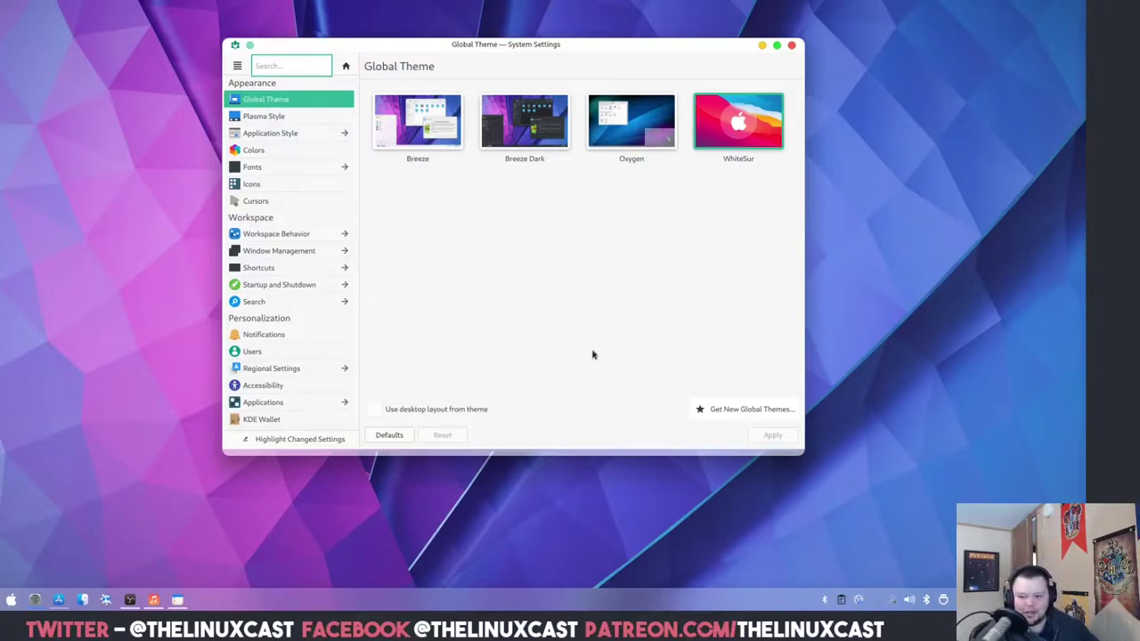
Open the Plasma Style settings, mark the WhiteSur style for deletion and restore it
click(267, 116)
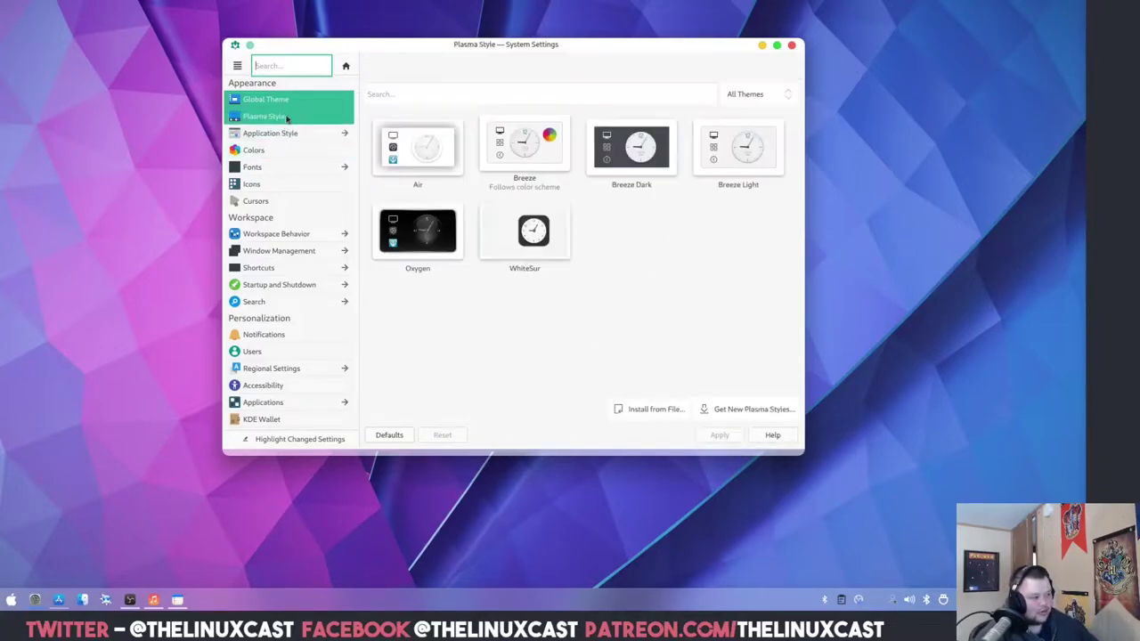
click(535, 242)
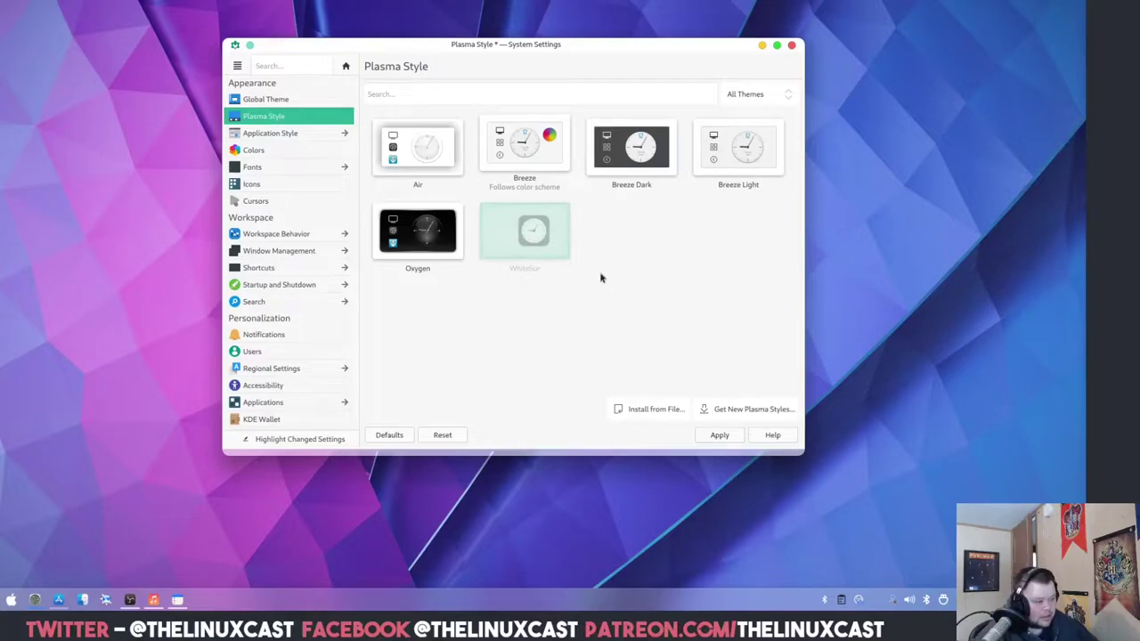
click(537, 242)
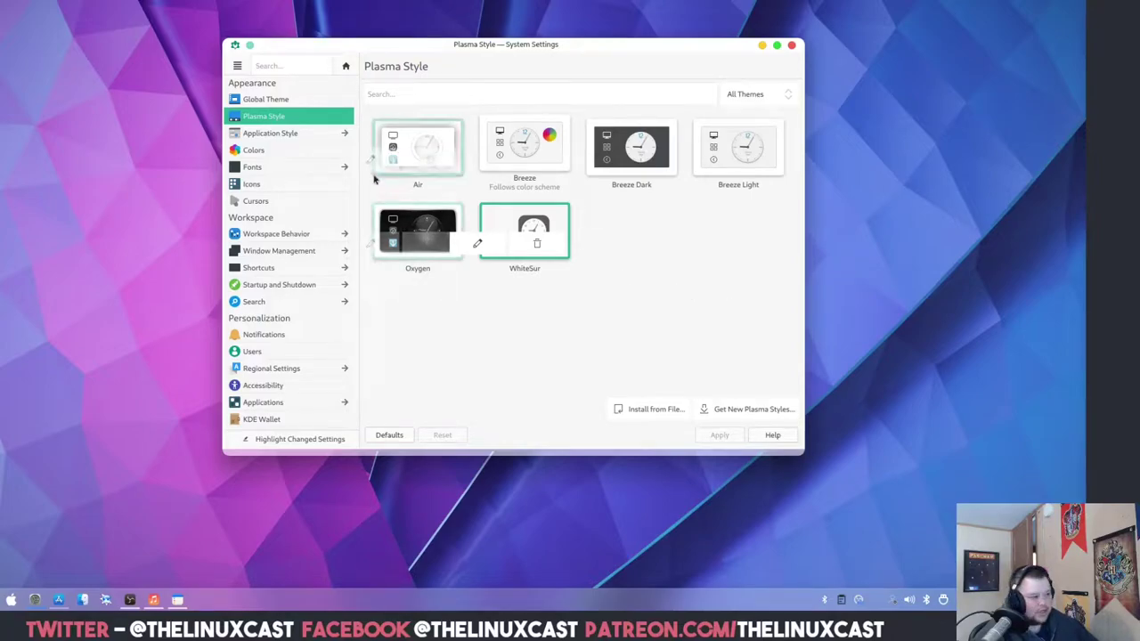
Look through the available application styles and the window decoration themes
click(287, 136)
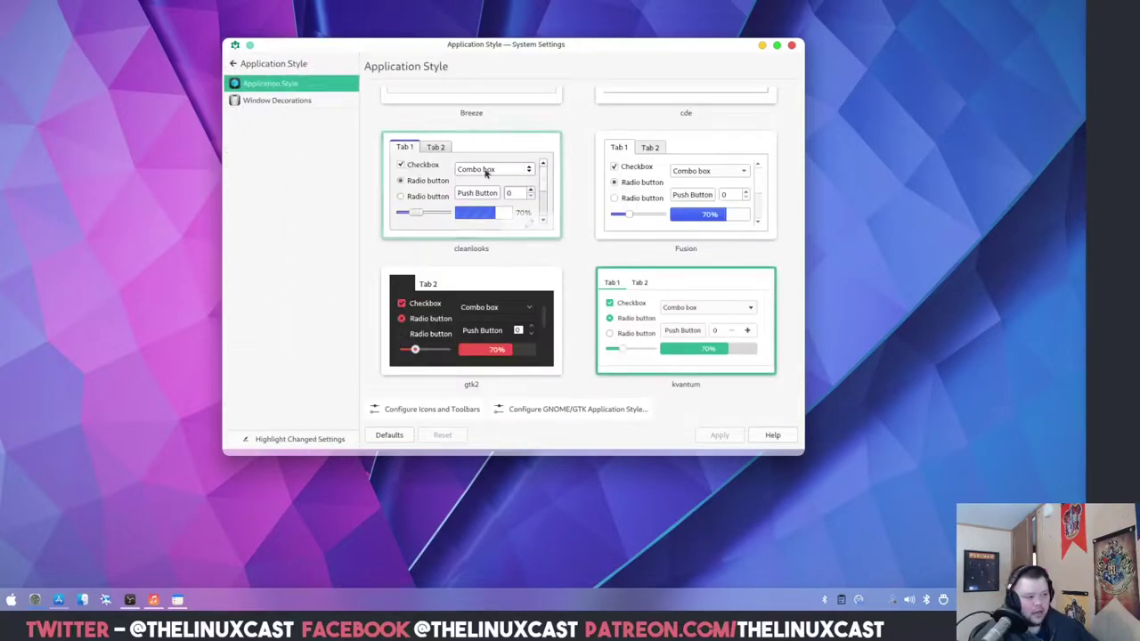
scroll(586, 203, up, 3)
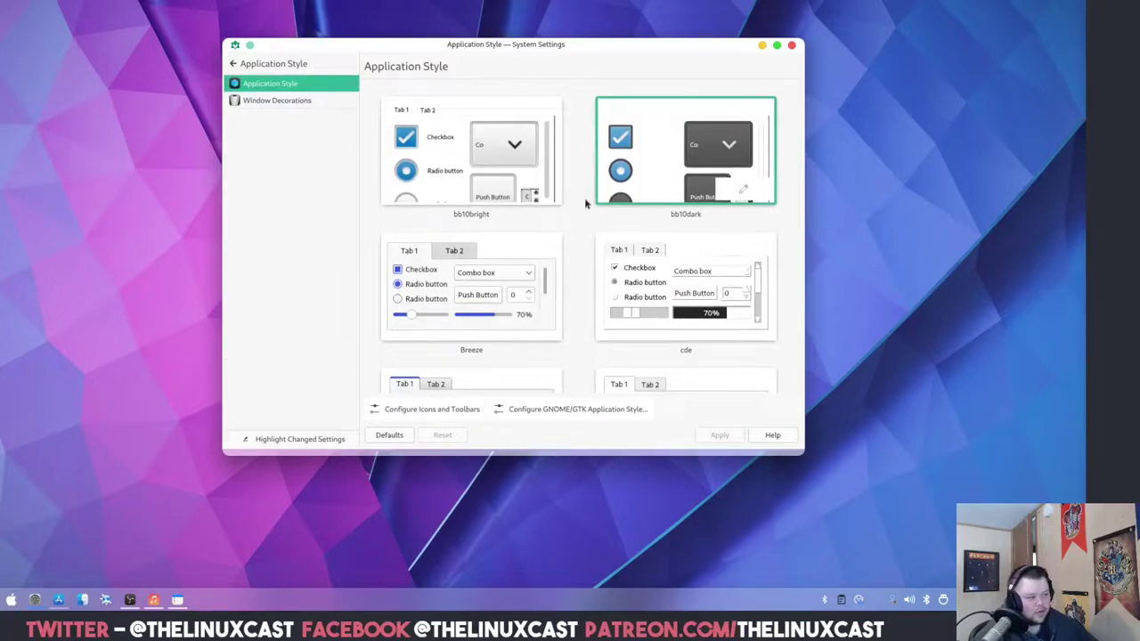
click(316, 100)
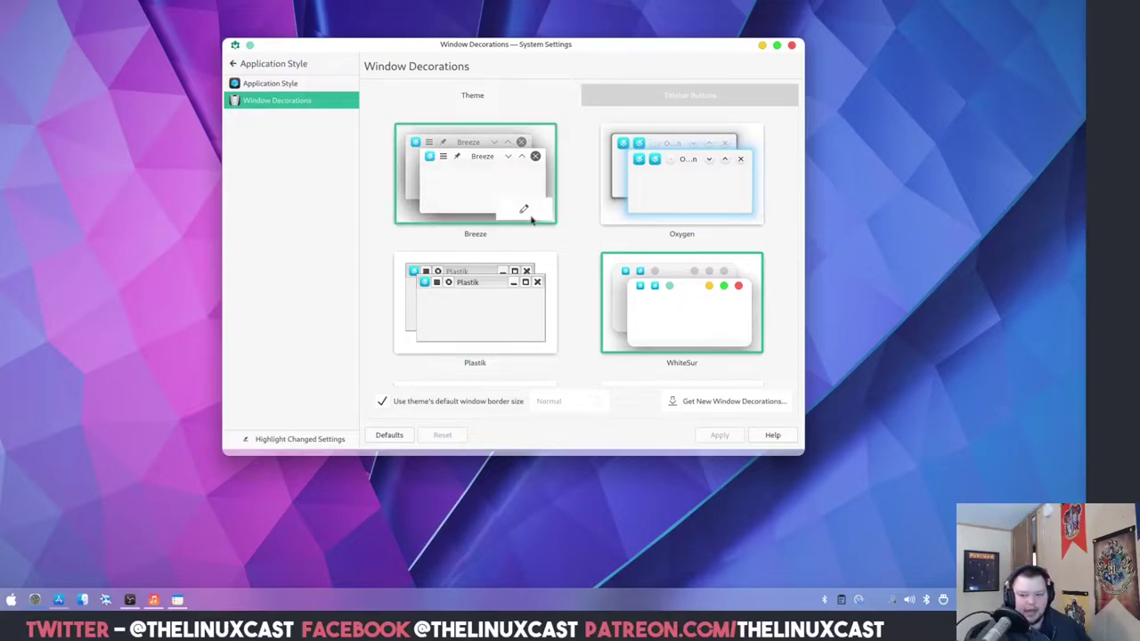
click(278, 84)
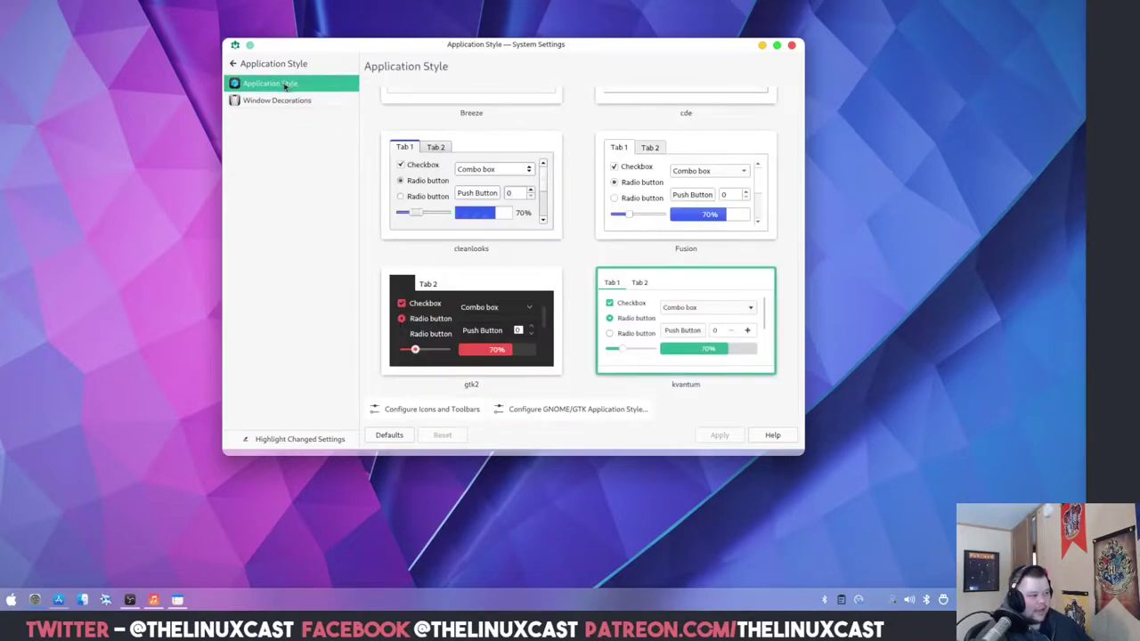
scroll(547, 190, up, 3)
scroll(552, 191, down, 3)
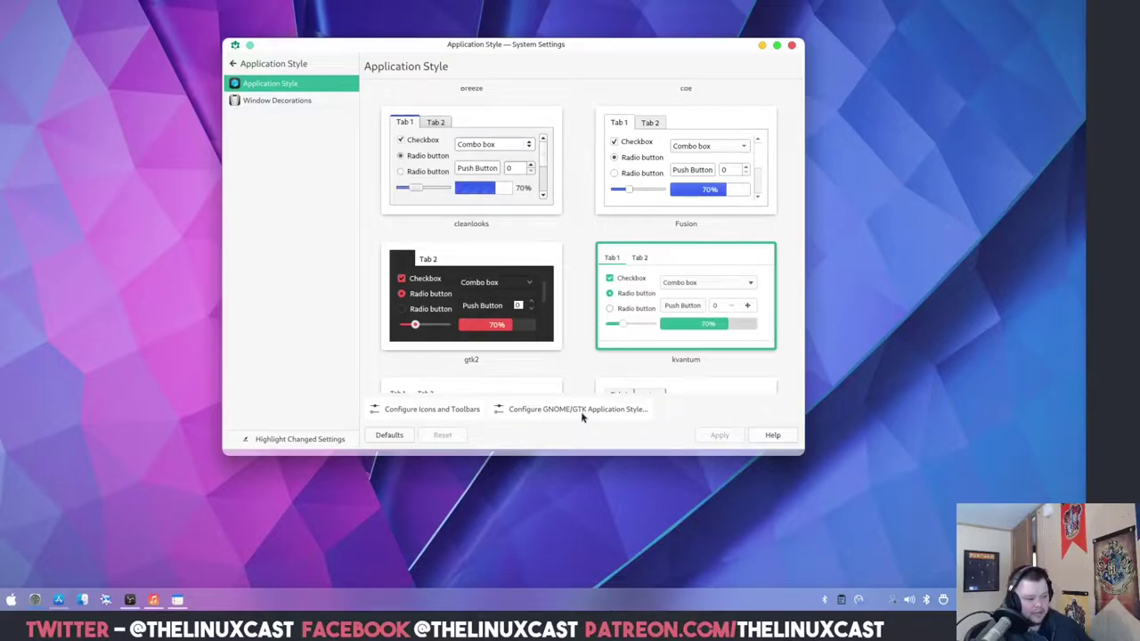
Open the GNOME/GTK application style settings and search the downloadable styles for "big sur"
click(581, 411)
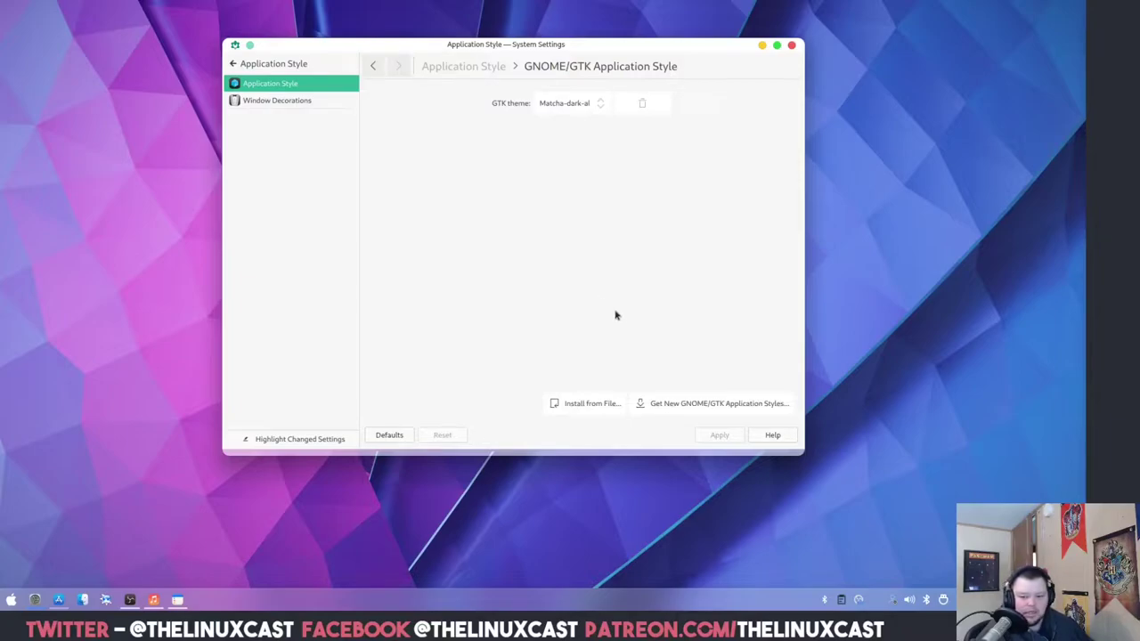
click(680, 405)
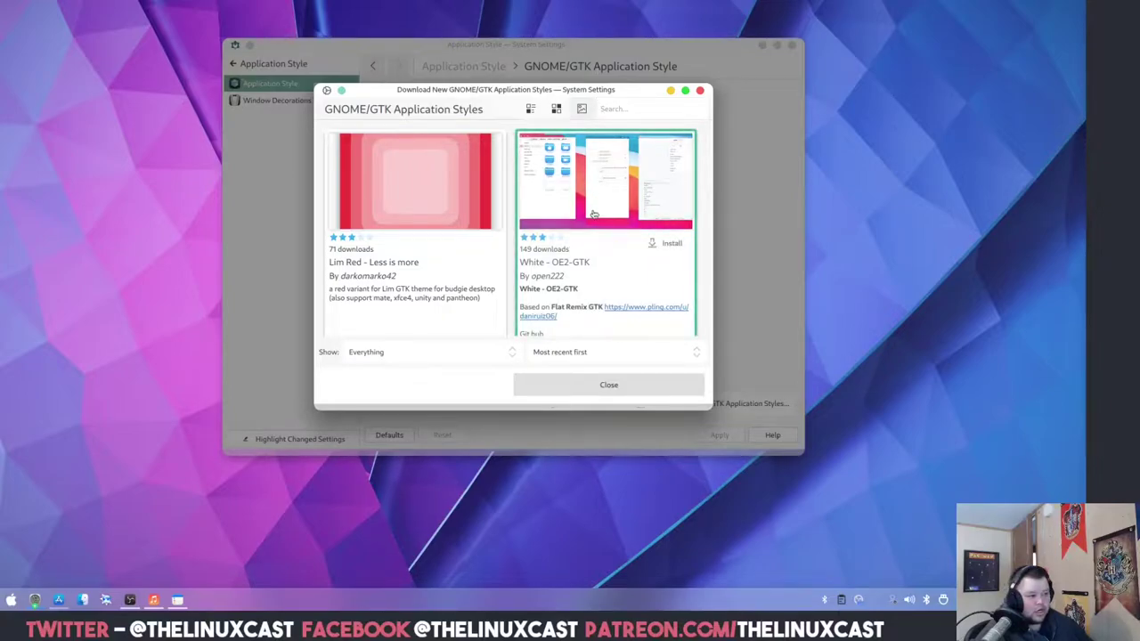
click(634, 108)
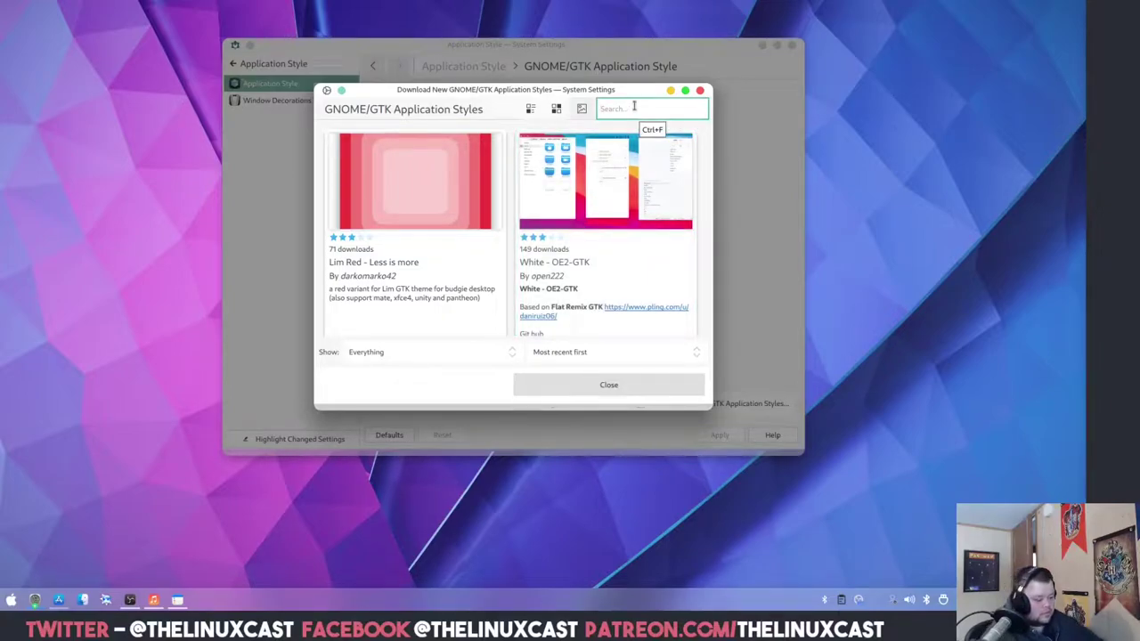
text(big sur)
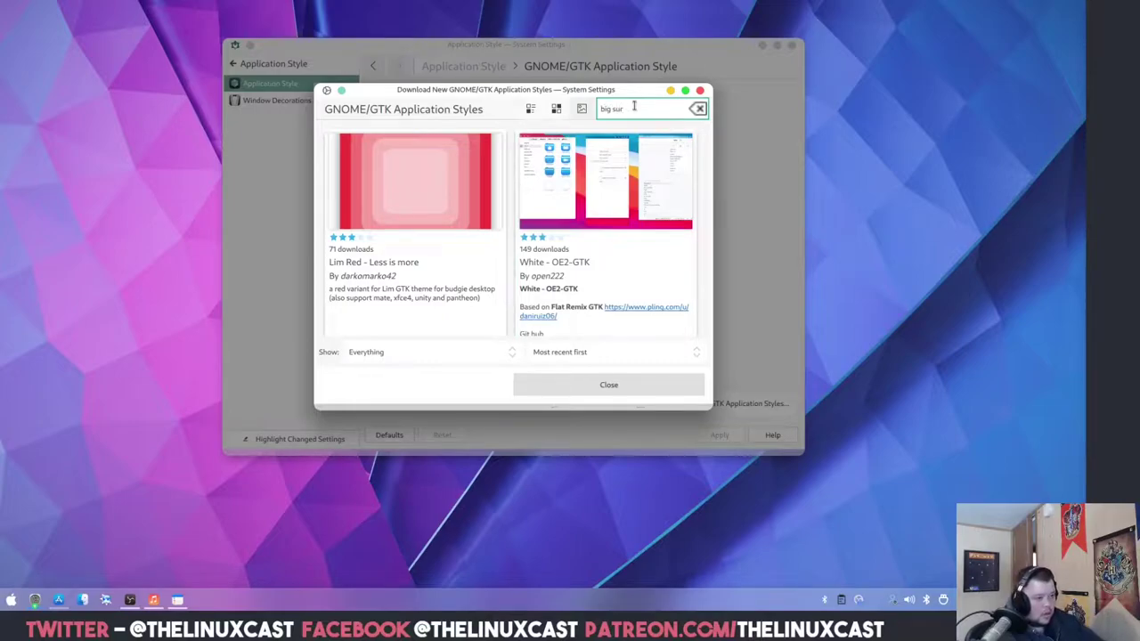
key(Return)
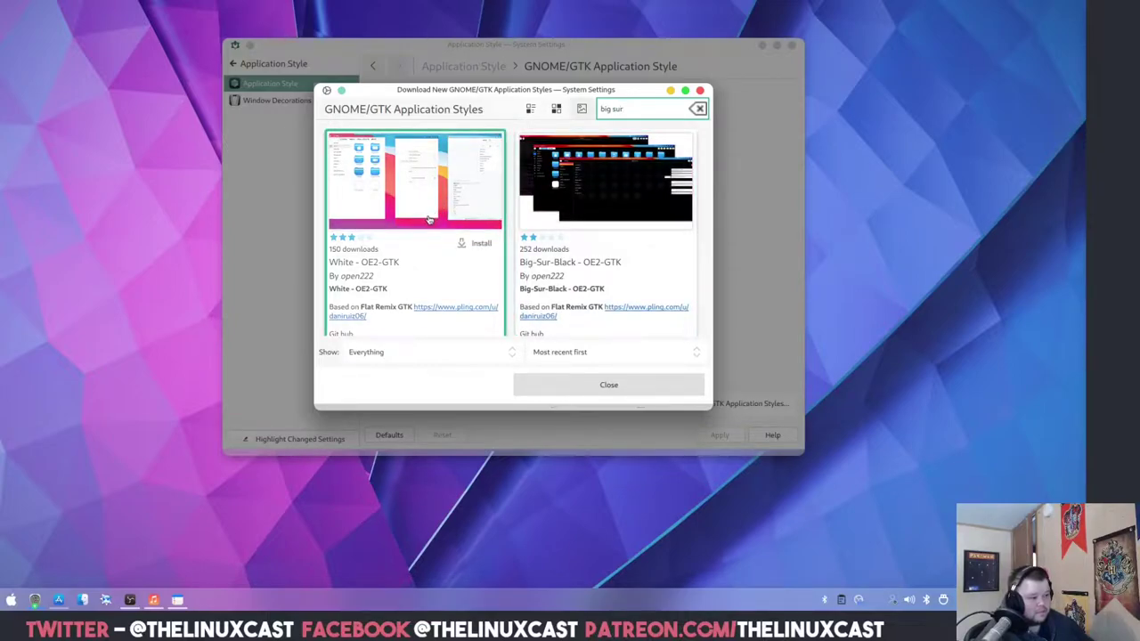
scroll(429, 219, down, 3)
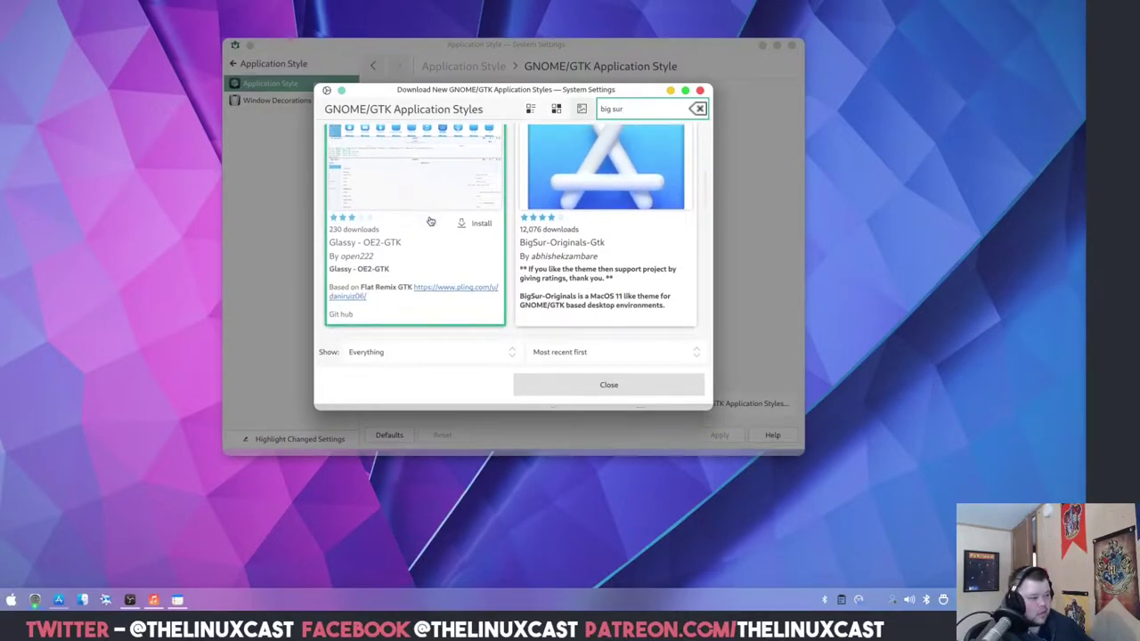
scroll(428, 219, up, 3)
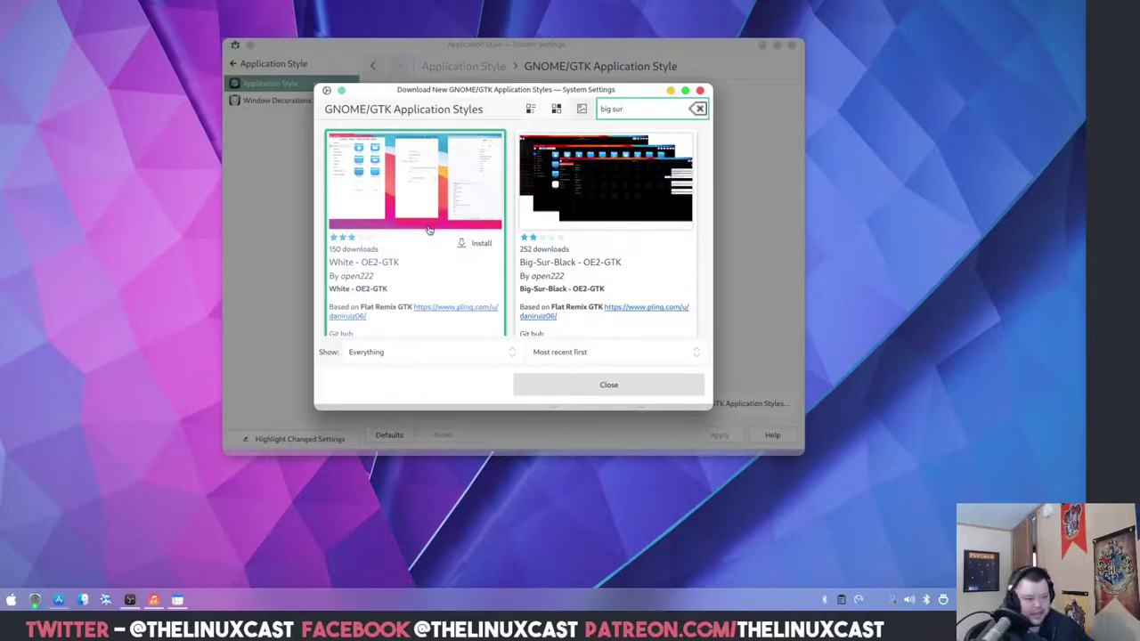
Preview the White - OE2-GTK style, install it from the results and close the download dialog
click(420, 206)
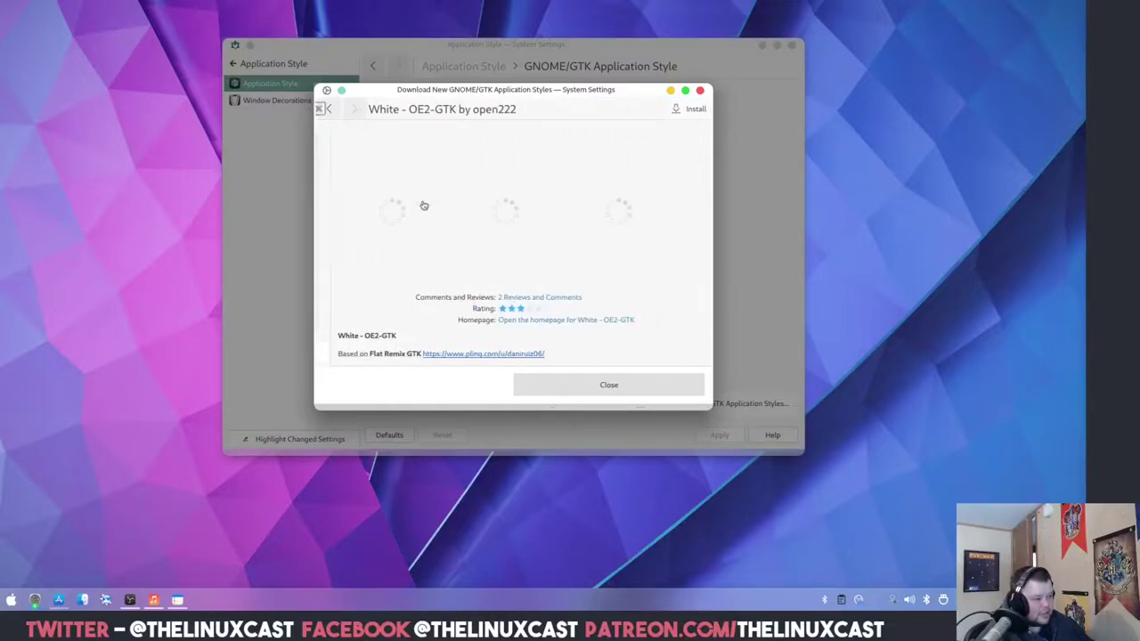
click(329, 108)
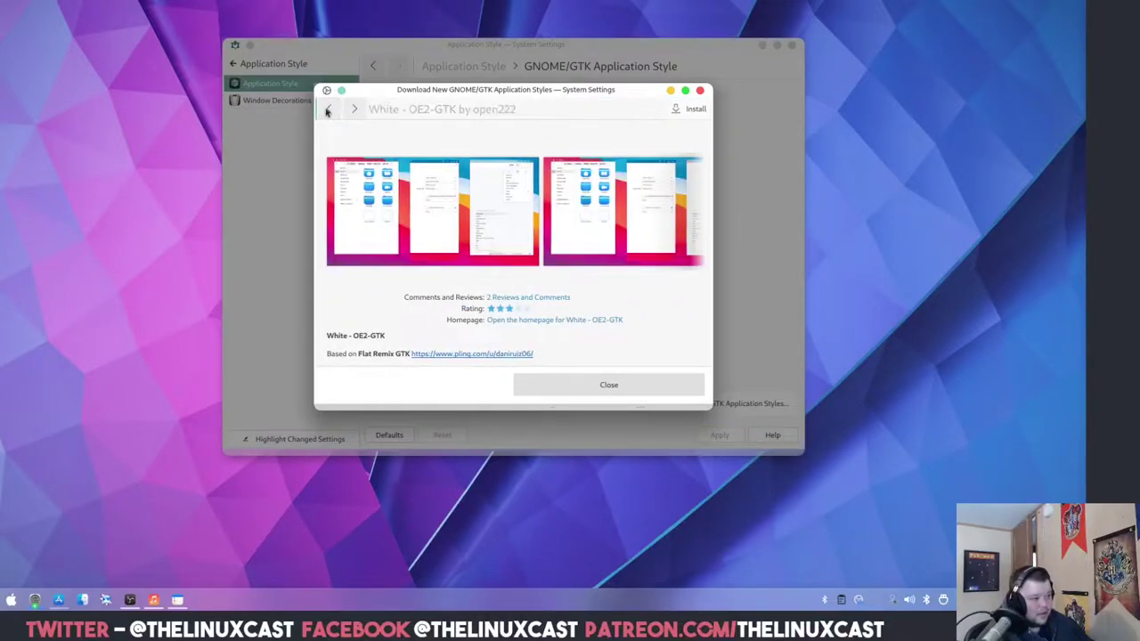
scroll(383, 236, down, 3)
scroll(413, 259, up, 3)
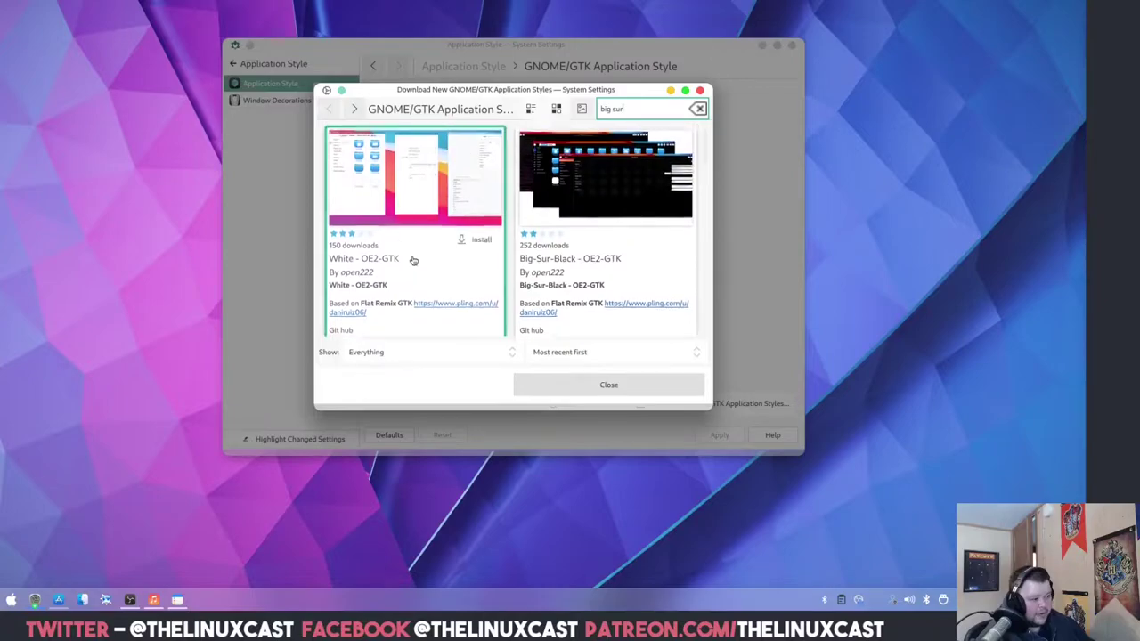
click(480, 243)
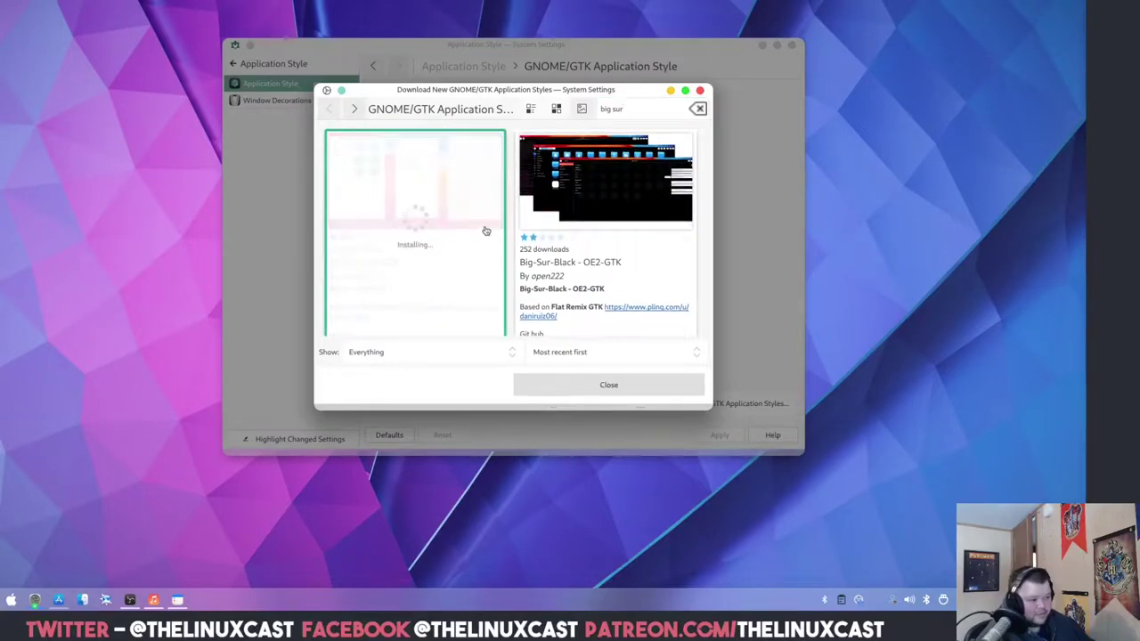
click(611, 389)
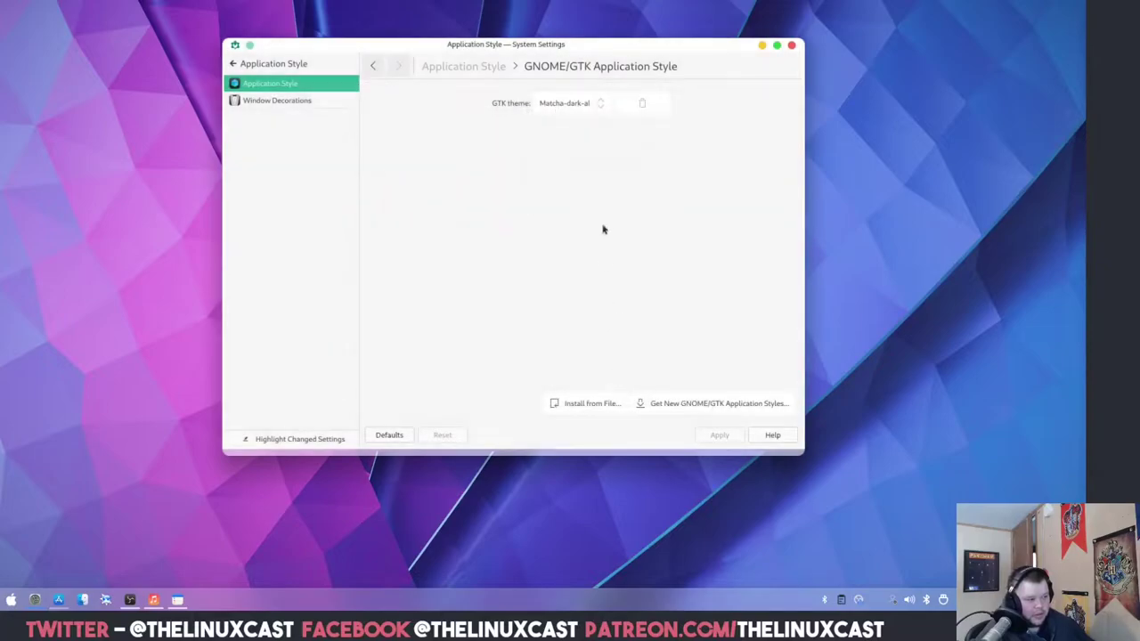
Set the GTK theme to White - OE2-GTK and apply it
click(586, 105)
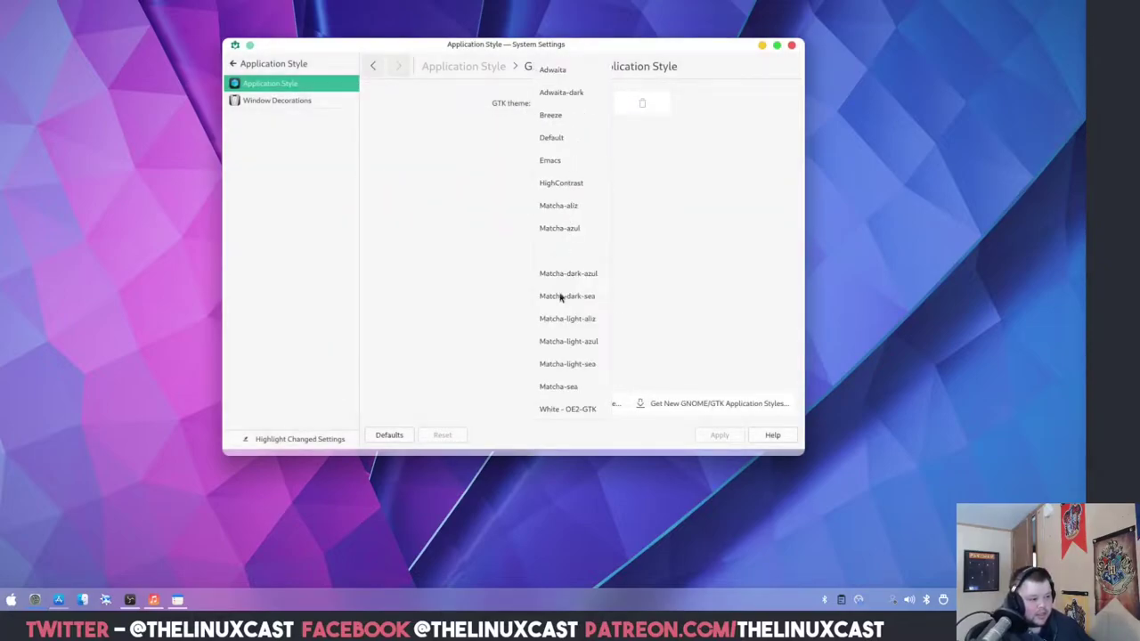
click(568, 410)
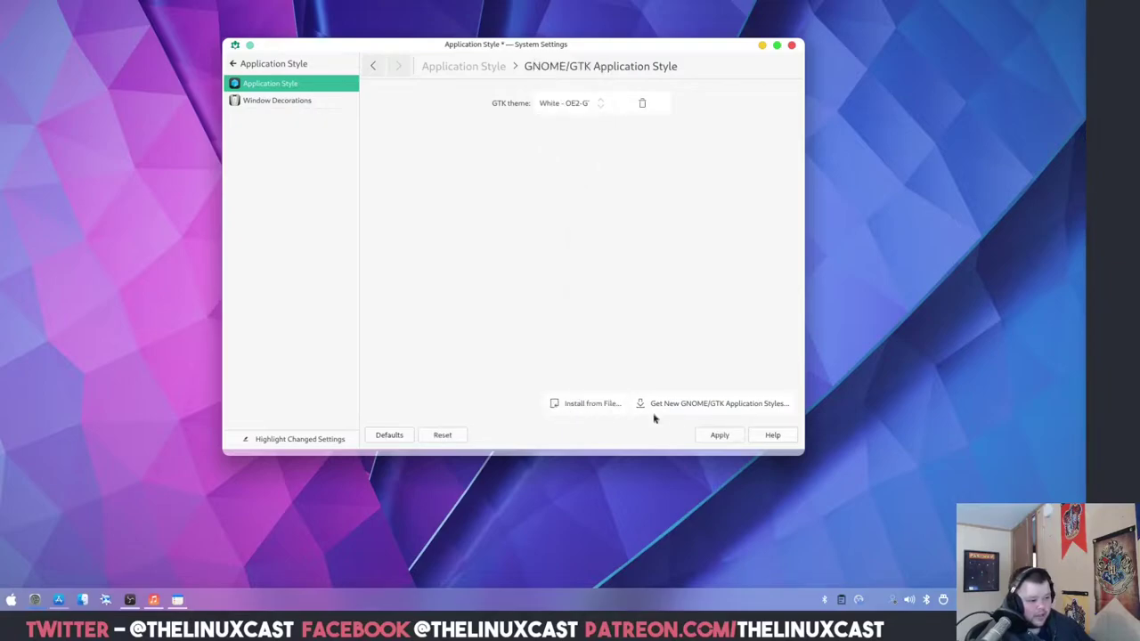
click(720, 436)
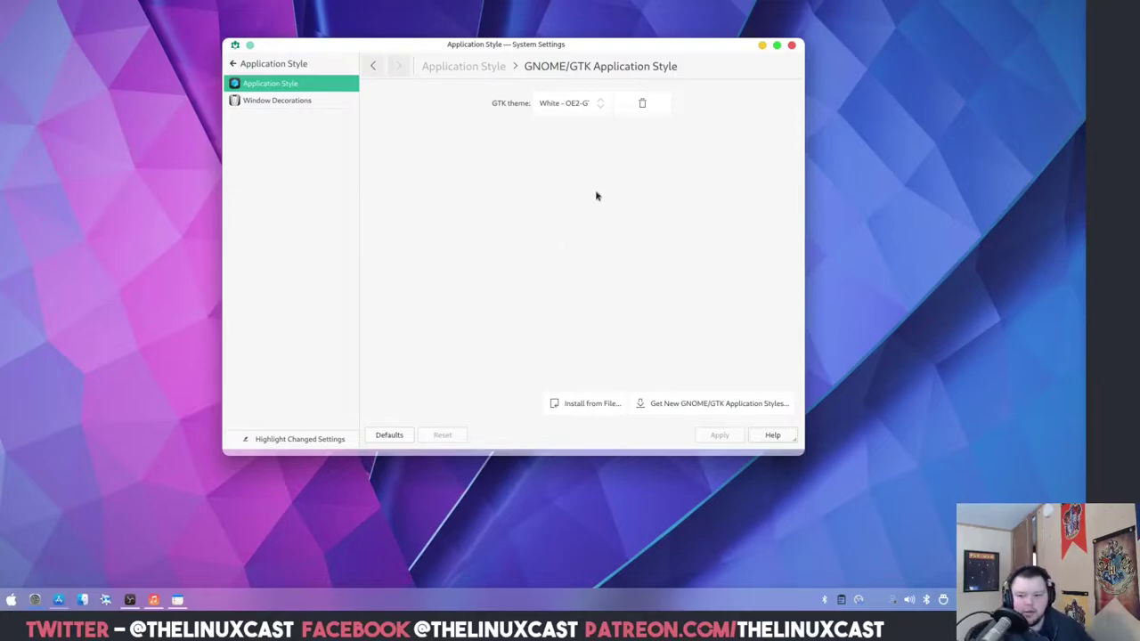
Remove the On all desktops and Menu buttons from the titlebar layout in the window decoration settings
click(302, 105)
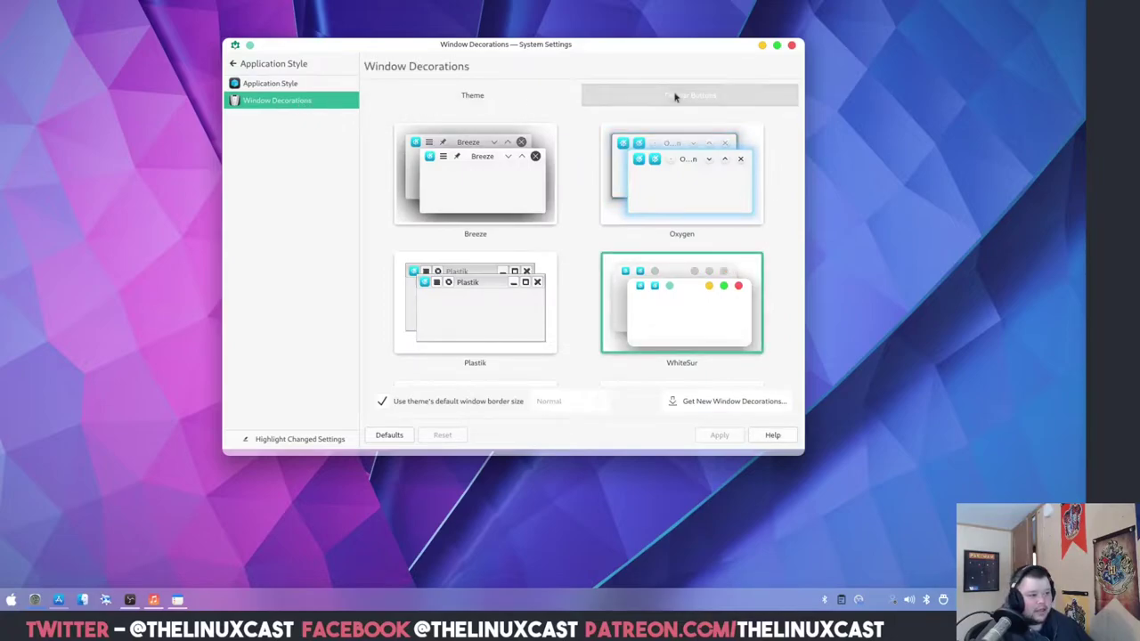
click(675, 97)
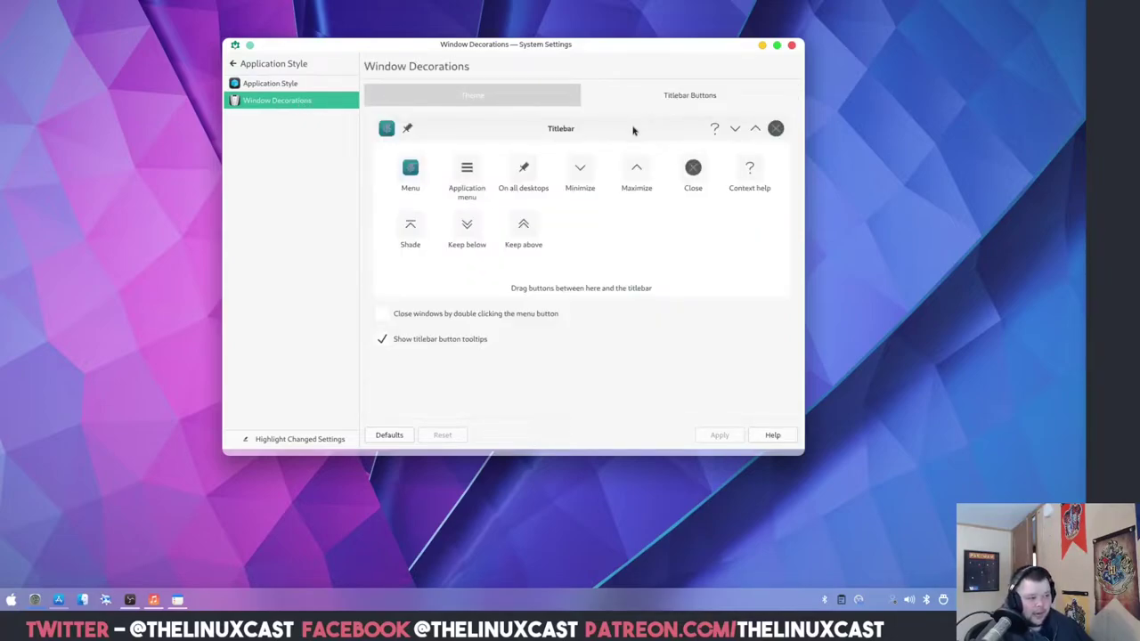
drag(410, 131, 570, 249)
drag(392, 128, 525, 208)
Move the titlebar's Close, Minimize and Maximize buttons to its left end, in that order, and apply the layout
drag(775, 128, 387, 128)
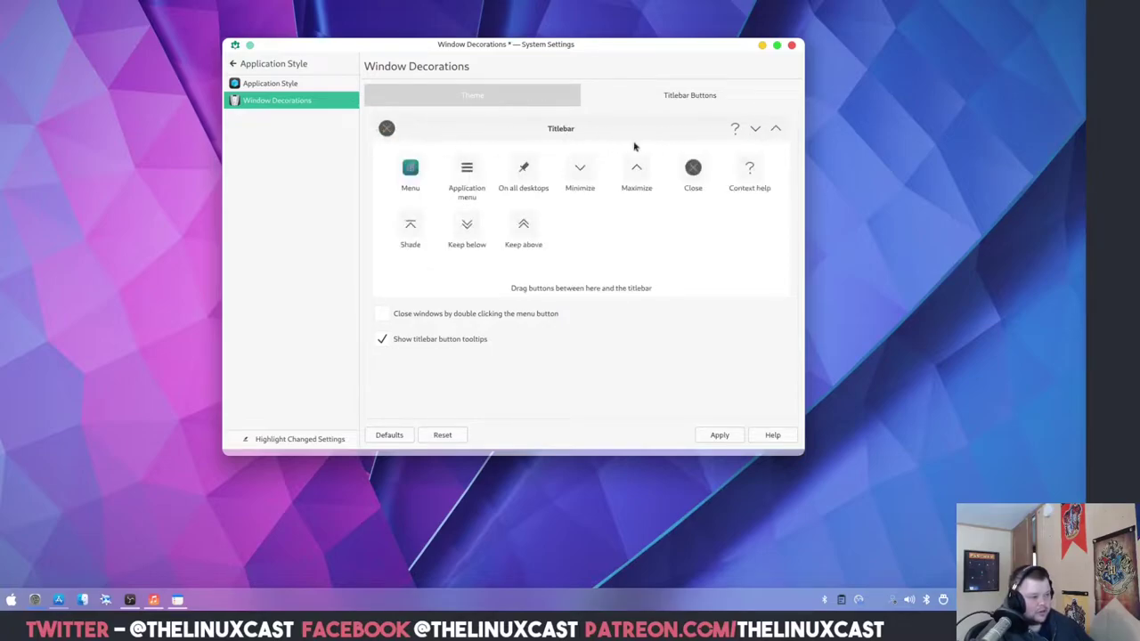
drag(771, 129, 390, 130)
drag(772, 128, 465, 136)
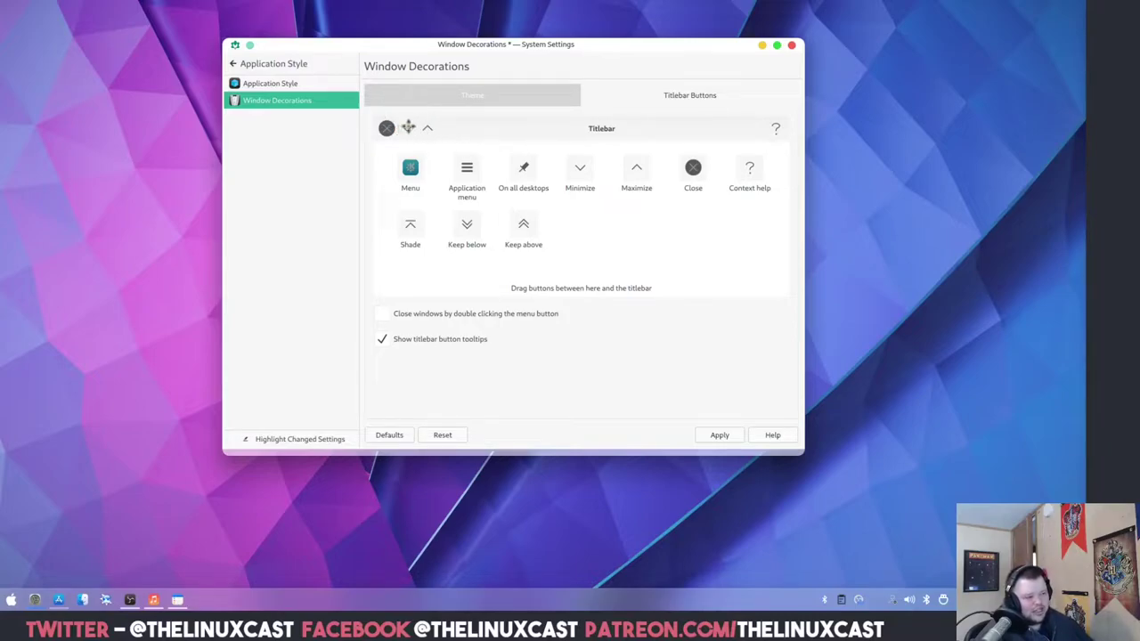
click(720, 436)
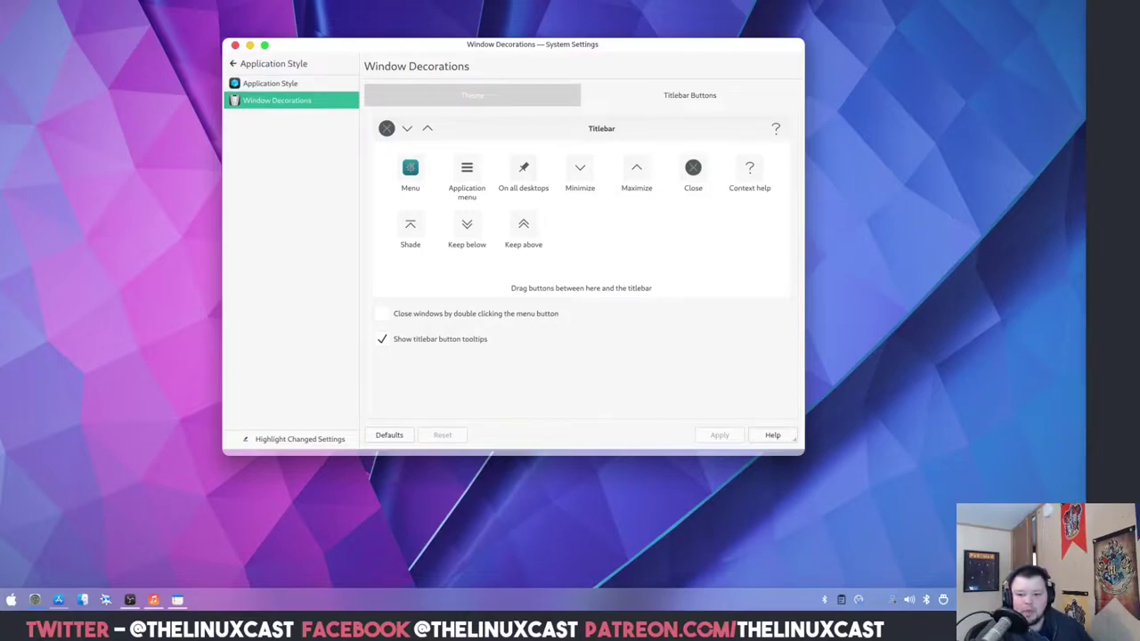
Return to the main settings categories and view the color schemes and the installed cursor themes
click(268, 63)
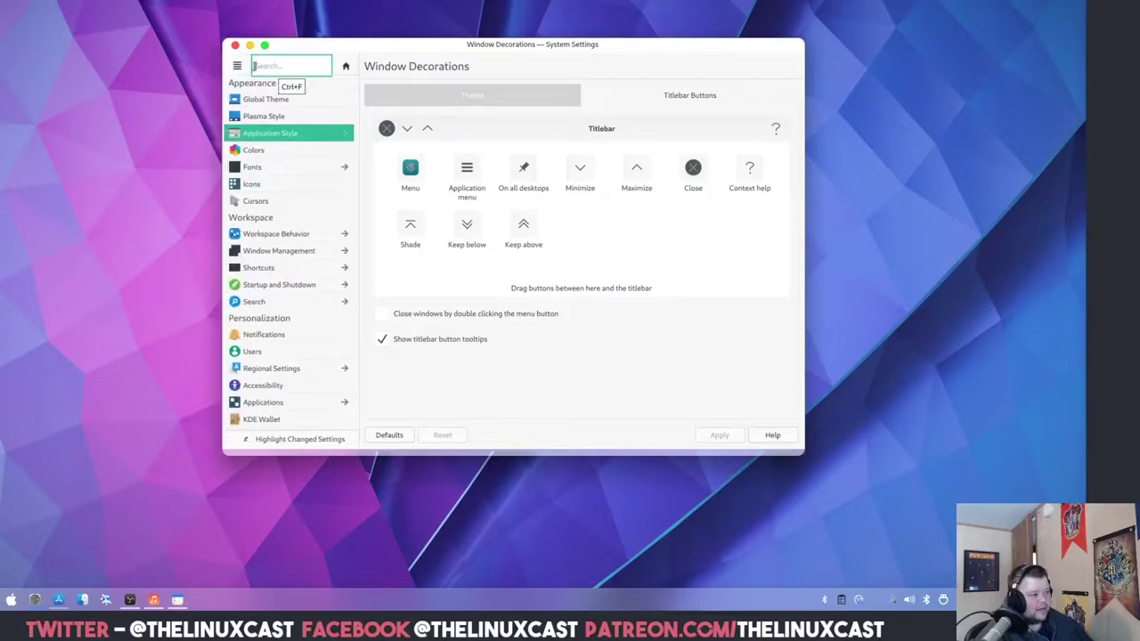
click(286, 158)
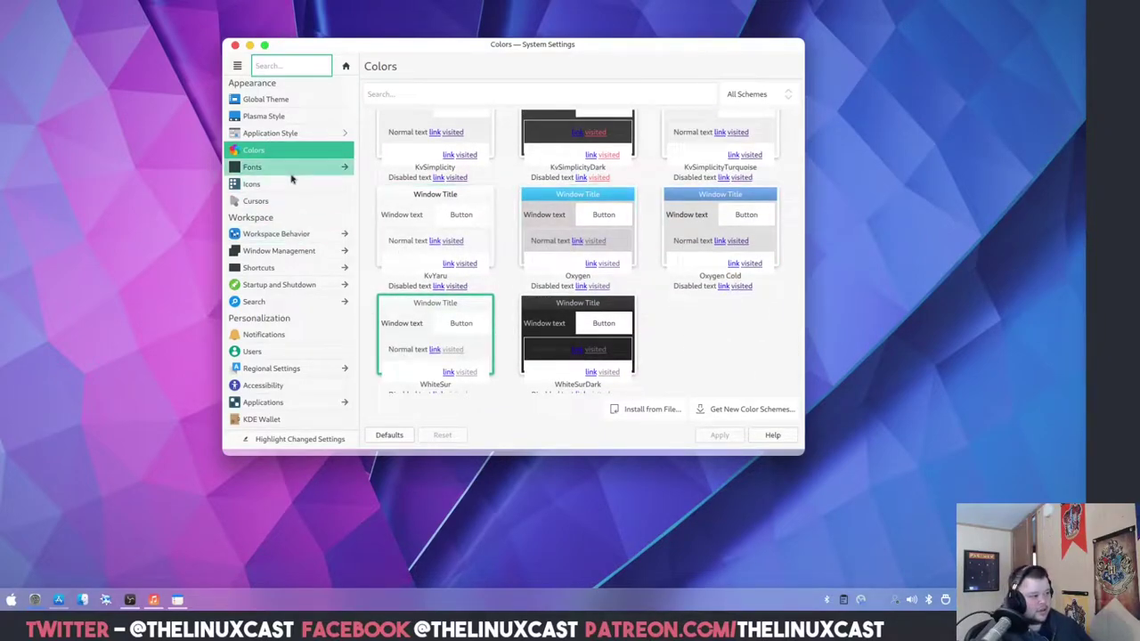
click(281, 204)
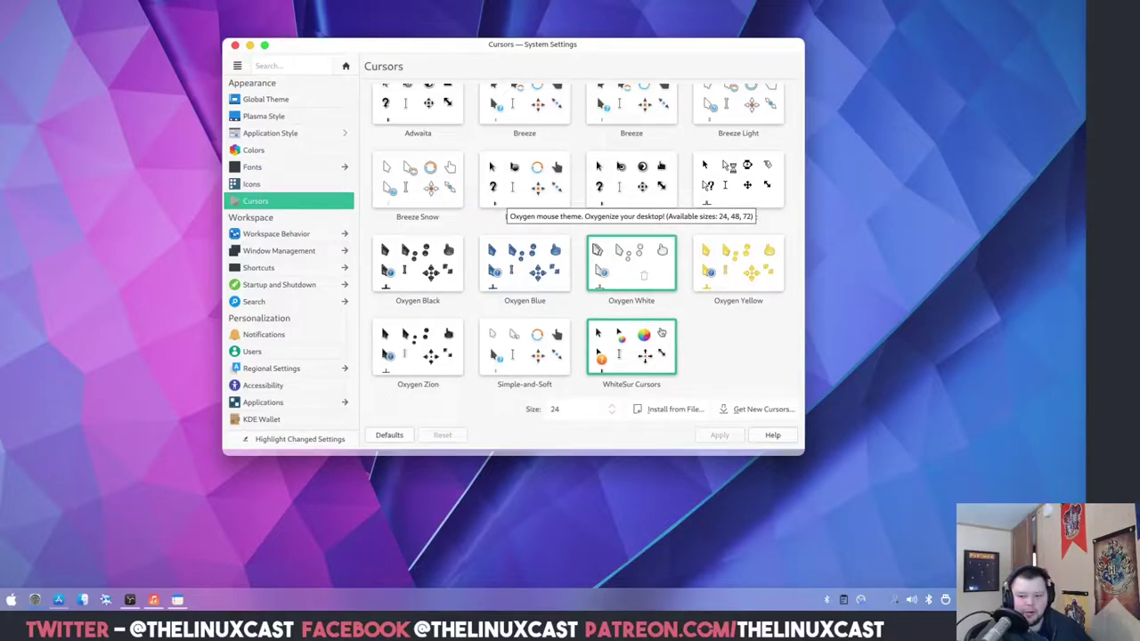
Search the downloadable cursor themes for "McMohave"
click(752, 410)
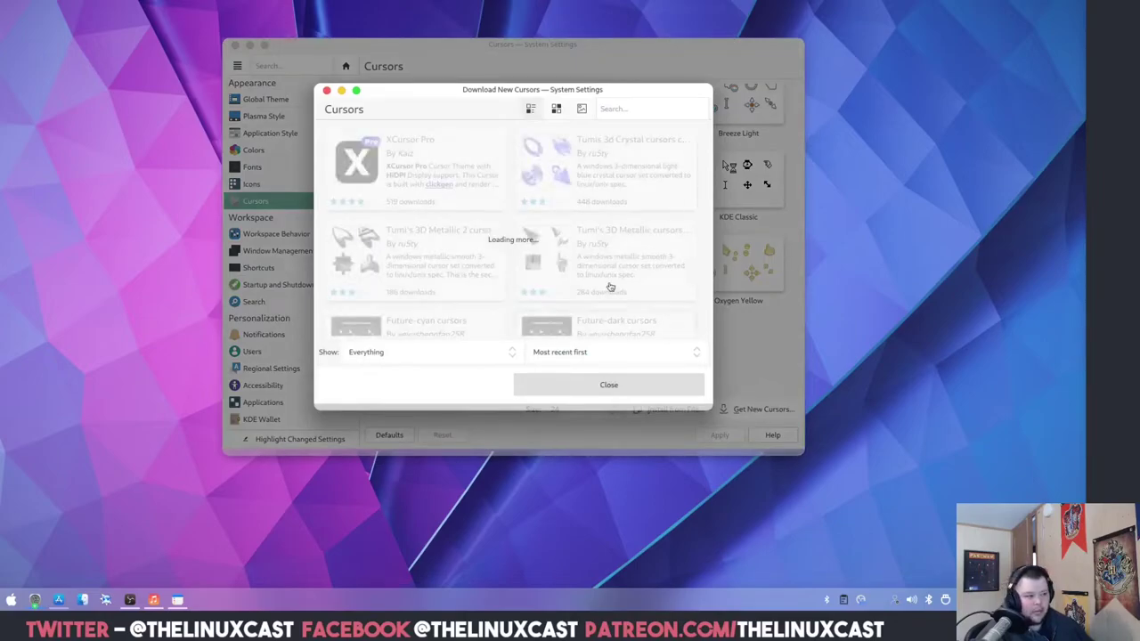
click(640, 107)
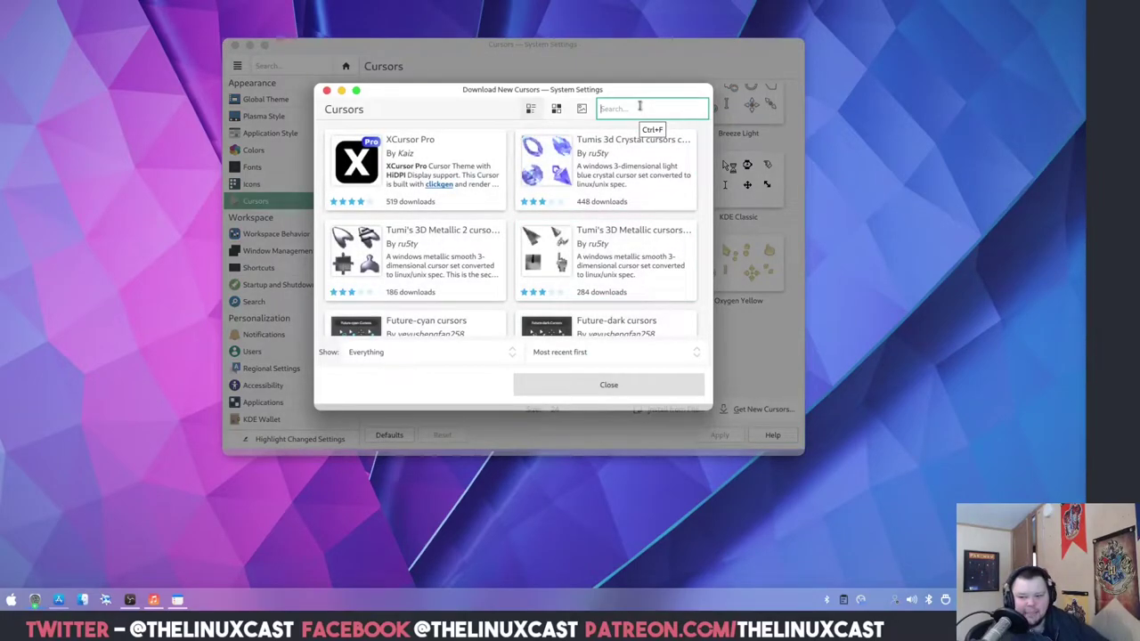
text(Mc)
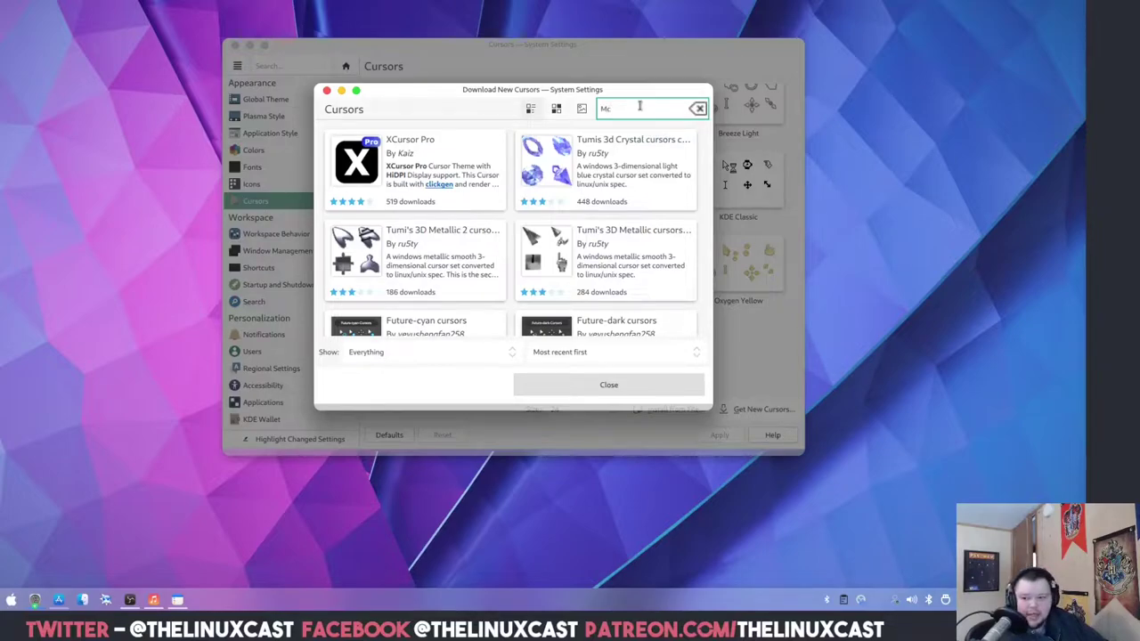
text(Mohave)
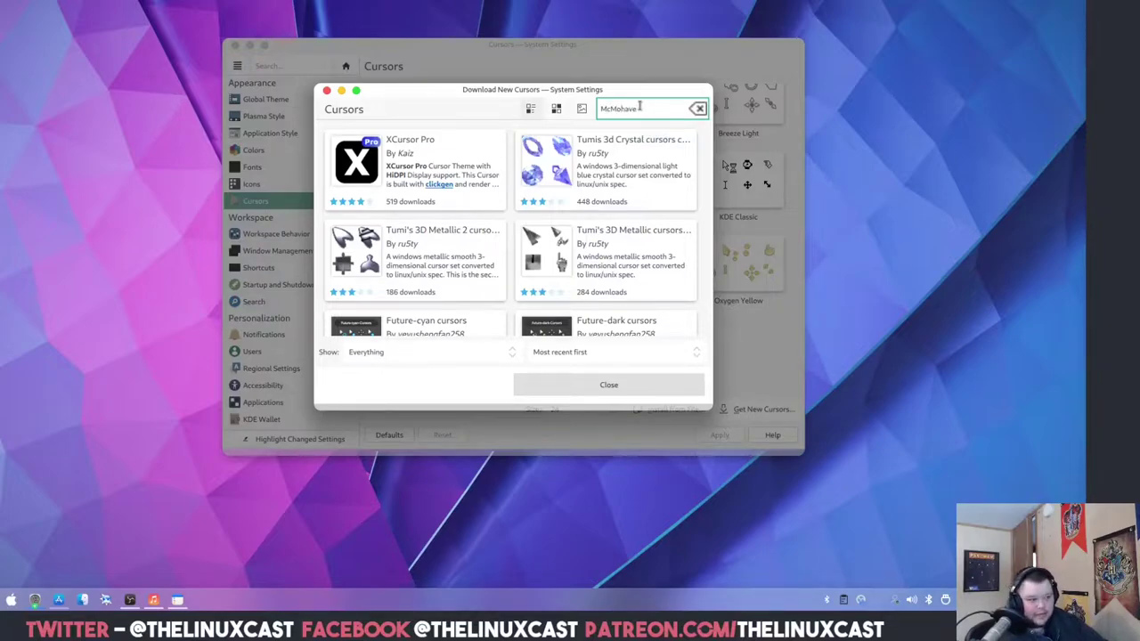
key(Return)
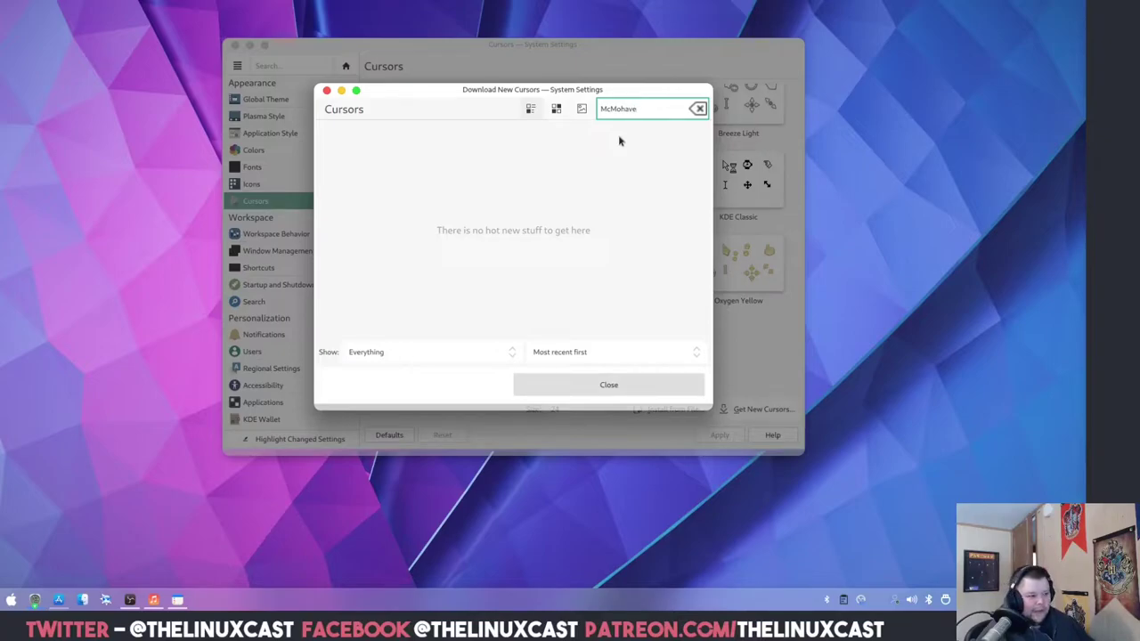
Search the downloadable cursor themes for "mac"
key(BackSpace)
key(BackSpace)
key(BackSpace)
key(BackSpace)
key(BackSpace)
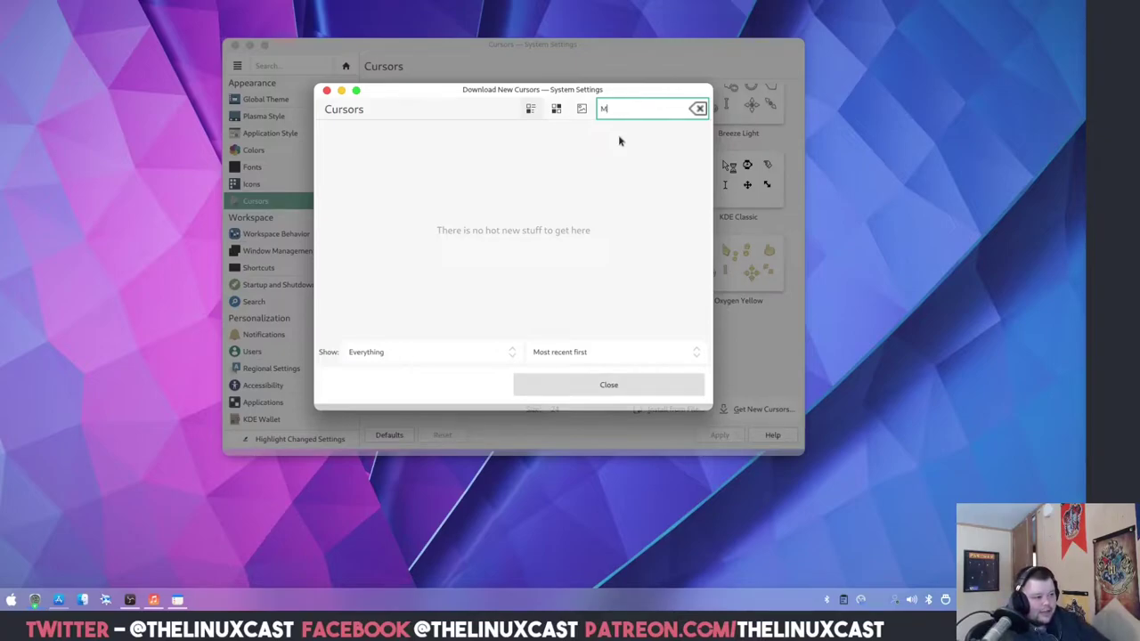
text(mac)
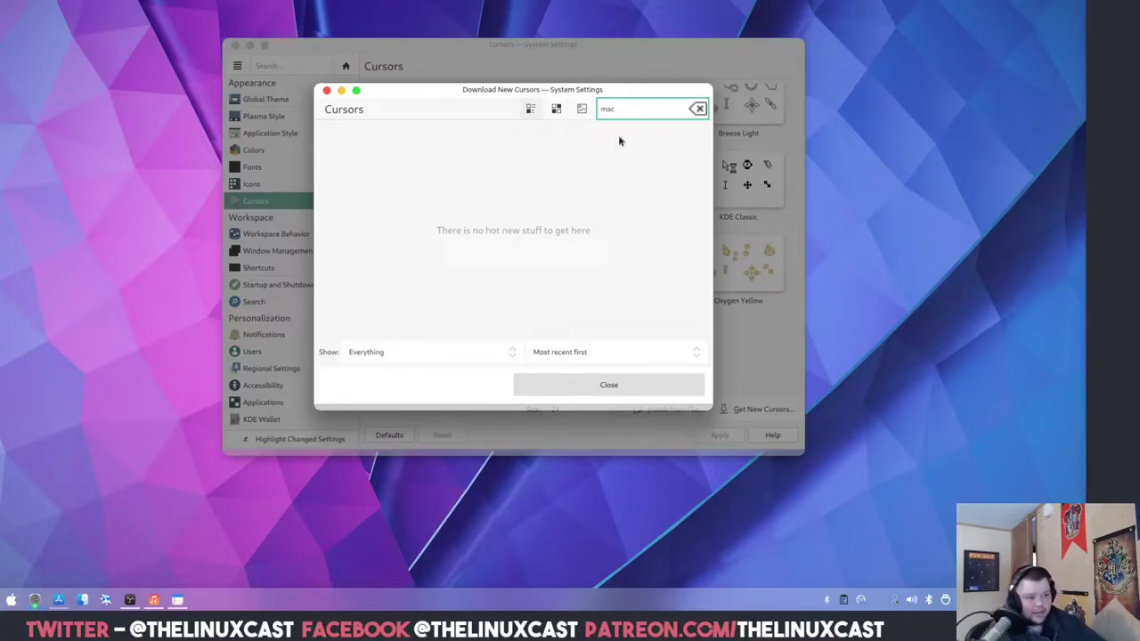
key(Return)
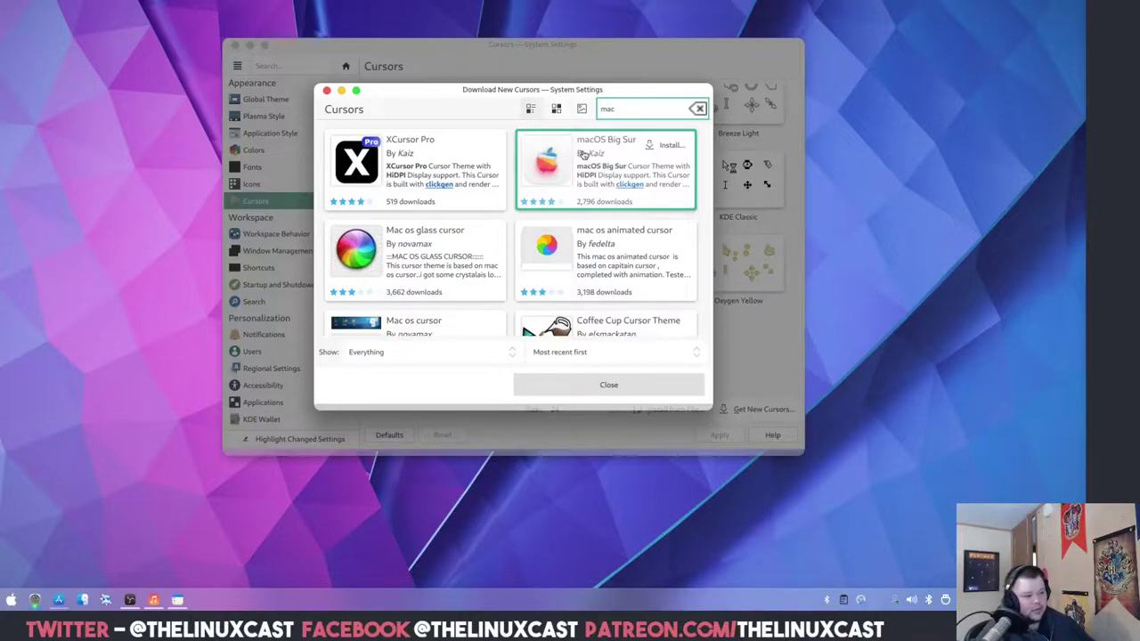
Try to install the macOS Big Sur cursor theme through its apple_cursor option, opening the linked site in a browser
click(668, 150)
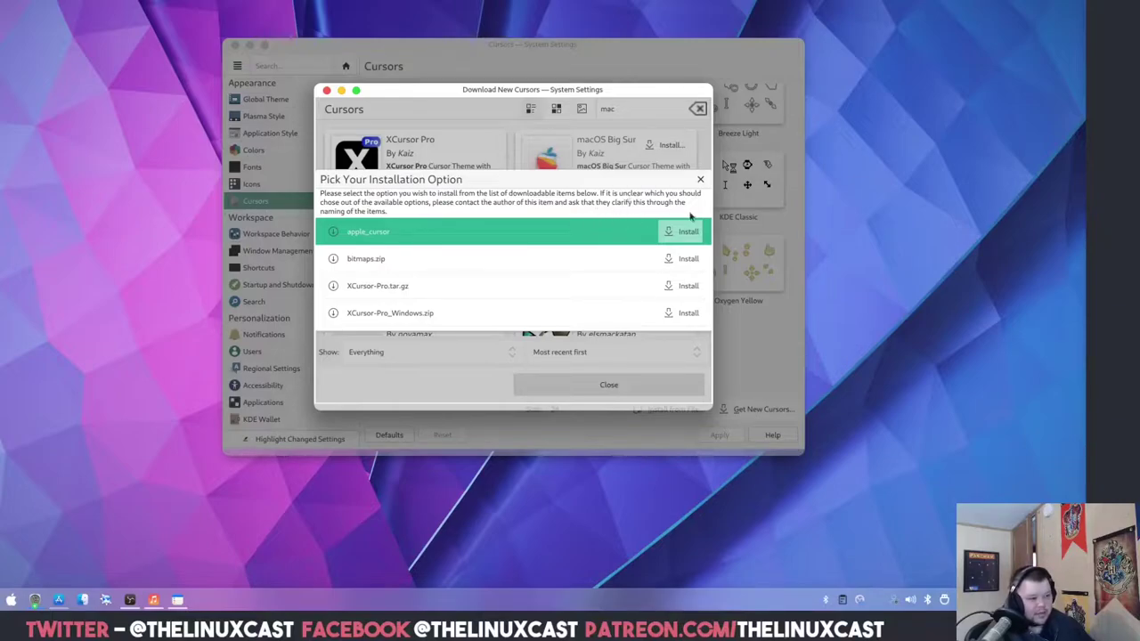
click(675, 230)
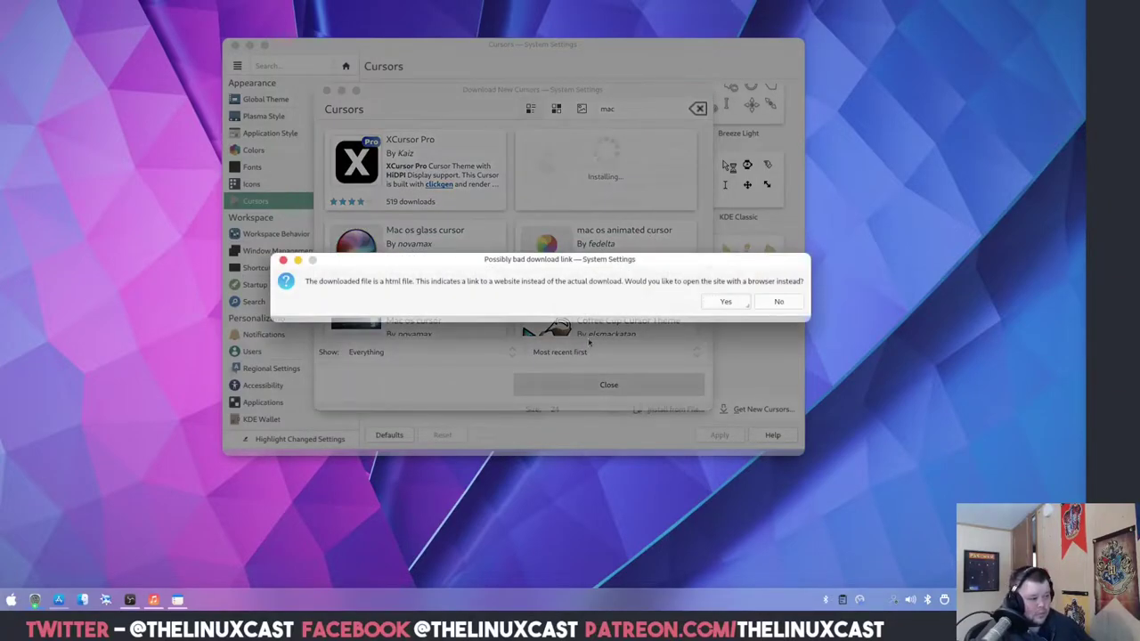
click(726, 301)
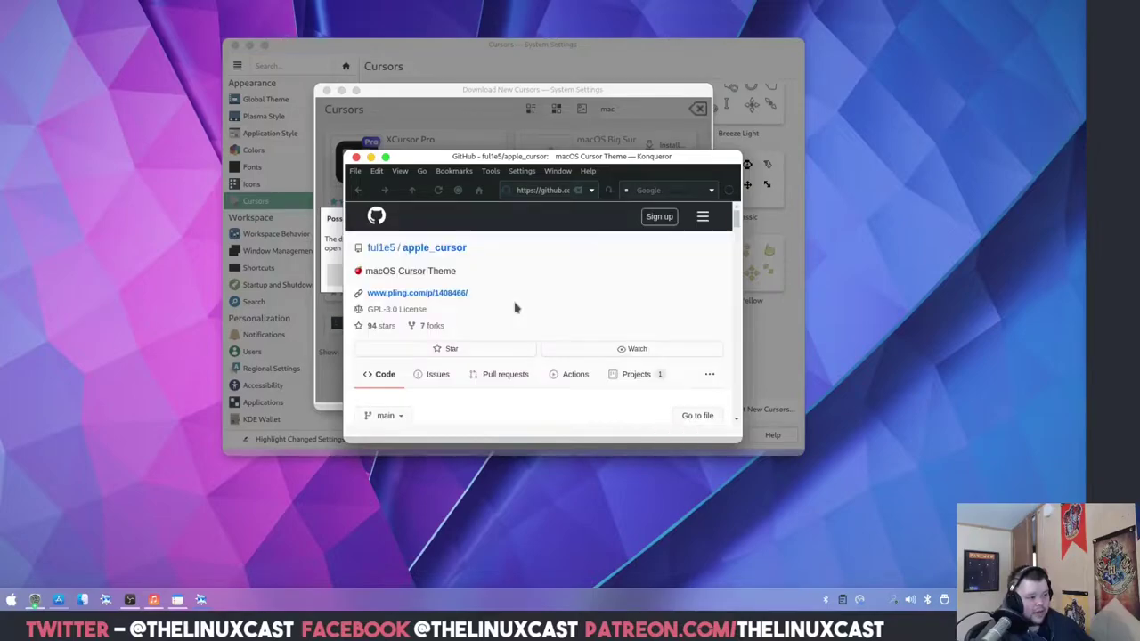
scroll(522, 303, down, 3)
scroll(522, 303, up, 5)
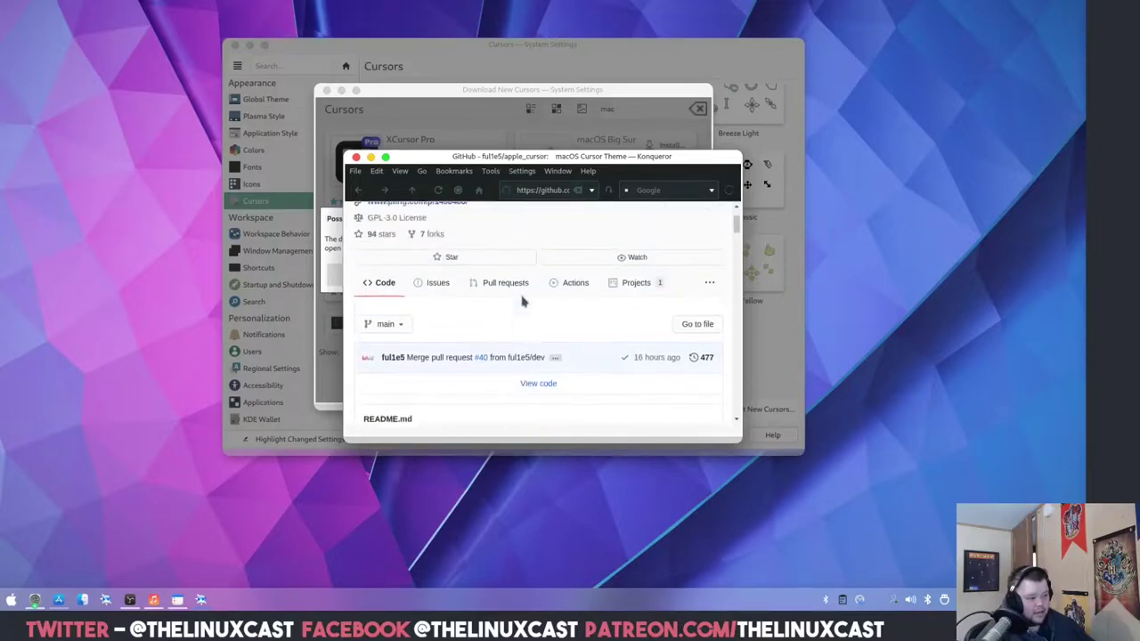
click(357, 157)
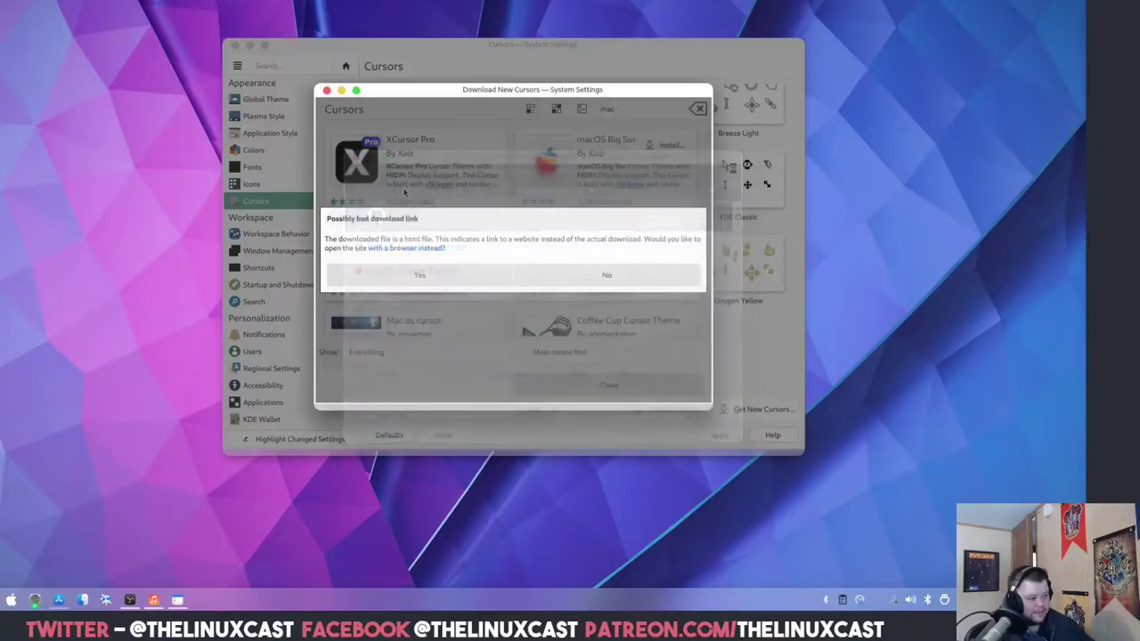
click(577, 279)
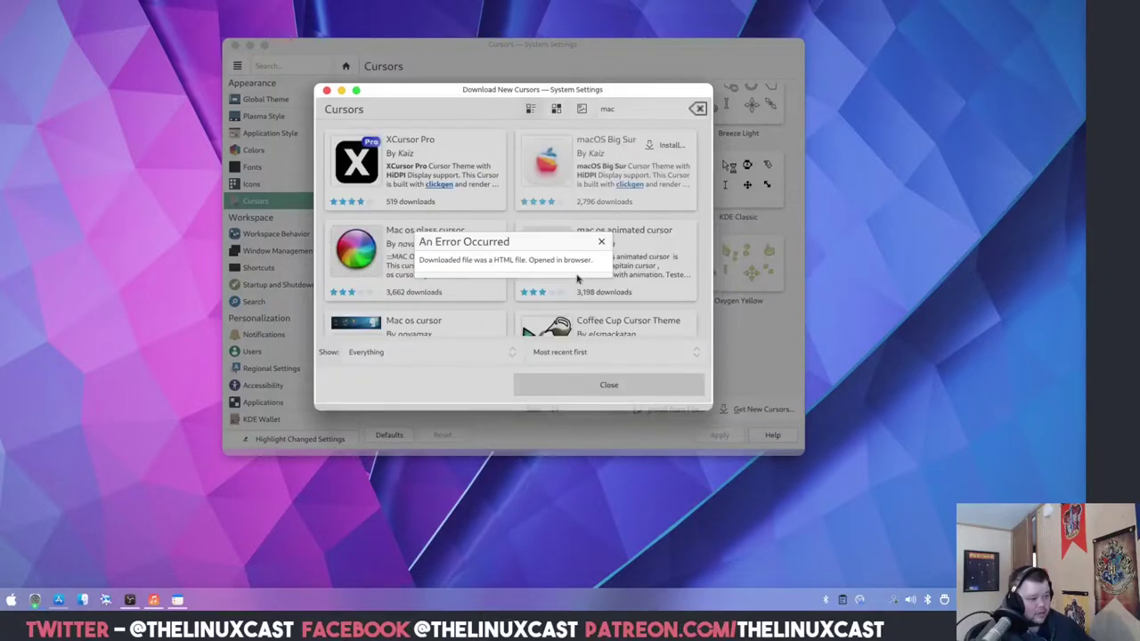
click(602, 241)
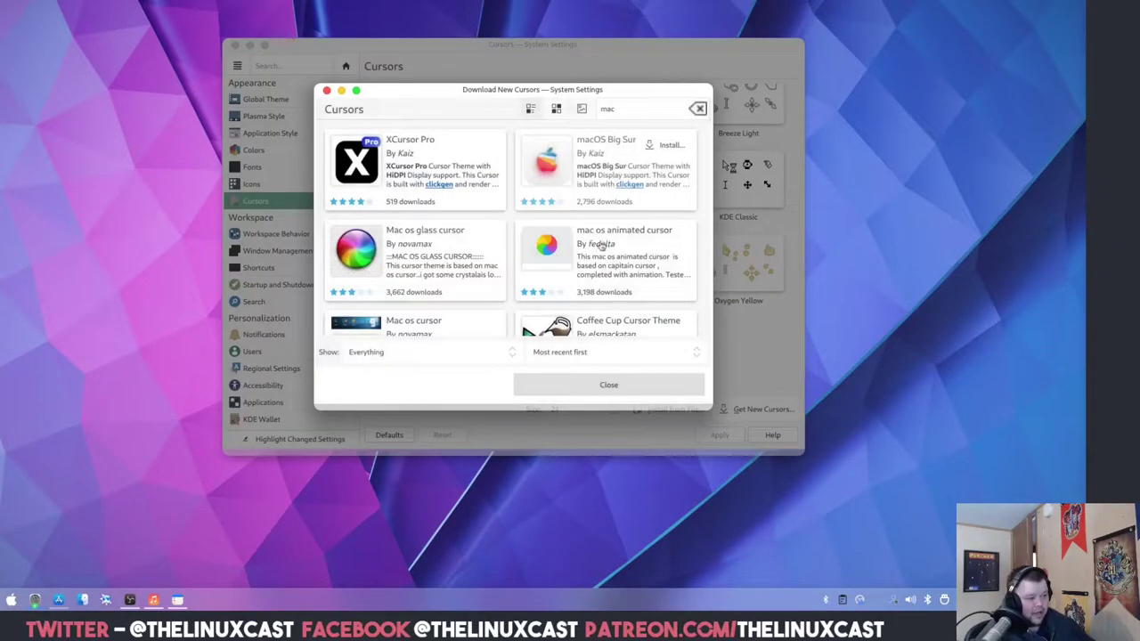
Install the macOS Big Sur cursor theme from XCursor-Pro.tar.gz and close the cursor download window
click(659, 146)
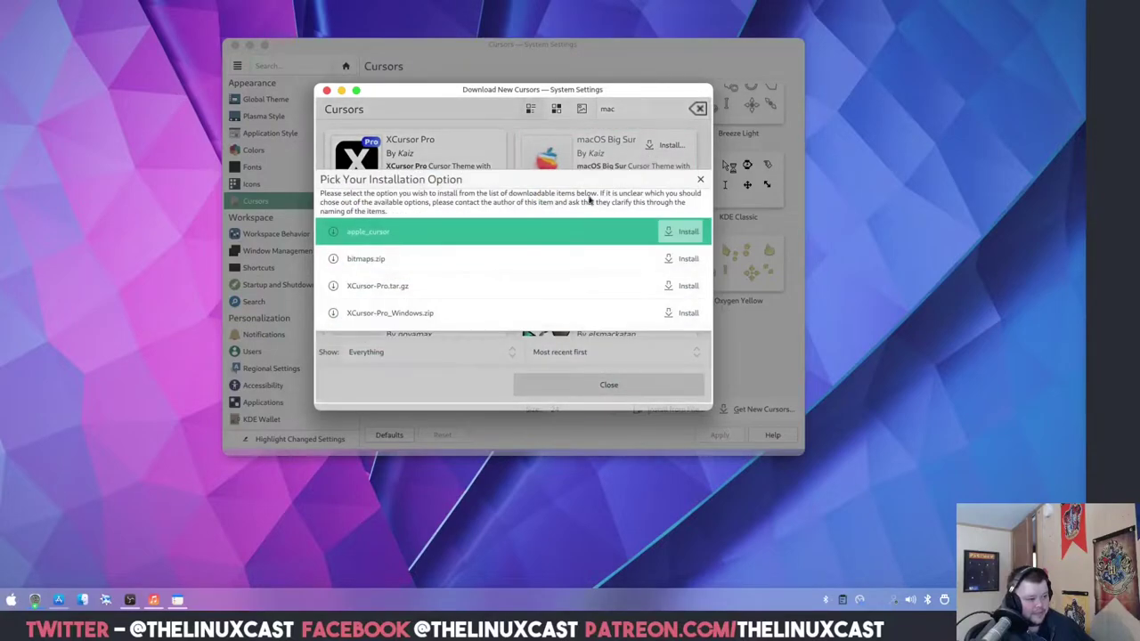
click(683, 286)
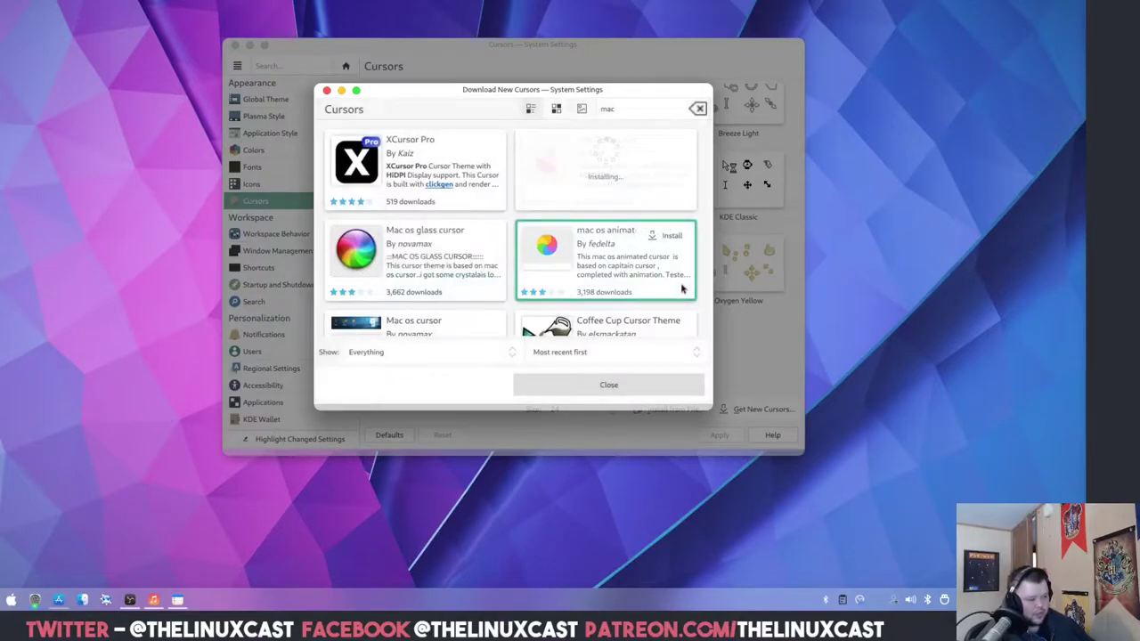
click(622, 386)
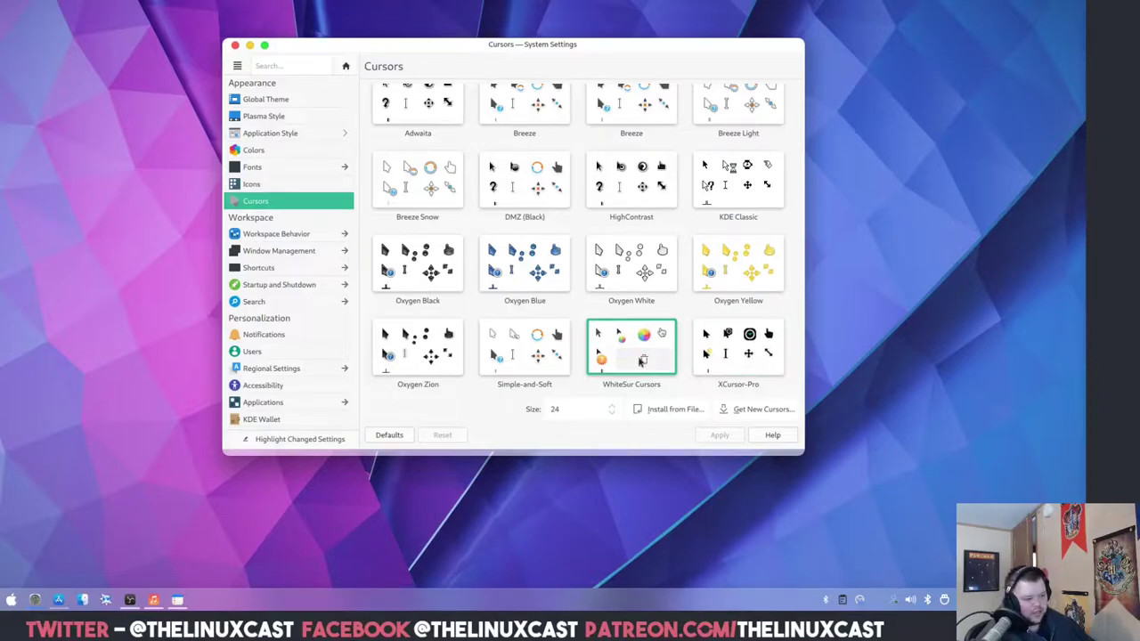
click(645, 360)
scroll(640, 320, down, 1)
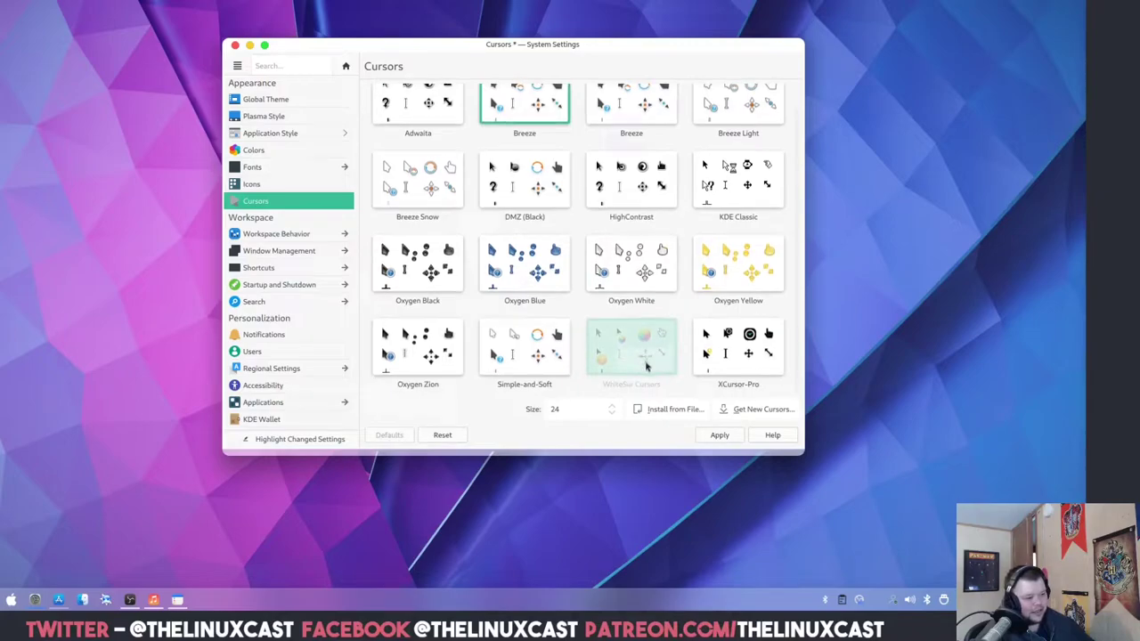
click(646, 362)
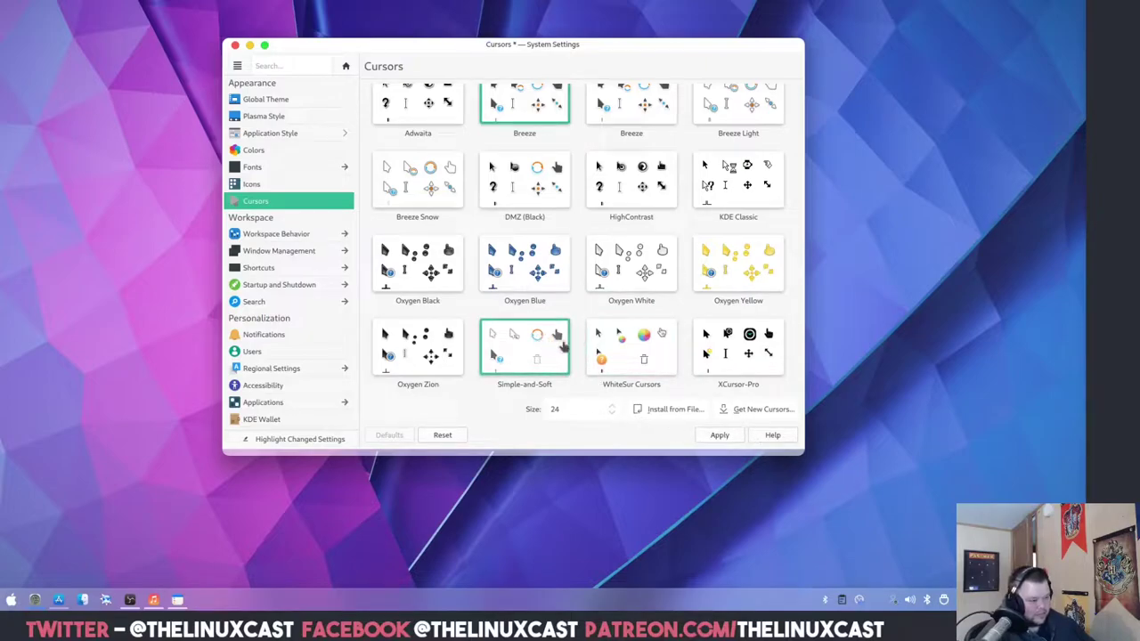
click(631, 341)
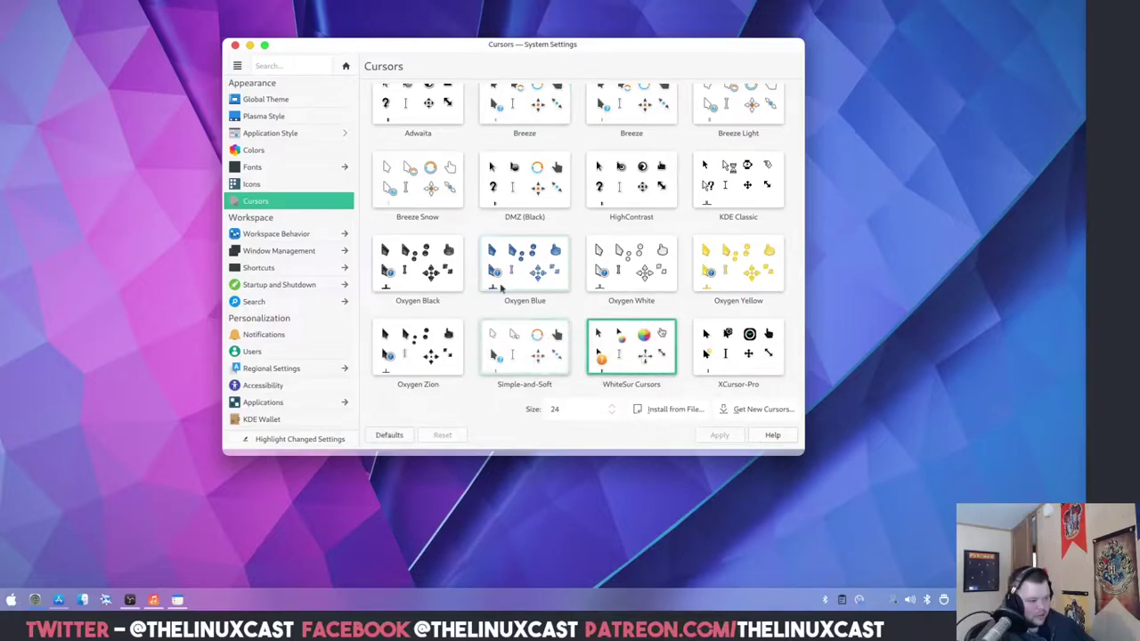
View the available splash screens in the Startup and Shutdown settings, and close System Settings
mouse_move(327, 234)
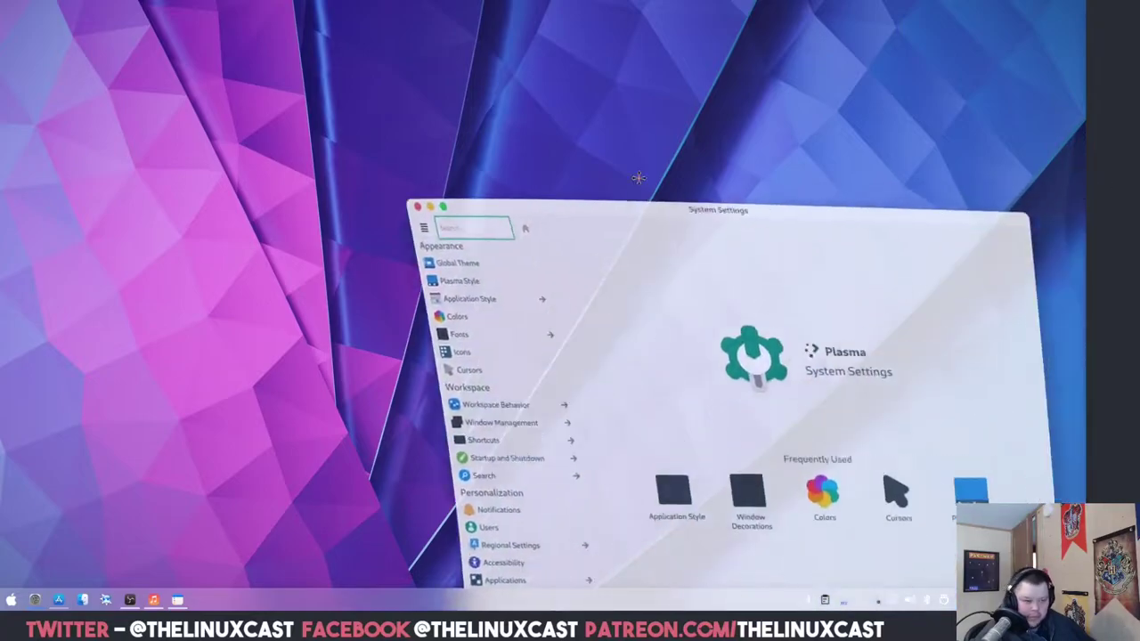
drag(636, 213, 543, 82)
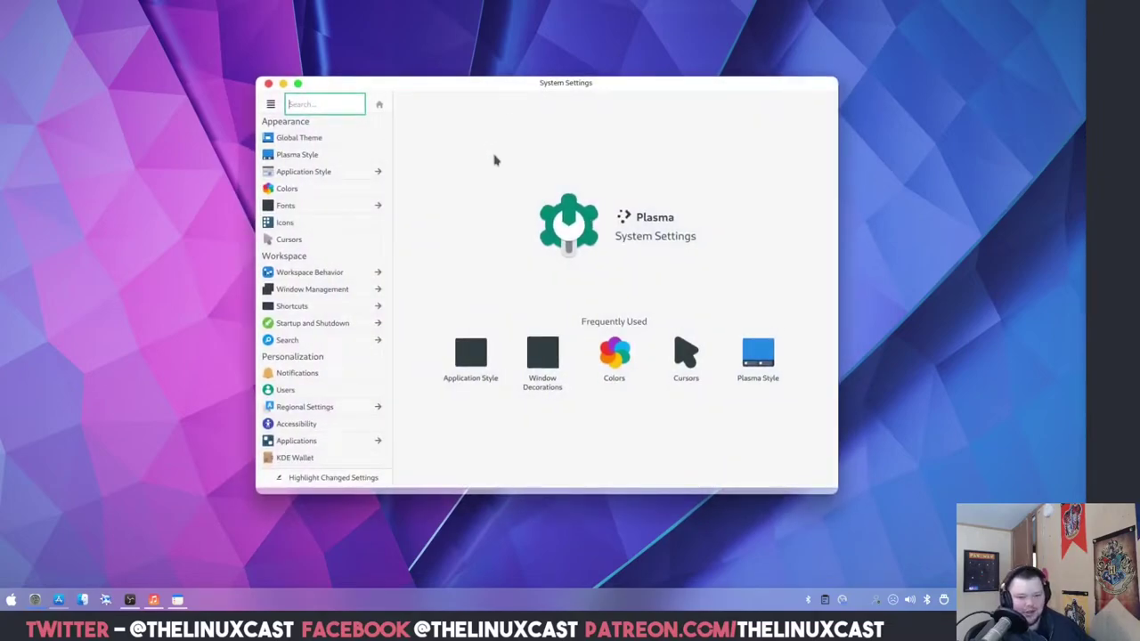
mouse_move(542, 84)
mouse_down()
mouse_move(618, 82)
mouse_move(487, 73)
mouse_move(547, 90)
mouse_move(543, 98)
mouse_up()
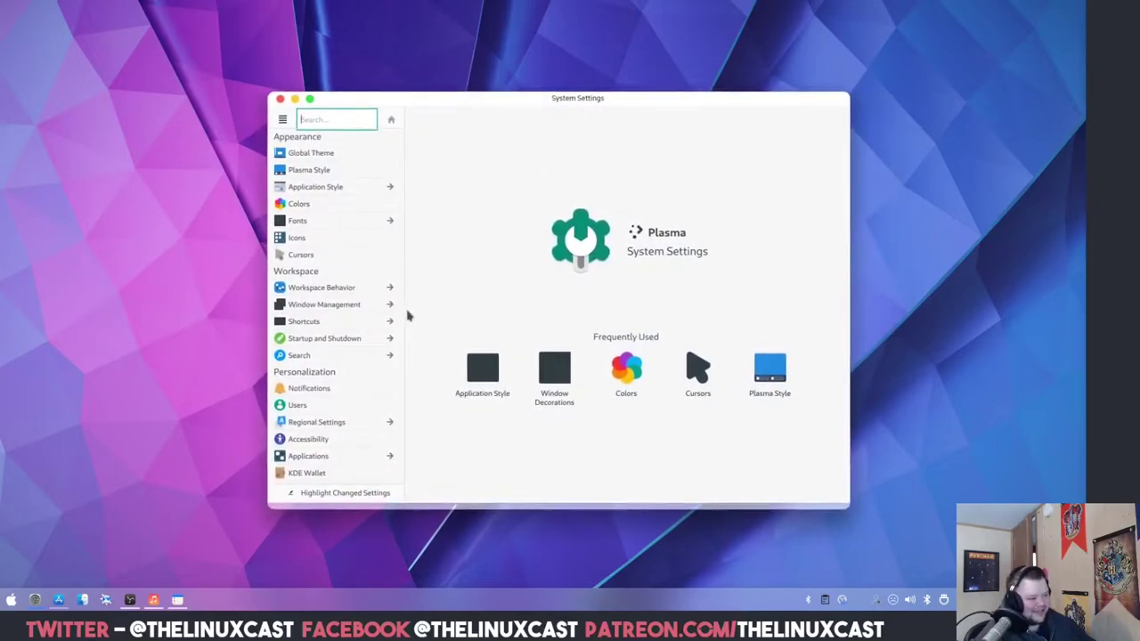
click(390, 337)
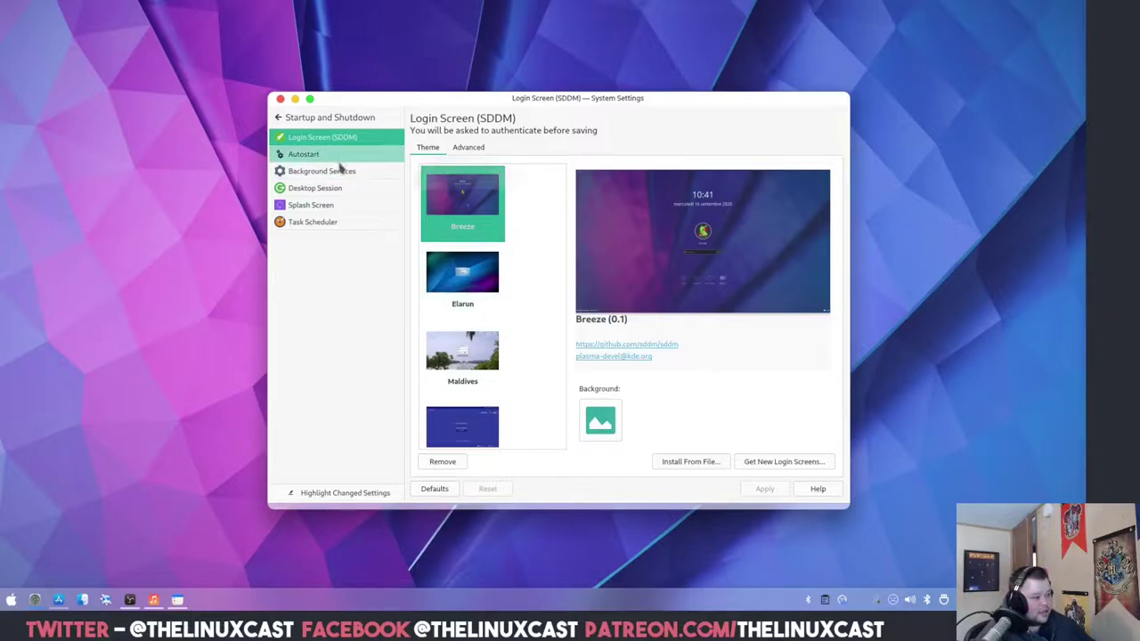
click(343, 205)
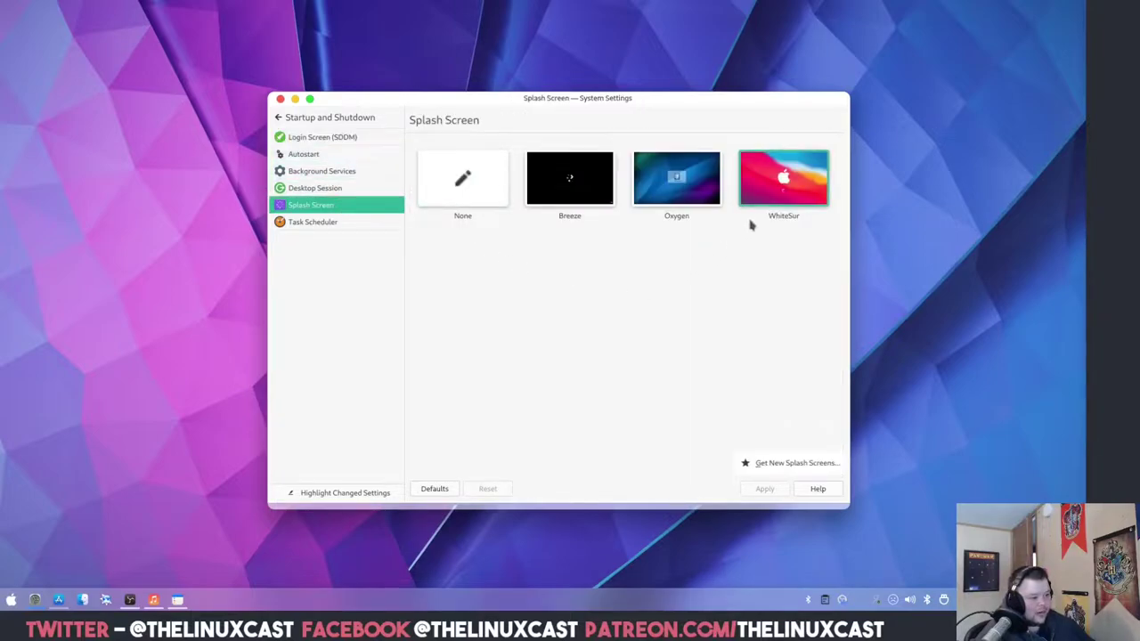
mouse_move(788, 185)
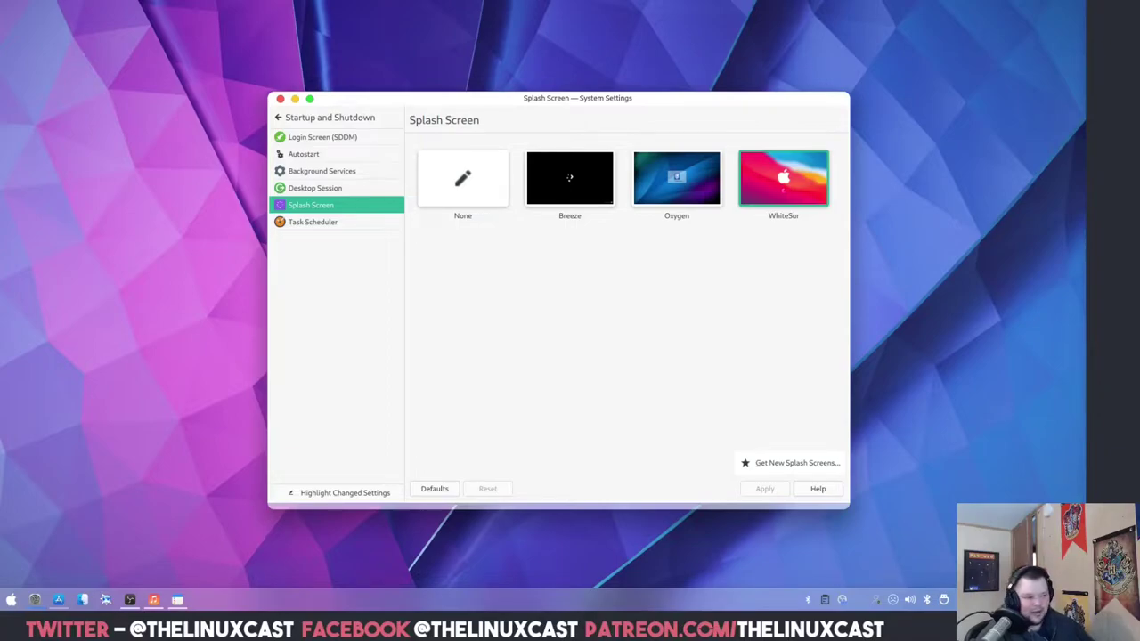
click(280, 99)
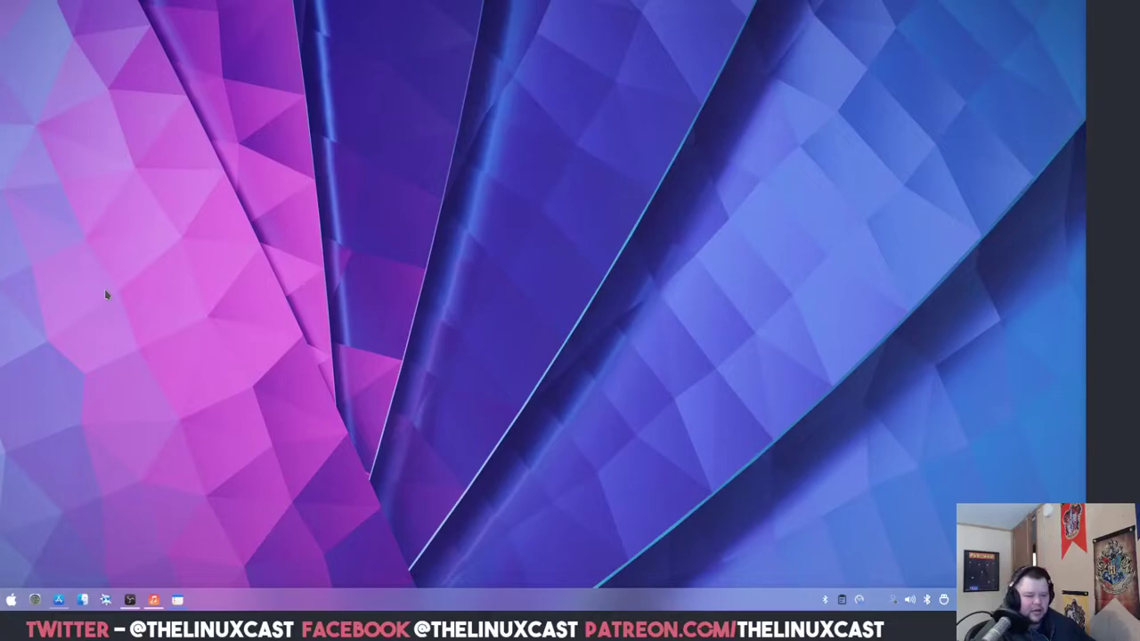
Search the Discover software center for "kvantum", browse the results in a larger window, and close Discover
click(58, 599)
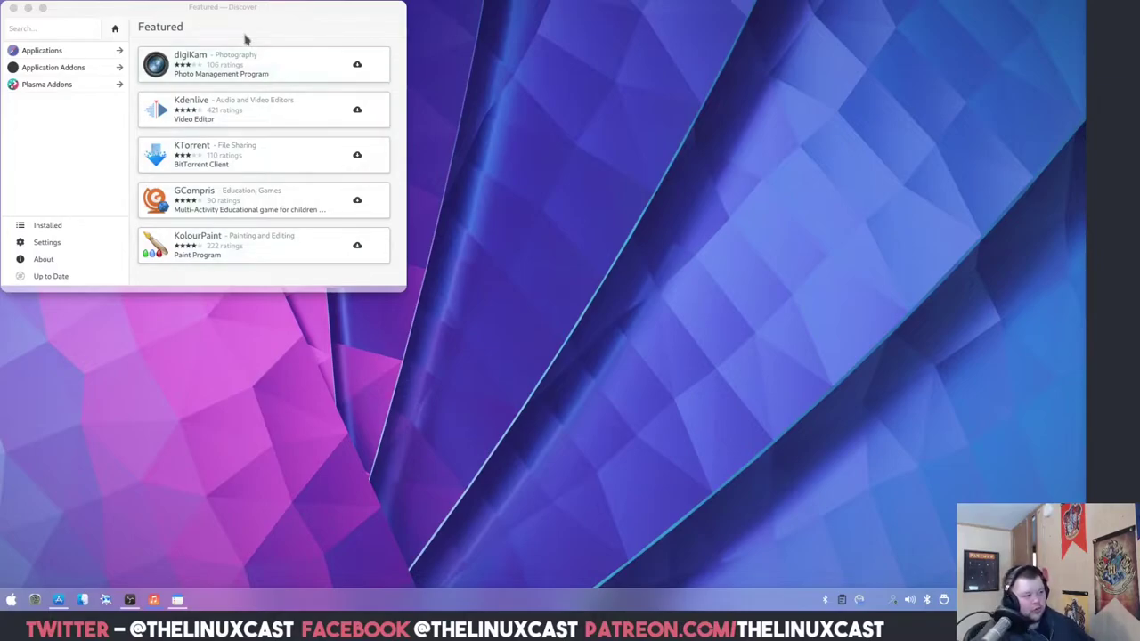
drag(244, 12, 542, 117)
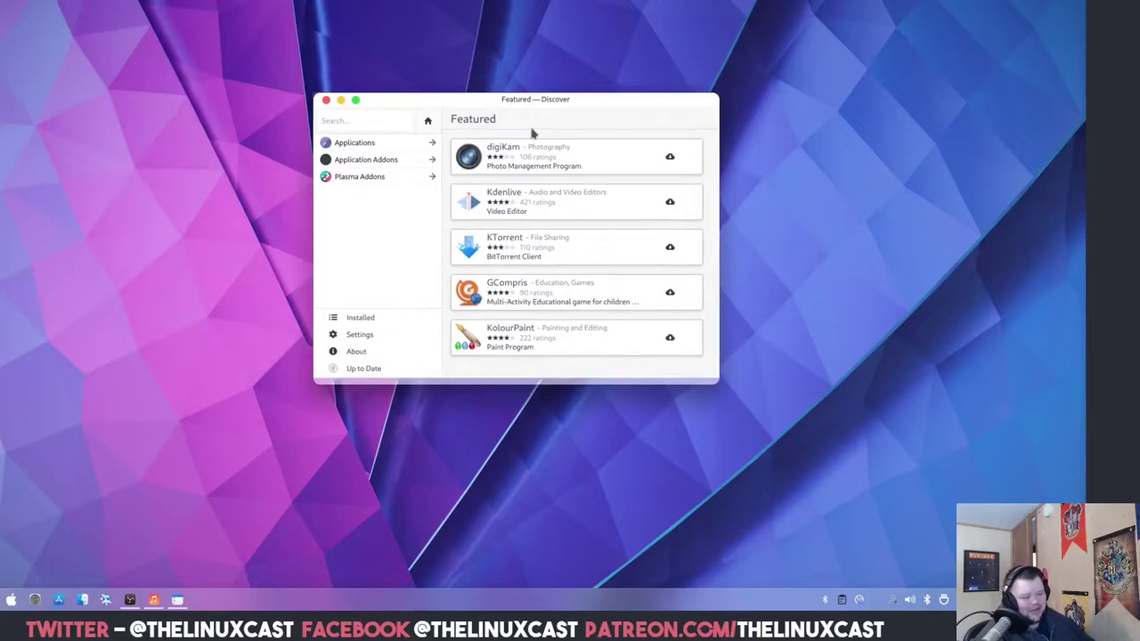
click(363, 119)
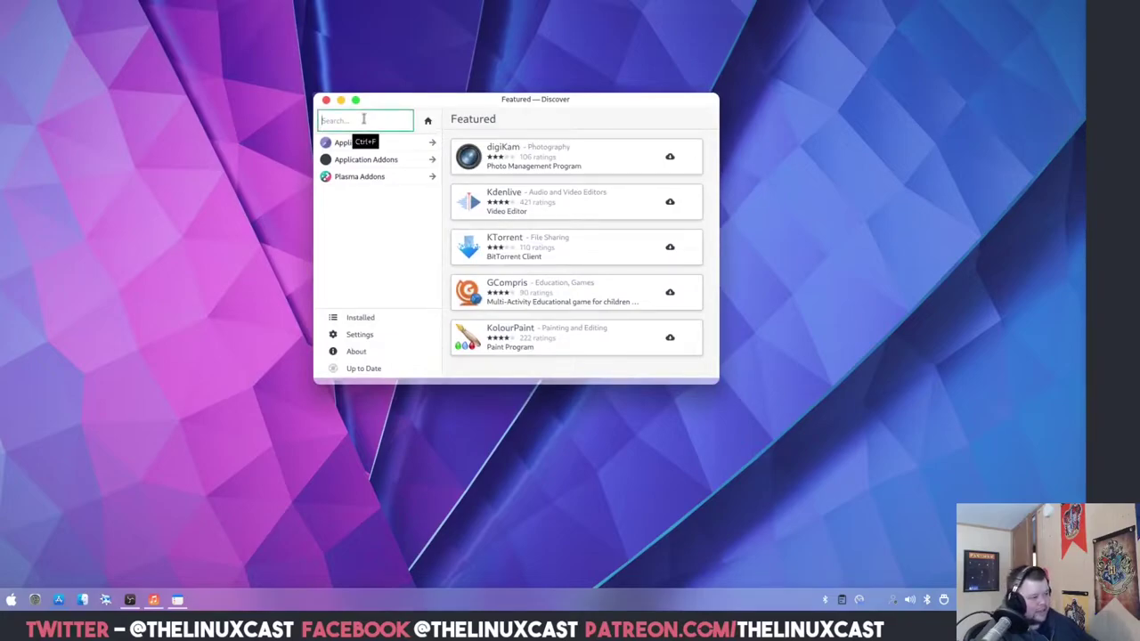
text(kvantum)
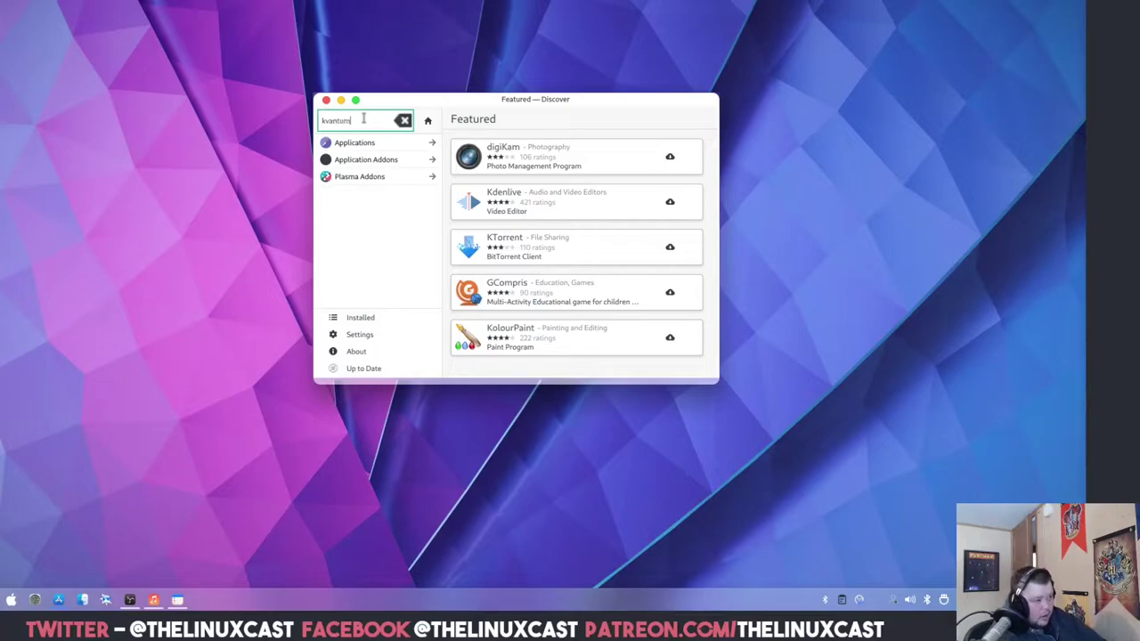
key(Return)
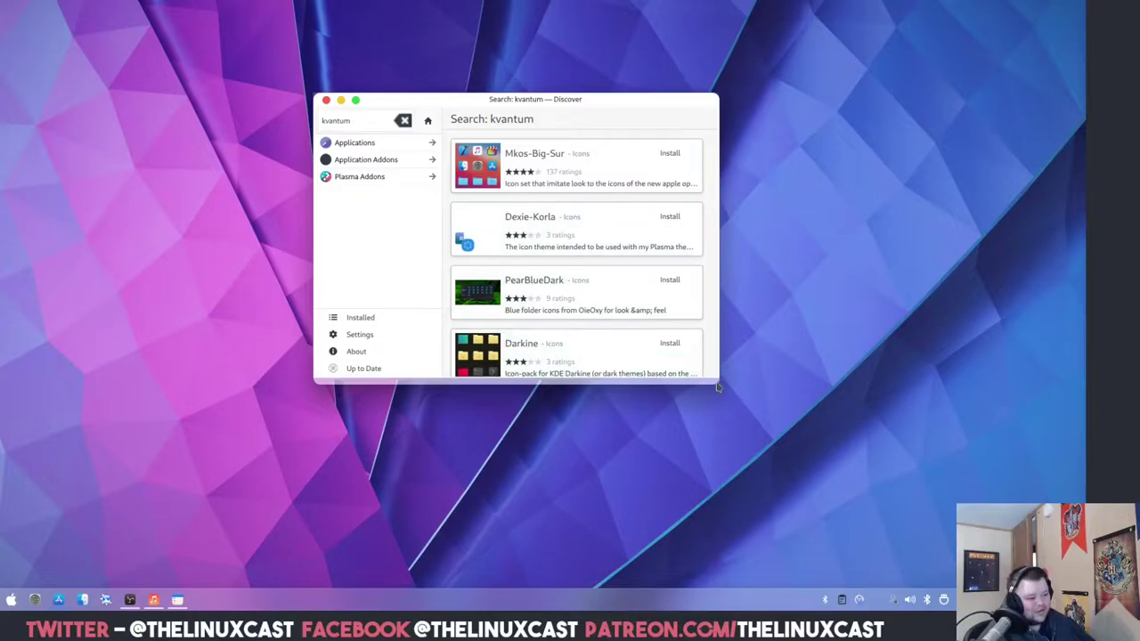
click(712, 98)
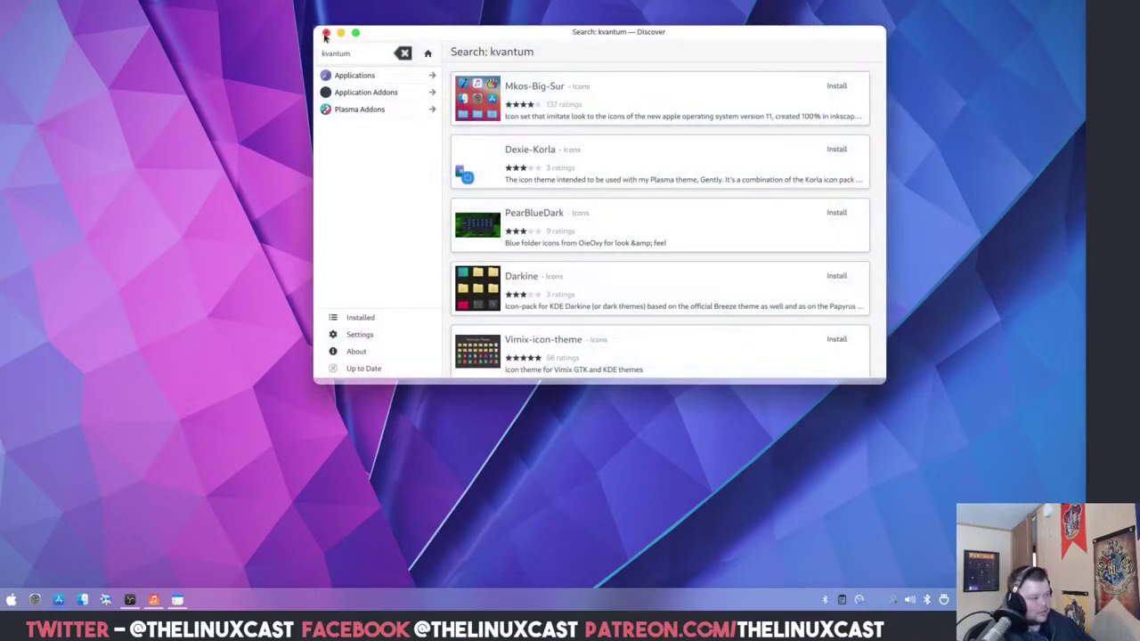
click(326, 32)
Launch Add/Remove Software (Pamac), search its packages for "kvantum", and close it
key(super)
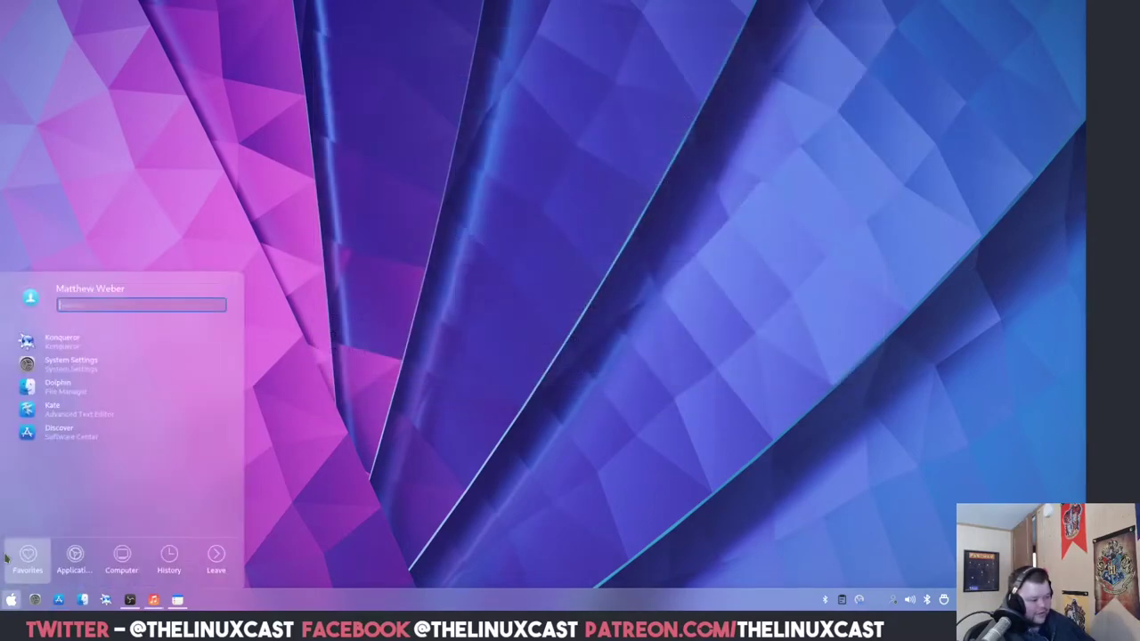
text(pamac)
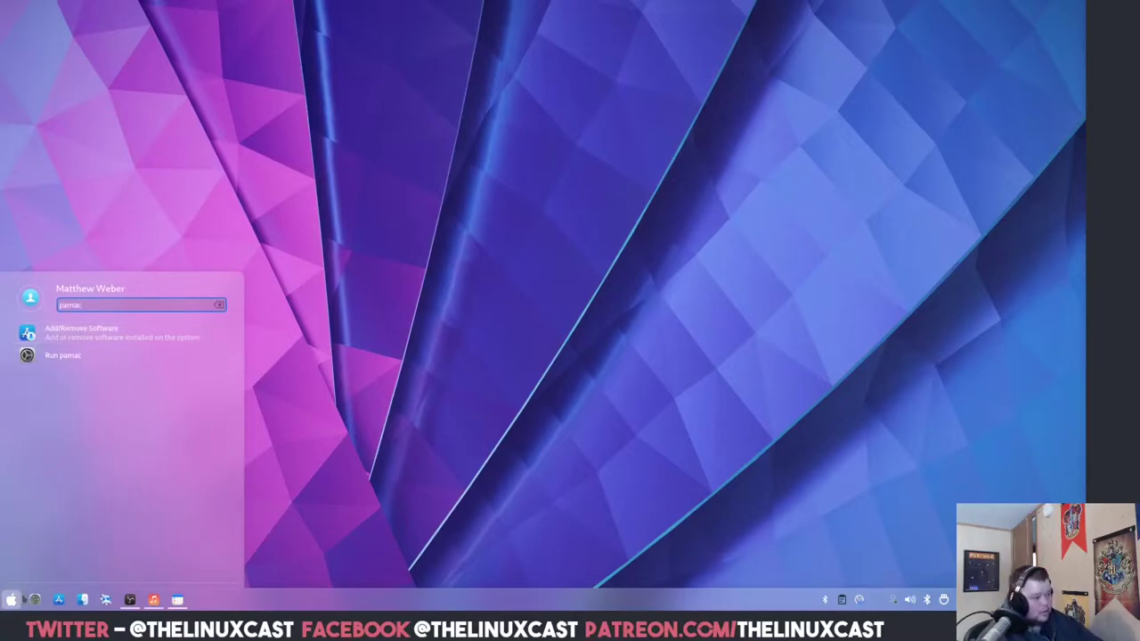
click(92, 331)
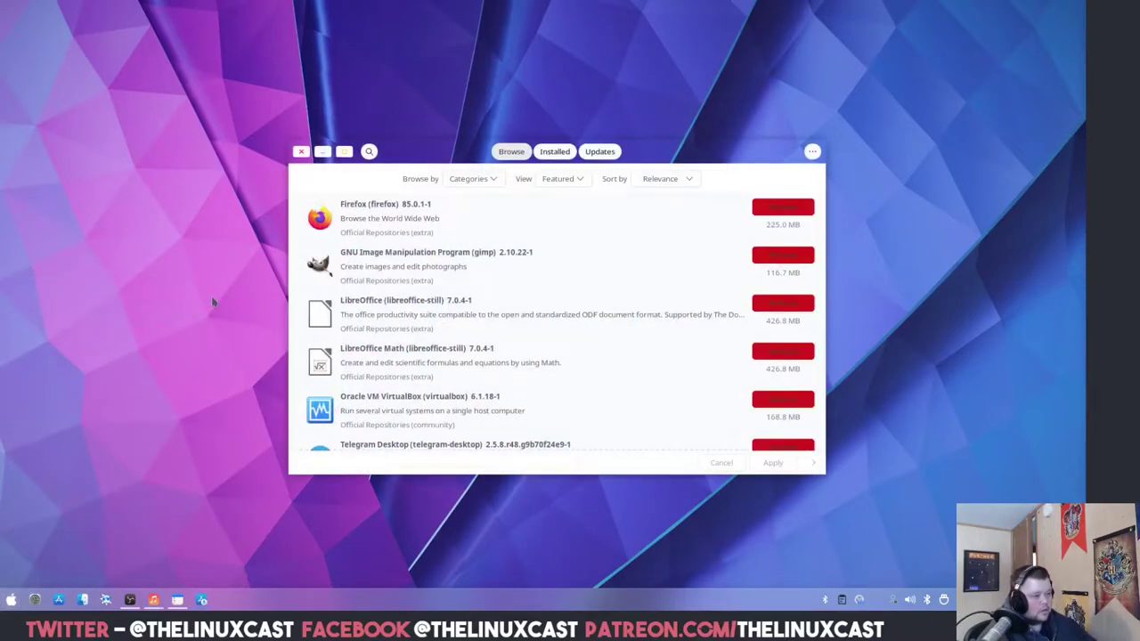
mouse_move(720, 162)
mouse_down()
mouse_move(679, 158)
mouse_move(707, 157)
mouse_up()
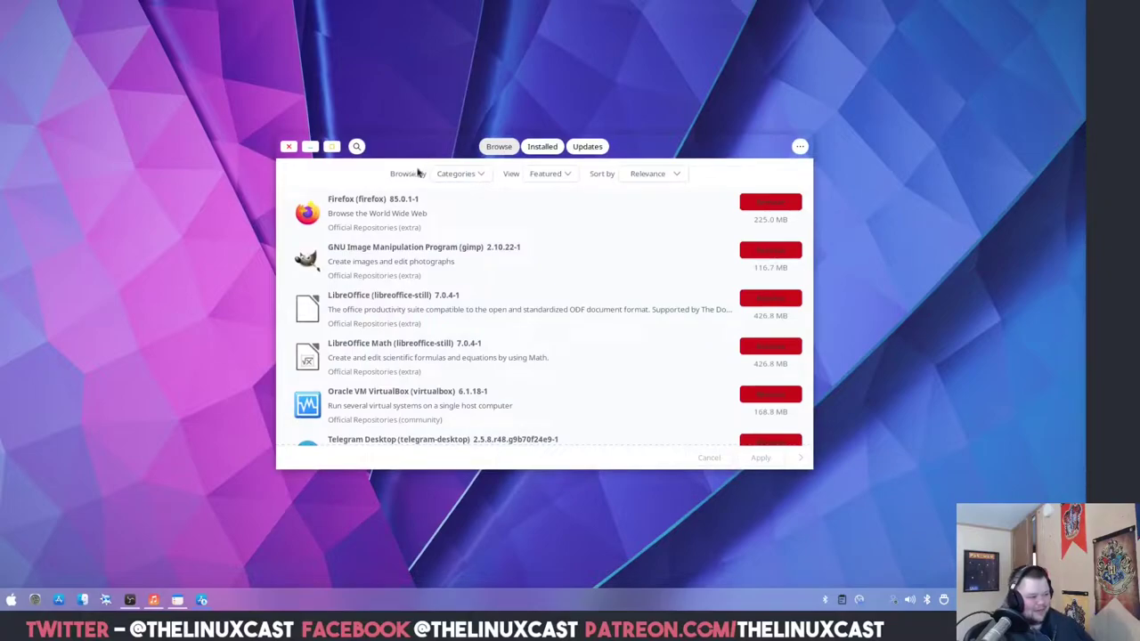
click(357, 147)
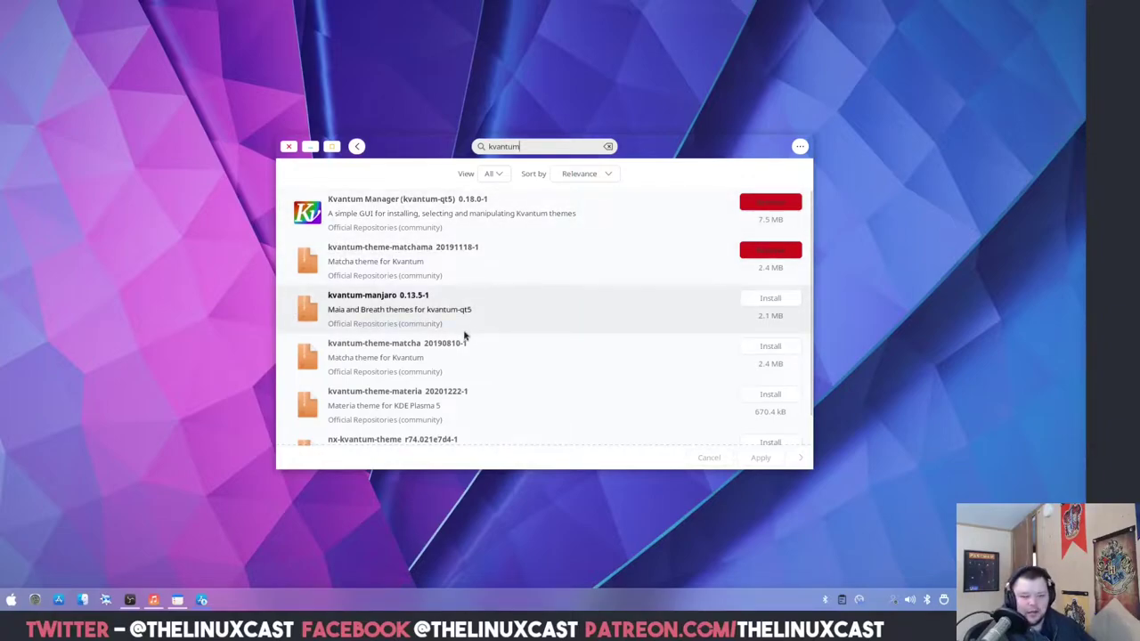
click(287, 146)
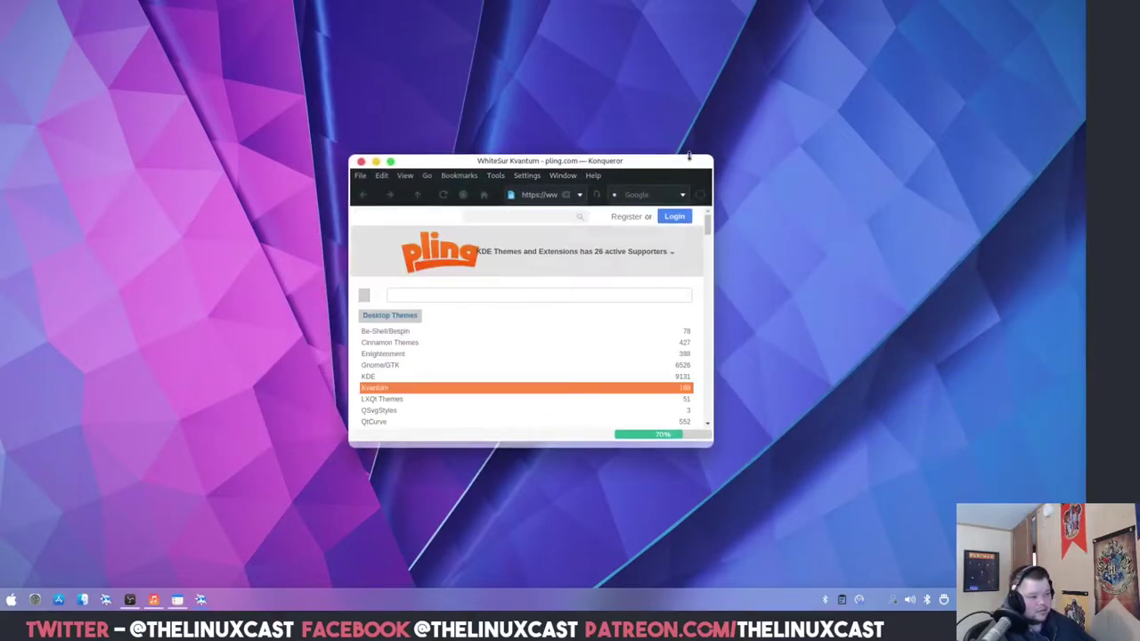
Enlarge the Konqueror window and try to download WhiteSur.tar.xz from the files of the WhiteSur Kvantum page
drag(712, 161, 954, 50)
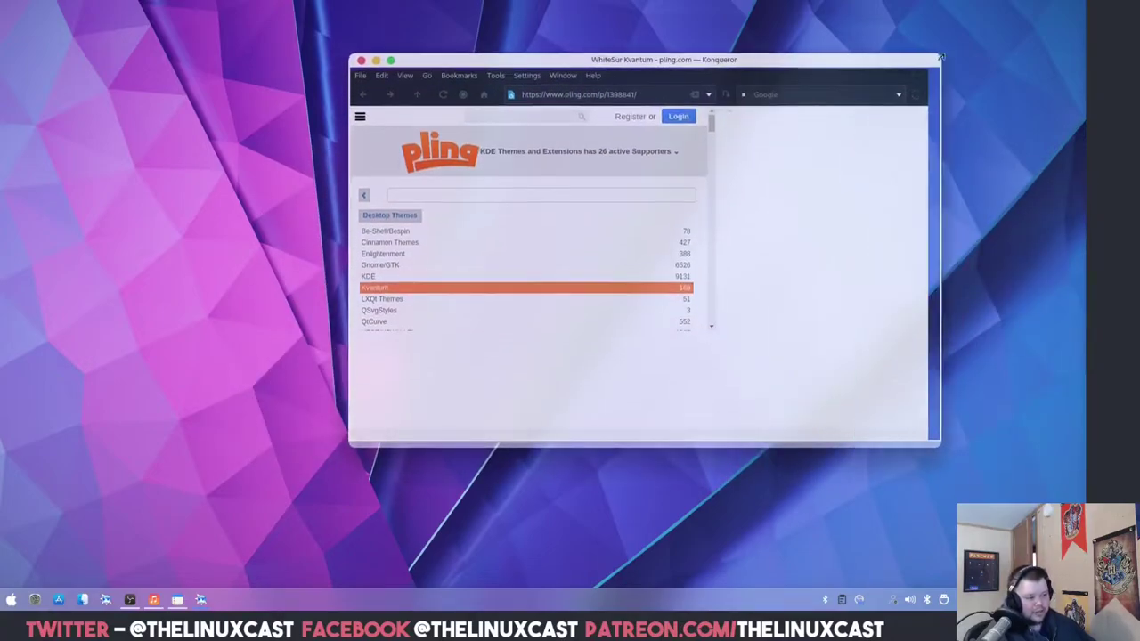
drag(732, 69, 591, 96)
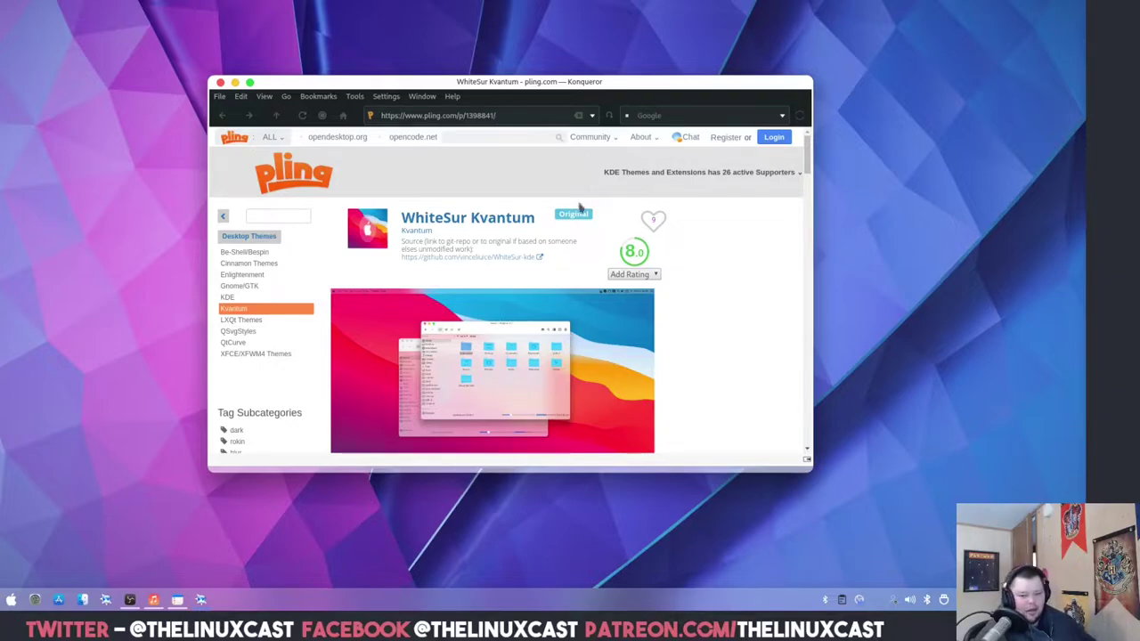
scroll(570, 258, down, 3)
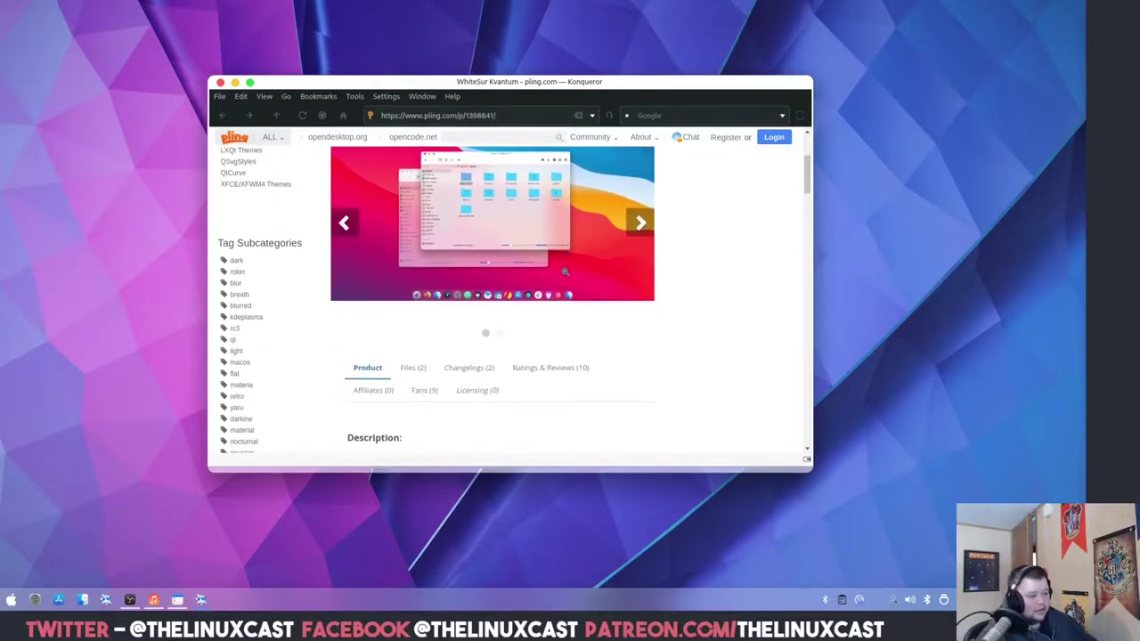
click(413, 367)
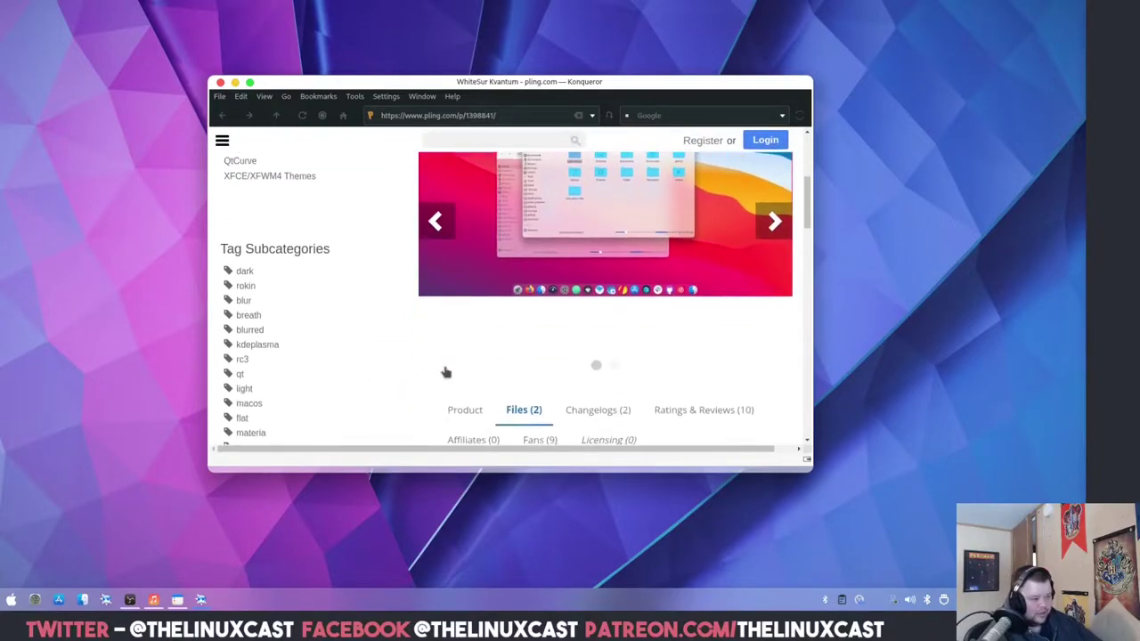
scroll(446, 372, down, 2)
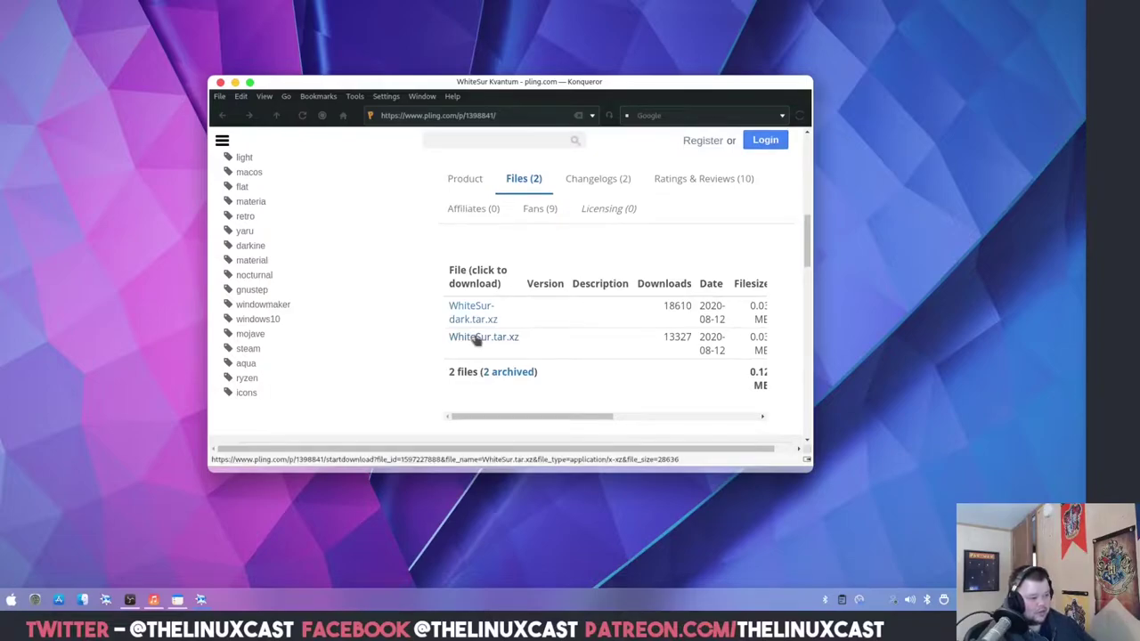
click(477, 338)
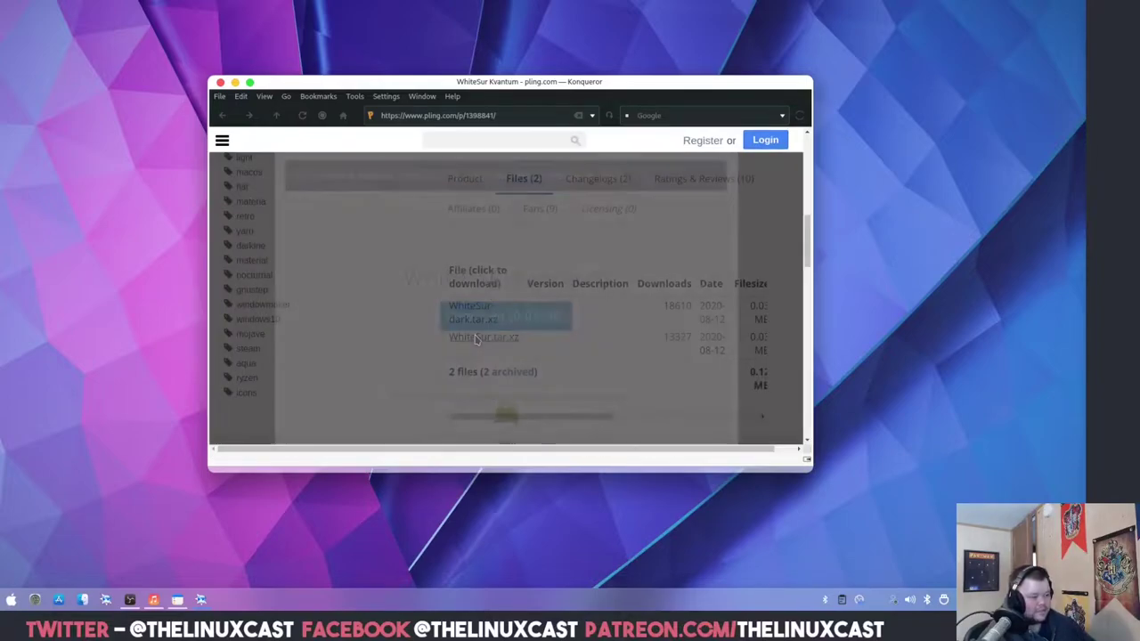
click(493, 324)
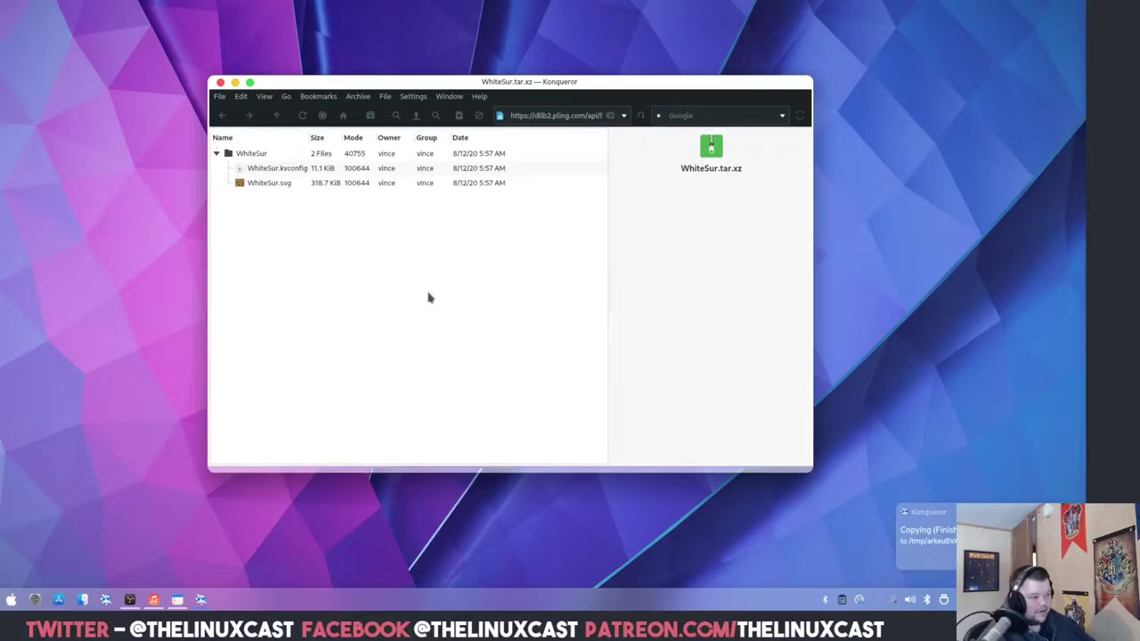
drag(532, 83, 532, 120)
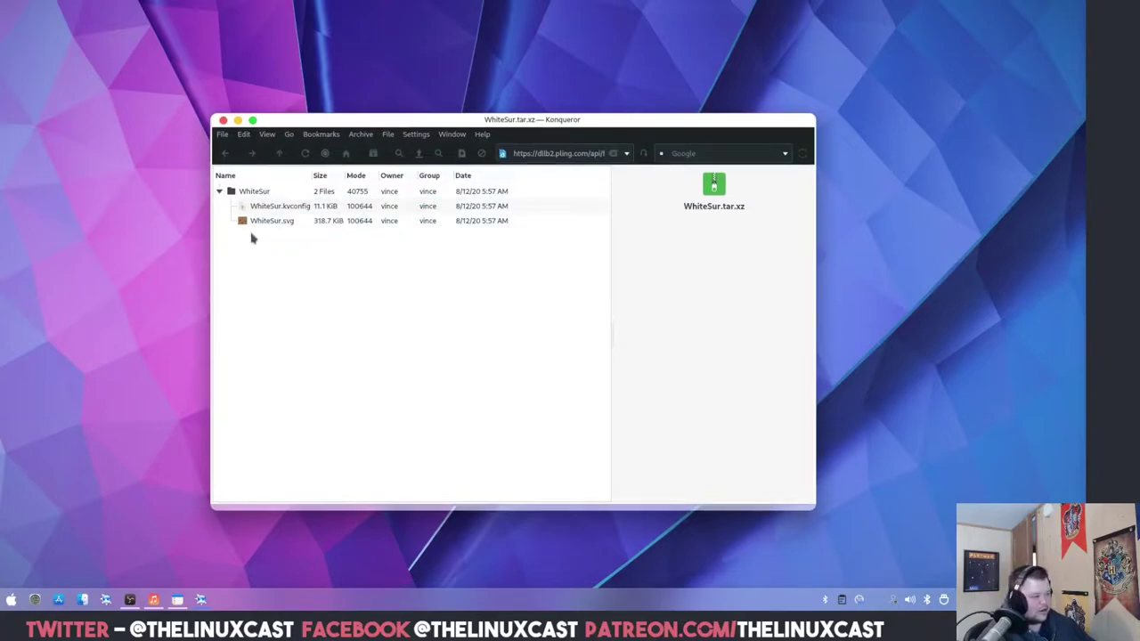
Check the Downloads folder in Dolphin for the WhiteSur archive, and close Dolphin and Konqueror
click(10, 599)
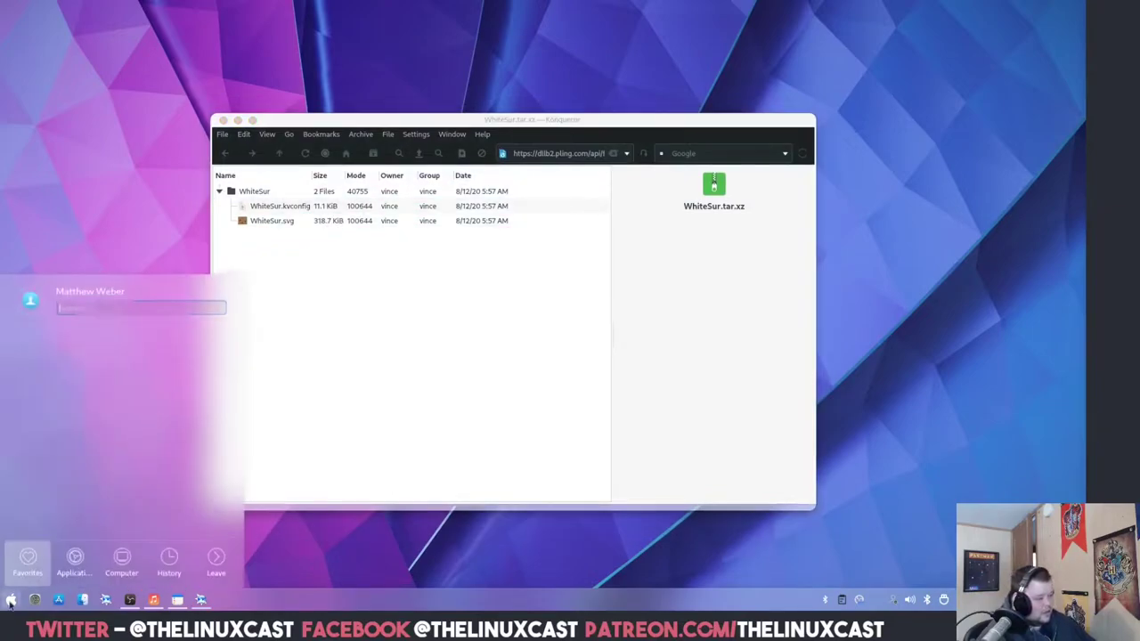
click(353, 561)
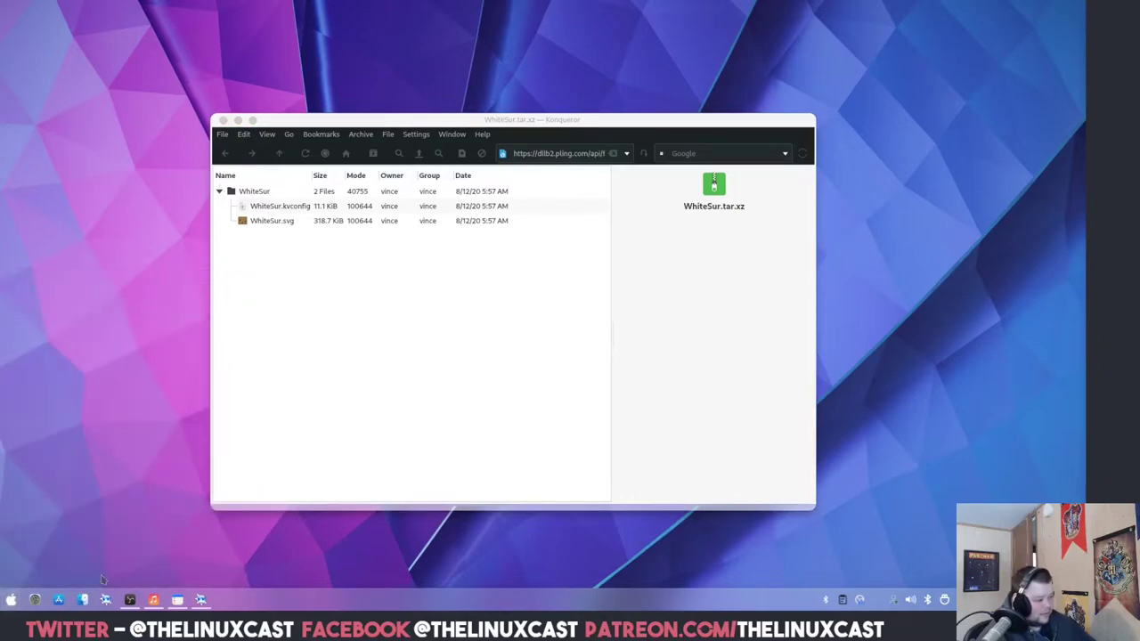
click(82, 599)
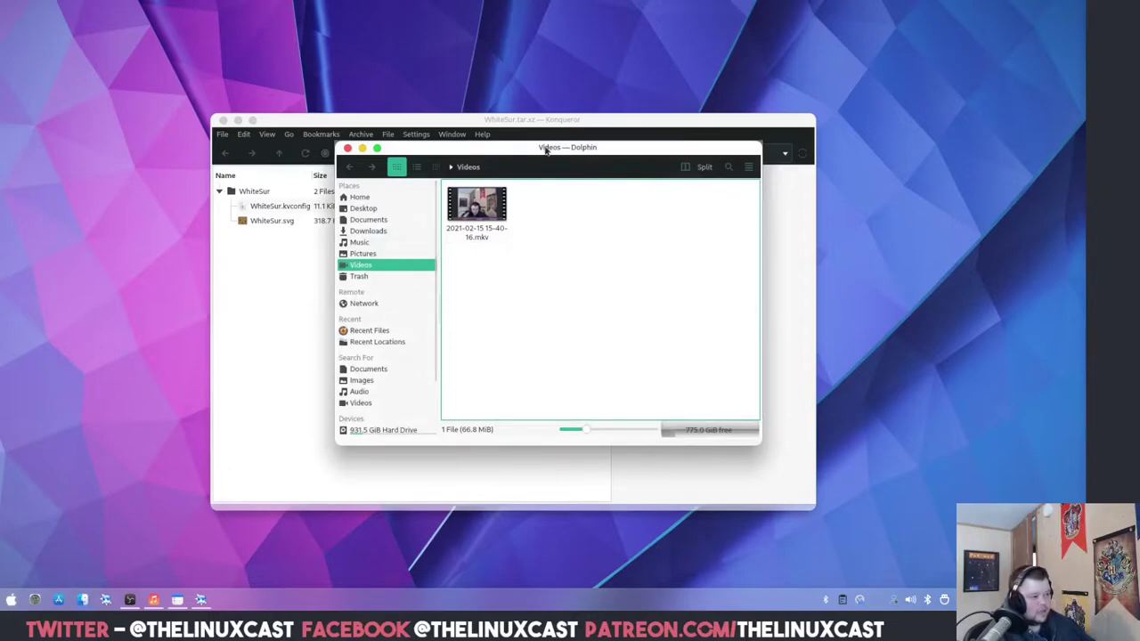
drag(543, 141, 565, 108)
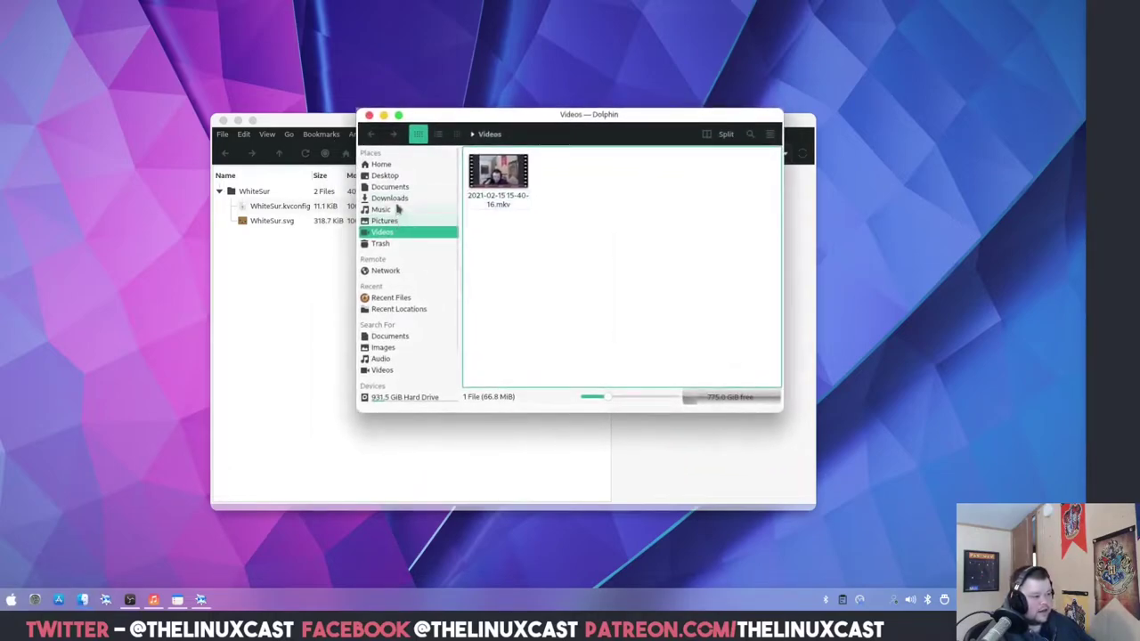
click(399, 199)
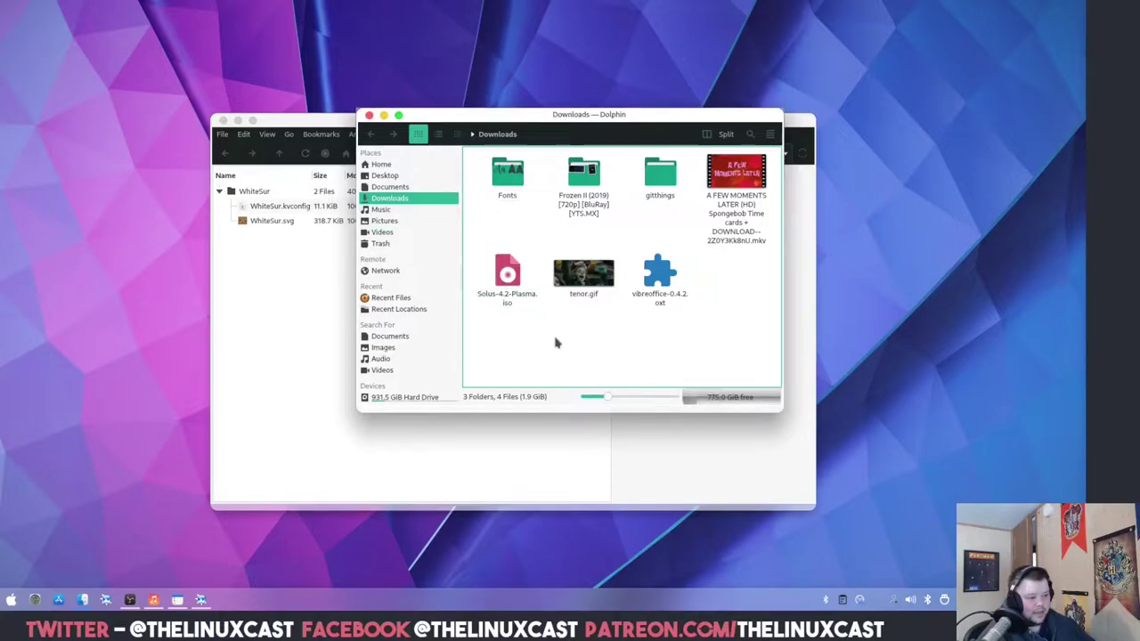
click(368, 115)
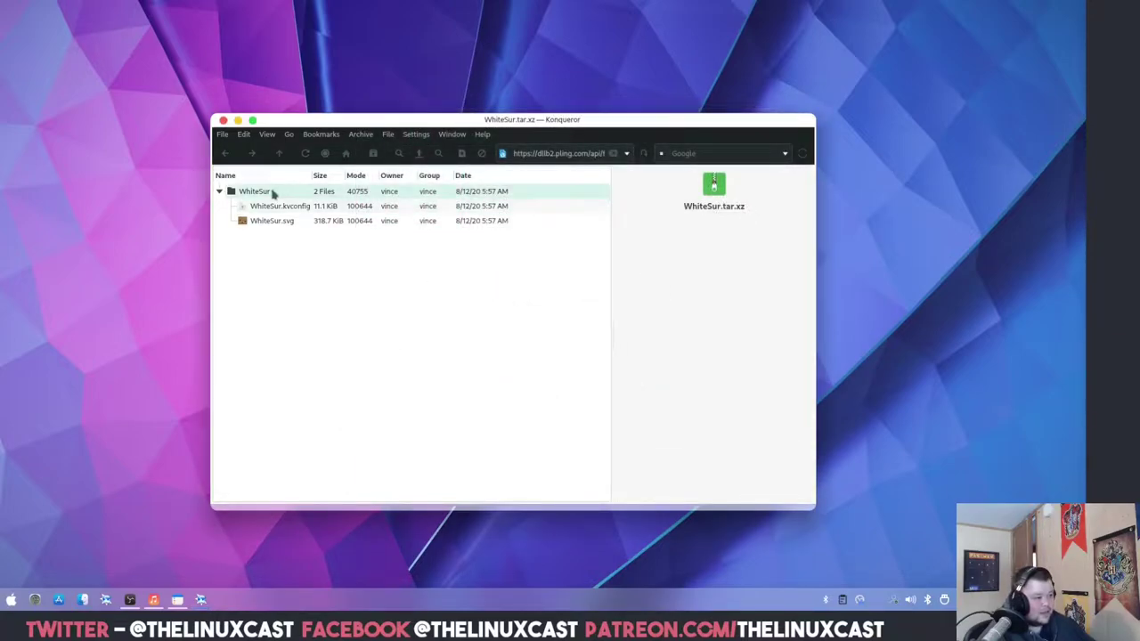
click(223, 119)
click(12, 599)
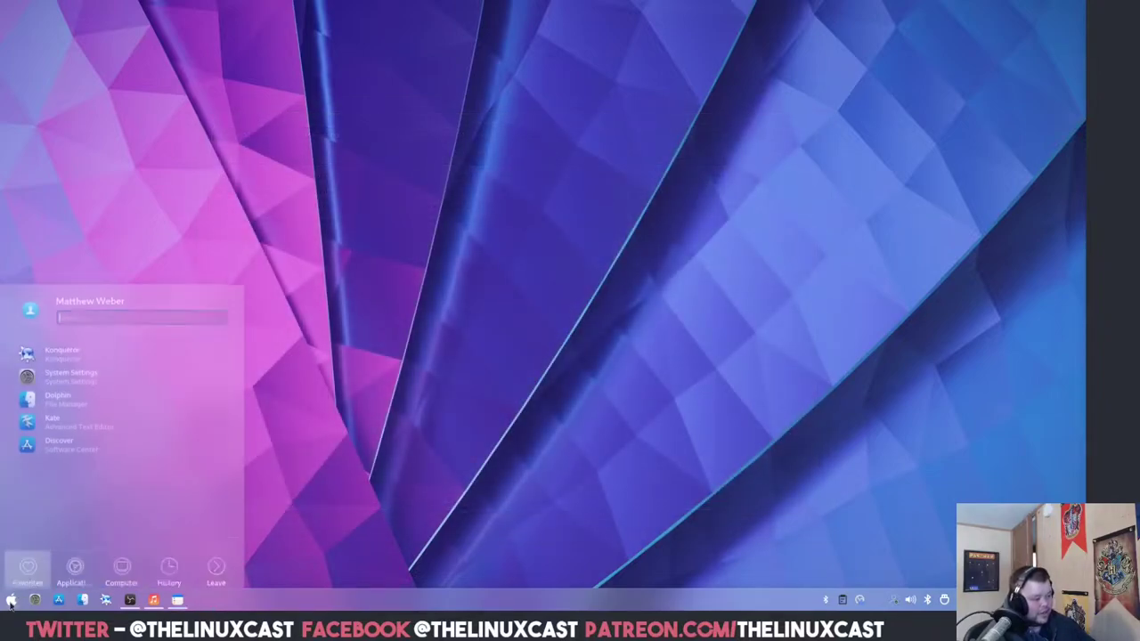
text(fire)
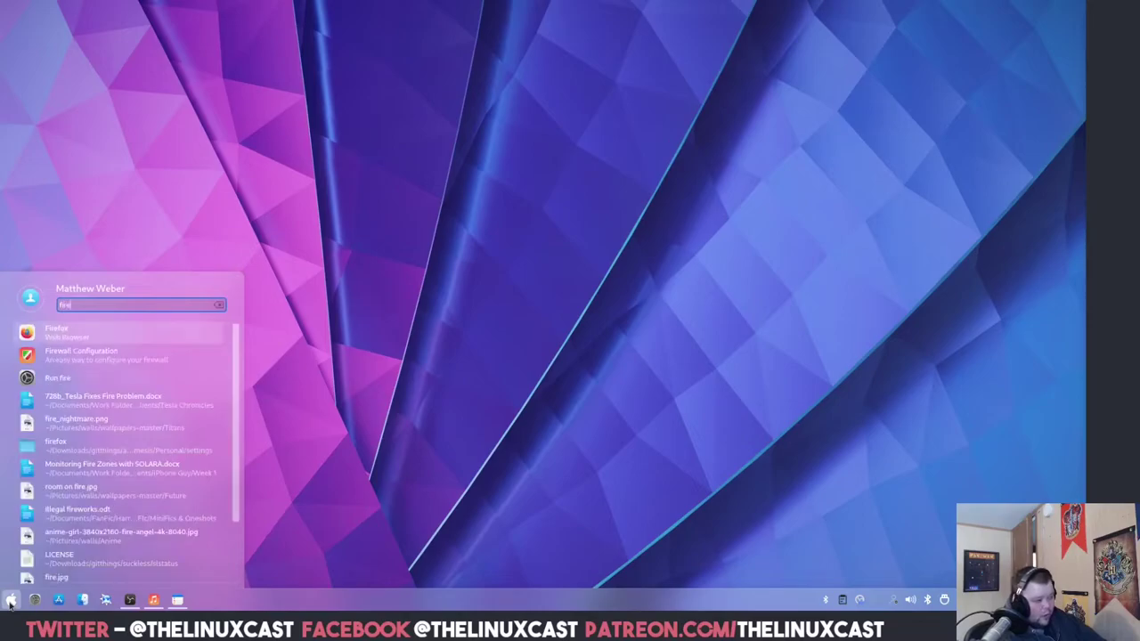
key(Return)
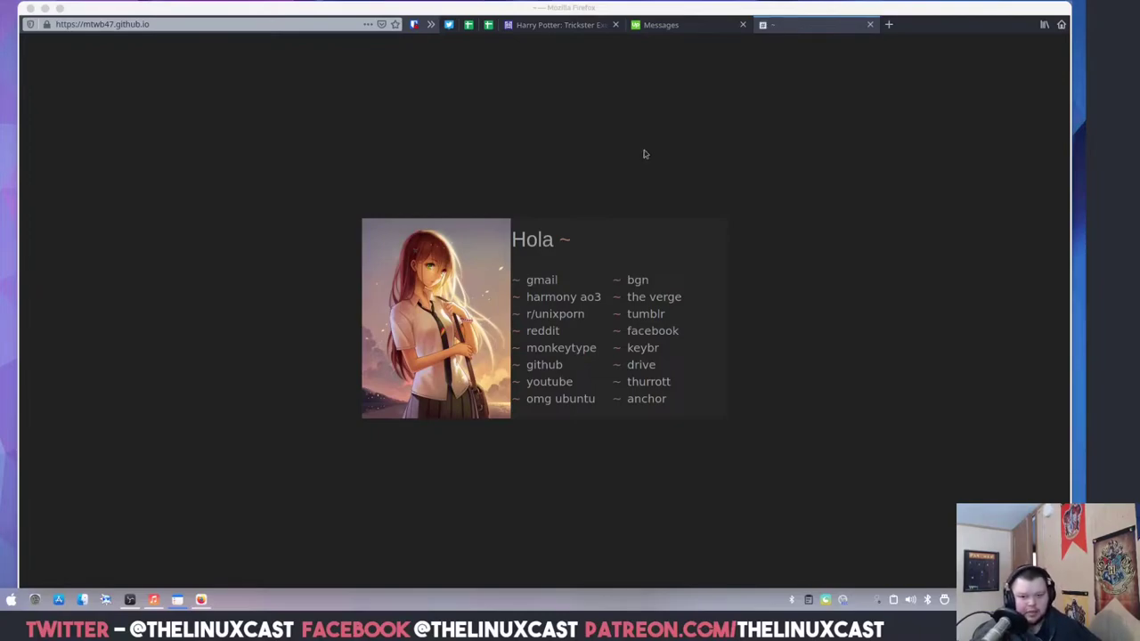
click(164, 24)
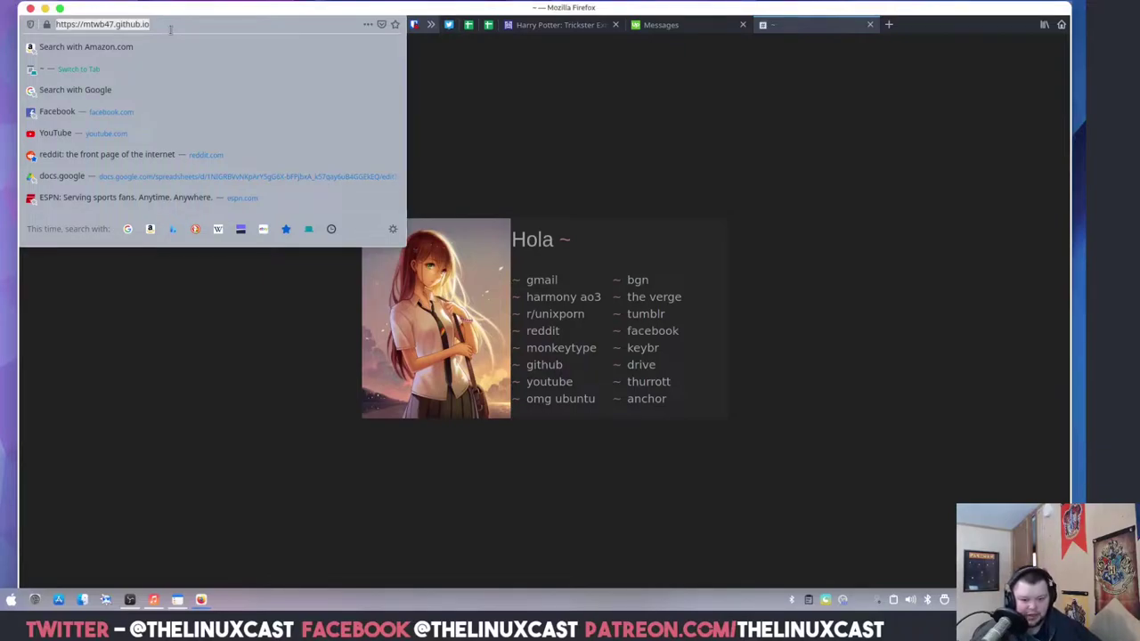
text(https://www.pling.com/p/1398841/)
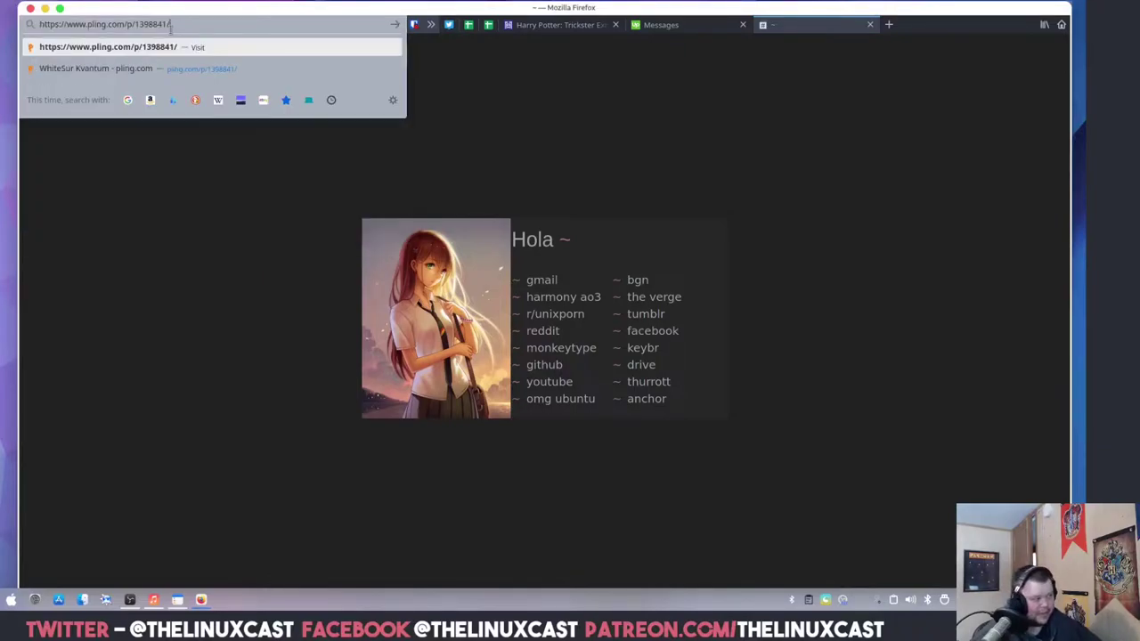
key(Return)
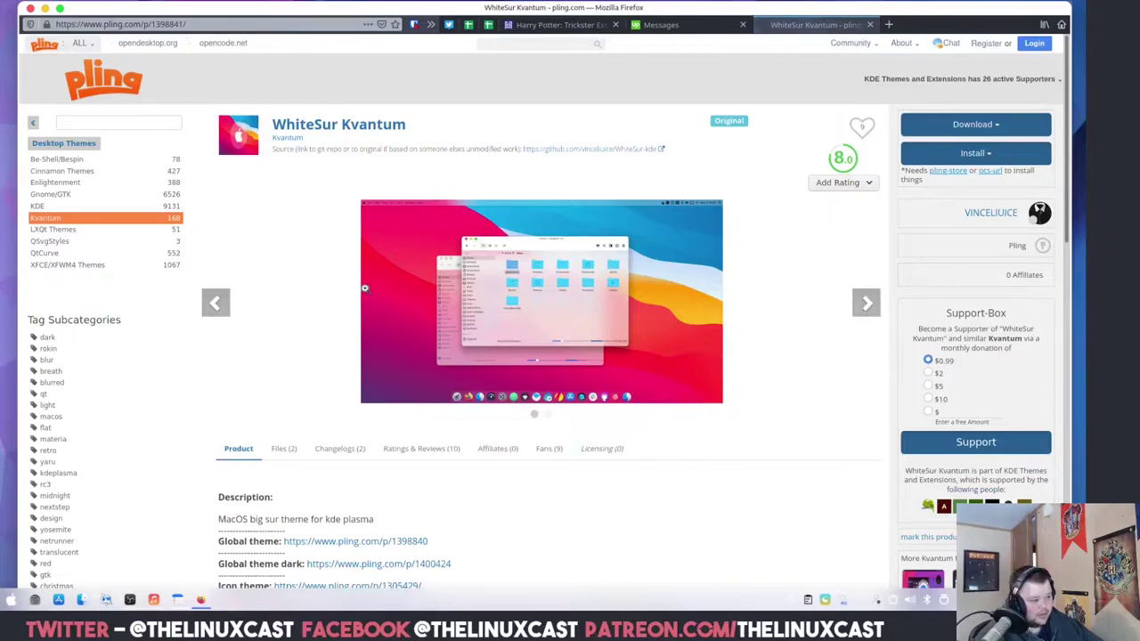
Enlarge the WhiteSur Kvantum page to 130% and show its list of downloadable files
key(ctrl+plus)
key(ctrl+plus)
key(ctrl+plus)
scroll(303, 401, down, 3)
click(301, 406)
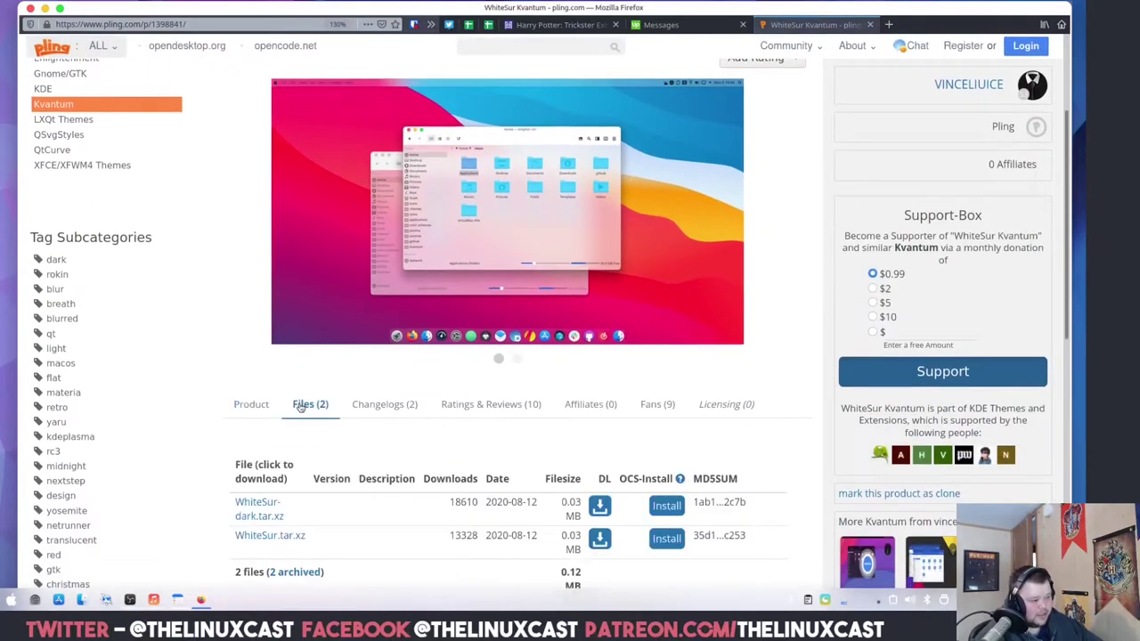
scroll(325, 408, down, 3)
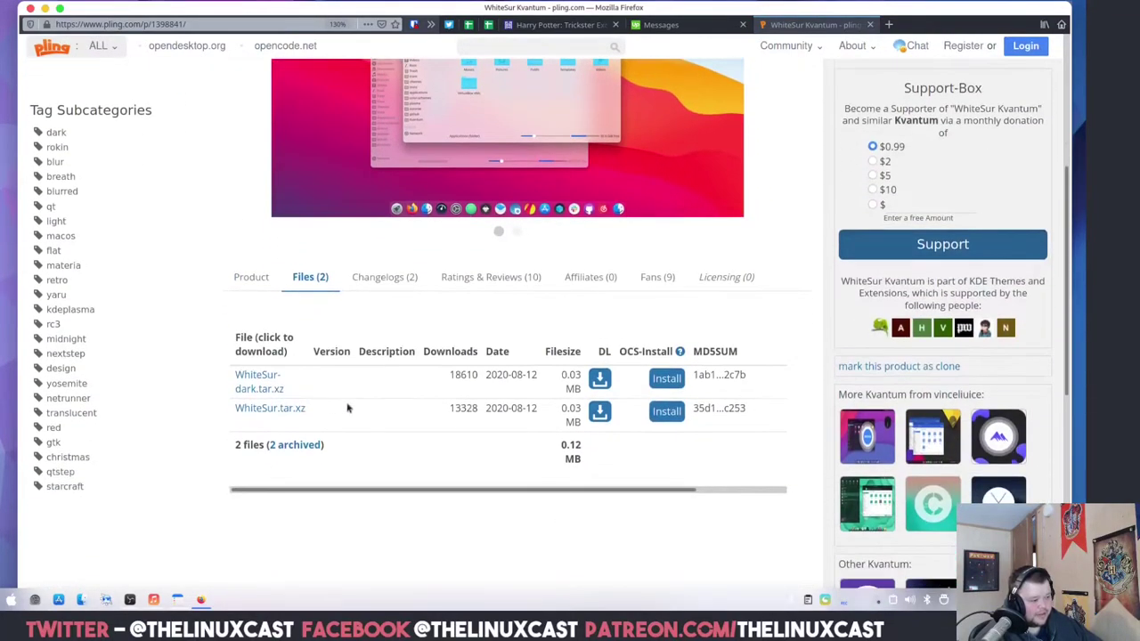
Download WhiteSur.tar.xz and save it to the Downloads folder
click(600, 412)
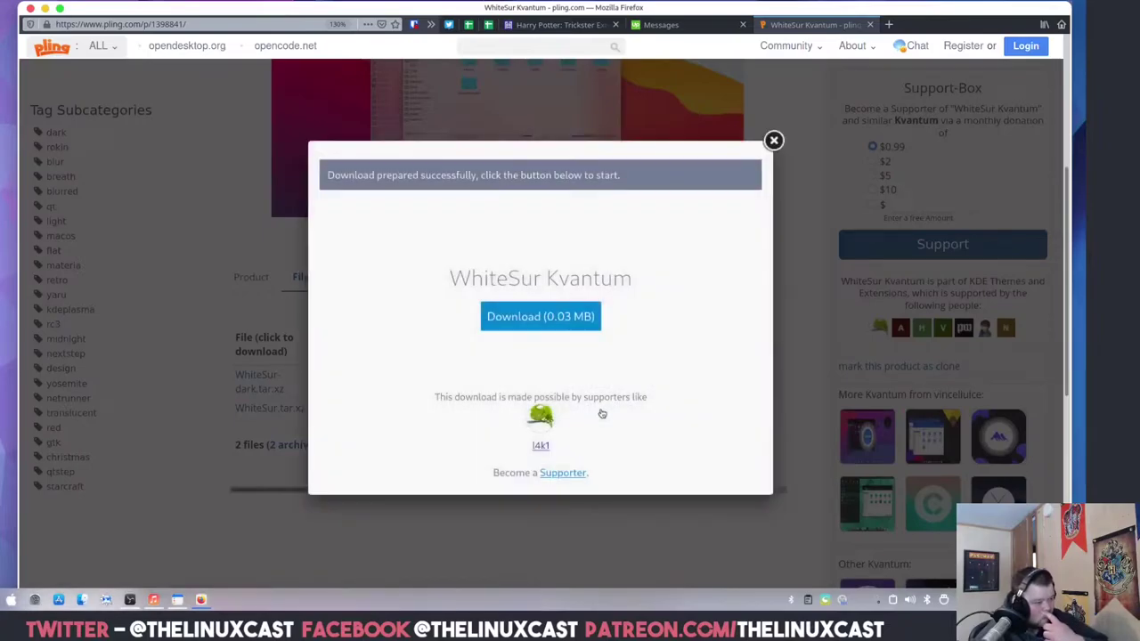
click(551, 317)
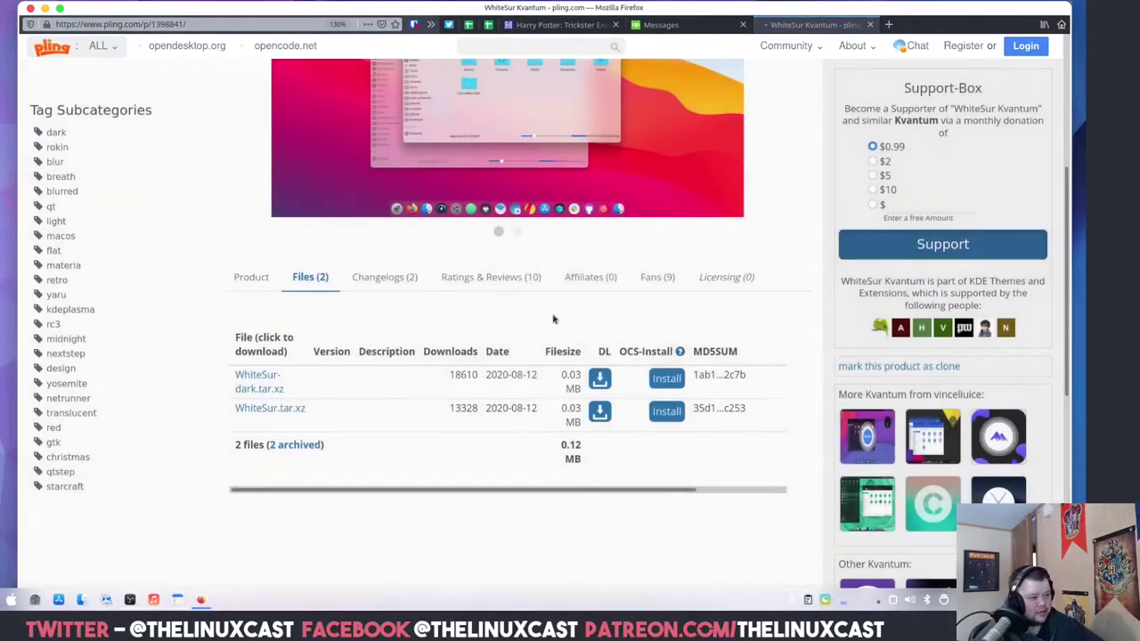
click(457, 327)
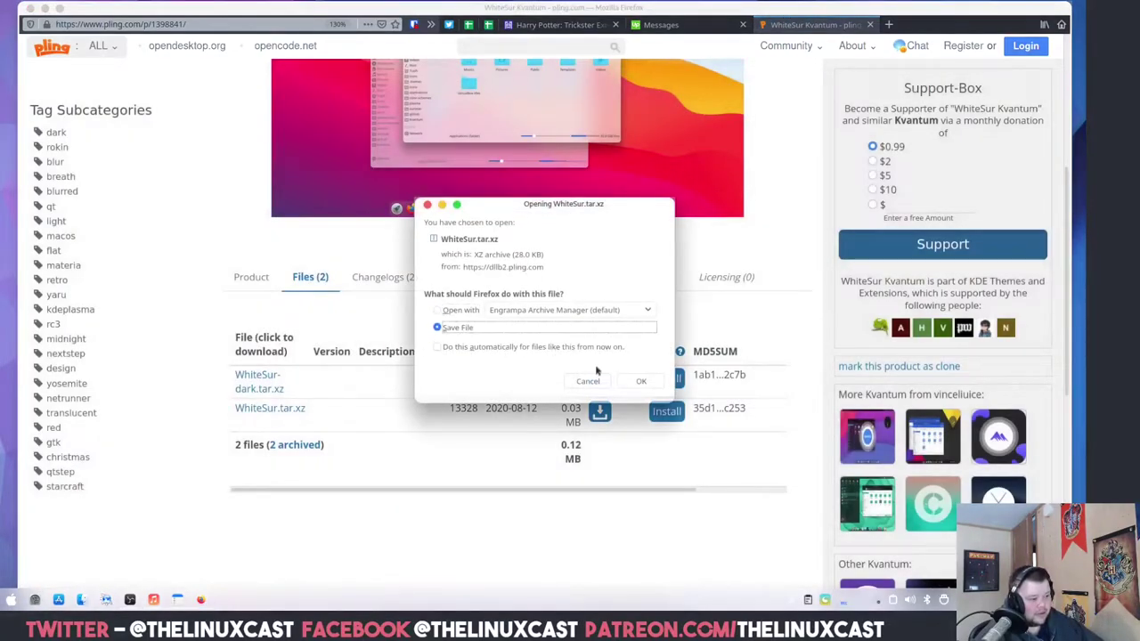
click(653, 383)
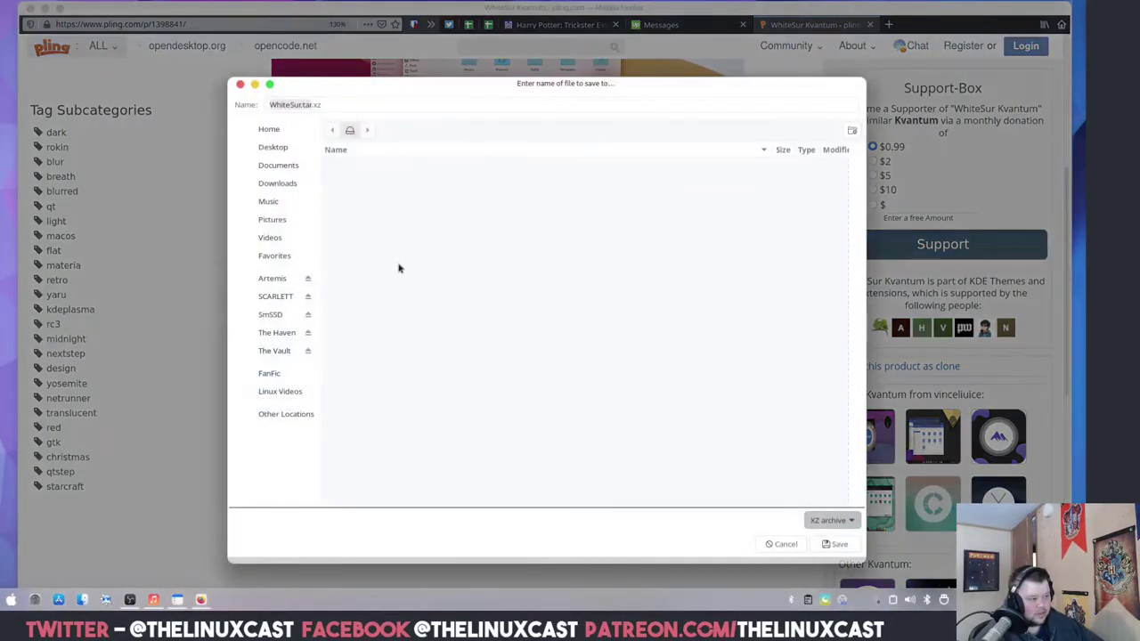
click(285, 184)
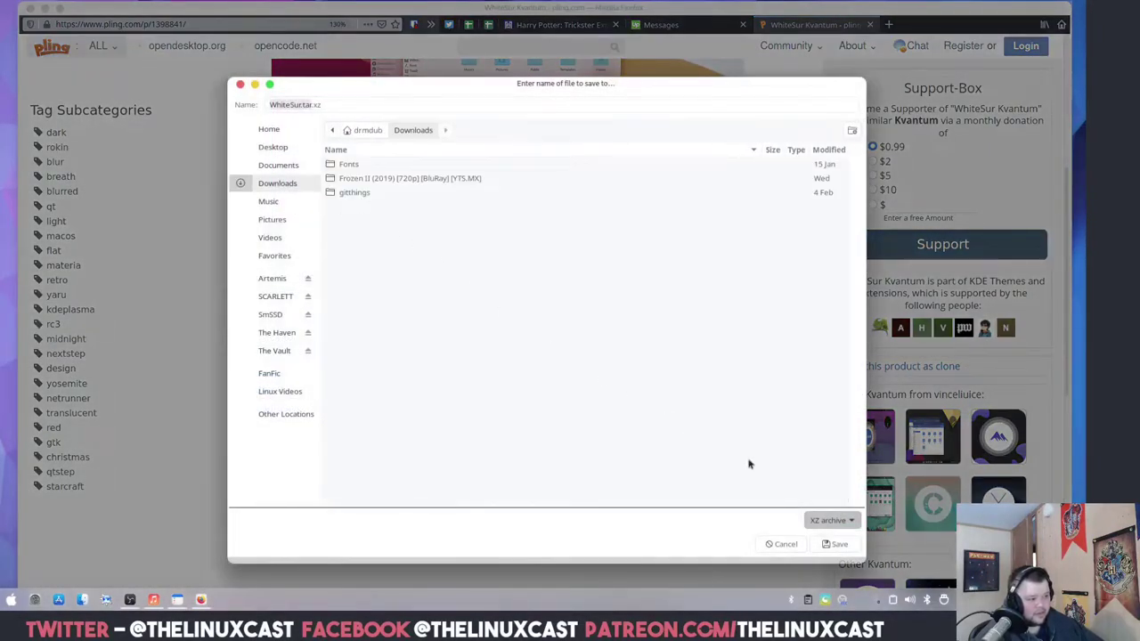
click(834, 545)
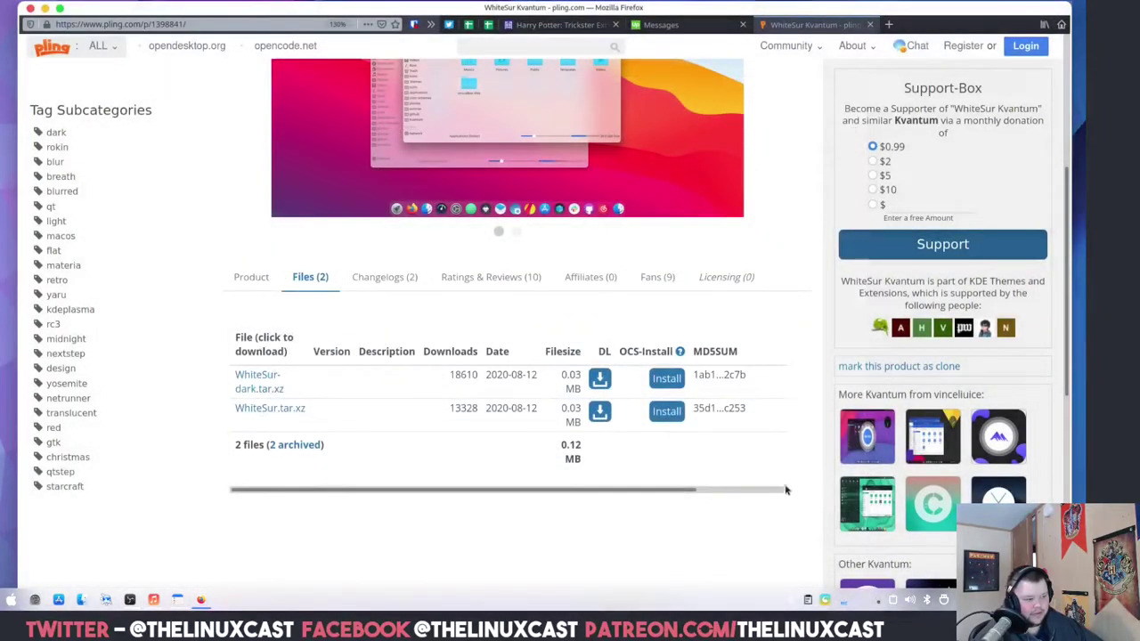
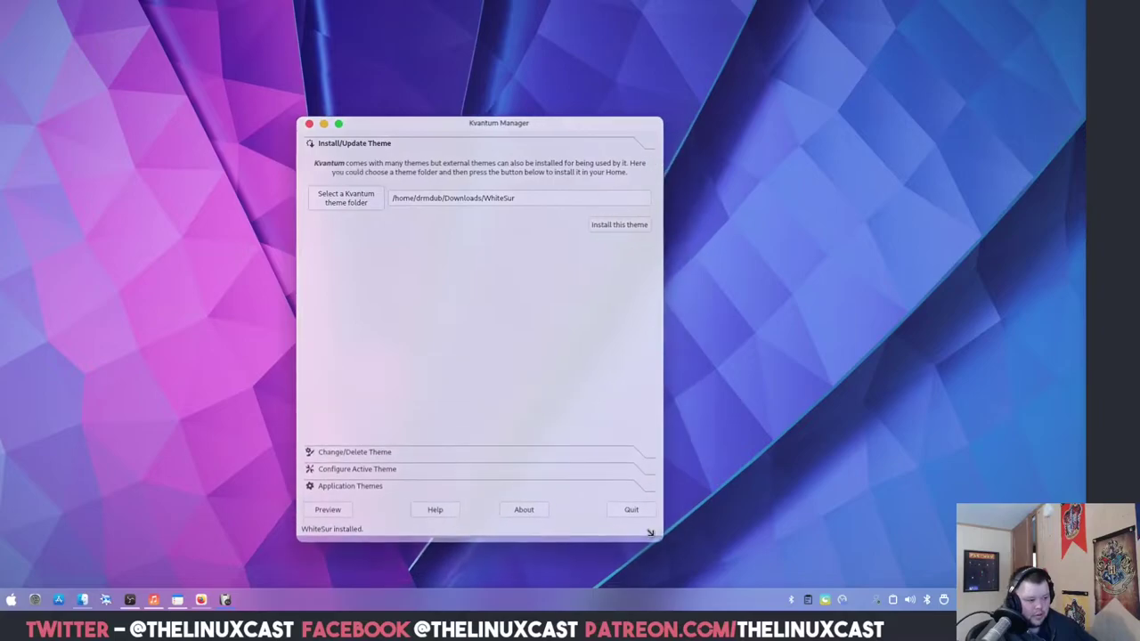
Try to install the theme from the WhiteSur folder again in Kvantum Manager, and decline overwriting the existing one
drag(511, 118, 567, 86)
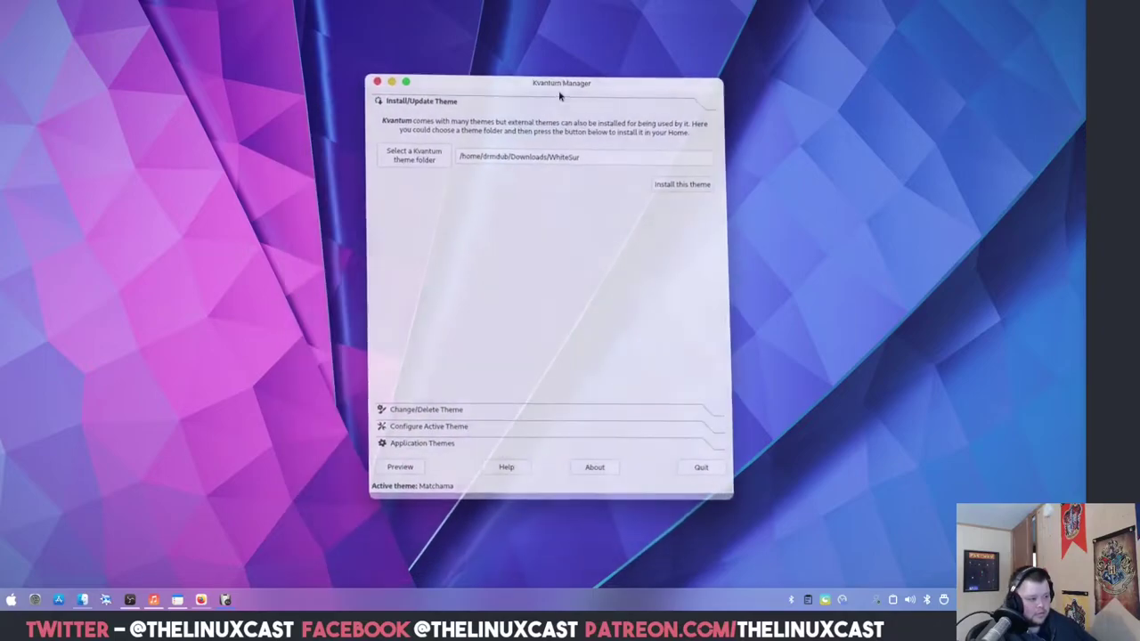
click(670, 189)
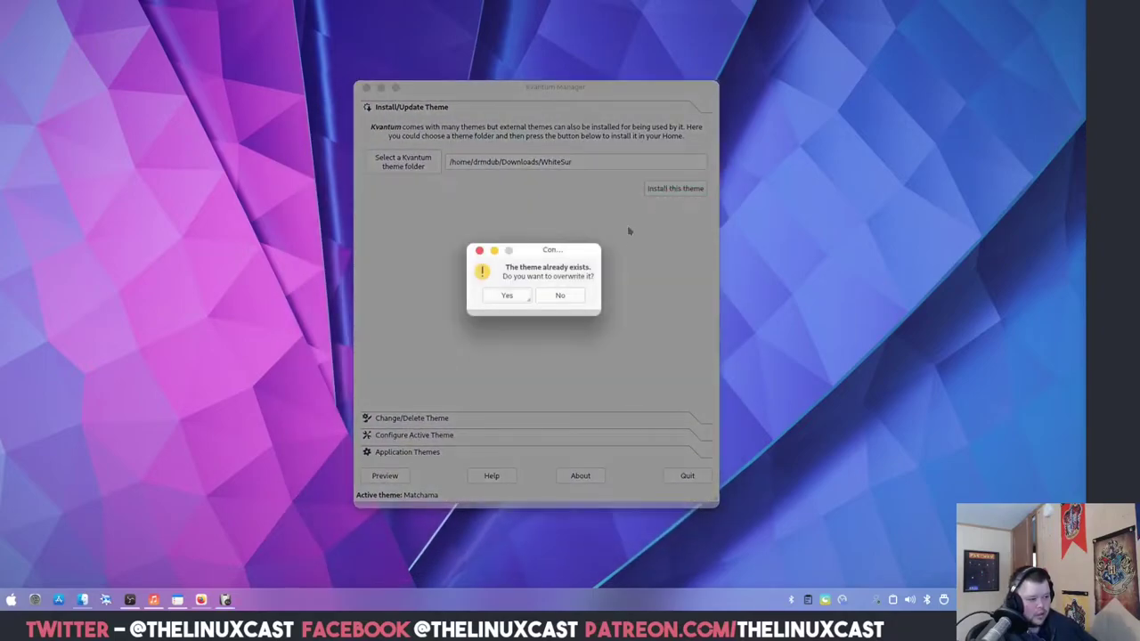
click(553, 297)
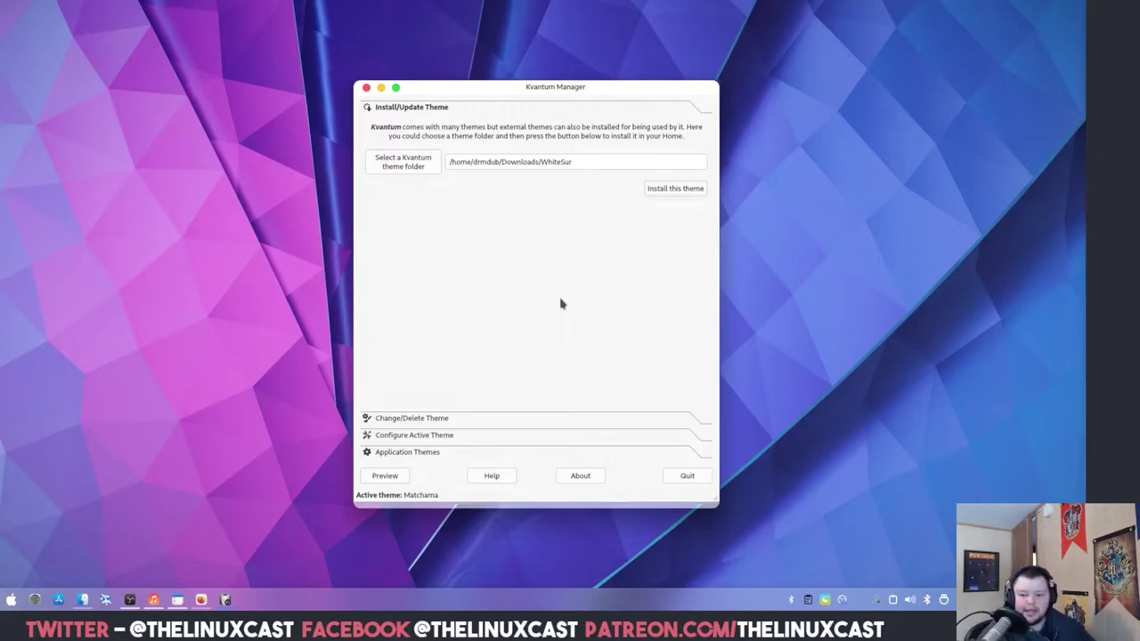
Select WhiteSur as the theme in Kvantum Manager and put it into use
click(399, 422)
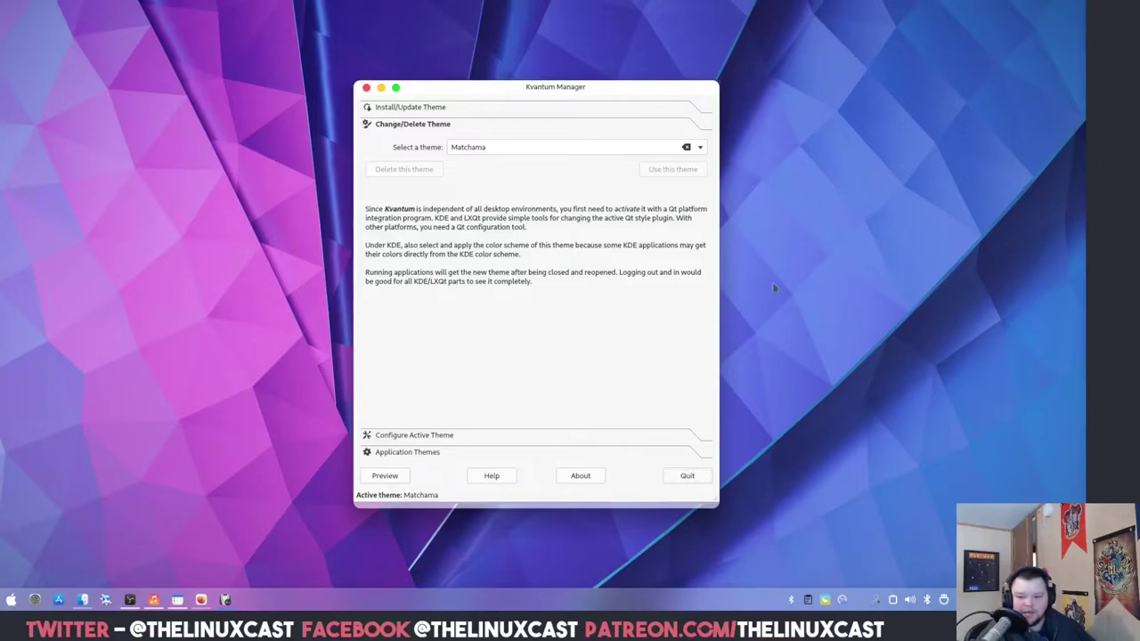
click(699, 148)
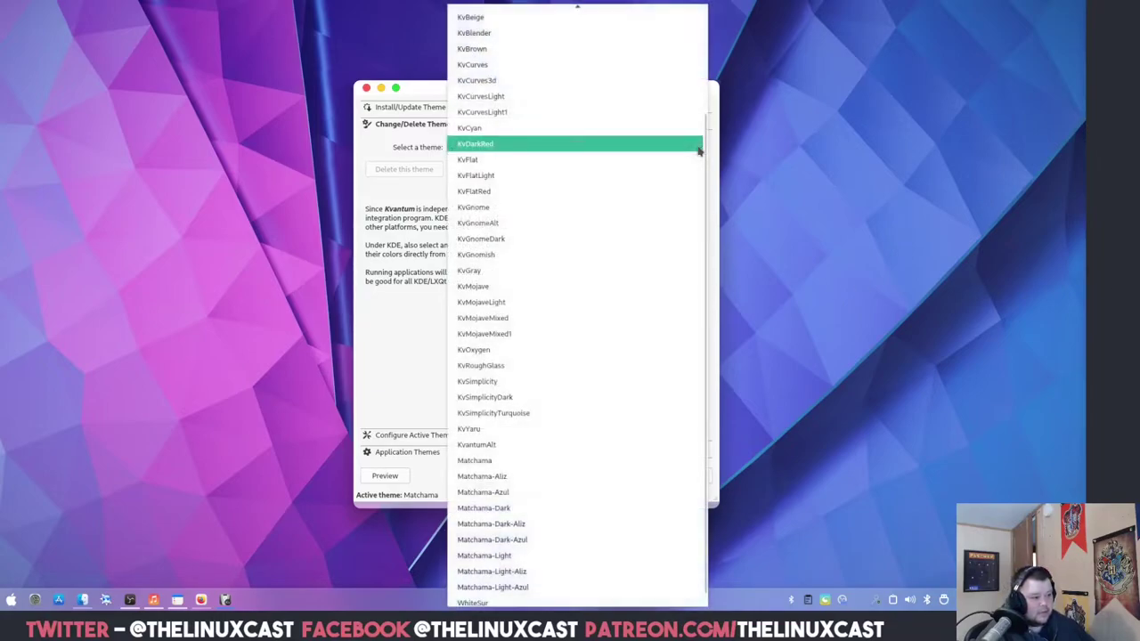
scroll(547, 428, down, 1)
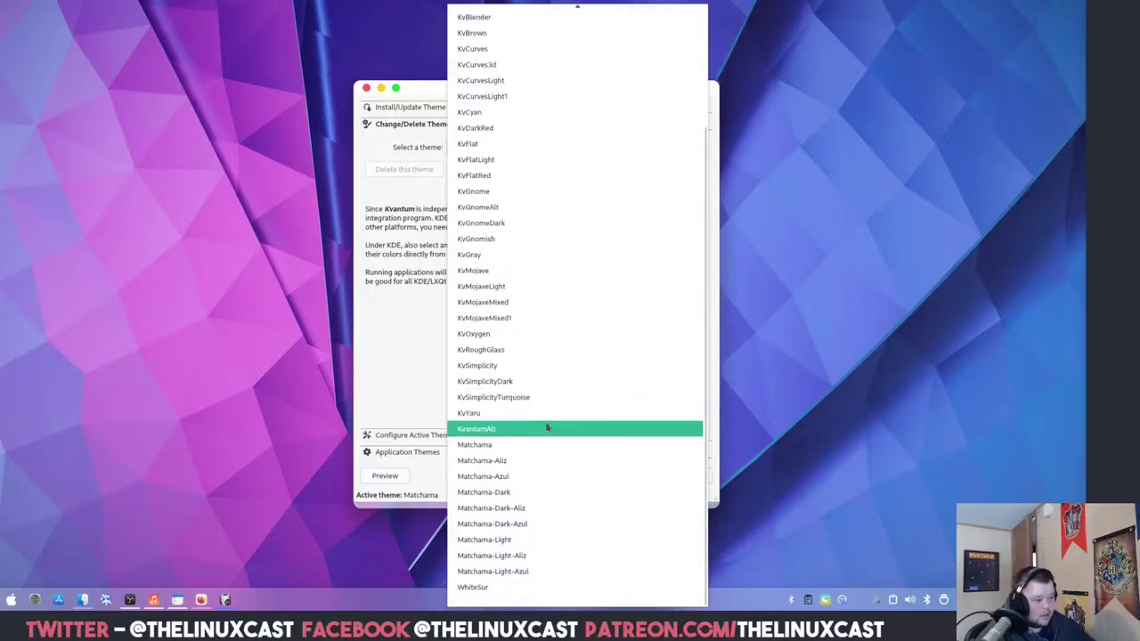
click(503, 588)
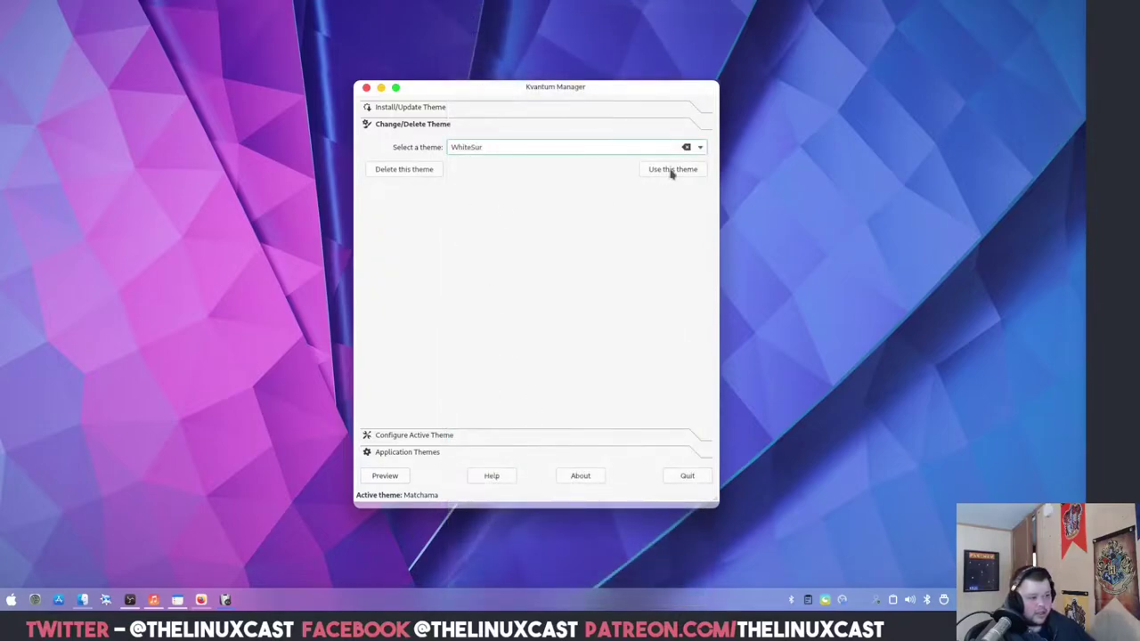
click(673, 171)
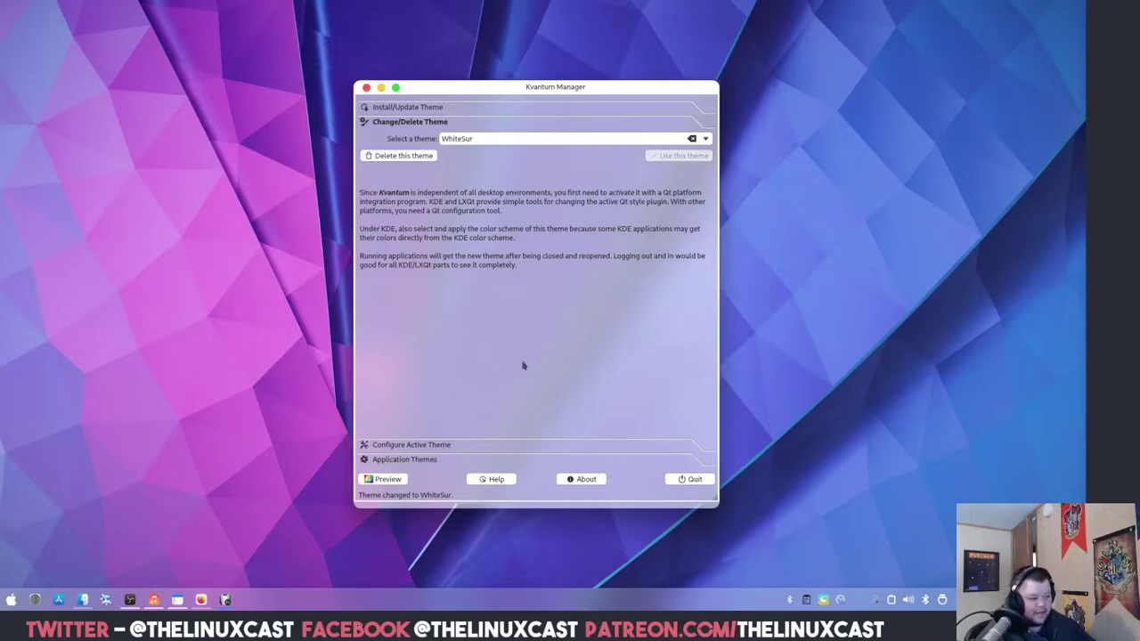
Reduce WhiteSur's window opacity by 5% and menu opacity by 15%, save the configuration, and quit Kvantum Manager
click(411, 447)
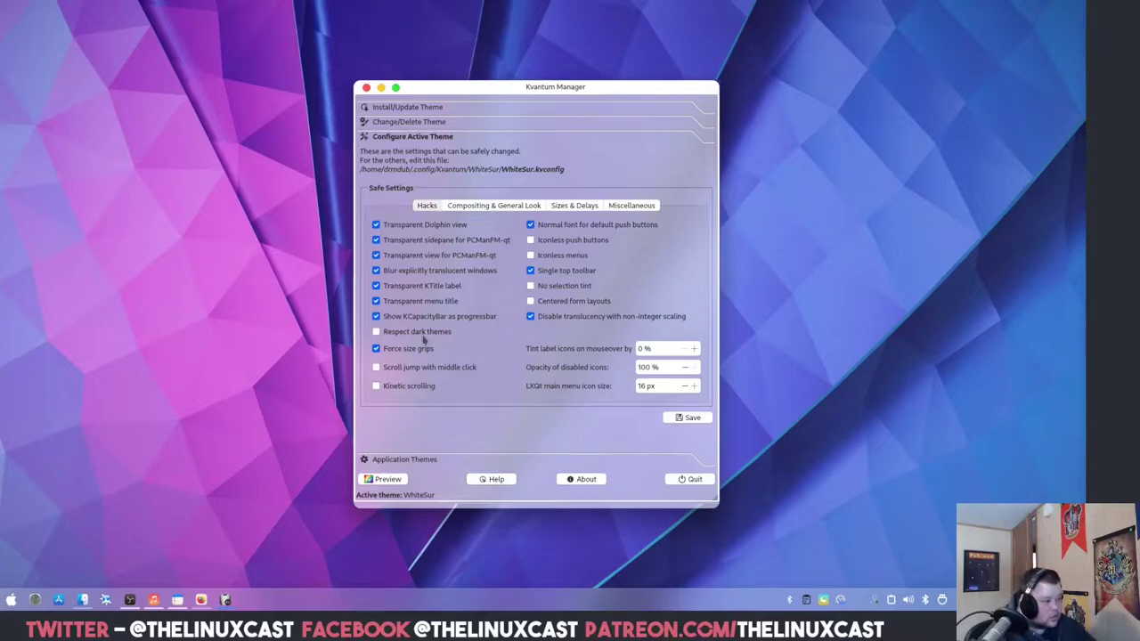
click(493, 206)
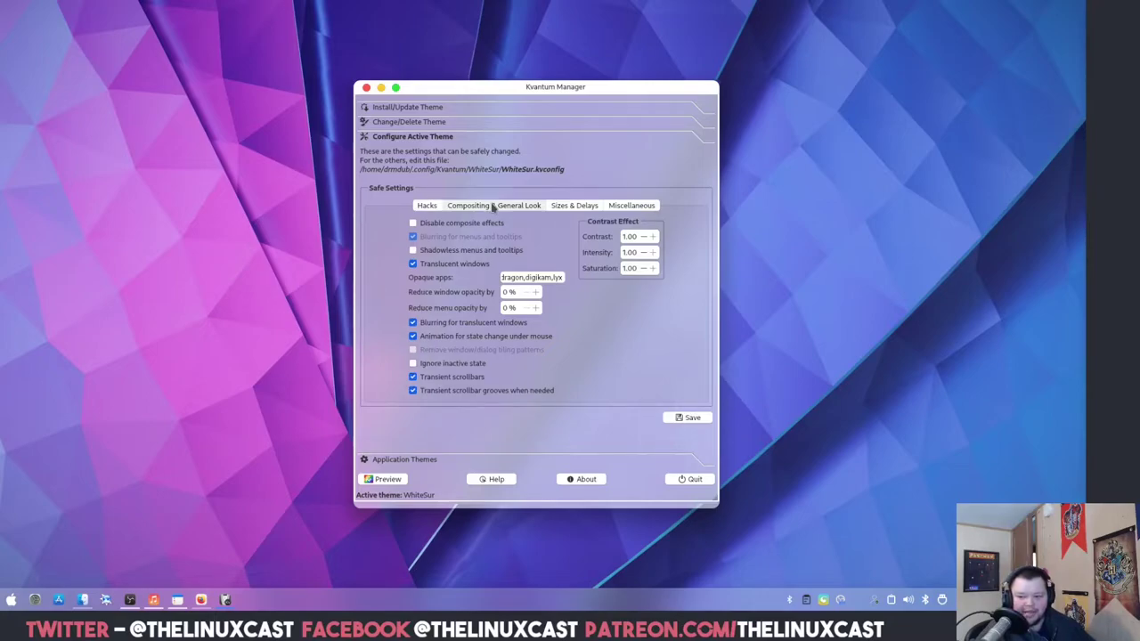
click(535, 293)
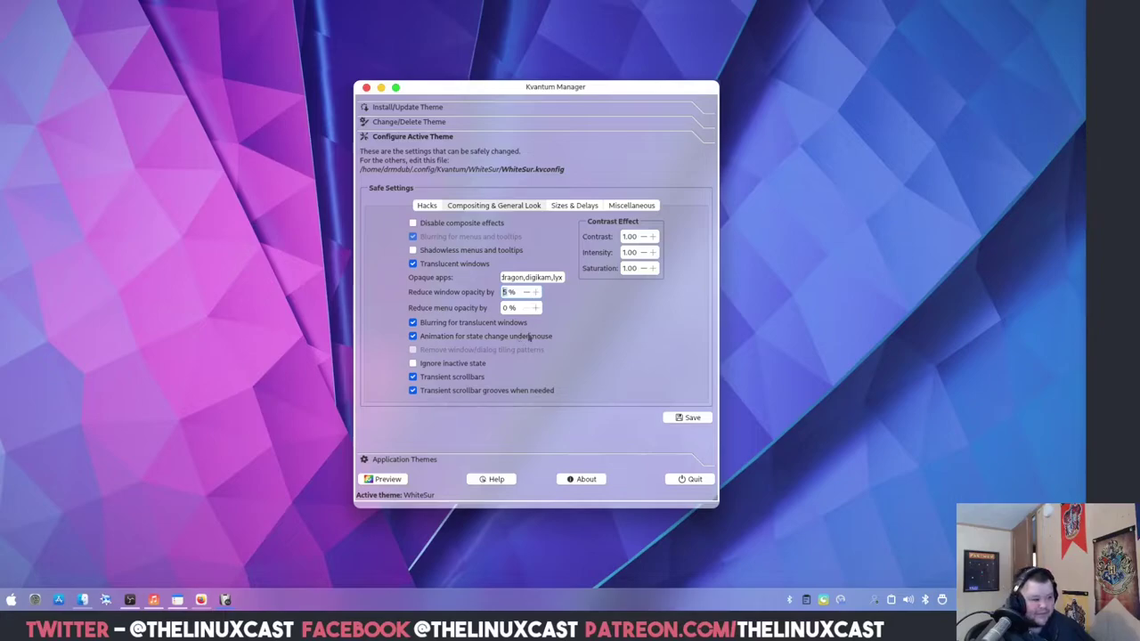
click(536, 308)
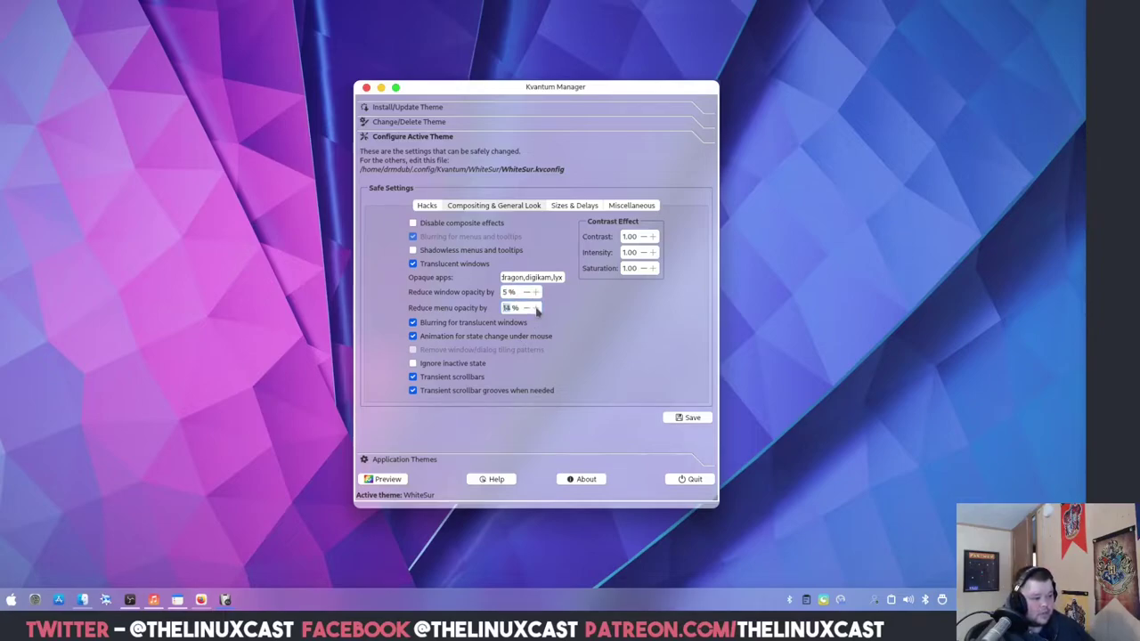
click(686, 417)
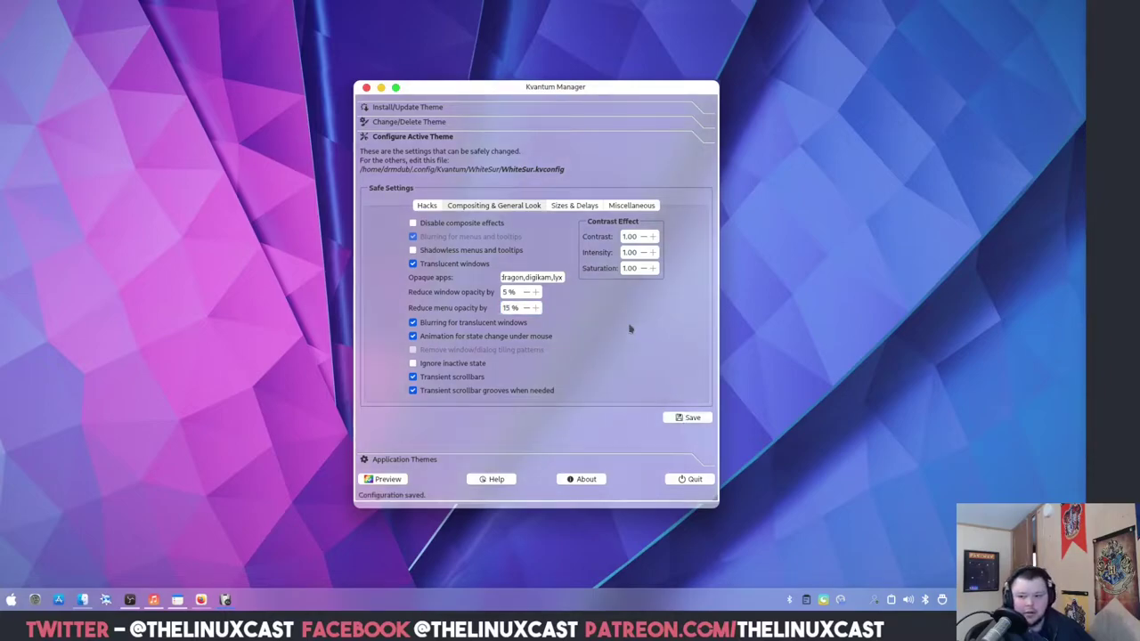
click(692, 480)
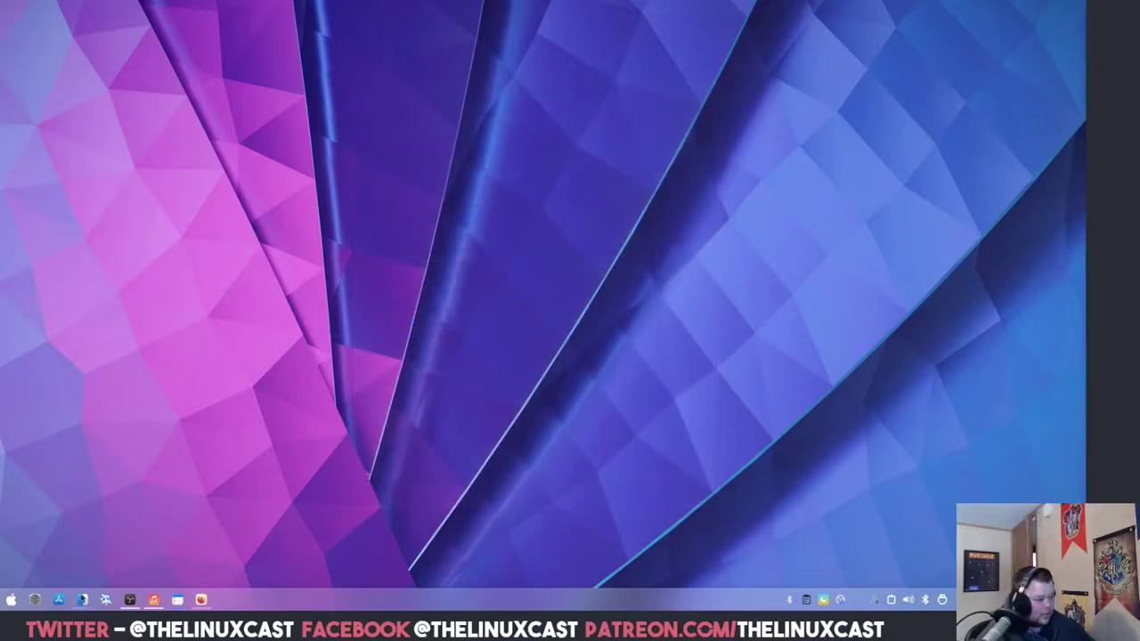
Review the available application styles in System Settings, including kvantum and kvantum-dark, and close the window
click(35, 600)
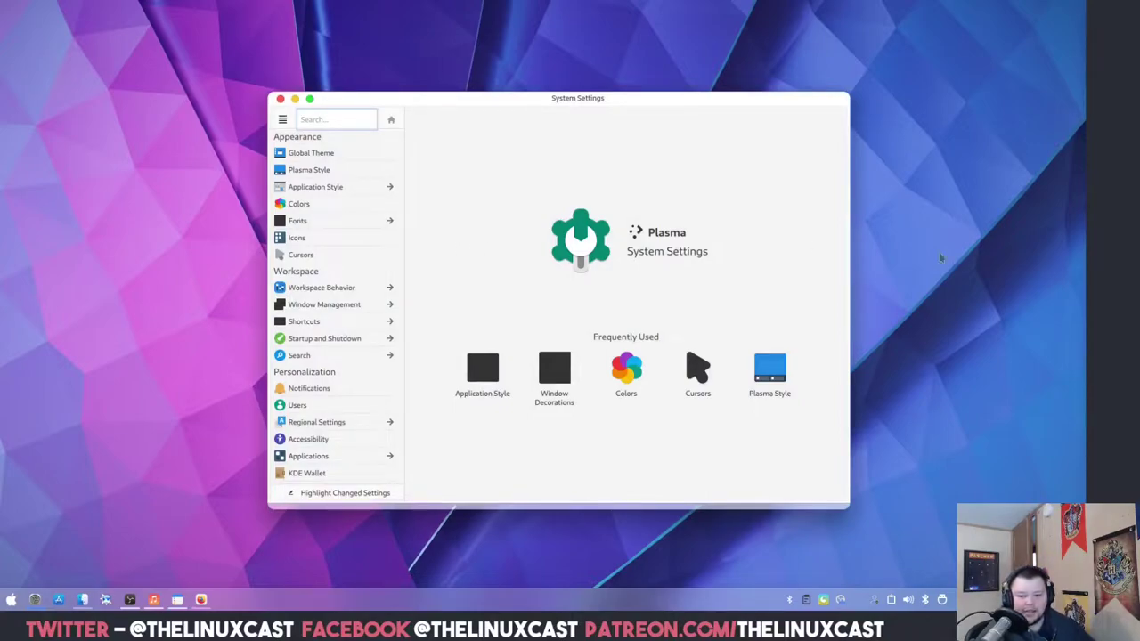
click(319, 188)
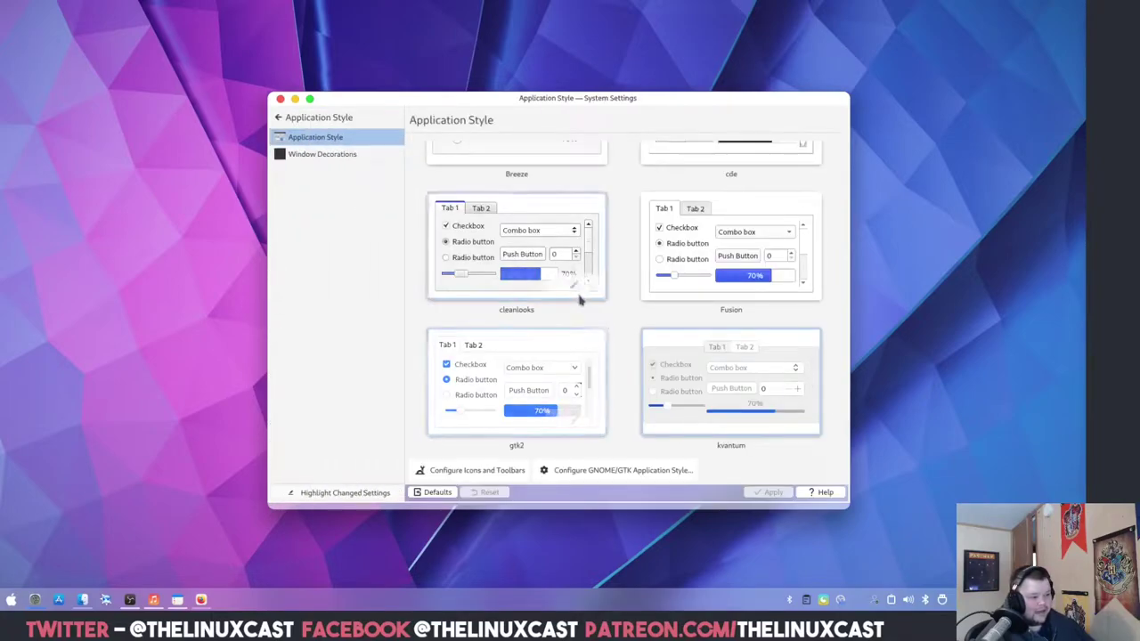
scroll(597, 311, up, 3)
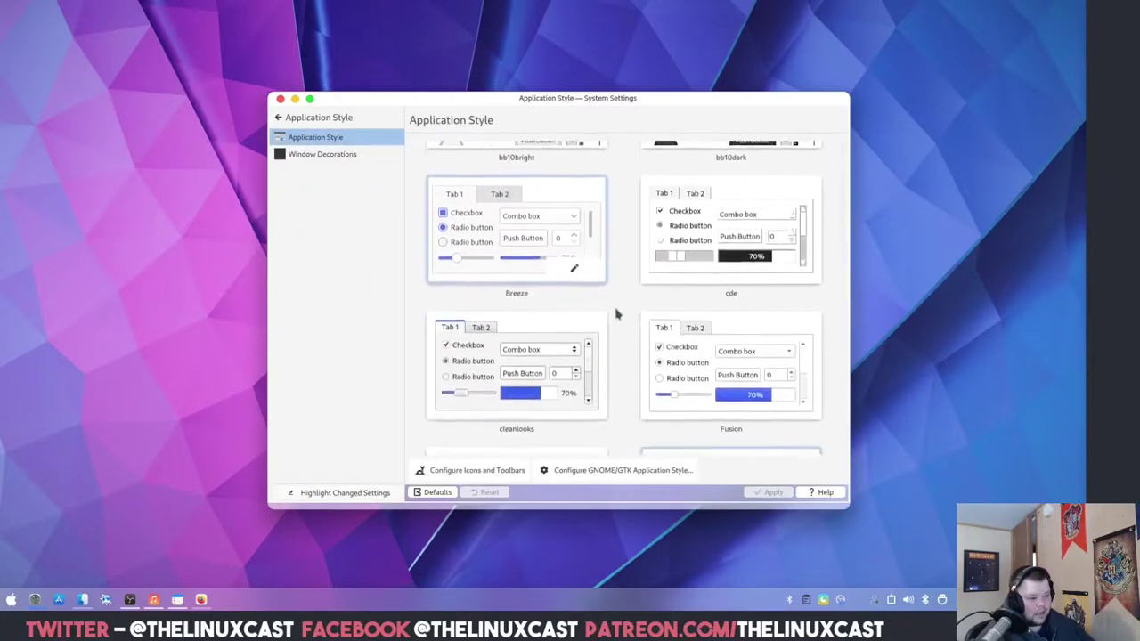
scroll(616, 314, down, 6)
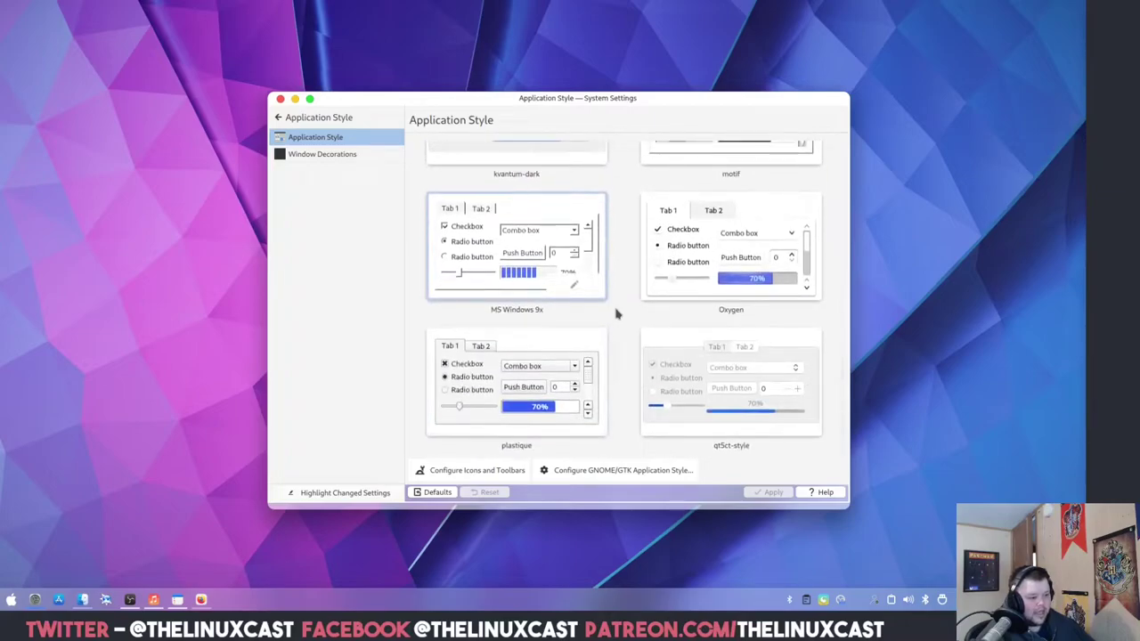
scroll(616, 314, up, 2)
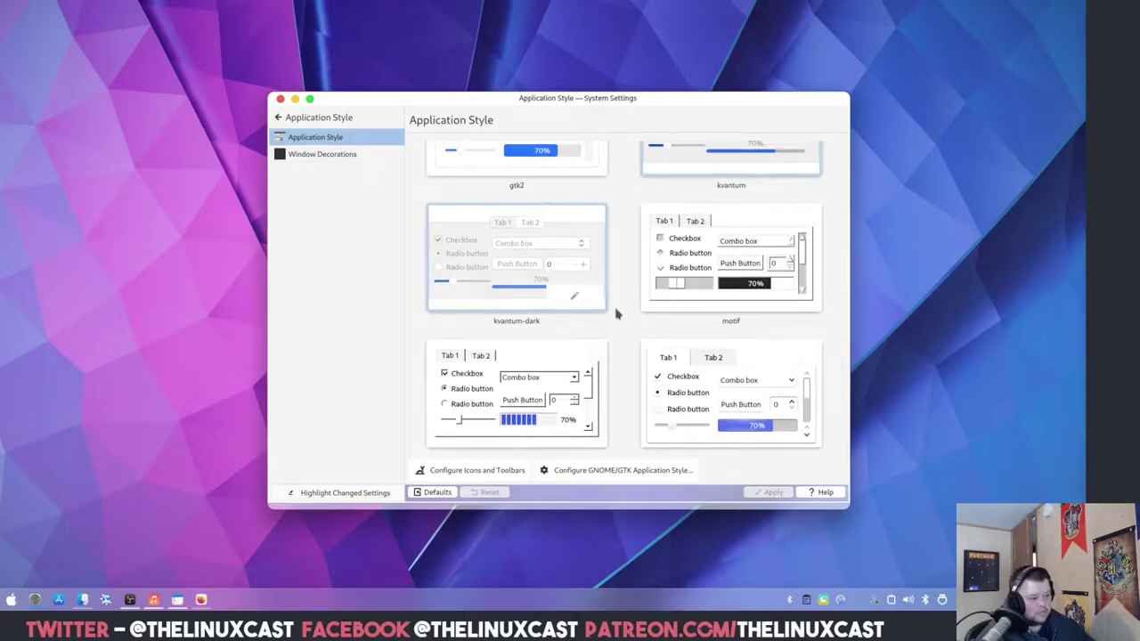
scroll(616, 313, up, 1)
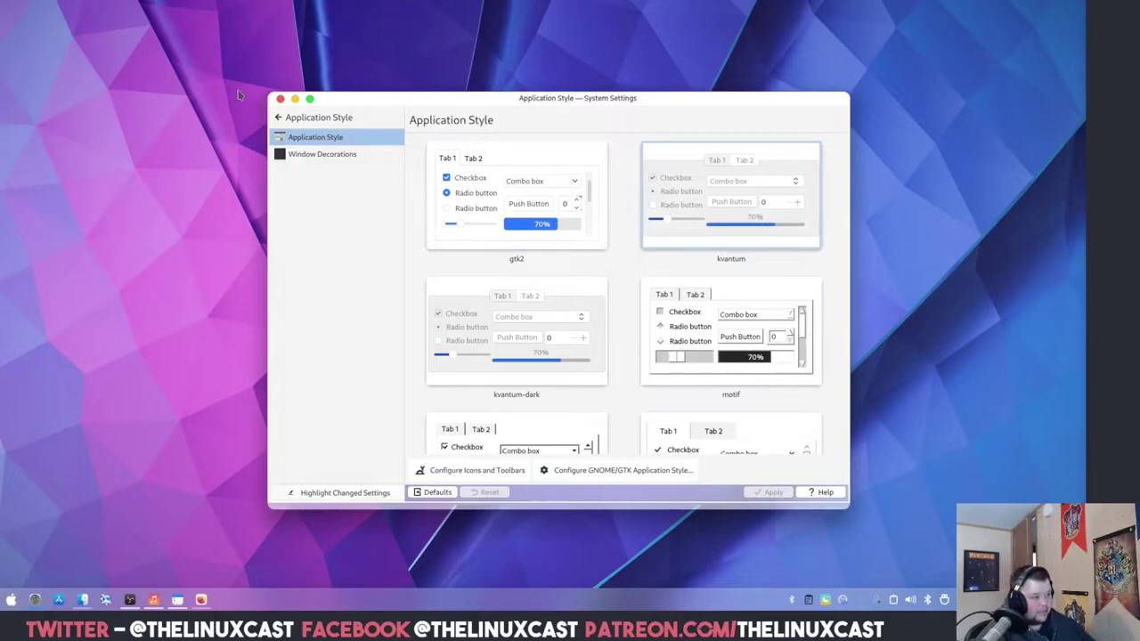
click(281, 99)
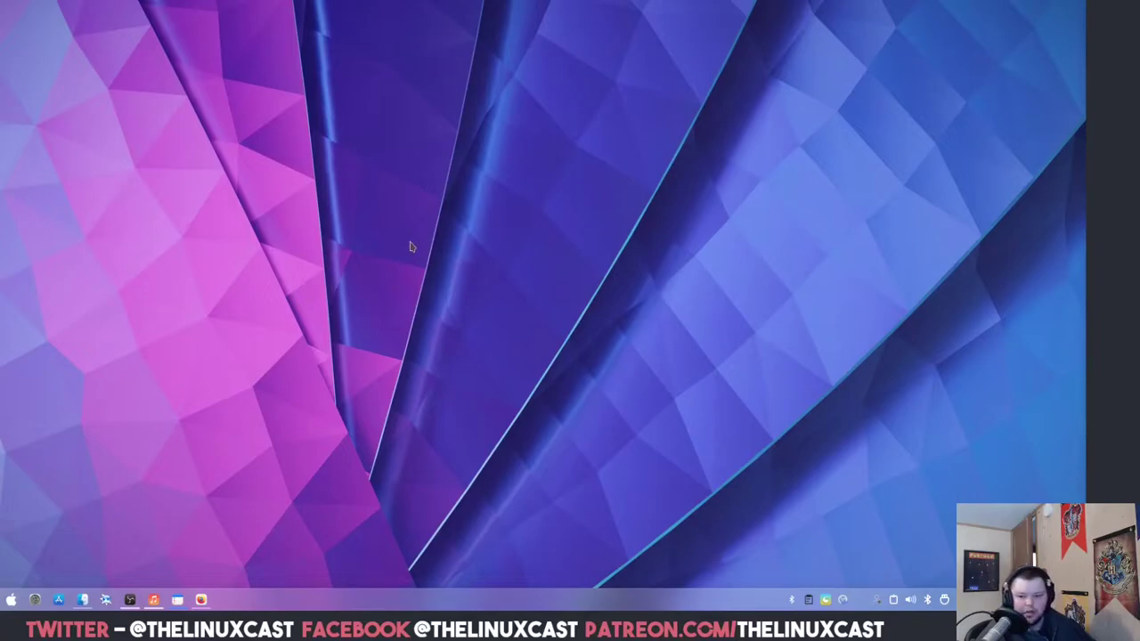
Open the downloader for new Plasma widgets from the desktop and install the Application title widget
right_click(455, 192)
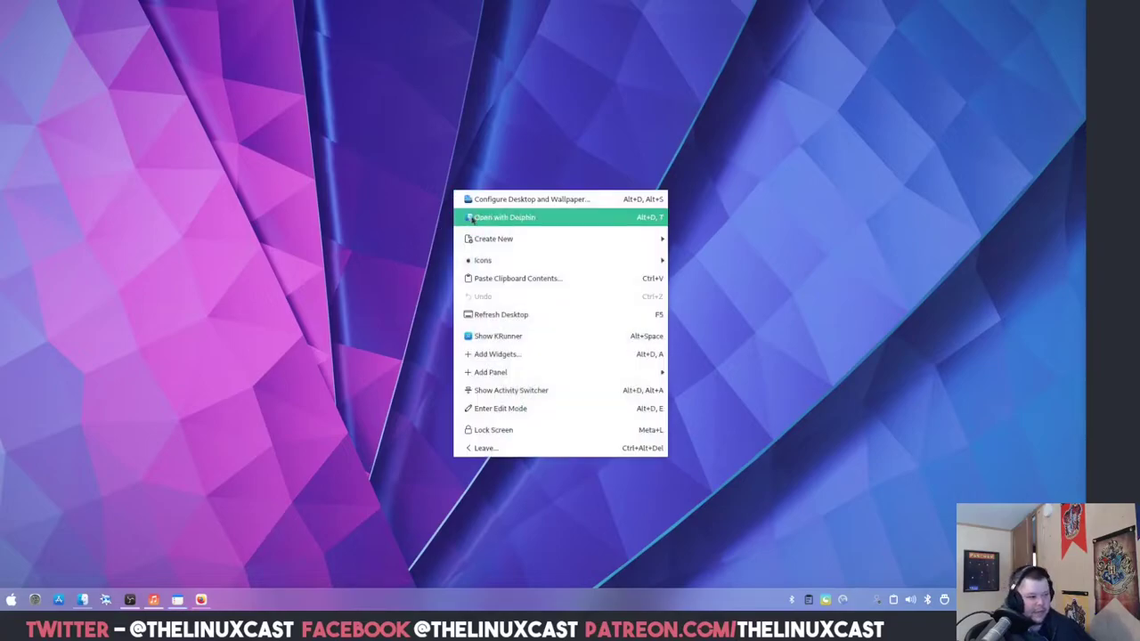
click(513, 356)
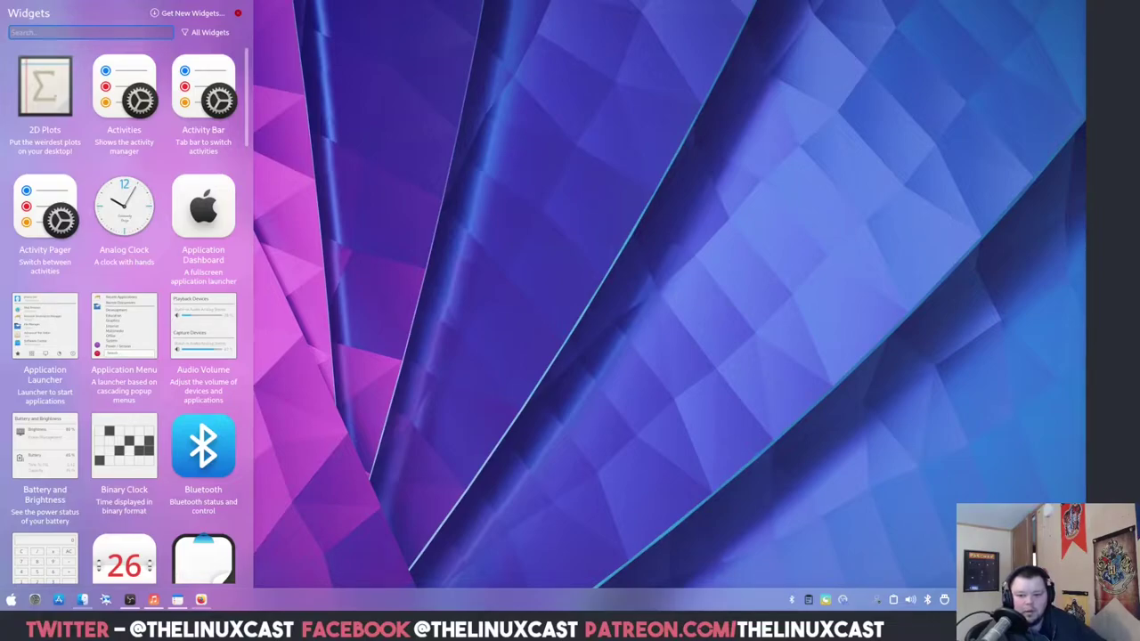
click(193, 16)
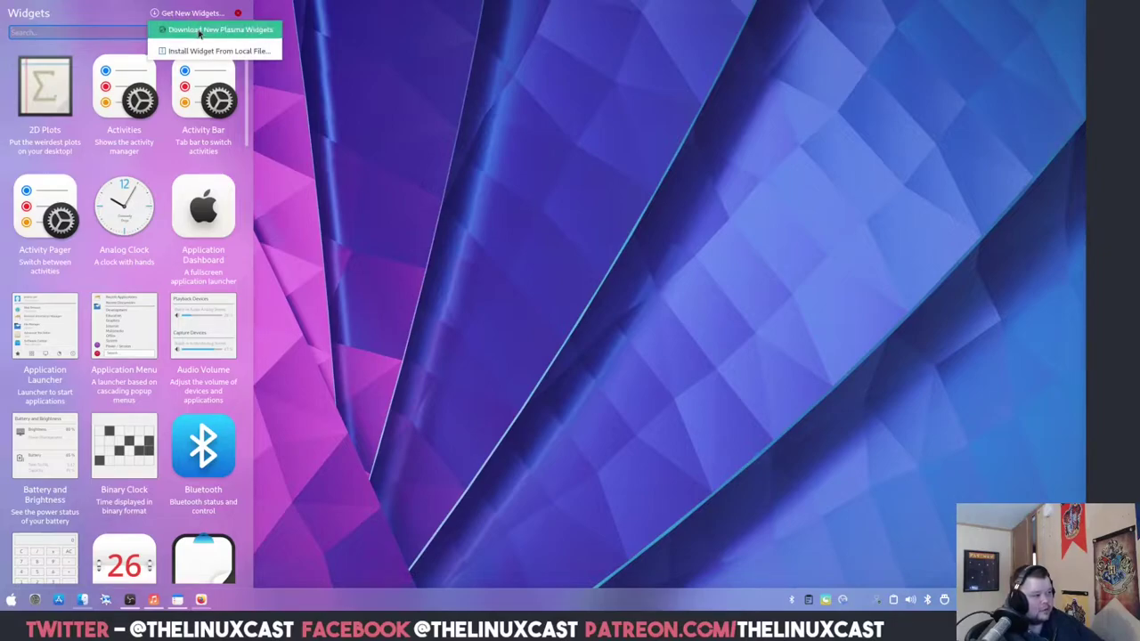
click(199, 31)
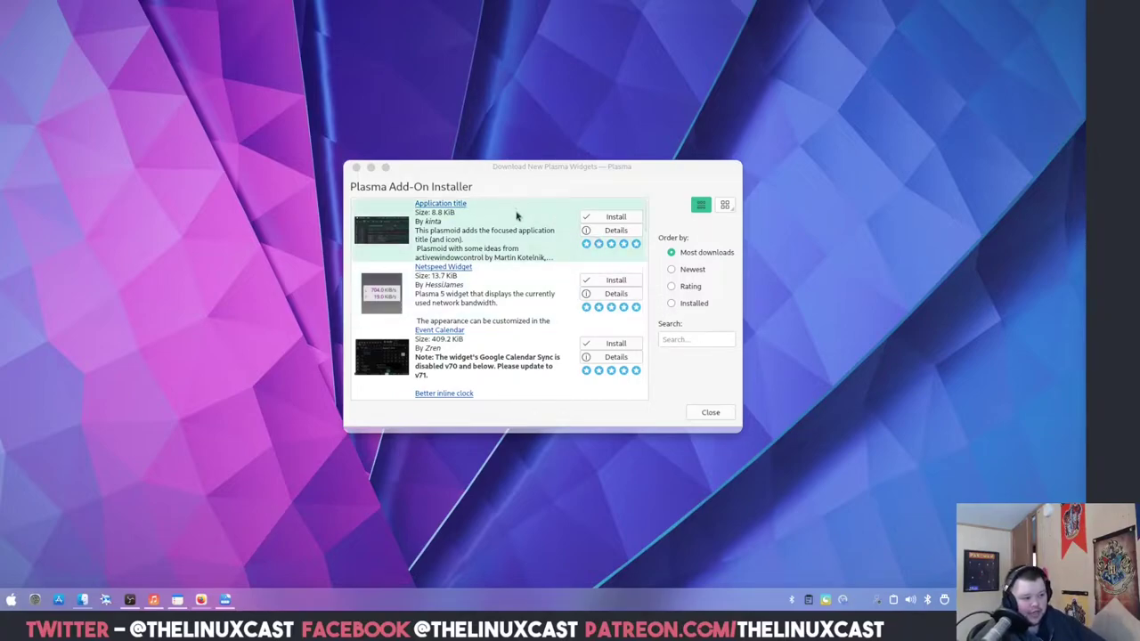
click(606, 218)
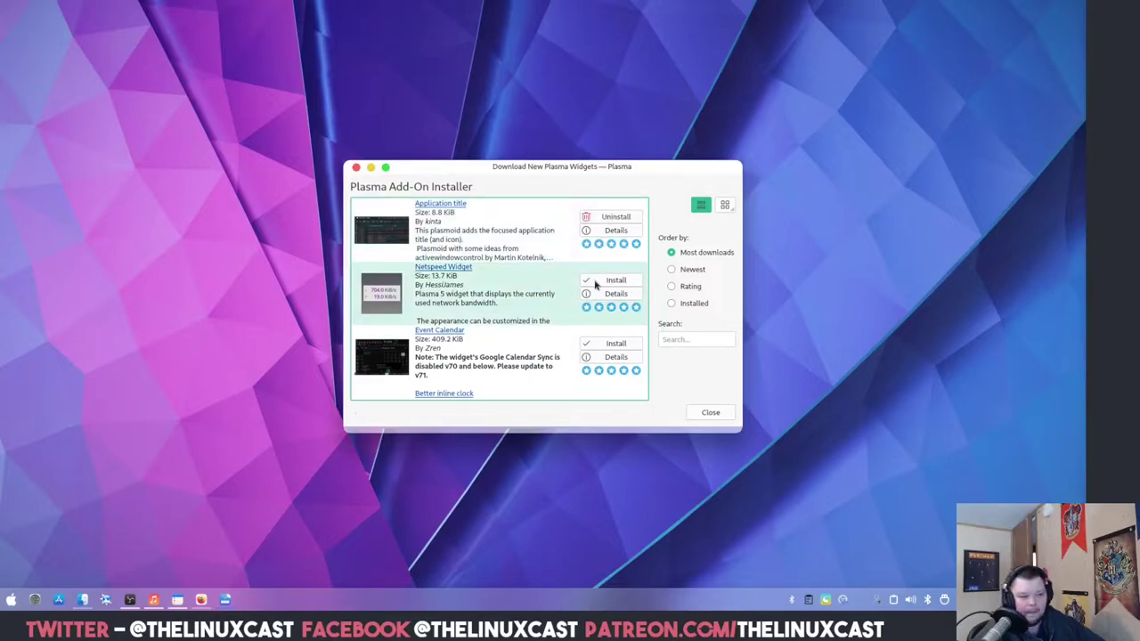
Search the widget downloader for "latte sep" and "latte spacer", installing the Latte Separator and Latte Spacer widgets
click(680, 338)
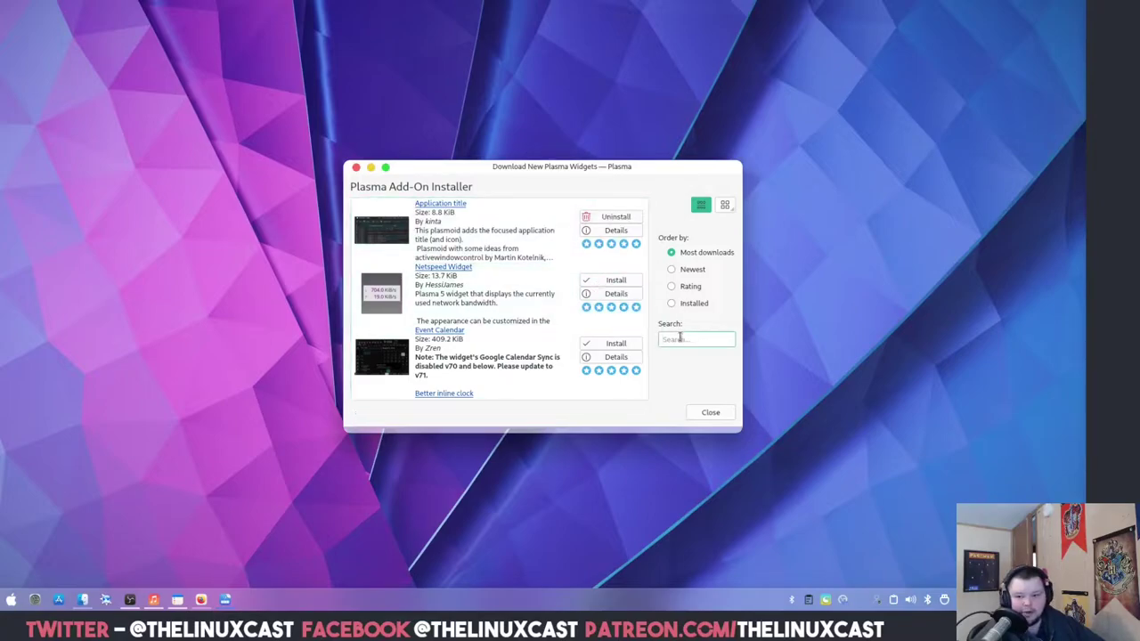
text(latte sep)
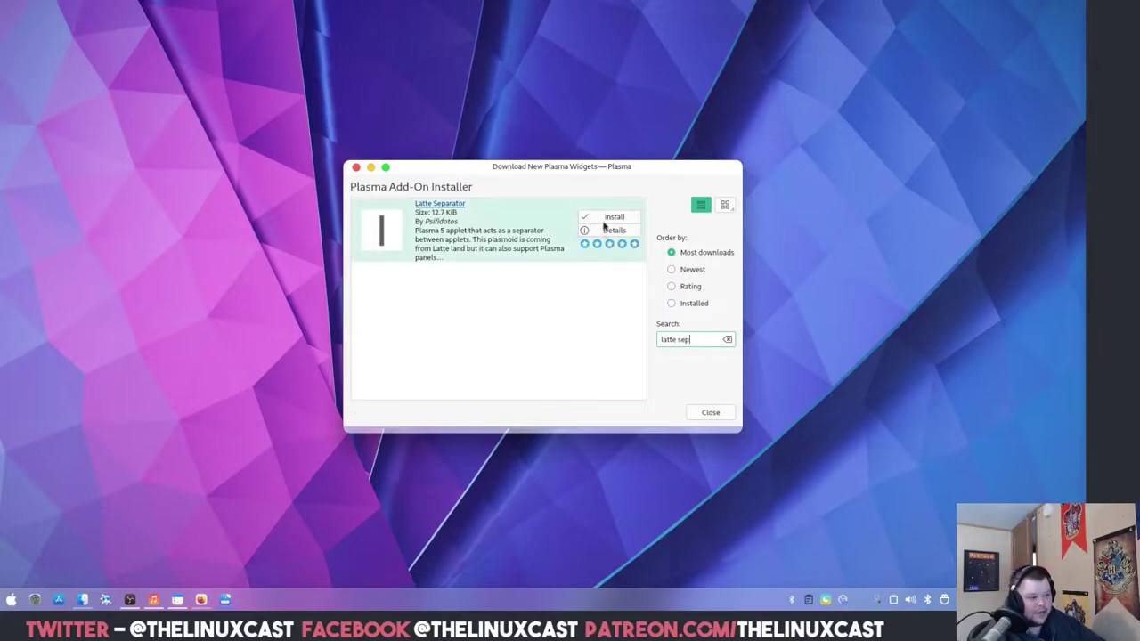
click(610, 218)
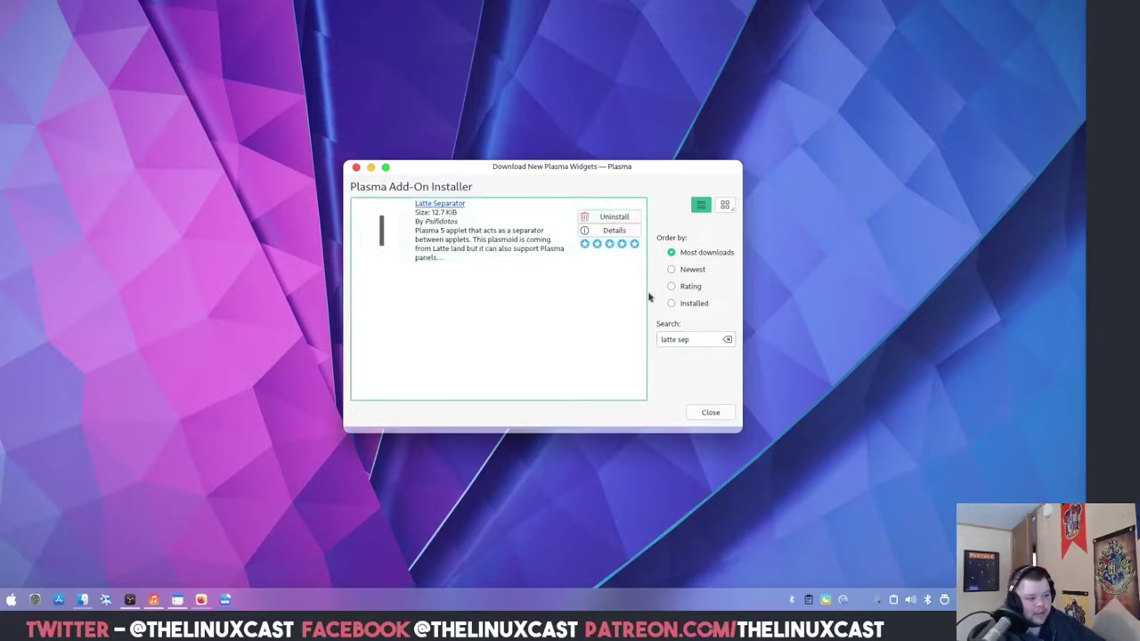
drag(692, 340, 677, 345)
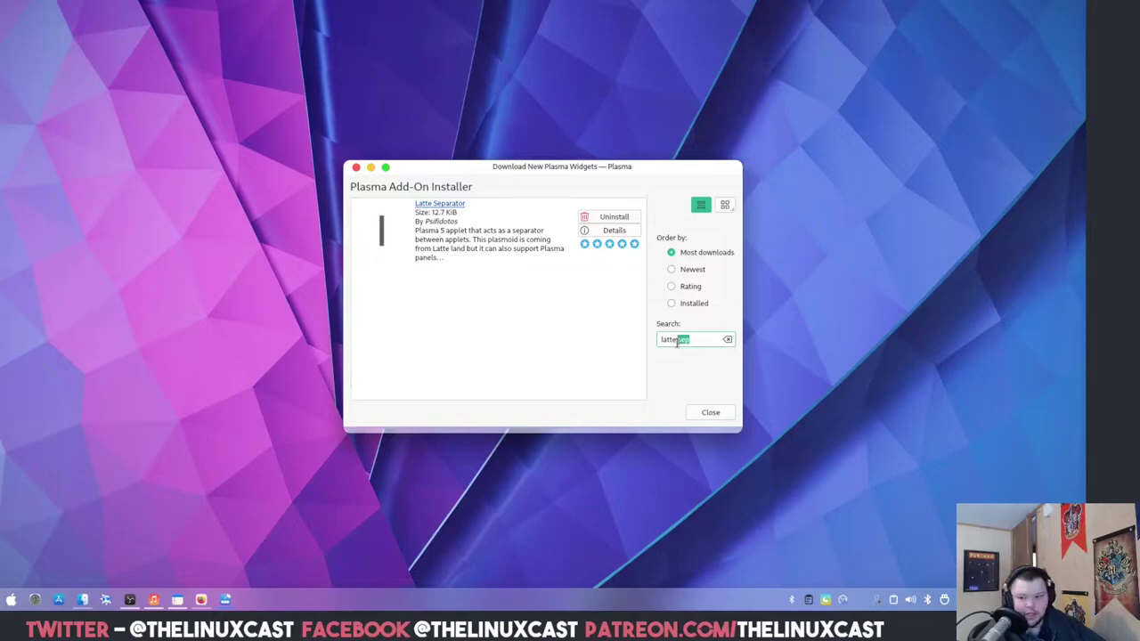
text(spacer)
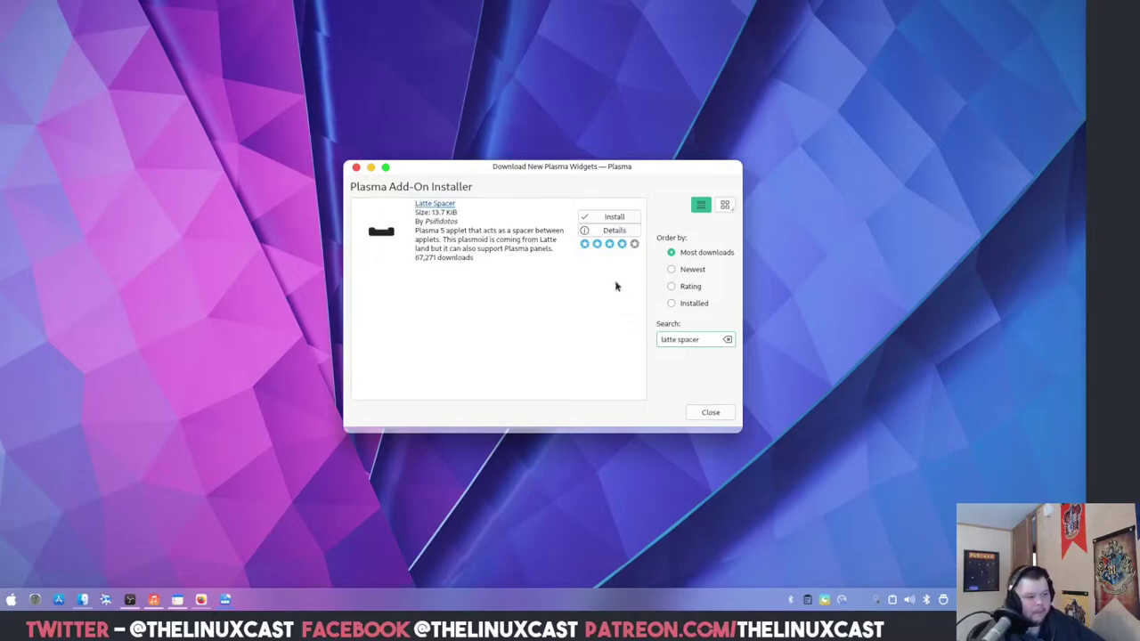
click(601, 228)
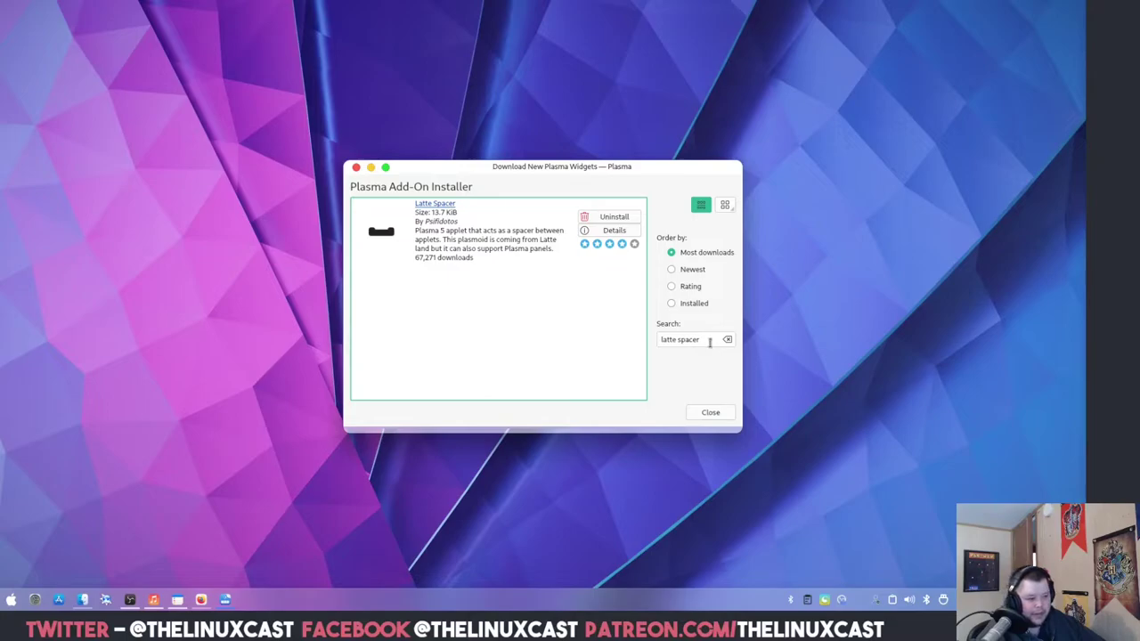
Search for "latte sidebar button" and "better inline clock", installing the Latte SideBar Button and Better inline clock widgets
drag(699, 340, 677, 332)
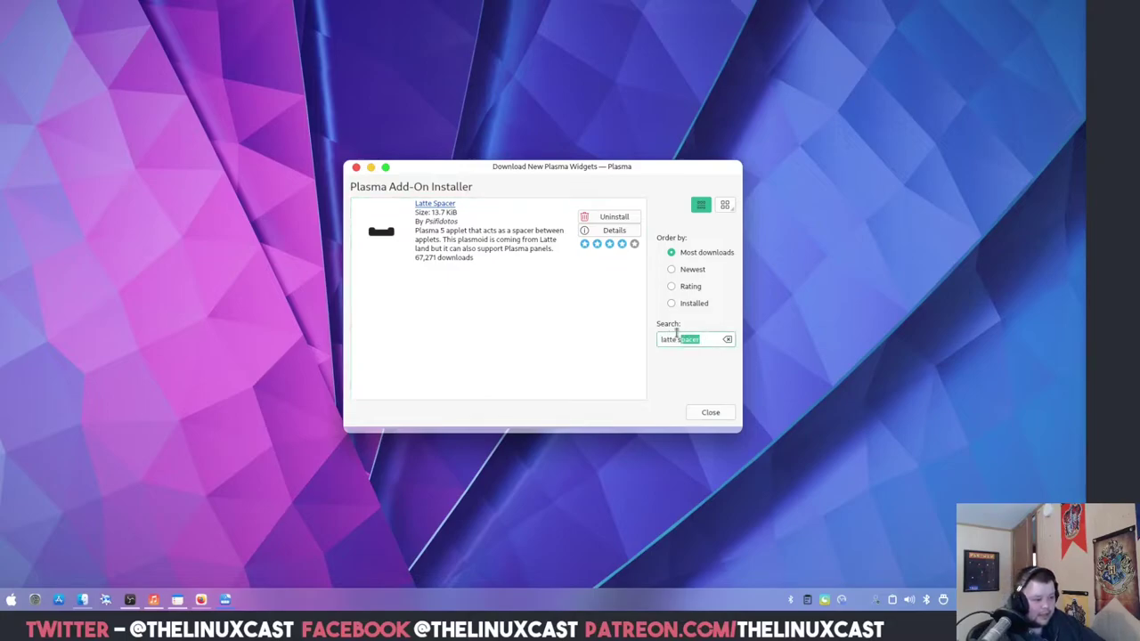
text(sidebar button)
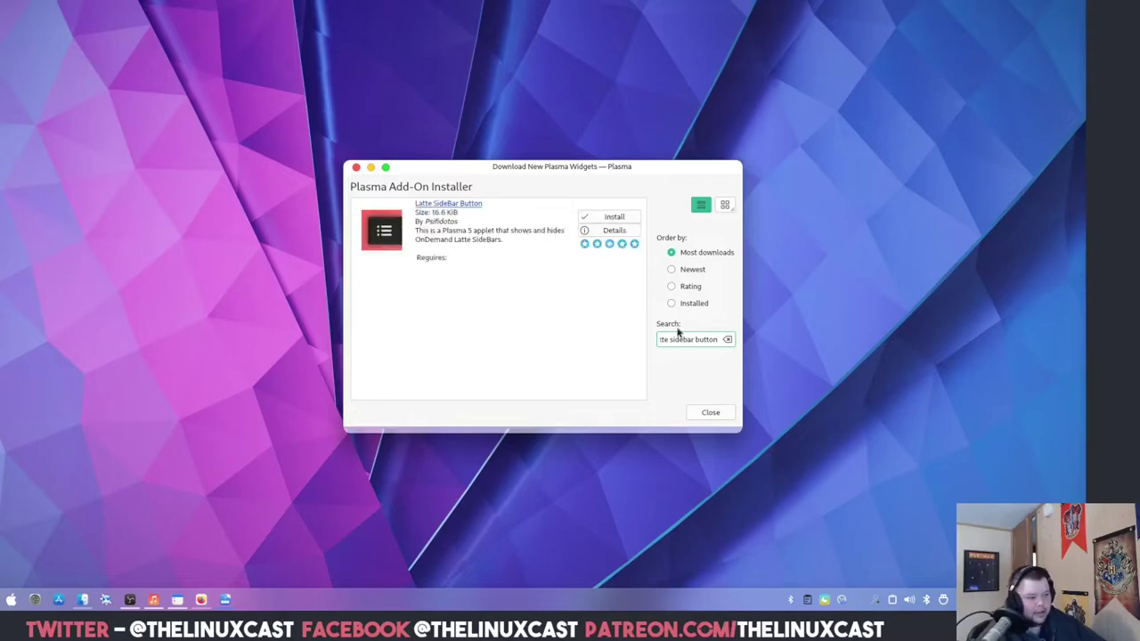
click(615, 218)
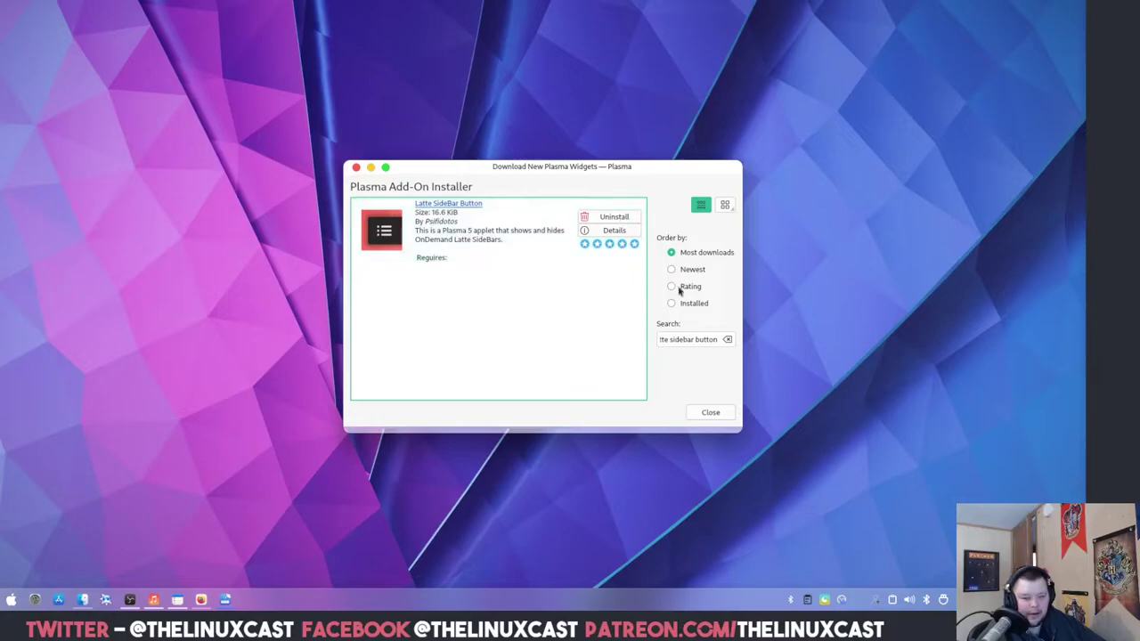
triple_click(697, 339)
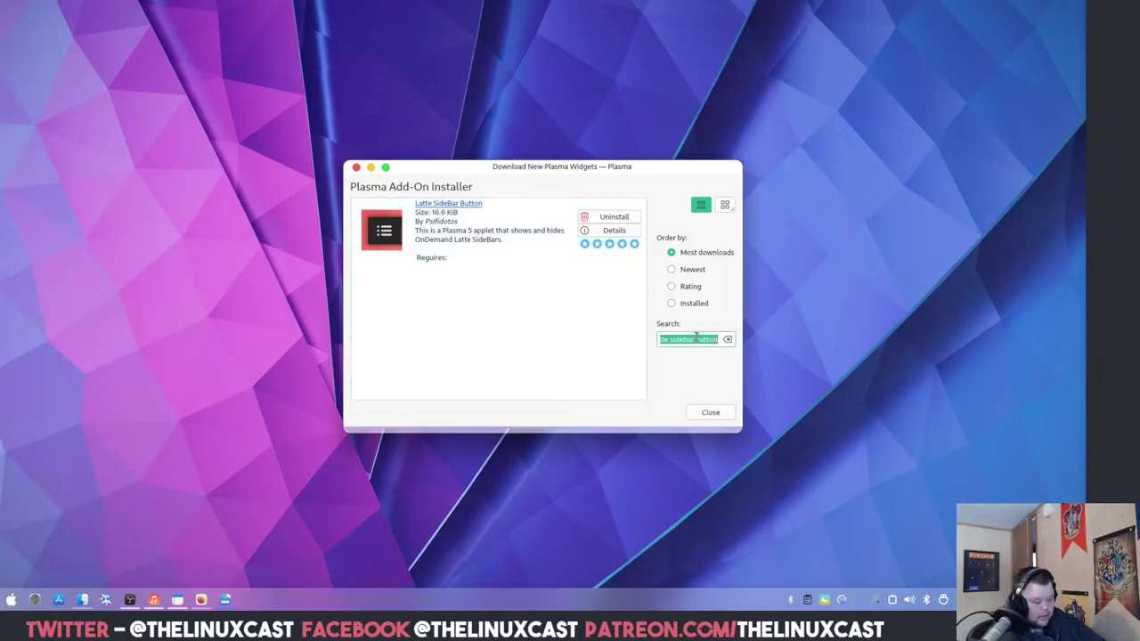
text(better inline clock)
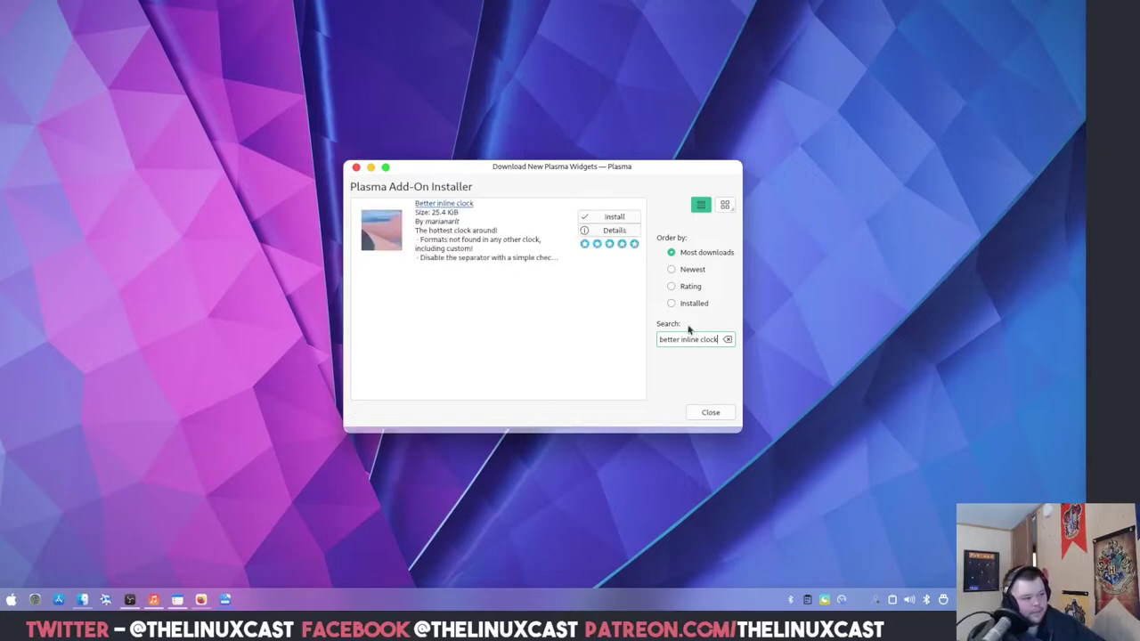
click(598, 220)
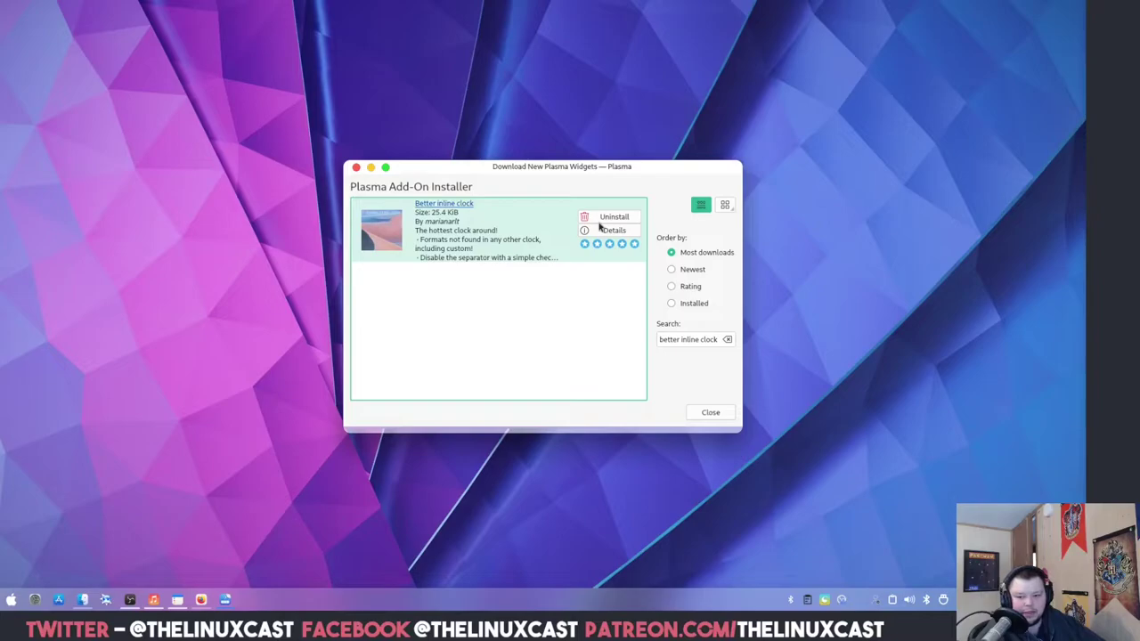
Search for "launchpad plasma" and "inline battery", installing Launchpad Plasma from launchpadPlasma.tar.gz and the Big Sur - Inline Battery widget
triple_click(670, 341)
text(launchpad)
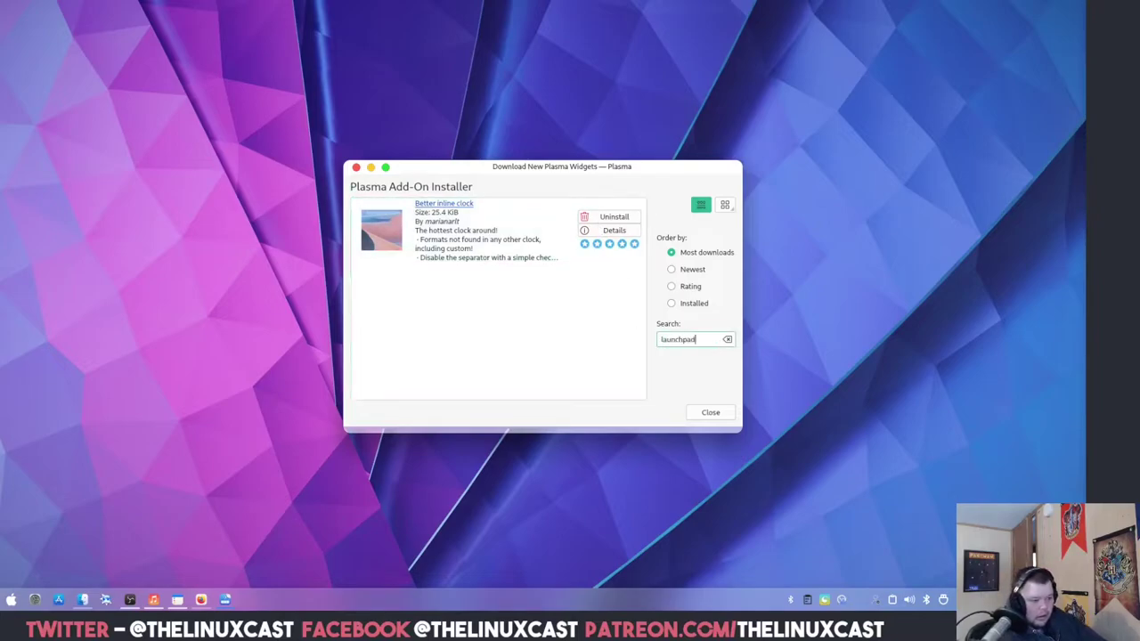
text( plasma)
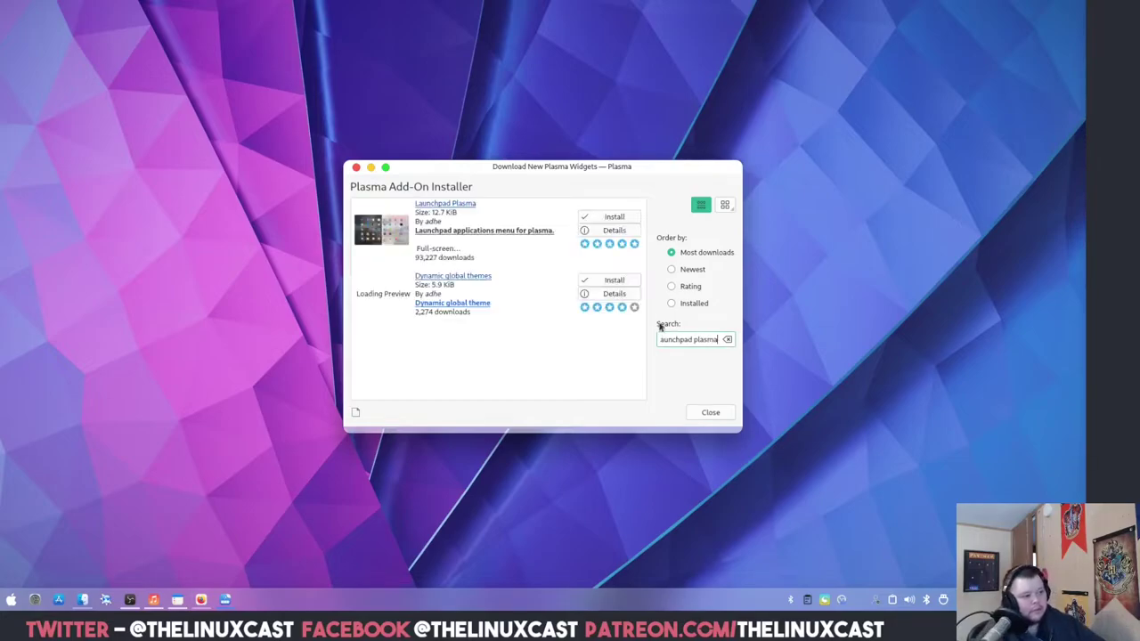
click(611, 220)
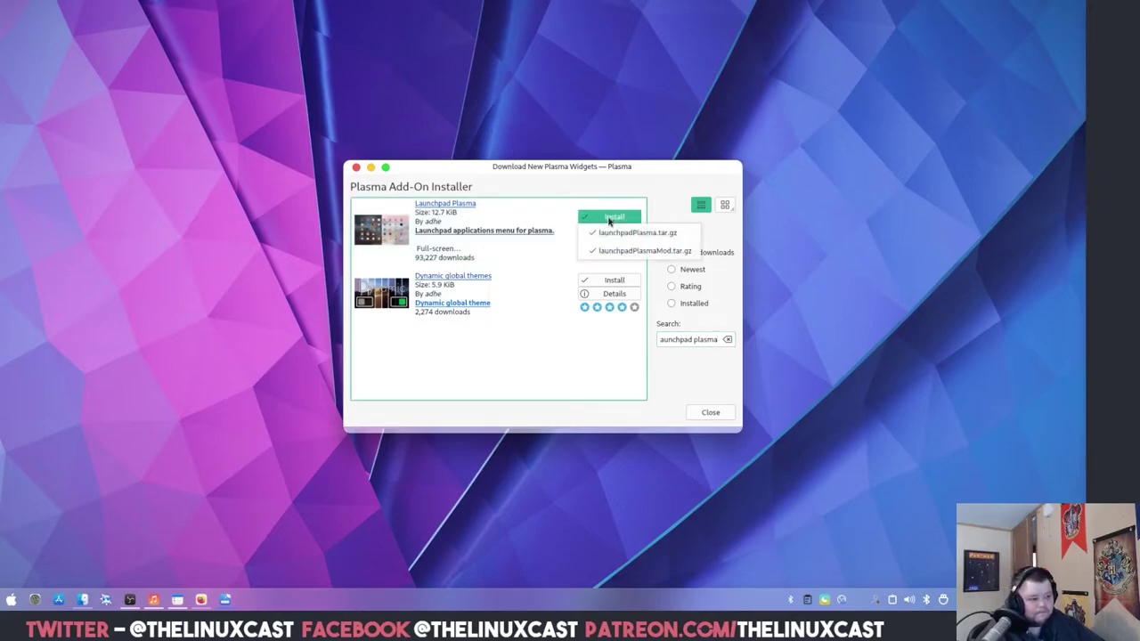
click(617, 233)
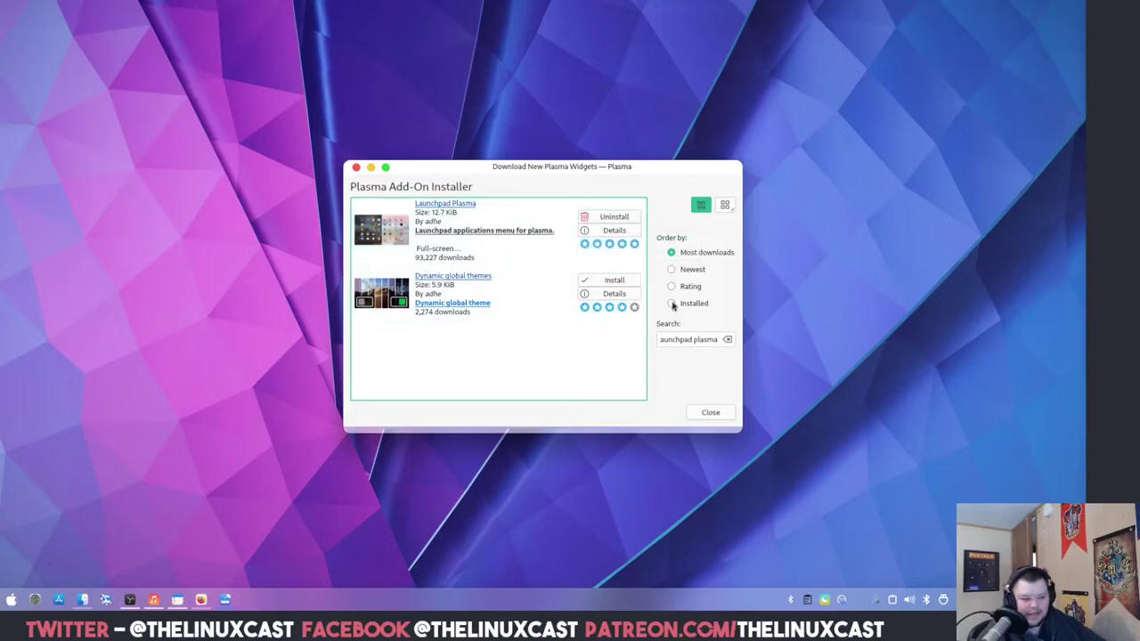
drag(719, 340, 658, 337)
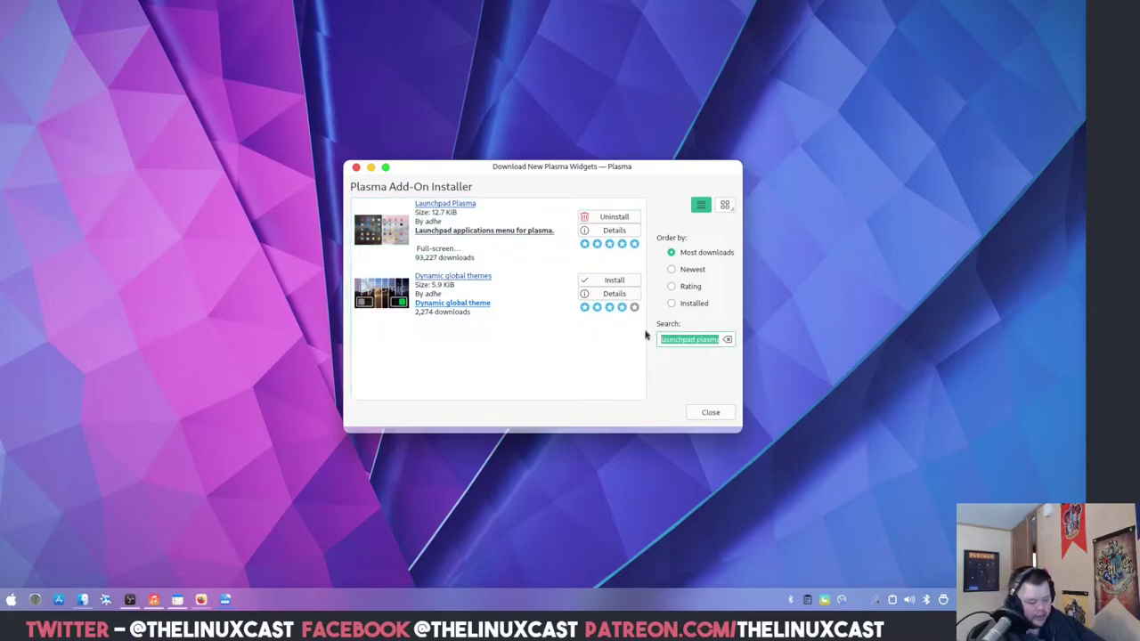
text(inl)
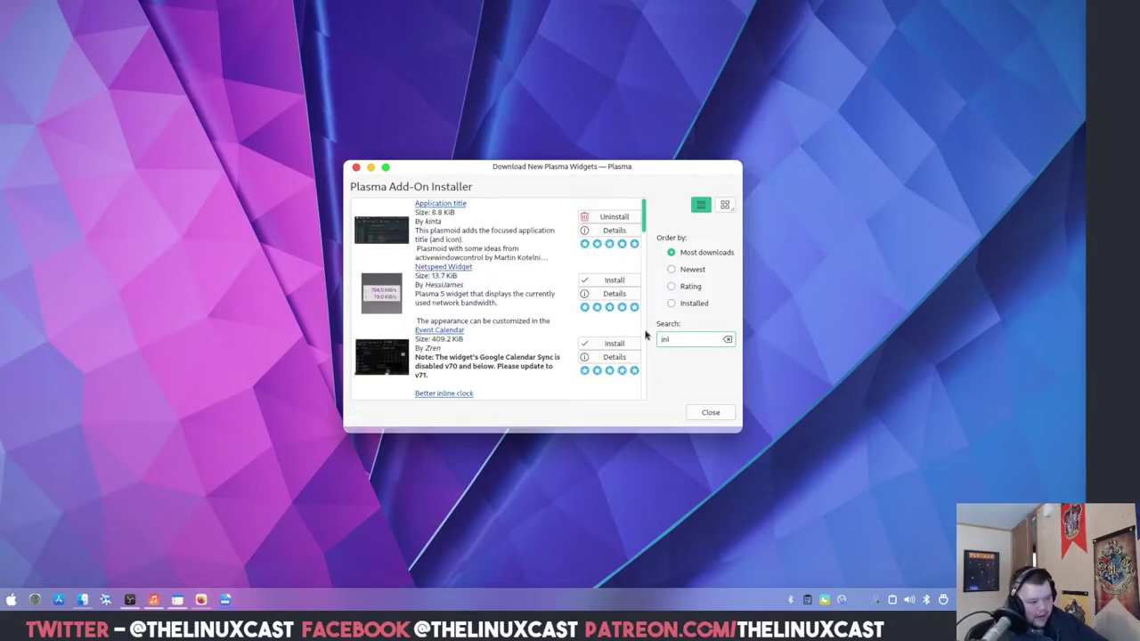
text(ine battery)
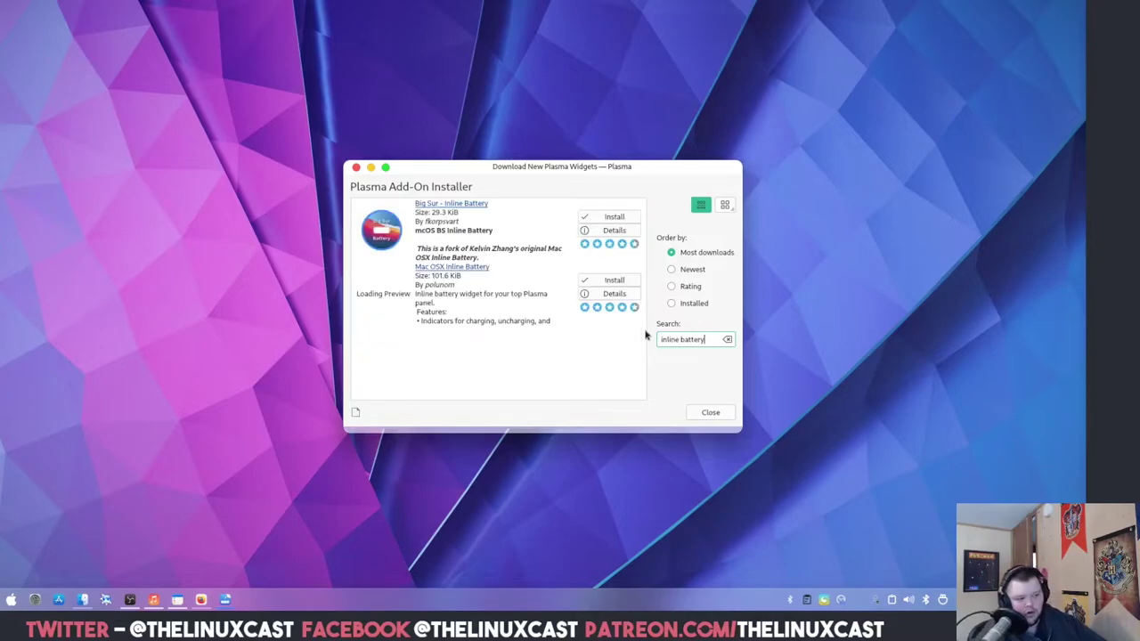
click(609, 218)
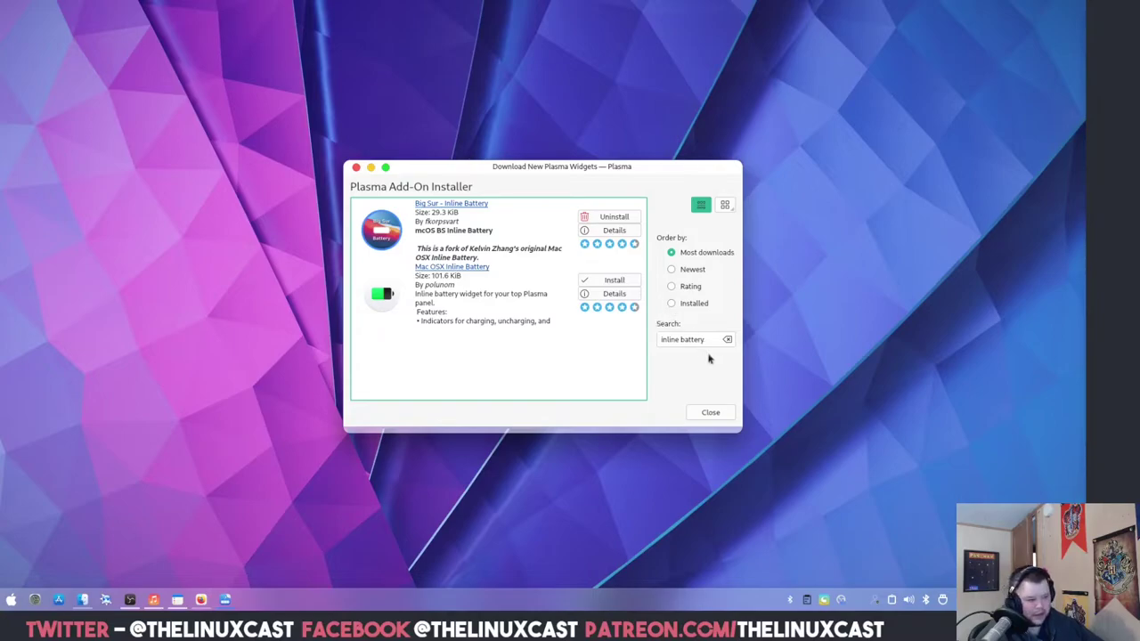
Search for "kpple menu" and "media player", installing the Kpple Menu and mediacontroller_plus widgets
drag(708, 339, 651, 343)
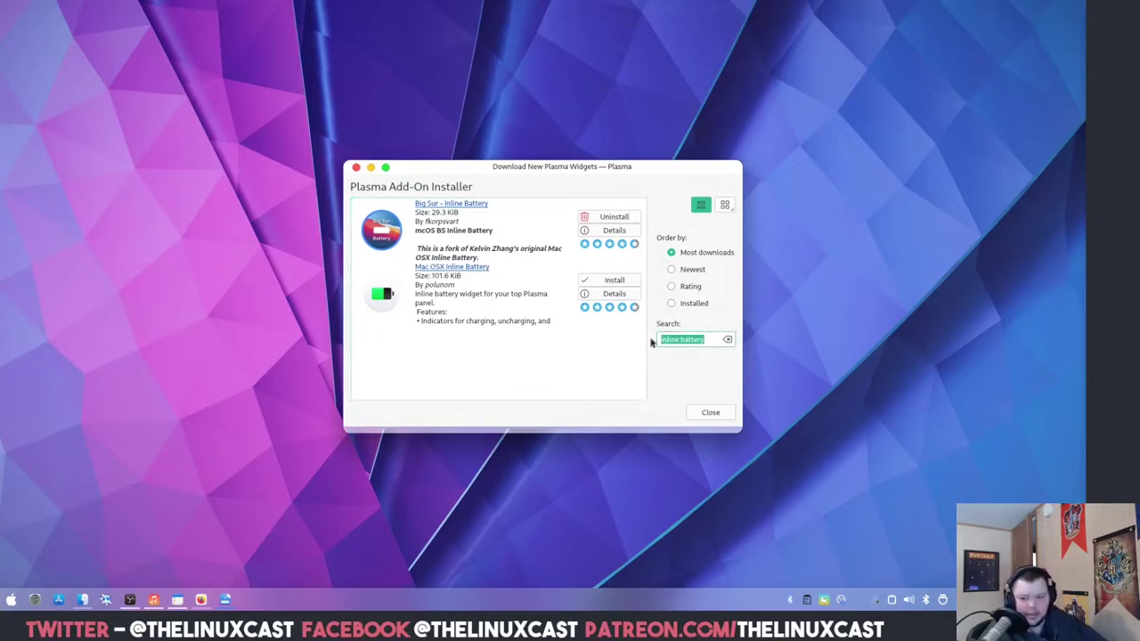
text(kpple men)
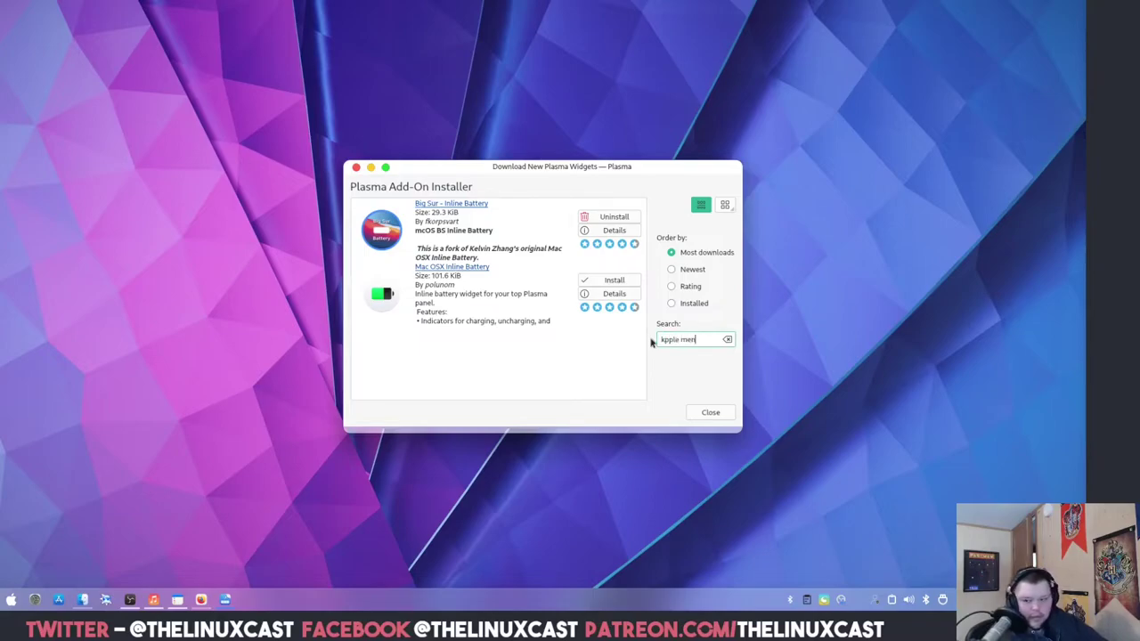
text(us)
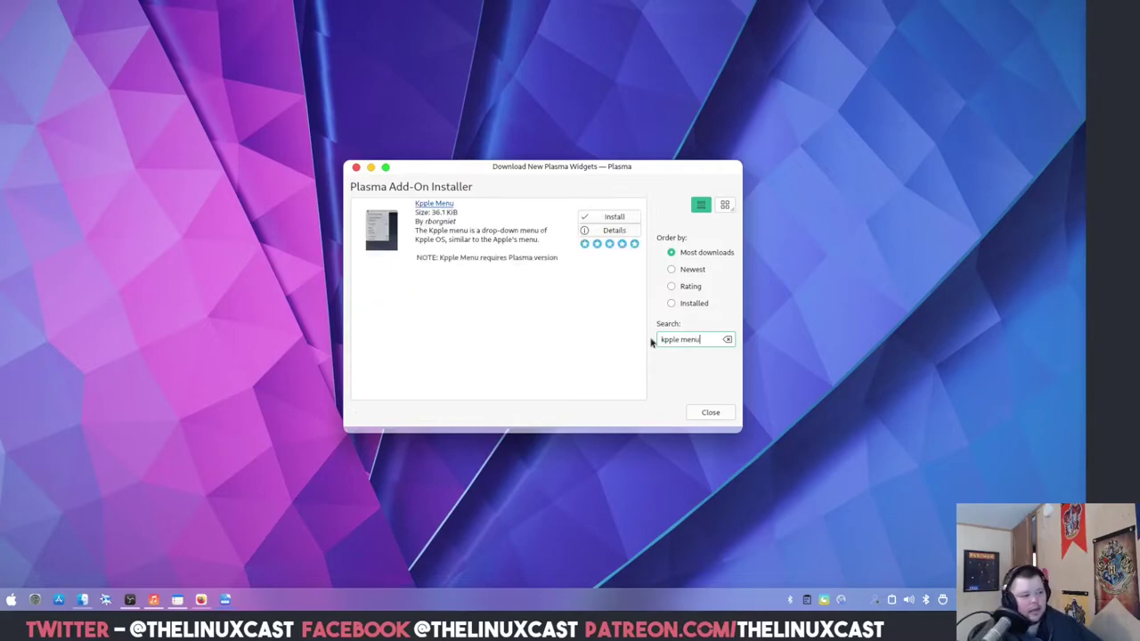
click(623, 221)
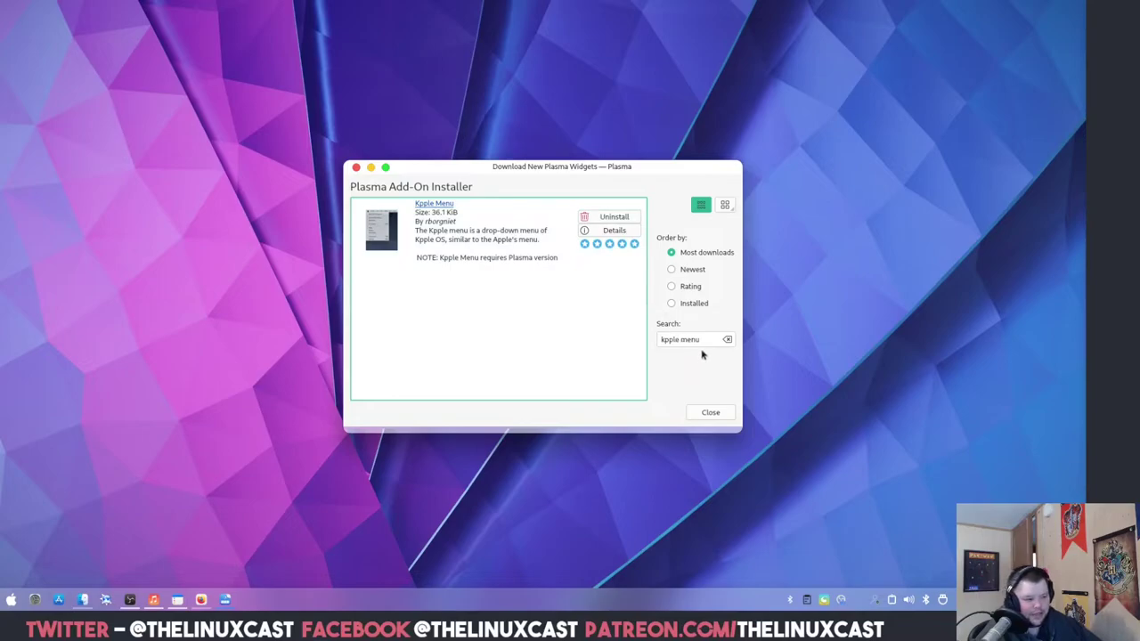
drag(703, 340, 628, 332)
text(media player)
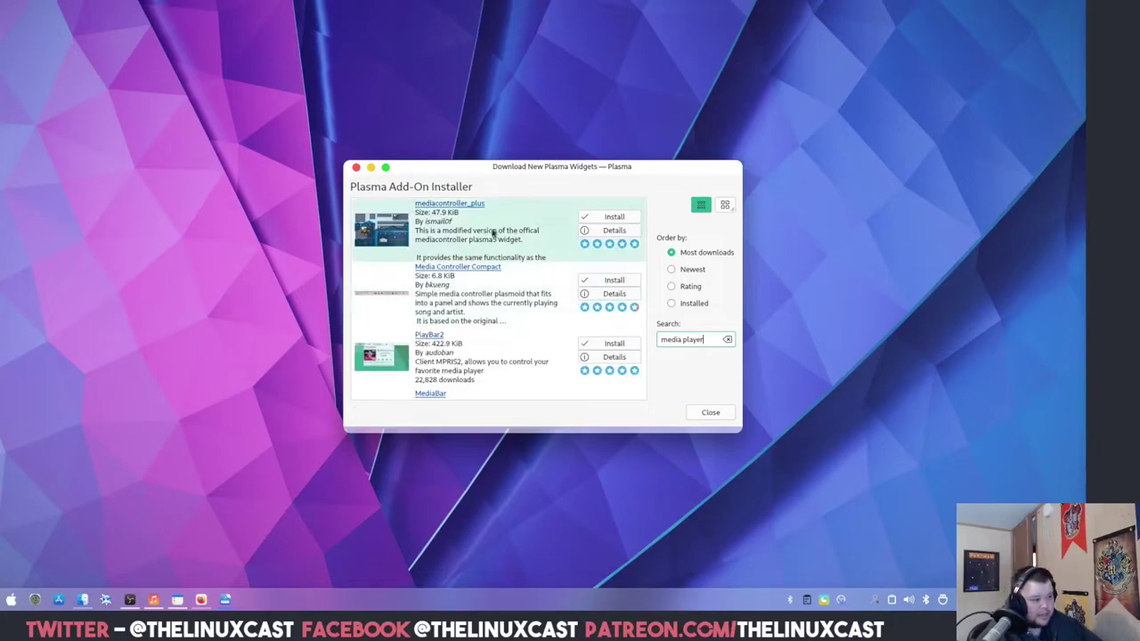
click(626, 220)
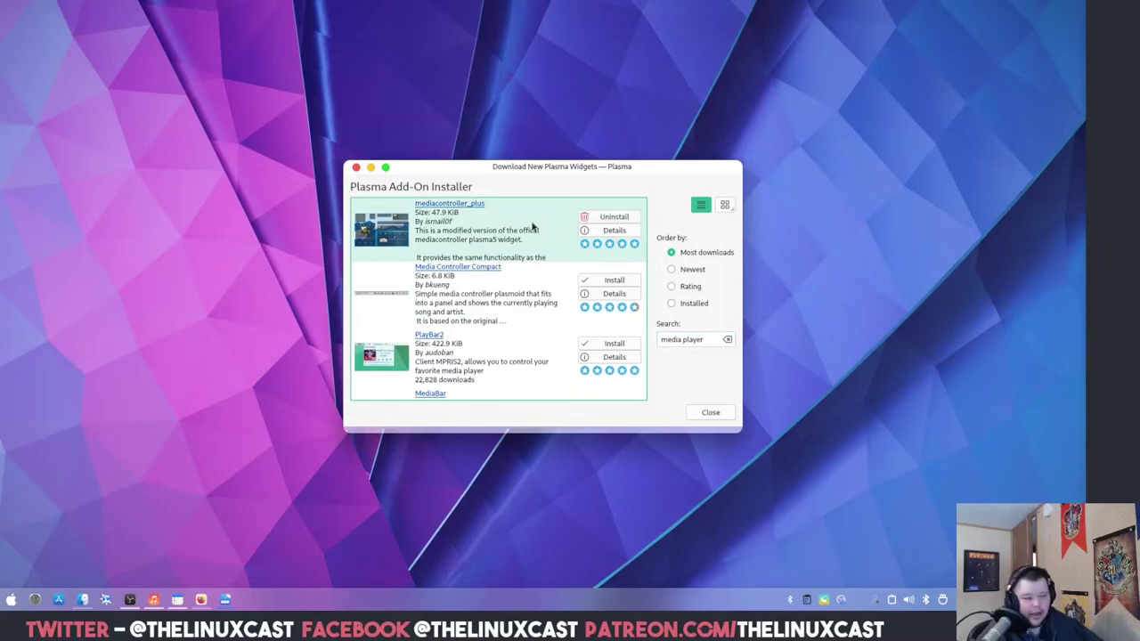
Search for "ditto", install the Ditto Menu widget, and close the widget downloader
drag(707, 339, 661, 333)
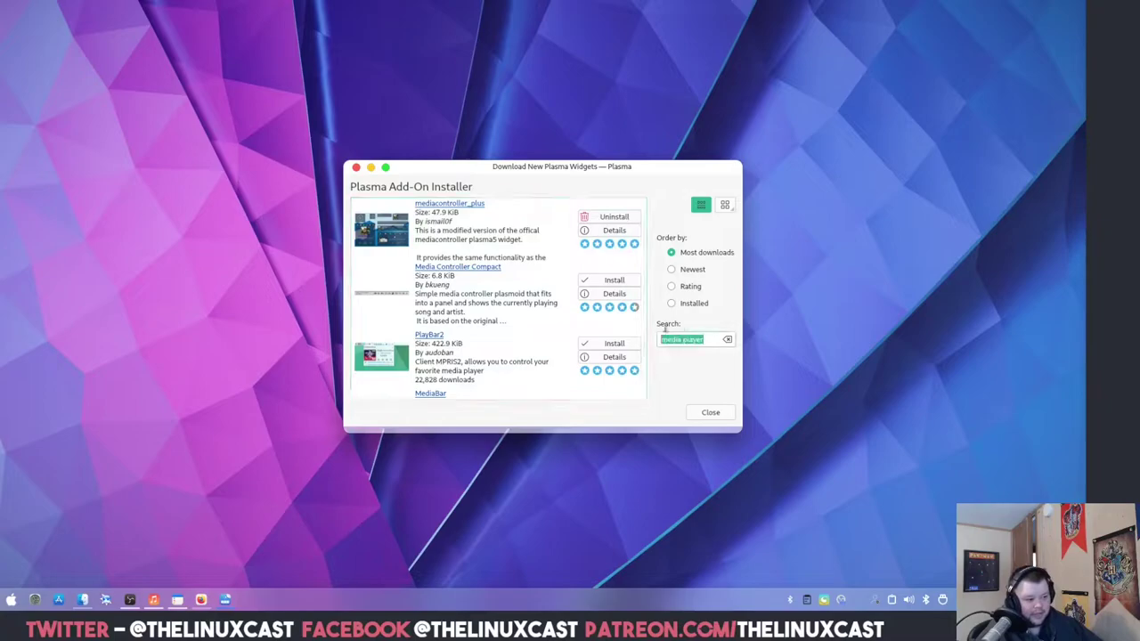
key(BackSpace)
text(dit)
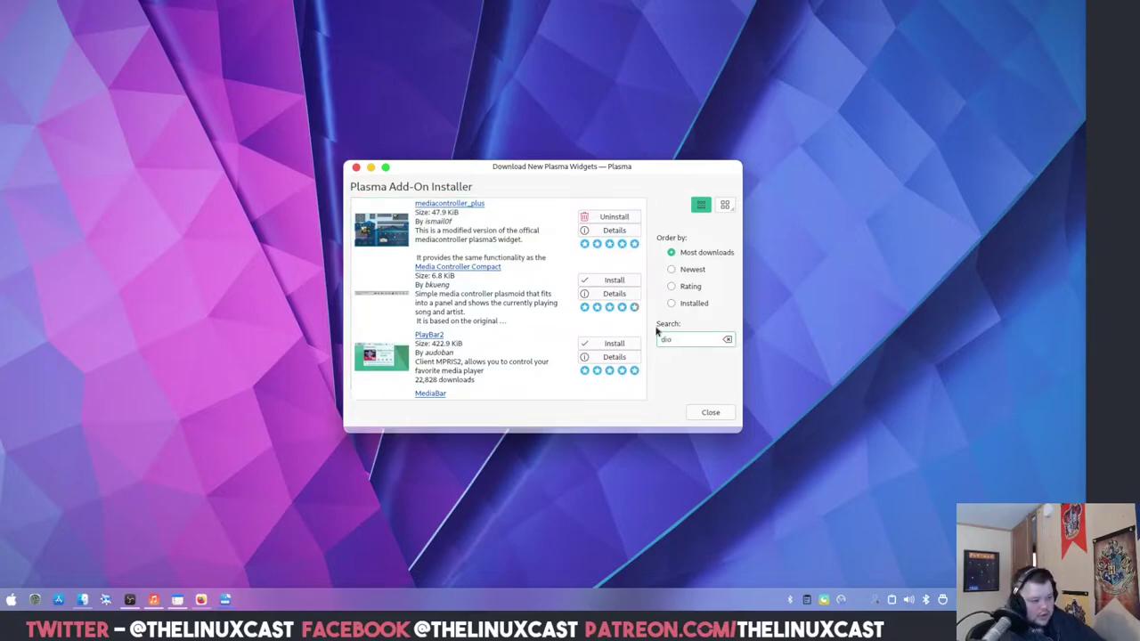
text(to)
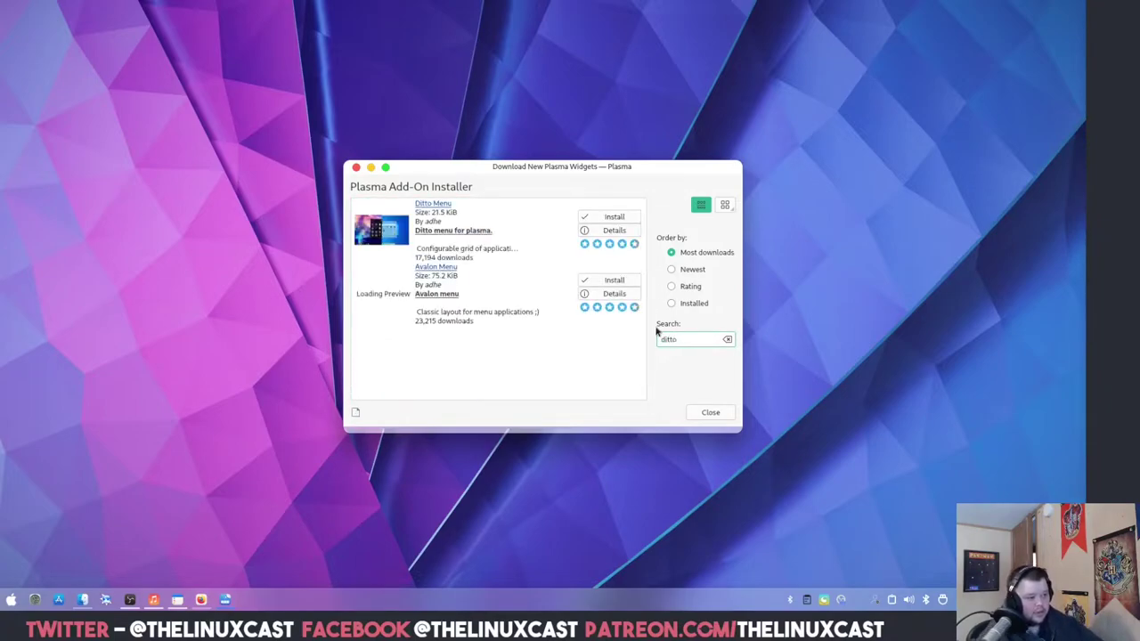
click(608, 218)
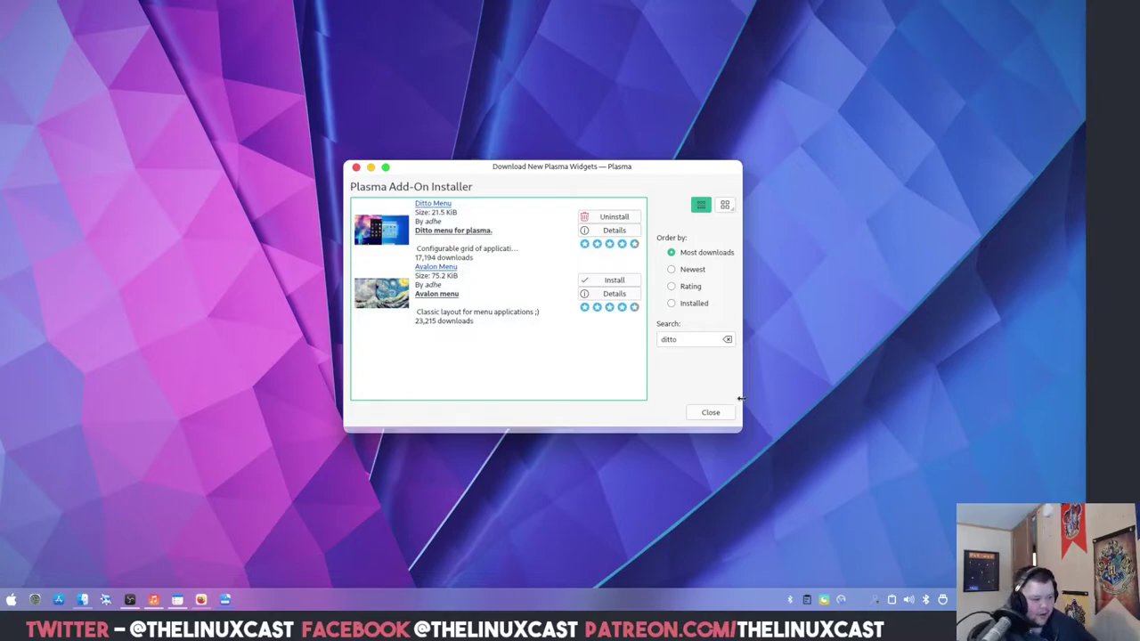
click(718, 413)
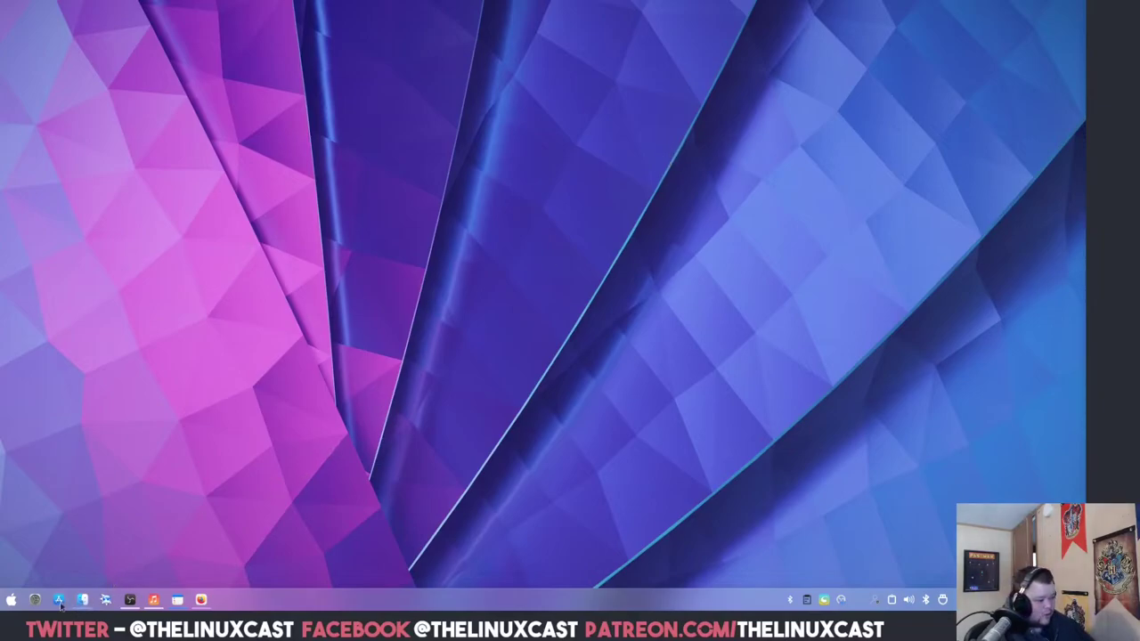
Open the application launcher menu from the desktop panel
click(10, 600)
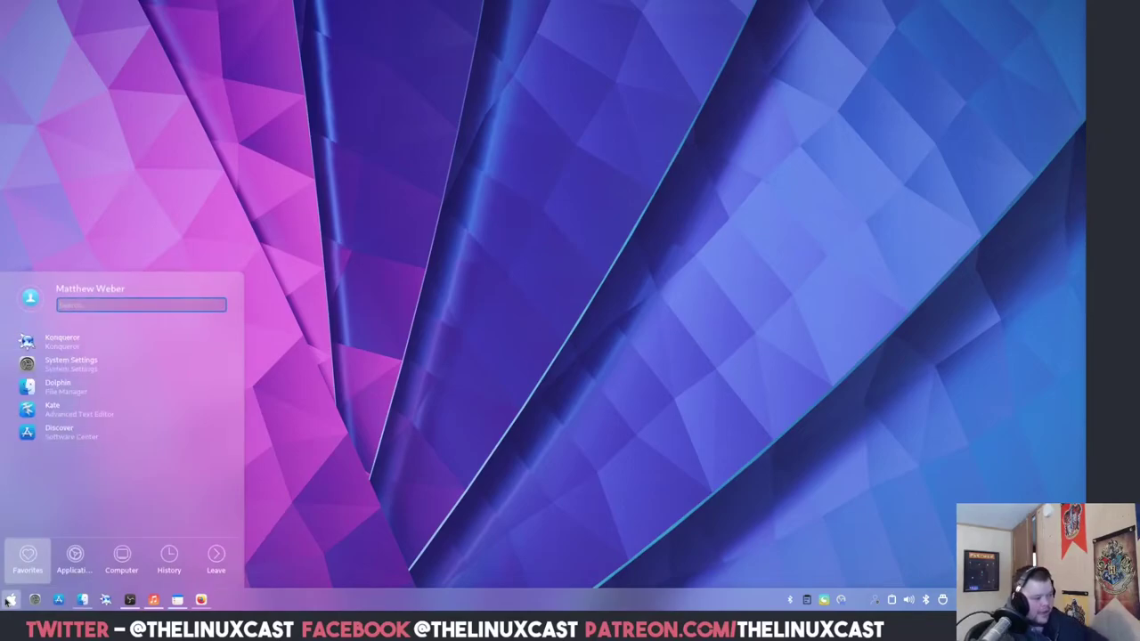
Open Add/Remove Software and search its packages for "latte"
text(pama)
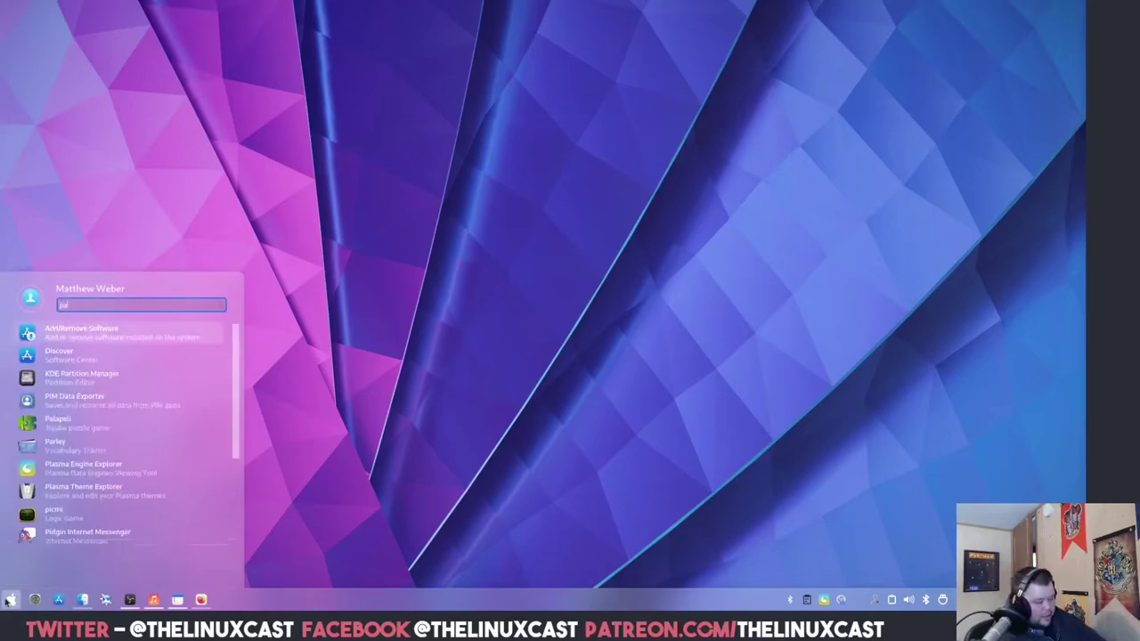
click(94, 329)
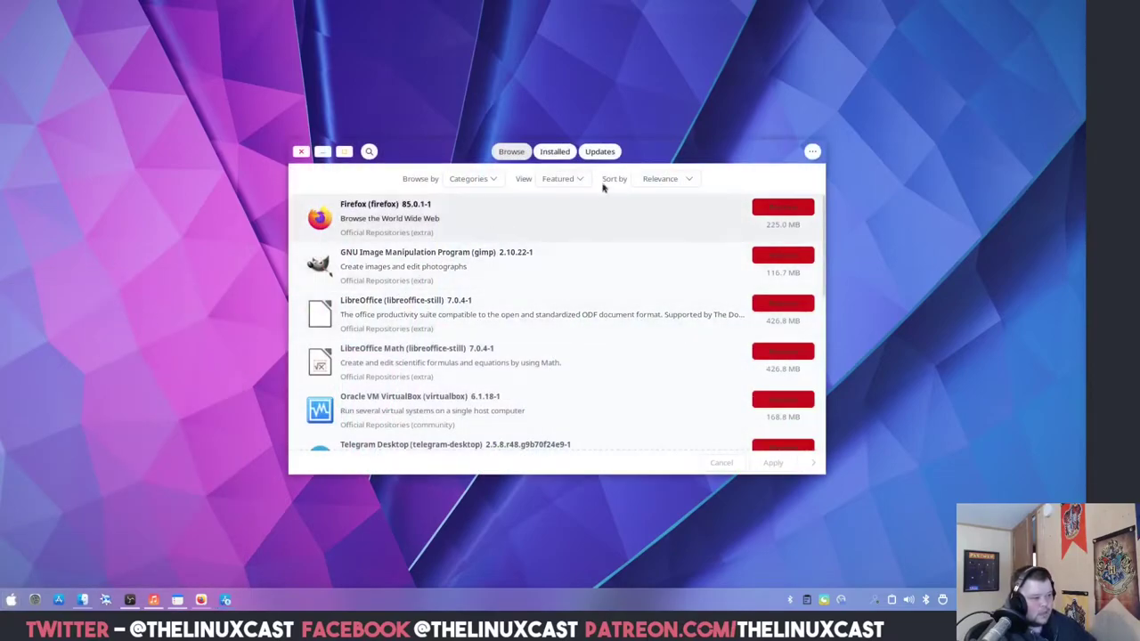
click(369, 153)
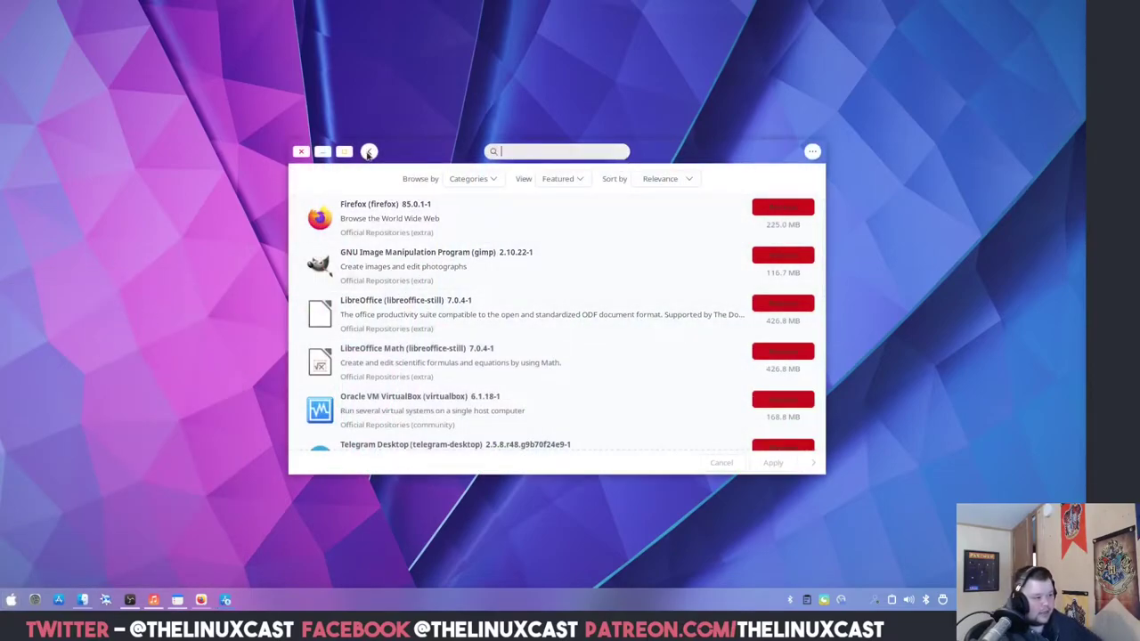
text(latte)
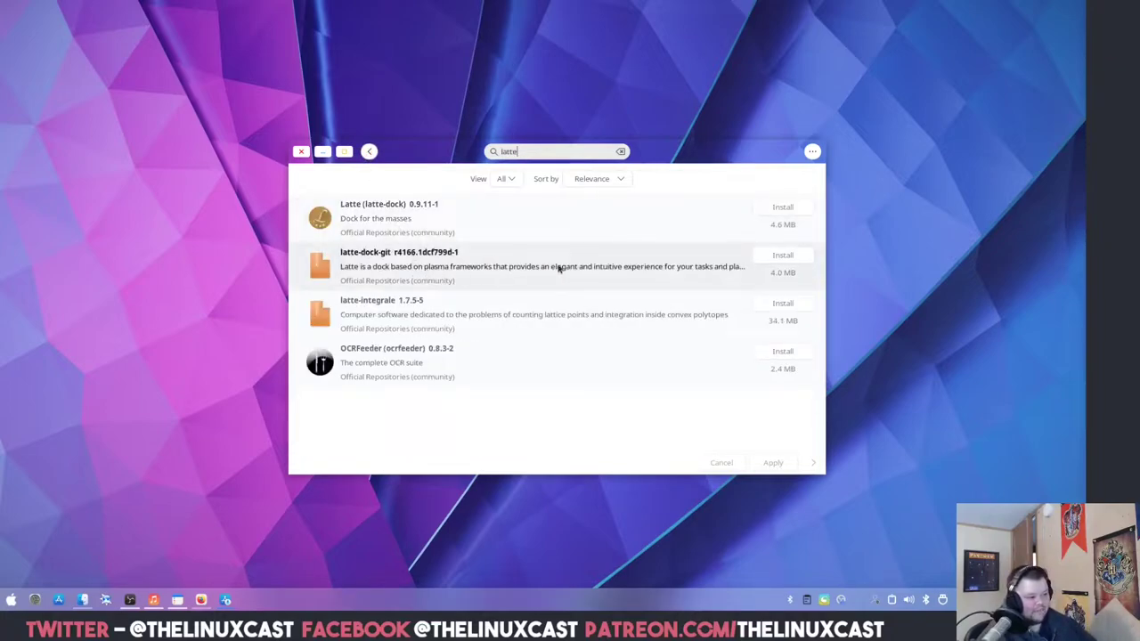
Install the latte-dock-git package without optional dependencies, authenticating with the account password, and close the package manager
click(783, 256)
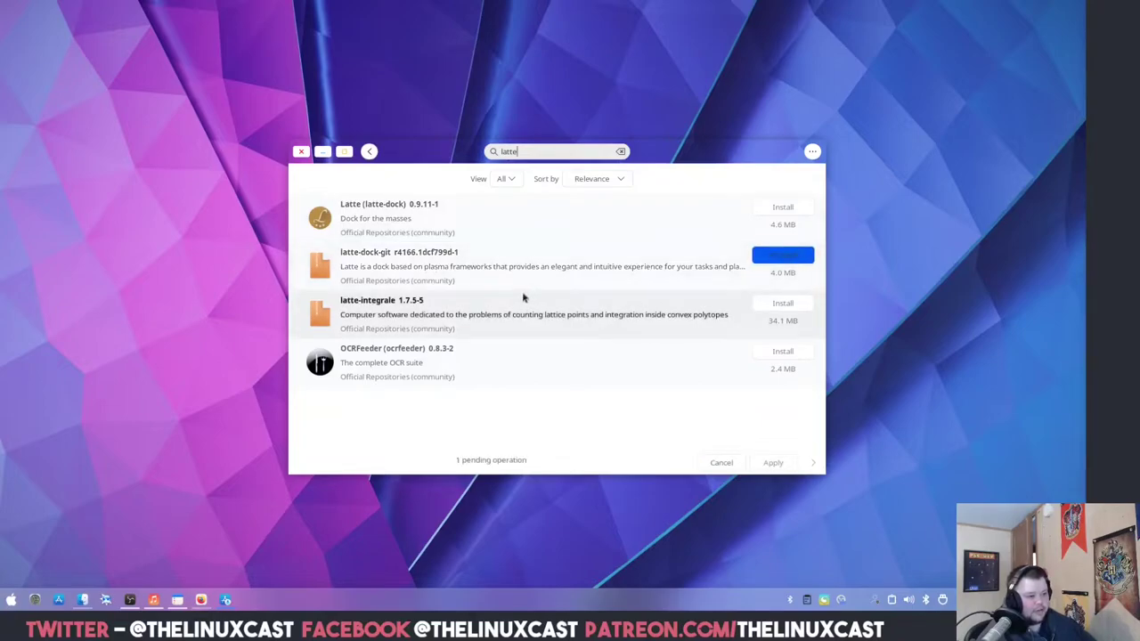
click(783, 464)
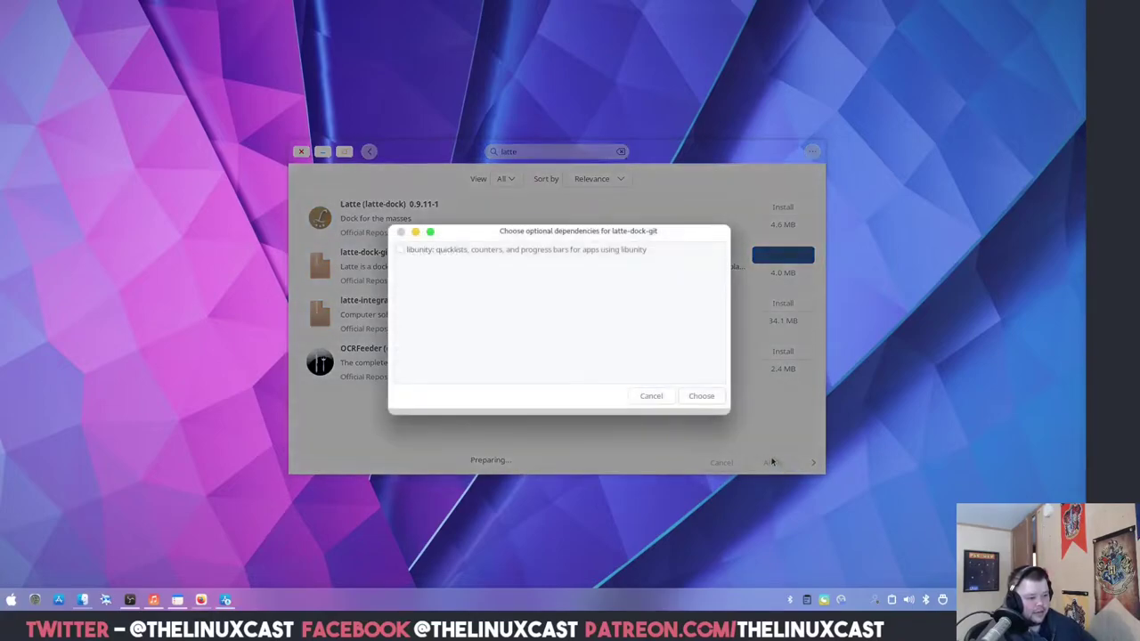
click(683, 397)
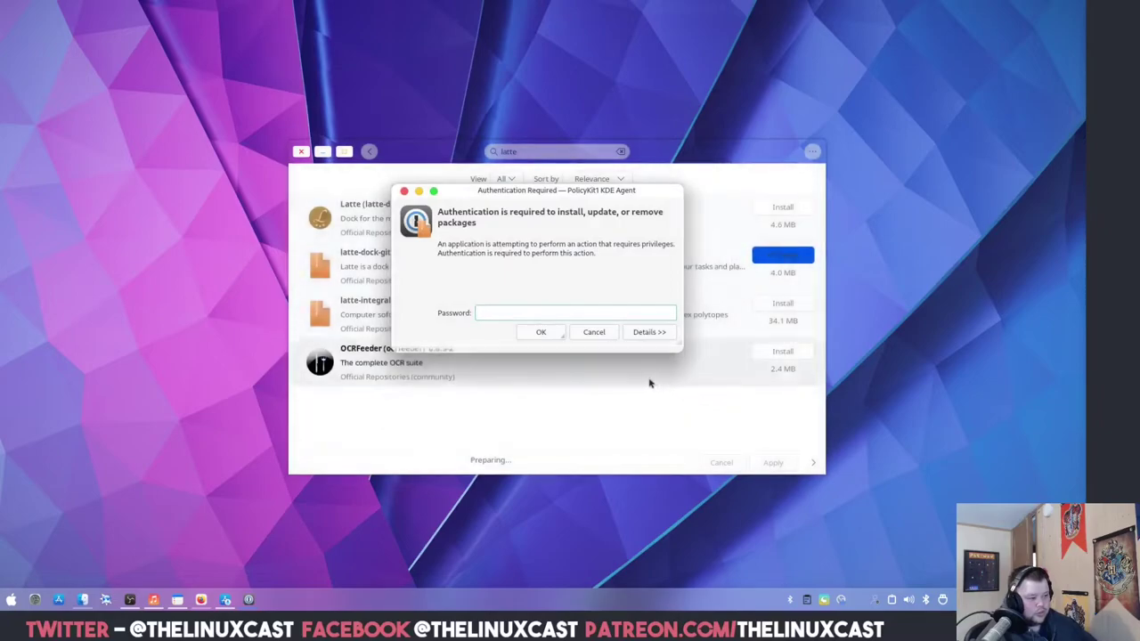
text(•••••)
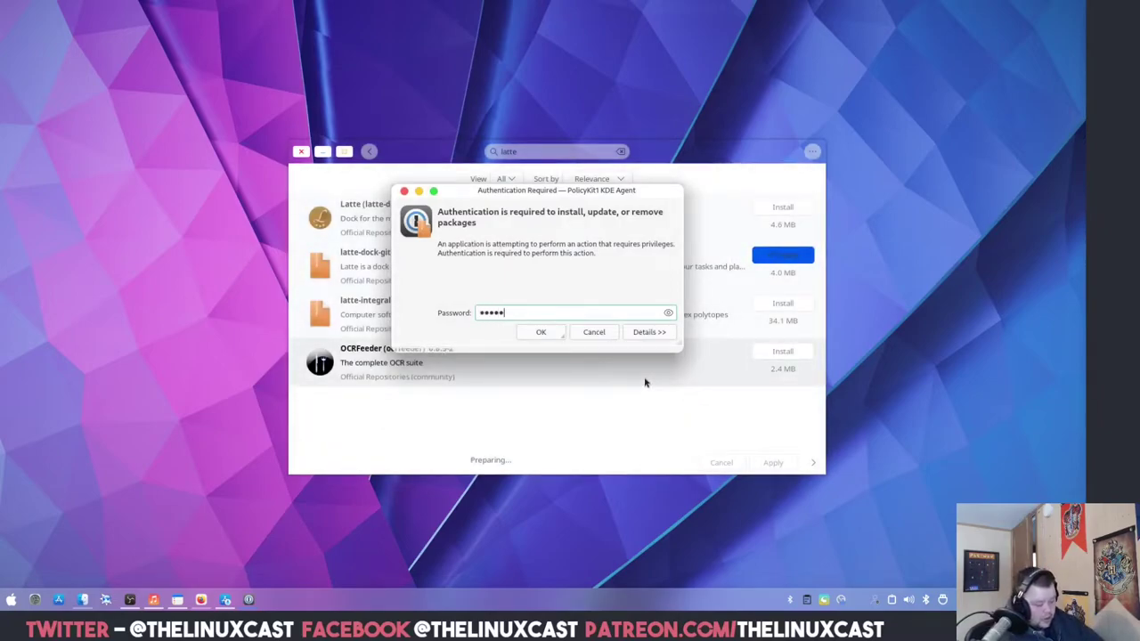
text(•••••)
key(Return)
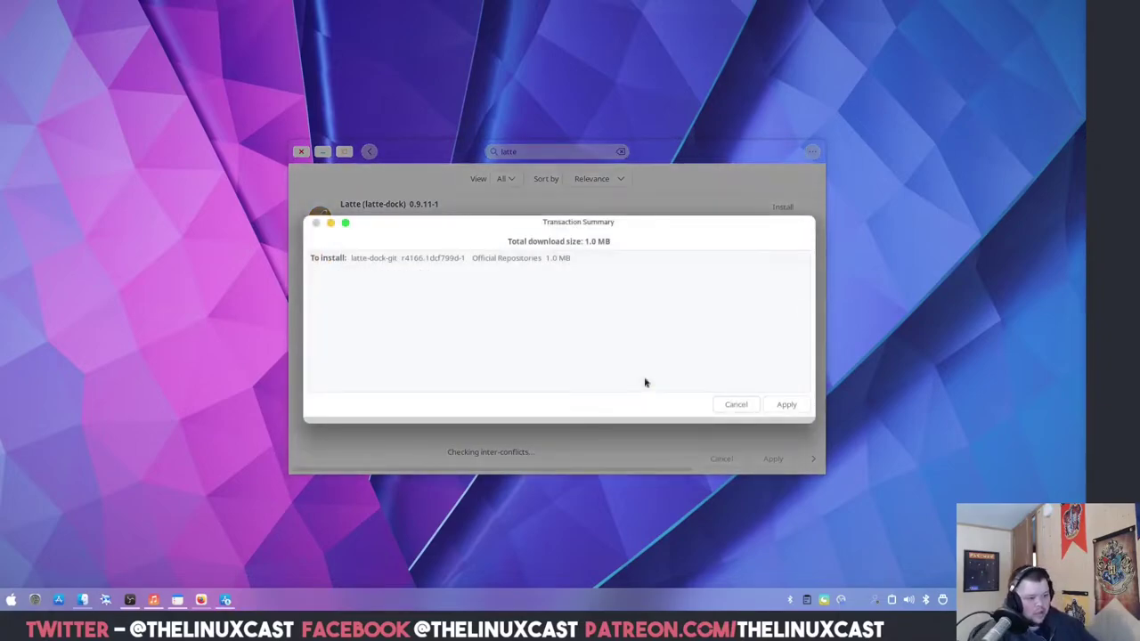
click(788, 405)
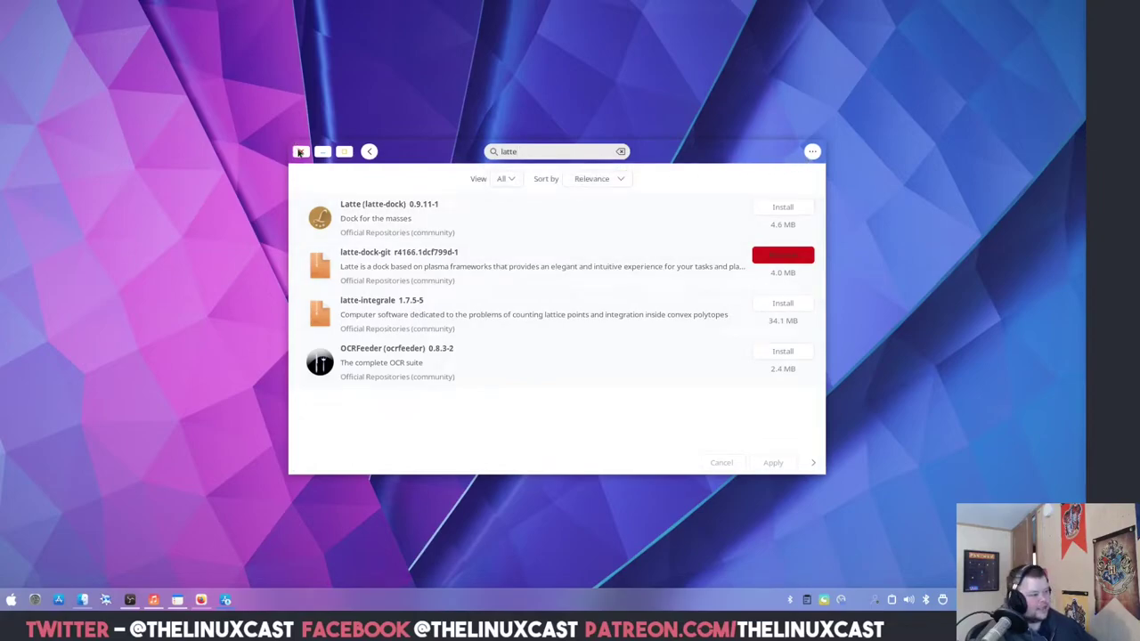
drag(356, 152, 490, 140)
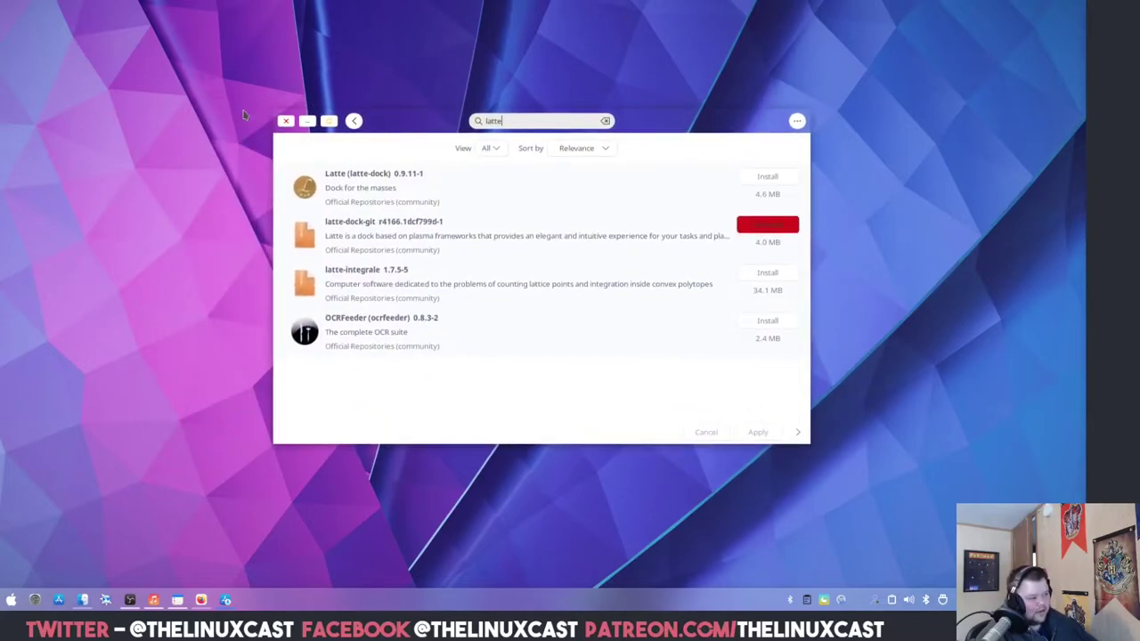
click(286, 122)
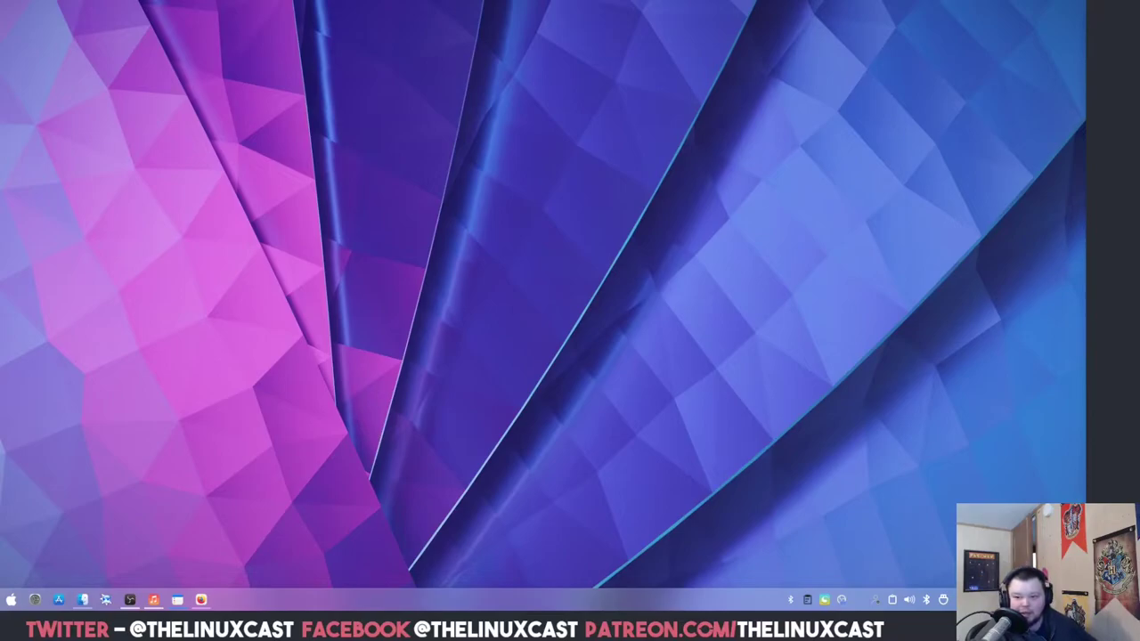
click(201, 600)
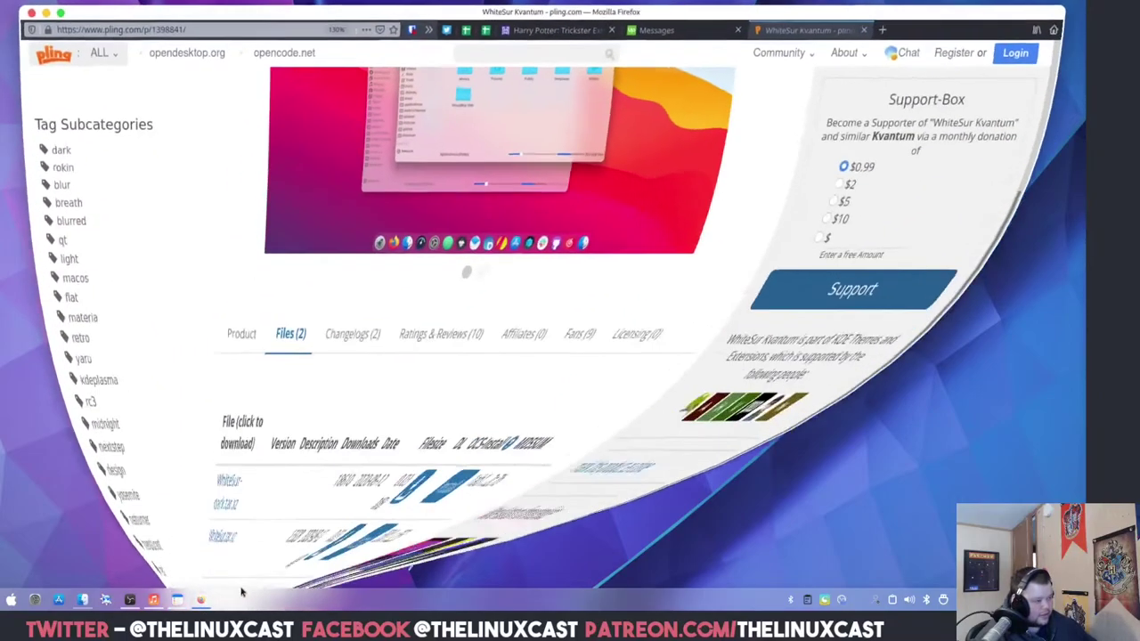
click(168, 25)
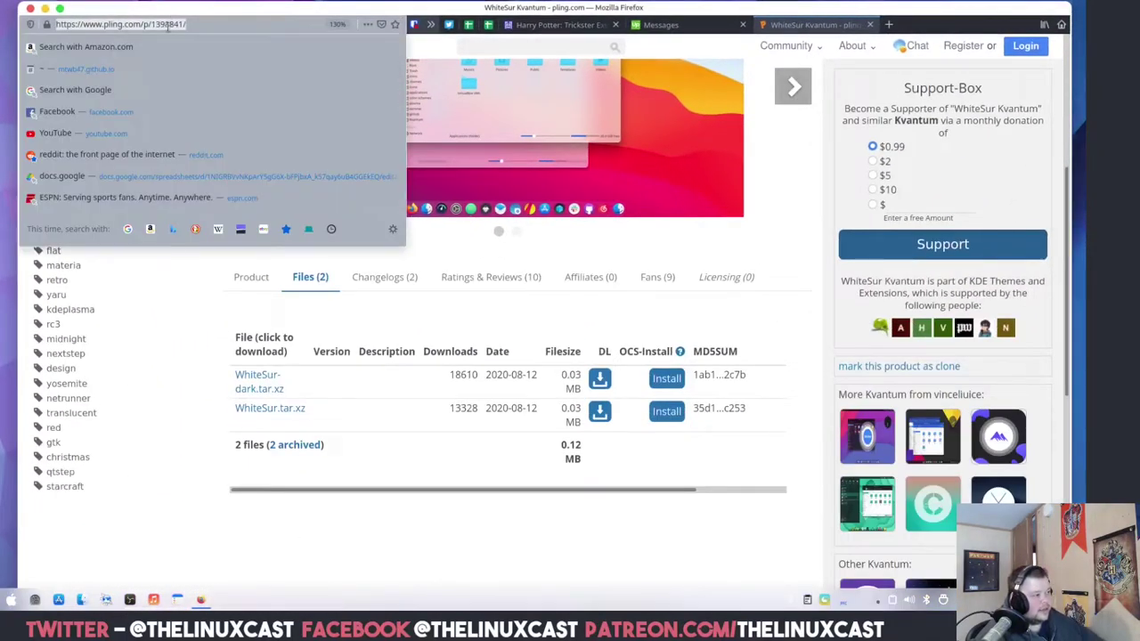
text(https://www.pling.com/p/1399346)
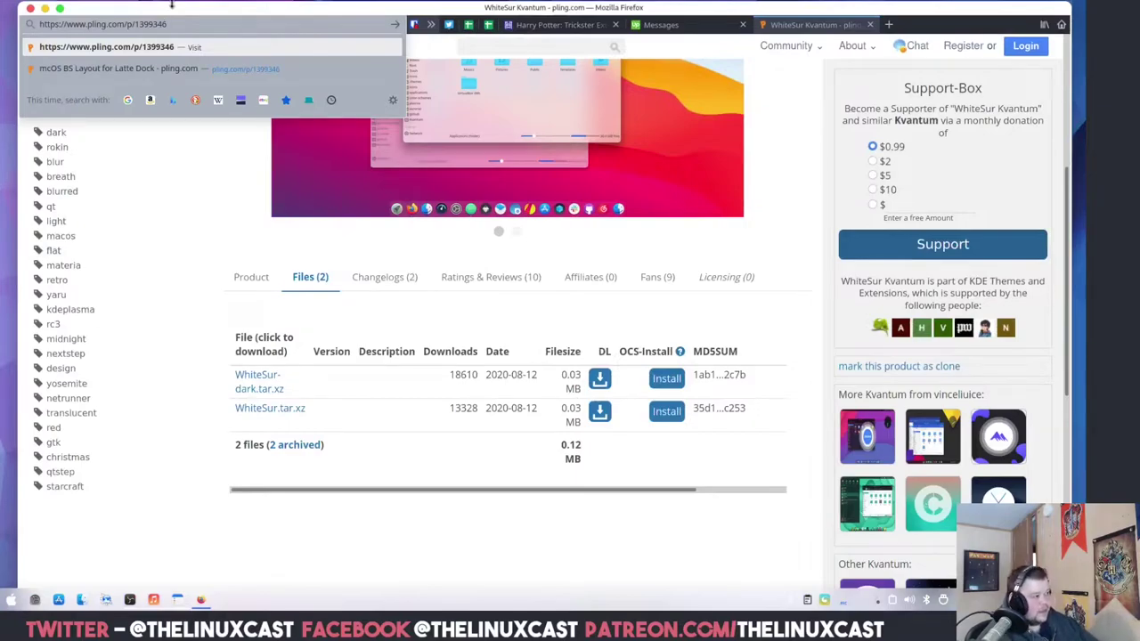
key(Return)
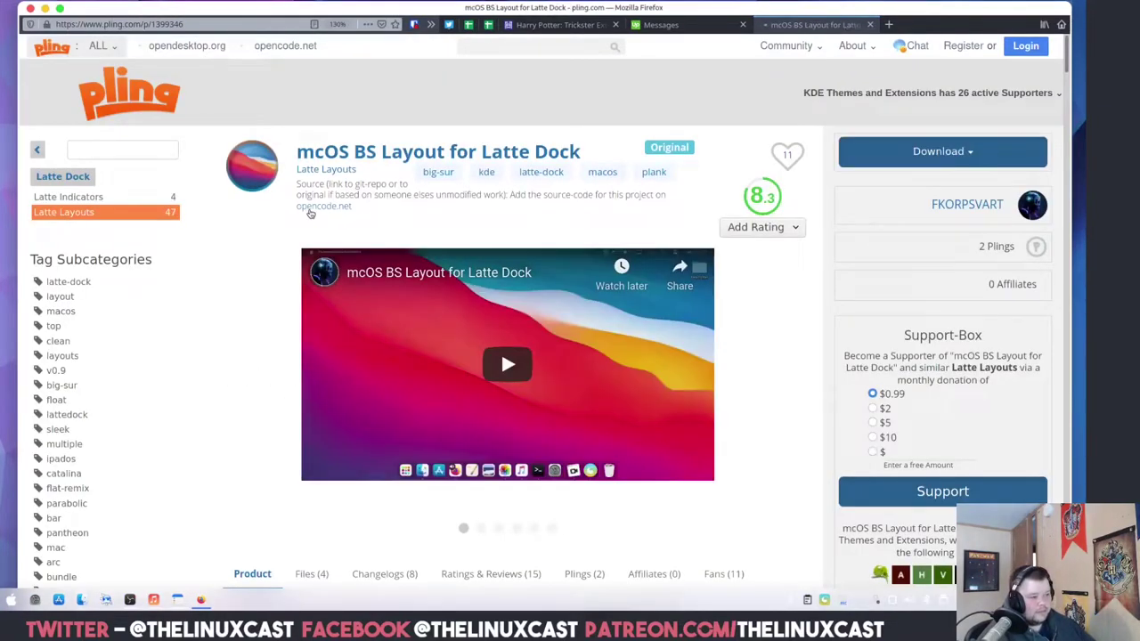
Download mcOS-BigSur-Large.layout.latte.zip from the product's files and save it in the Downloads folder
scroll(354, 201, down, 2)
scroll(354, 201, down, 4)
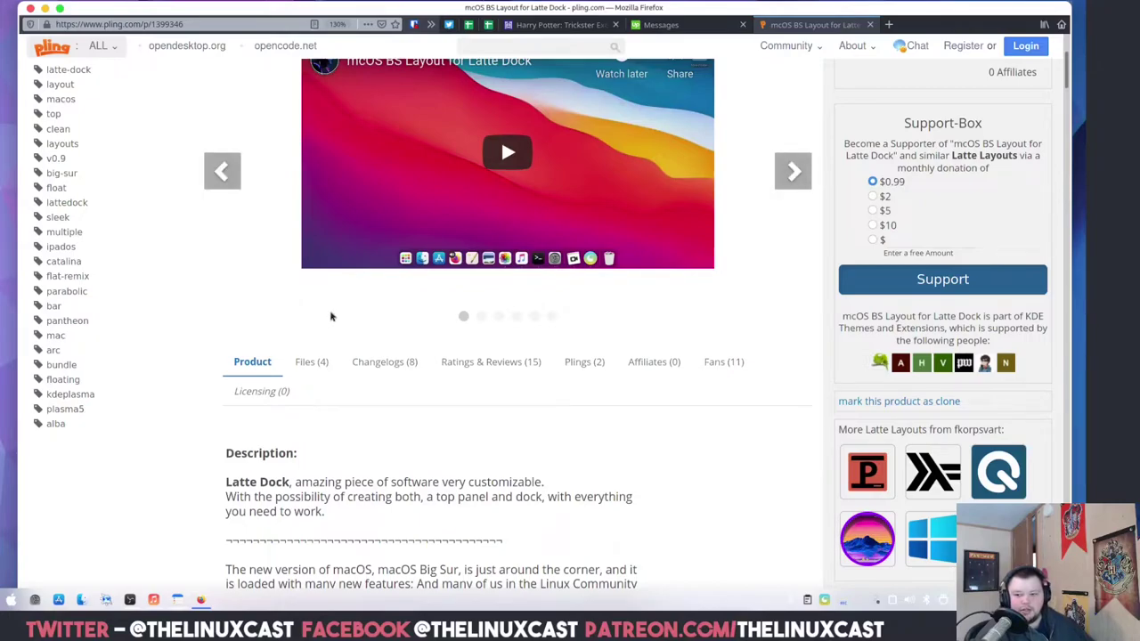
click(319, 364)
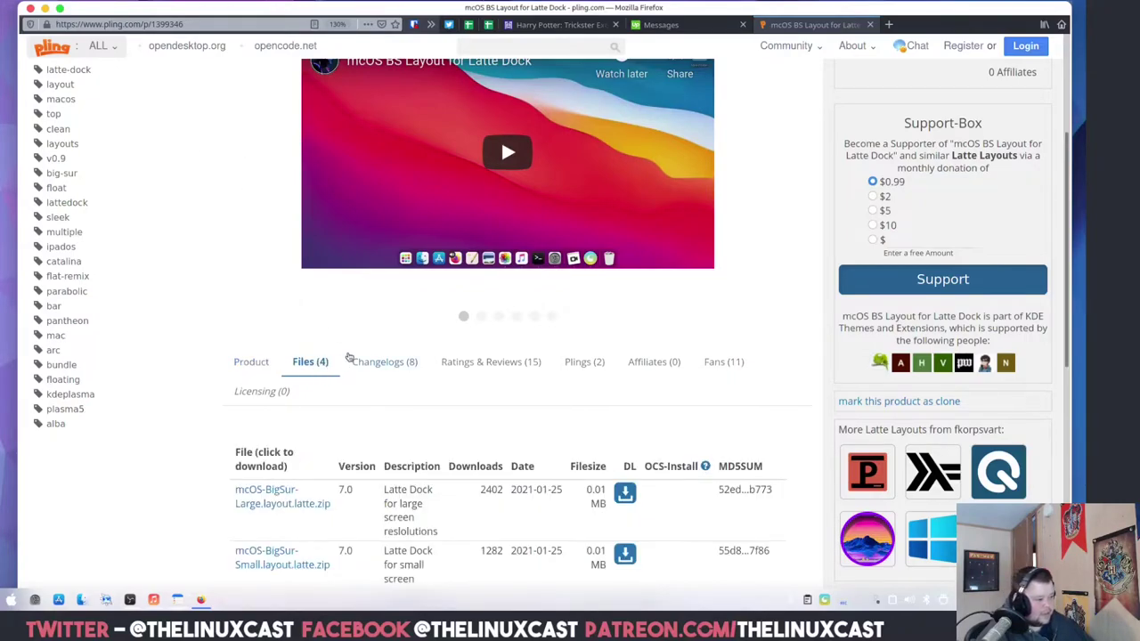
scroll(349, 356, down, 3)
click(626, 325)
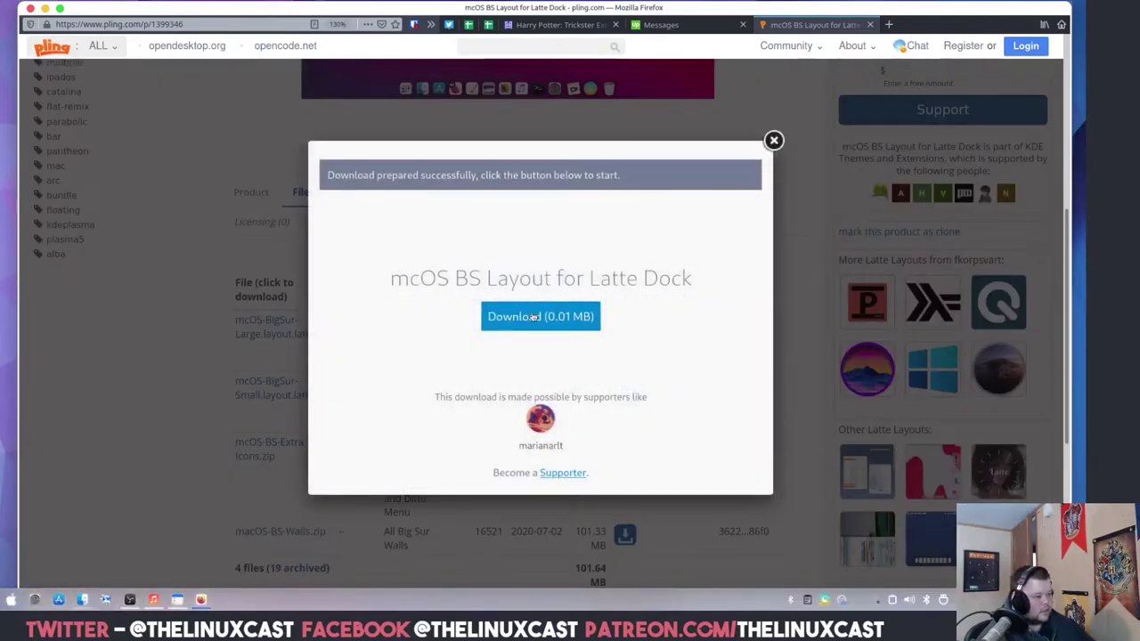
click(533, 318)
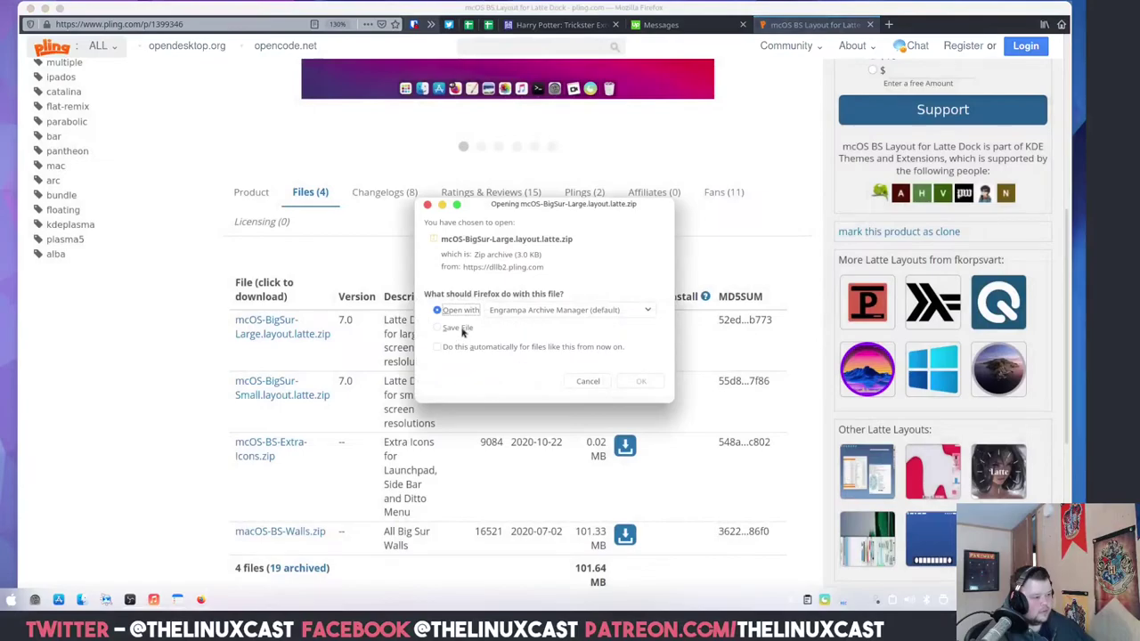
click(461, 329)
click(650, 385)
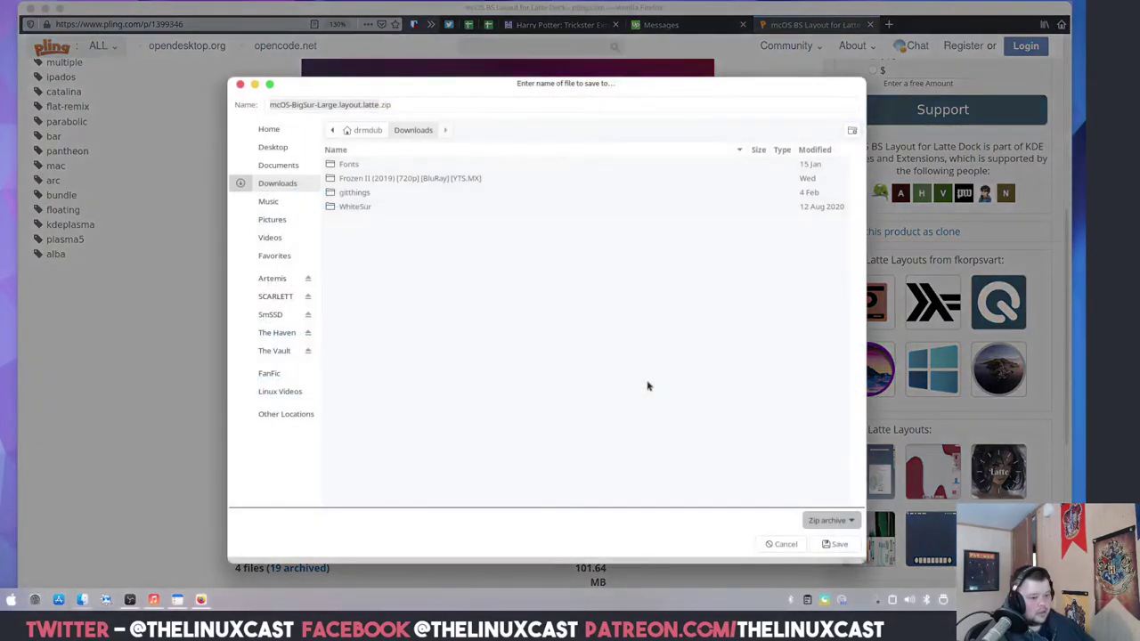
click(837, 545)
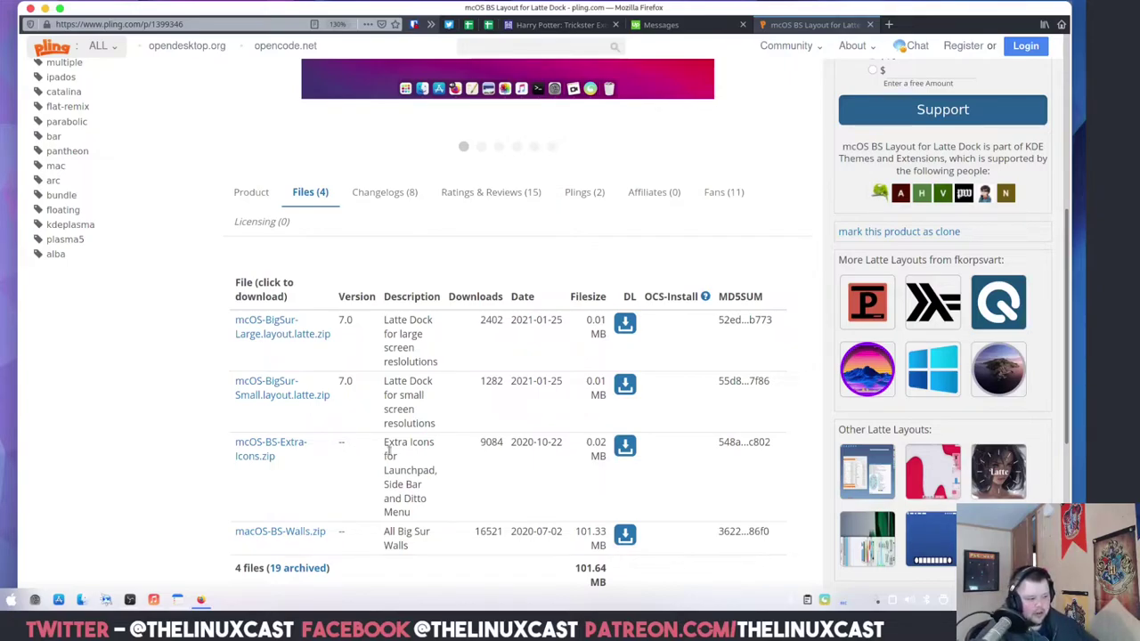
Download mcOS-BS-Extra-Icons.zip and save it in the Downloads folder
click(626, 445)
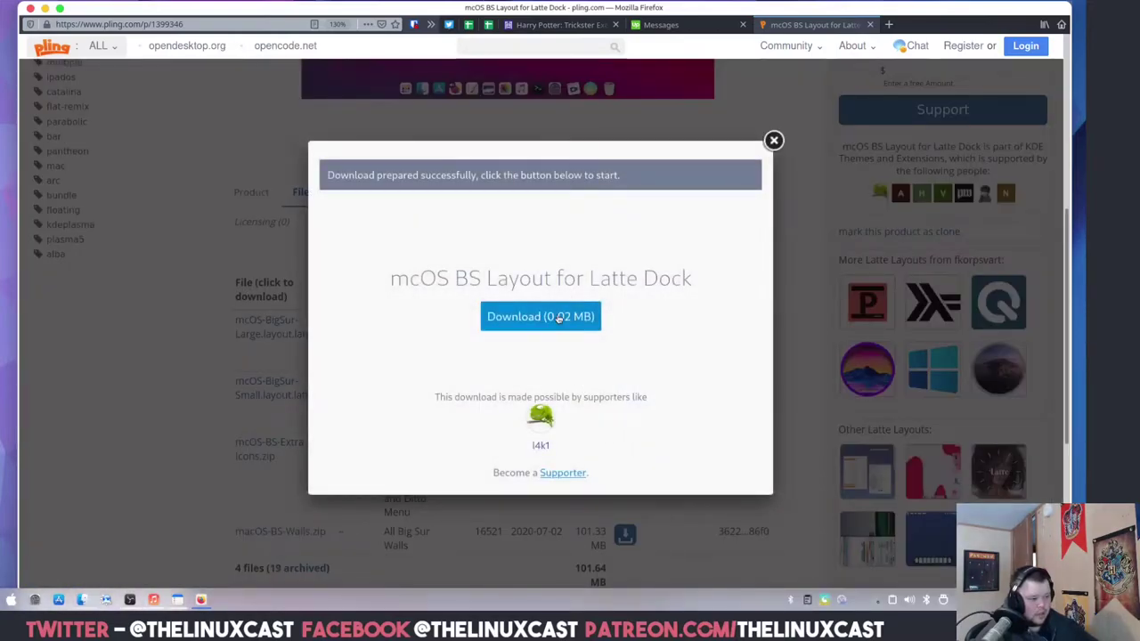
click(560, 316)
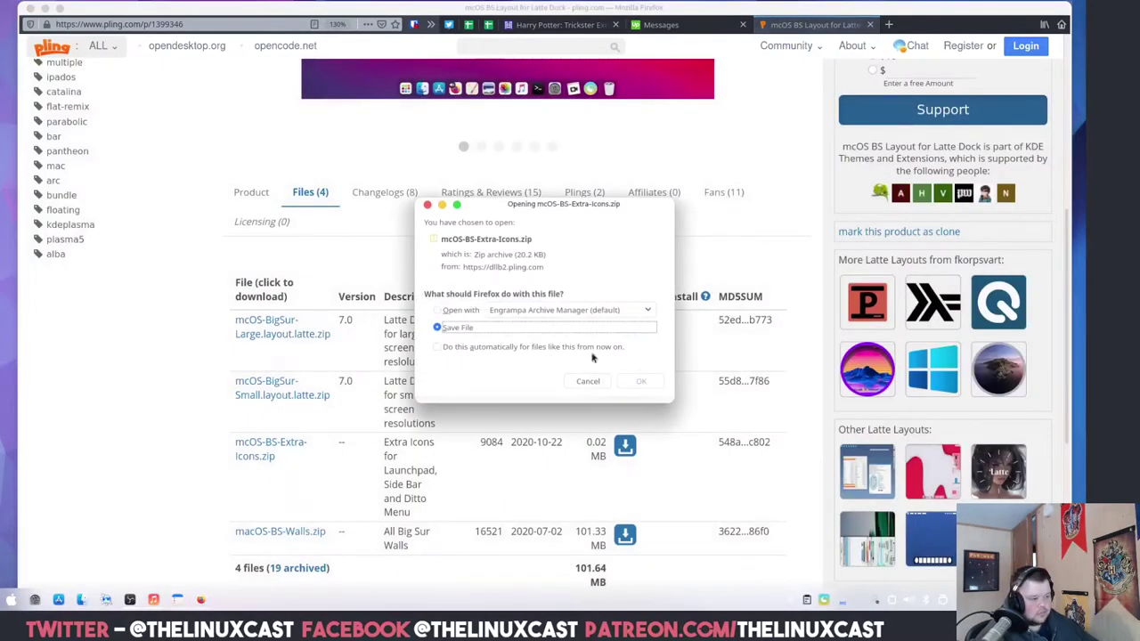
click(638, 382)
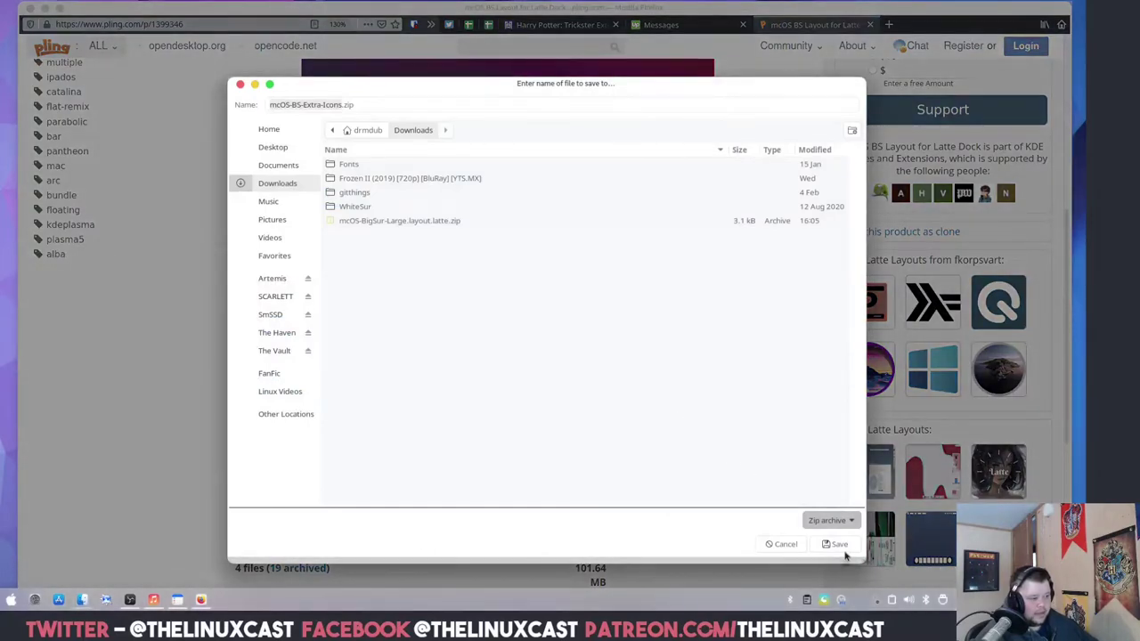
click(842, 547)
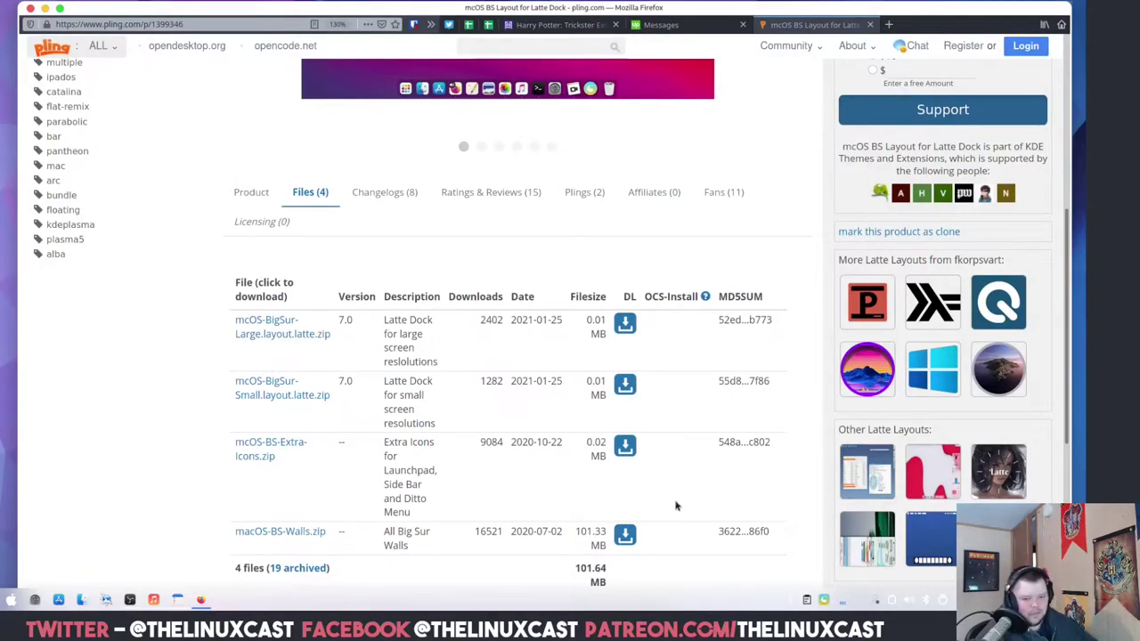
Download the wallpaper archive macOS-BS-Walls.zip and save it in the Downloads folder
click(624, 535)
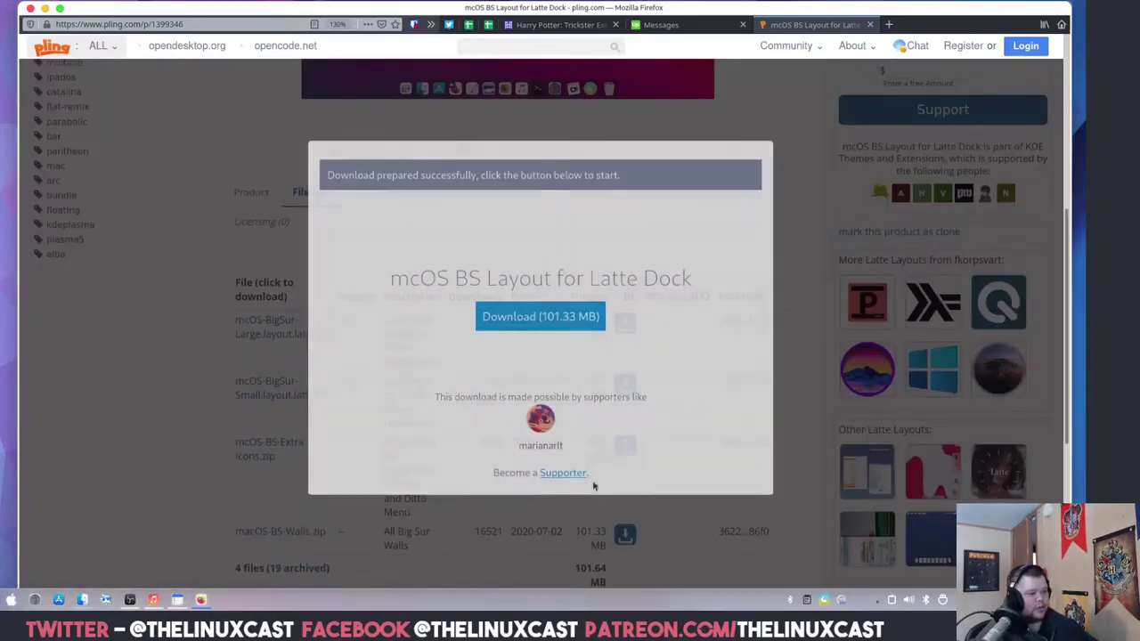
click(544, 318)
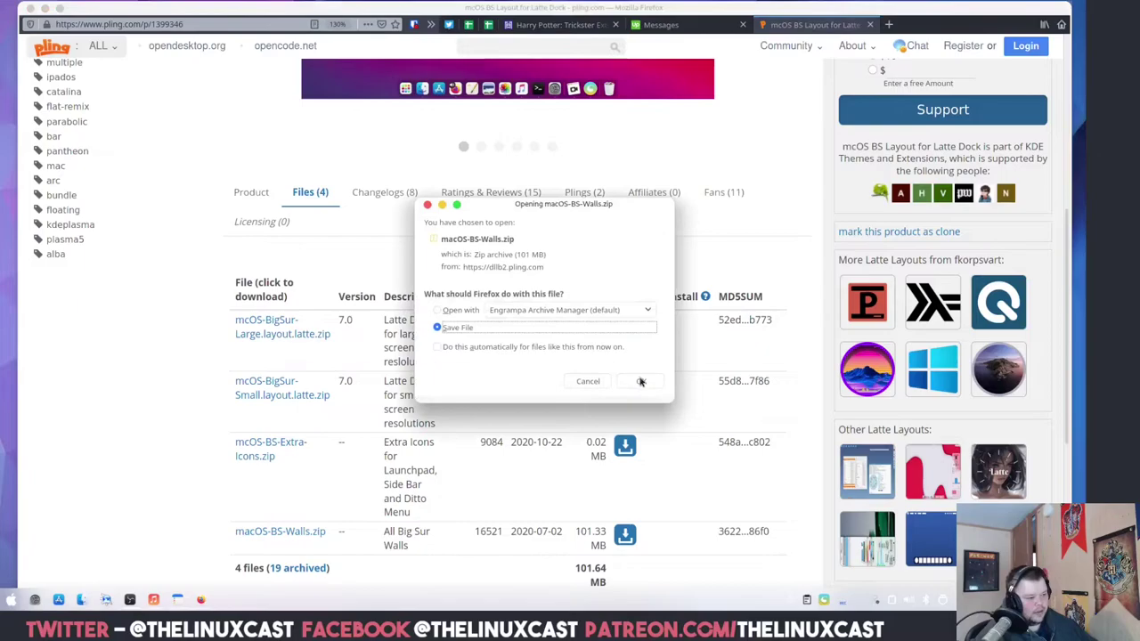
click(641, 382)
click(835, 543)
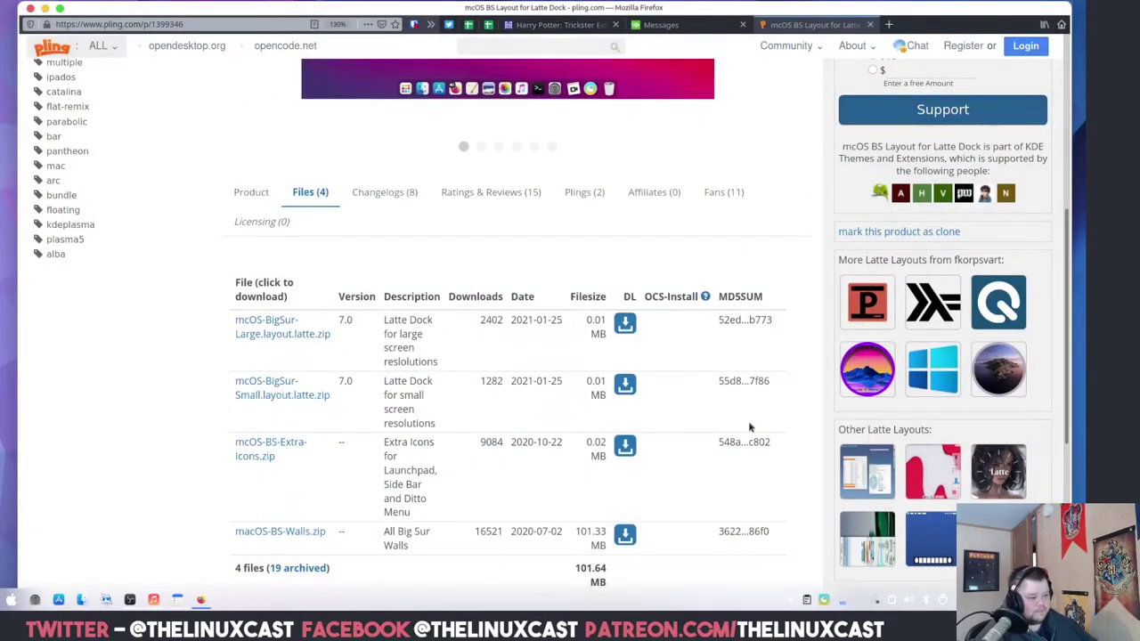
scroll(751, 428, down, 3)
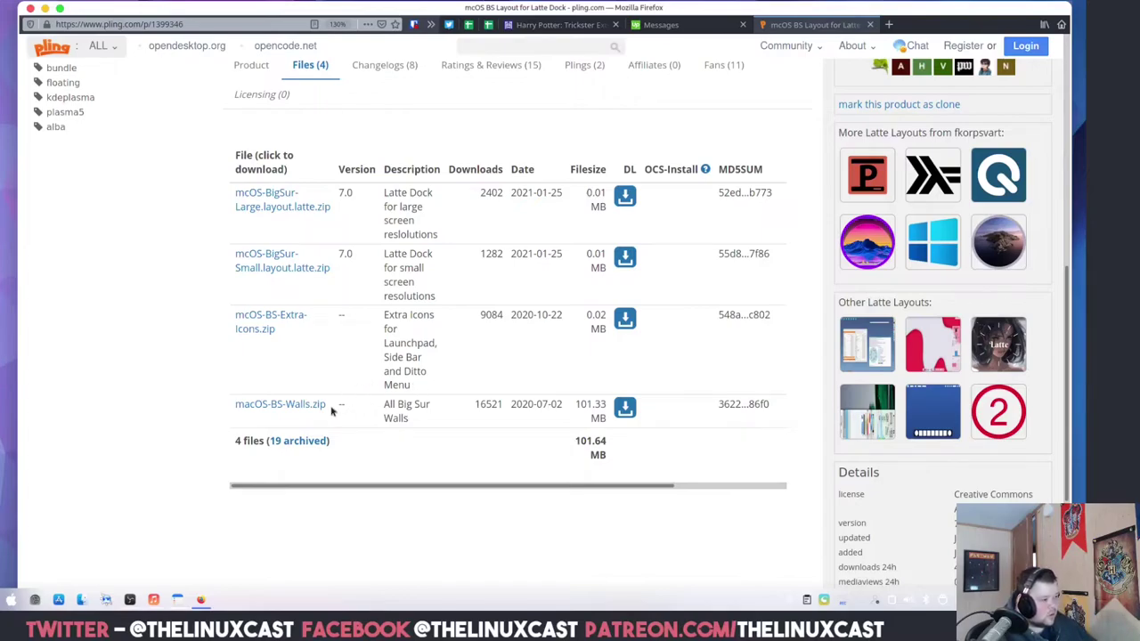
scroll(360, 379, up, 2)
scroll(360, 379, up, 1)
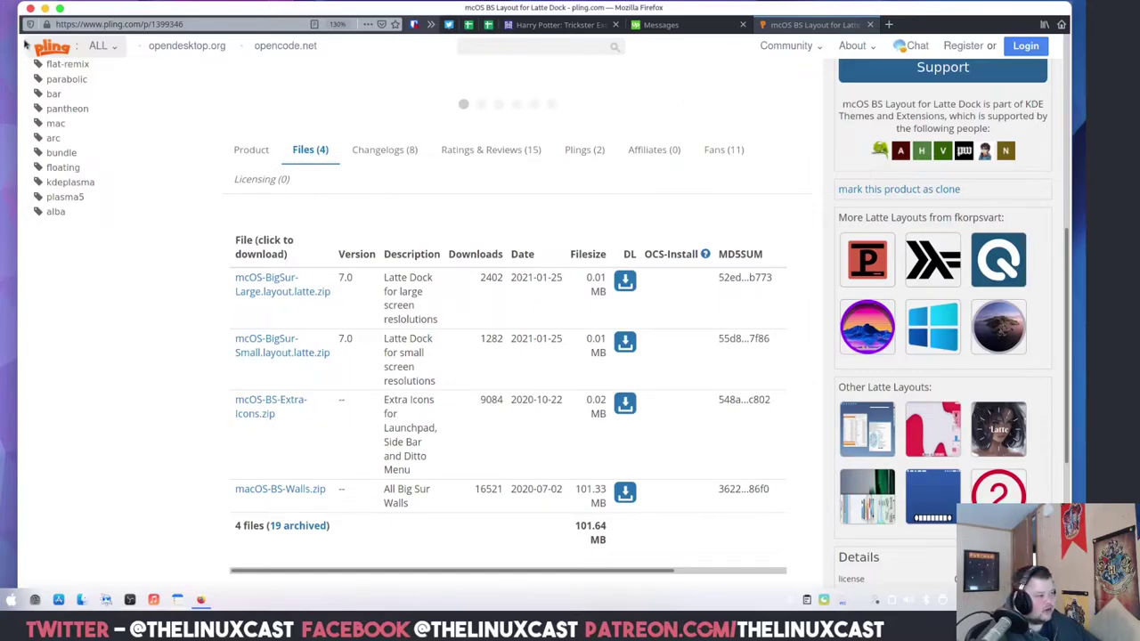
Minimize the browser, switch to Dolphin and extract macOS-BS-Walls.zip in the Downloads folder
click(44, 8)
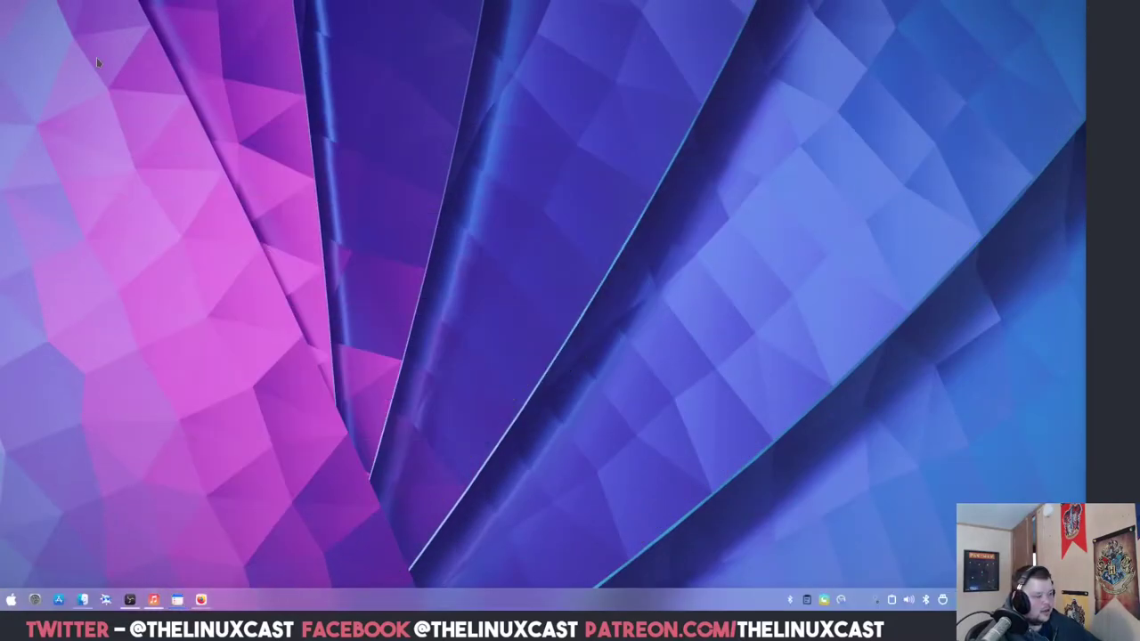
click(82, 600)
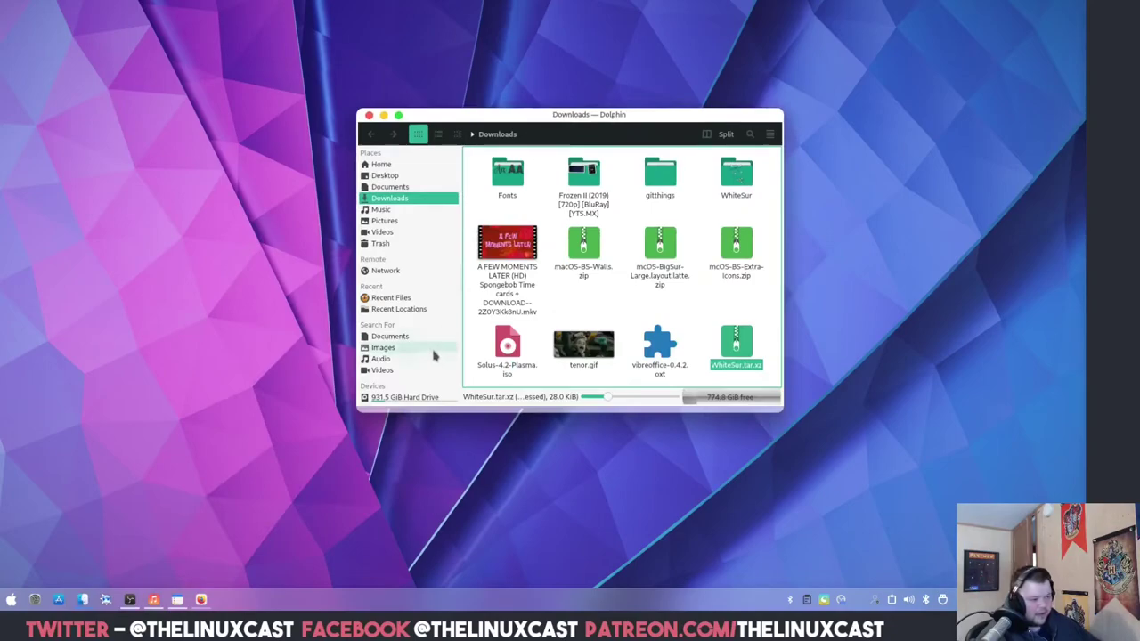
right_click(580, 248)
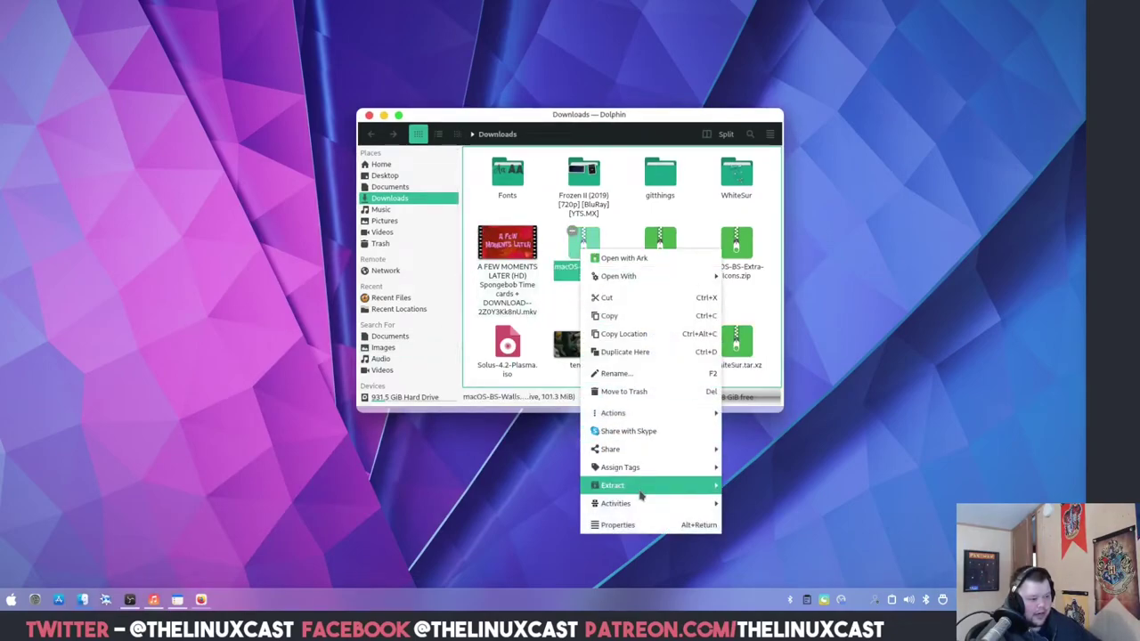
mouse_move(640, 486)
click(731, 484)
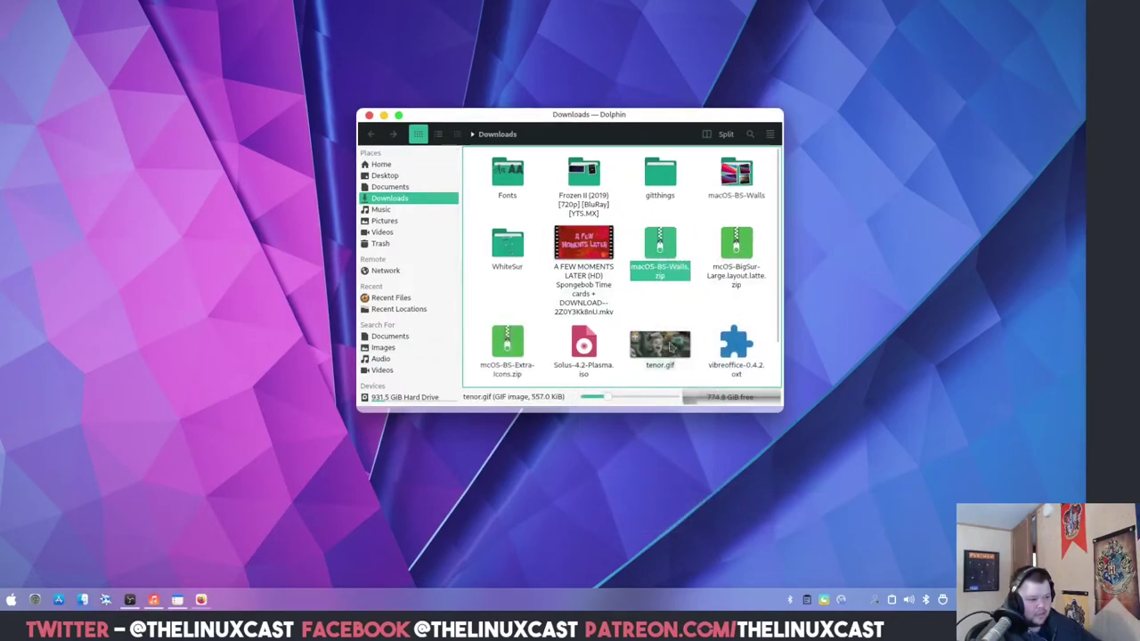
Extract mcOS-BigSur-Large.layout.latte.zip in the Downloads folder
right_click(730, 252)
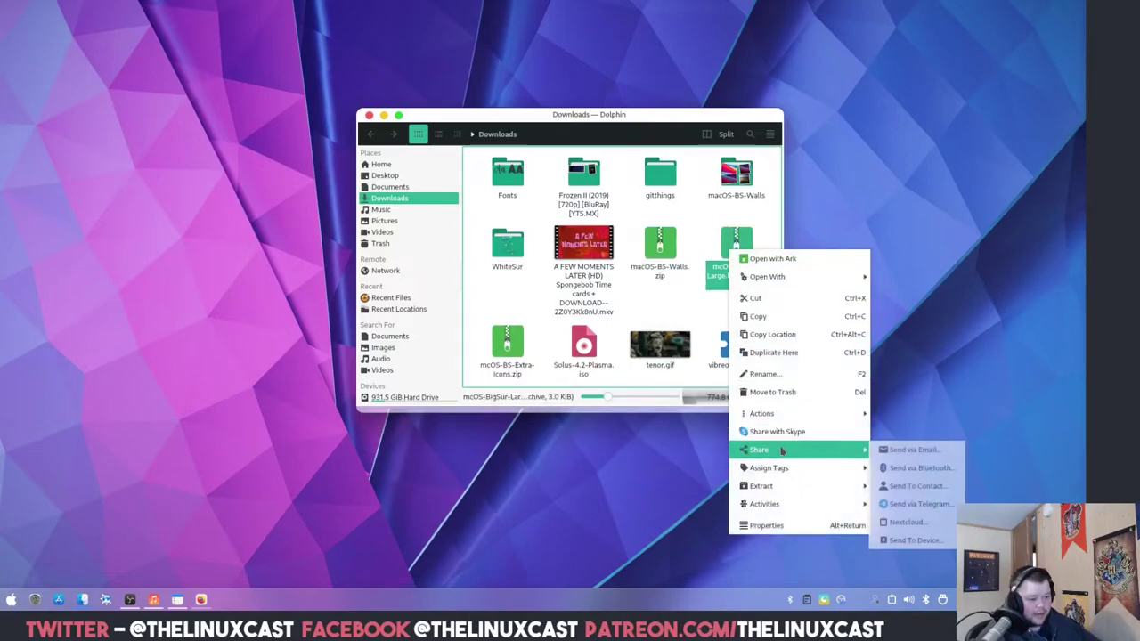
mouse_move(798, 488)
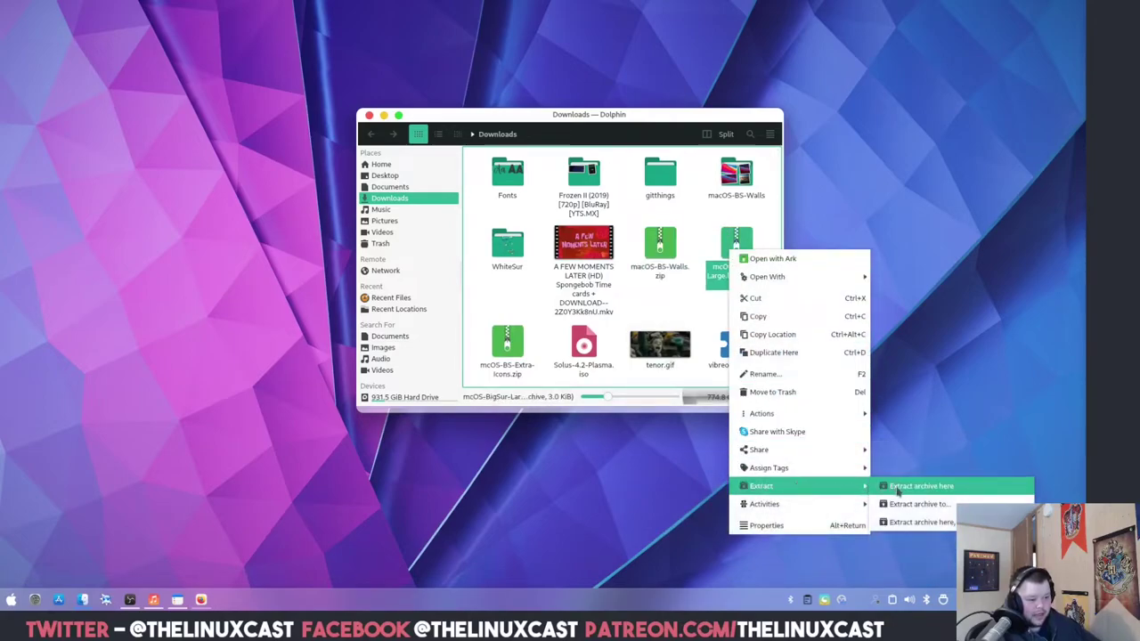
click(897, 490)
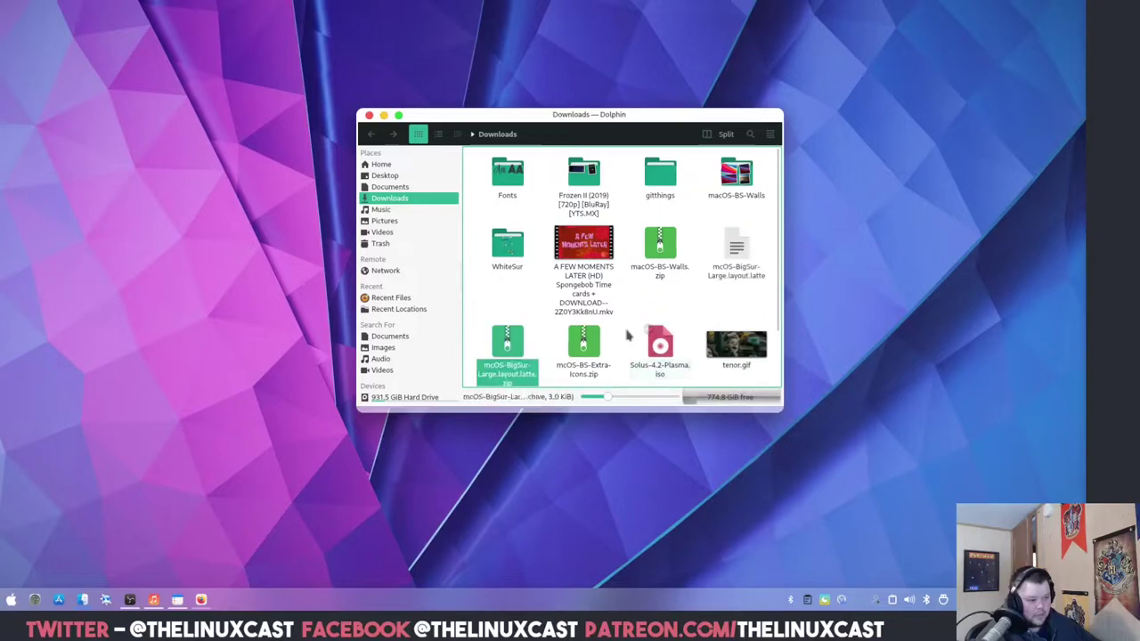
Extract mcOS-BS-Extra-Icons.zip in the Downloads folder and enlarge the file manager window
right_click(588, 340)
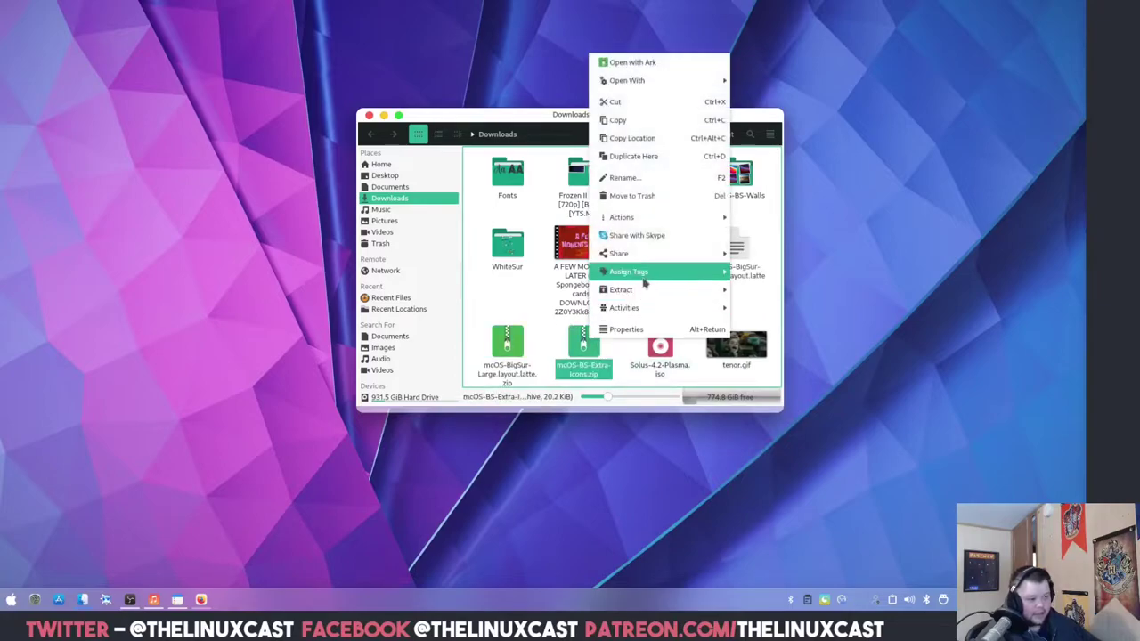
mouse_move(655, 292)
click(770, 290)
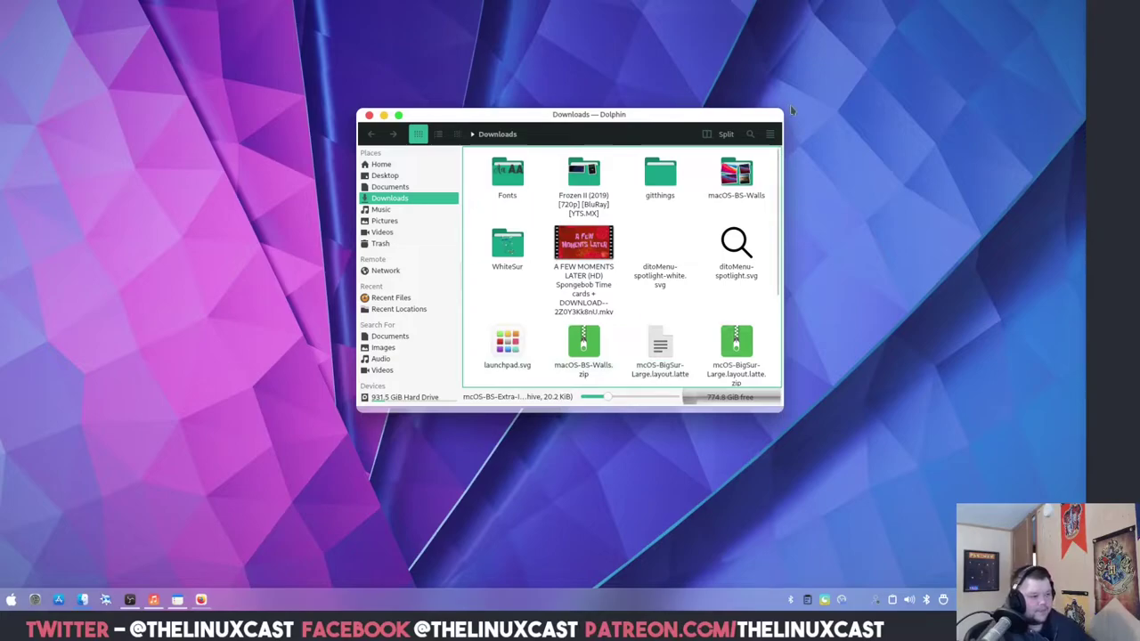
drag(775, 116, 966, 50)
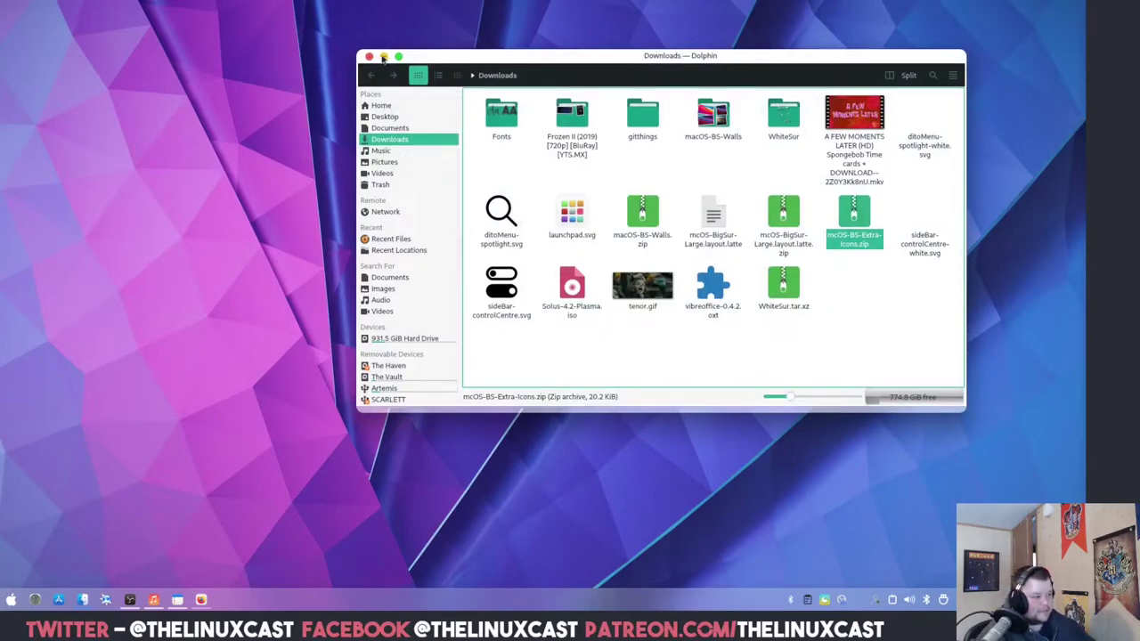
Find Latte in the application launcher with the search term "latte" and start the dock
click(10, 601)
text(latte)
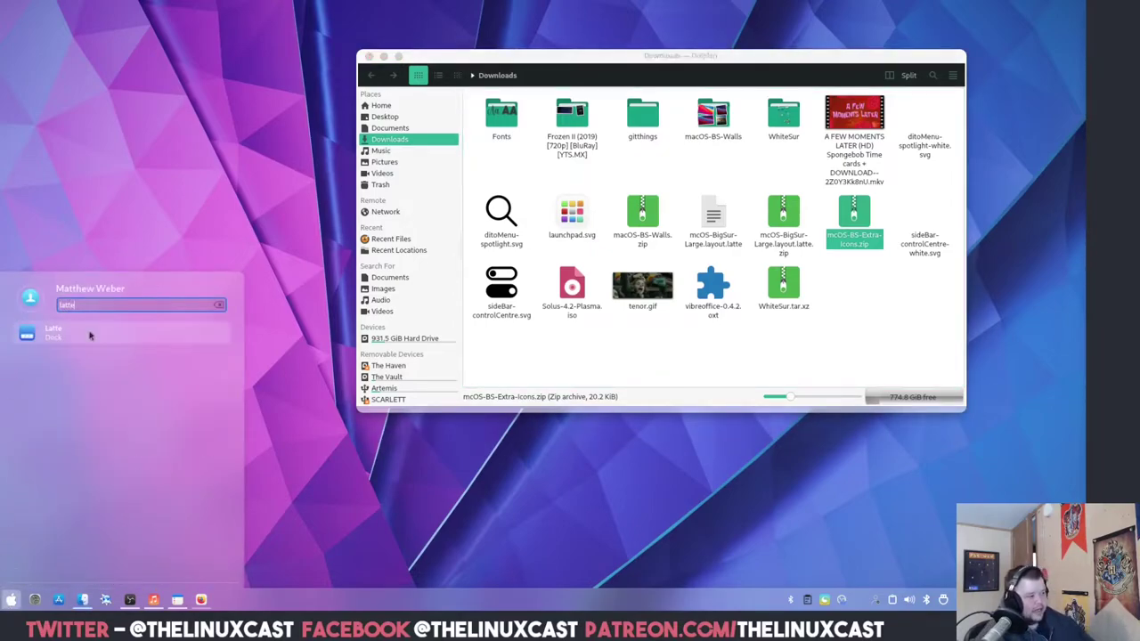
click(89, 334)
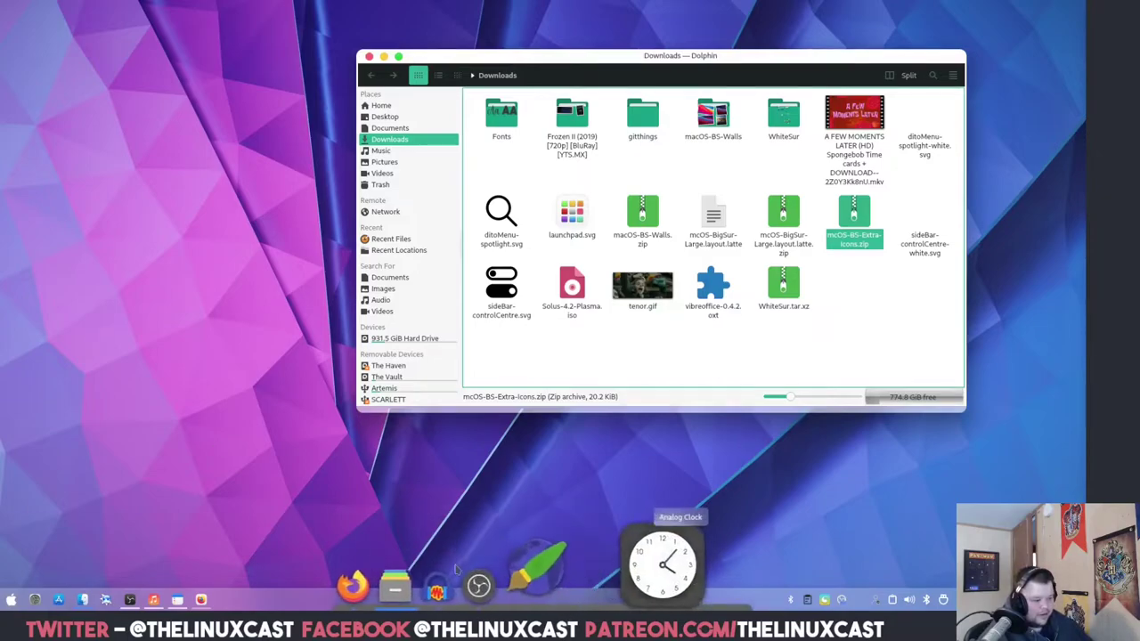
Remove the default Plasma panel along the lower screen edge and leave the desktop's edit mode
right_click(747, 609)
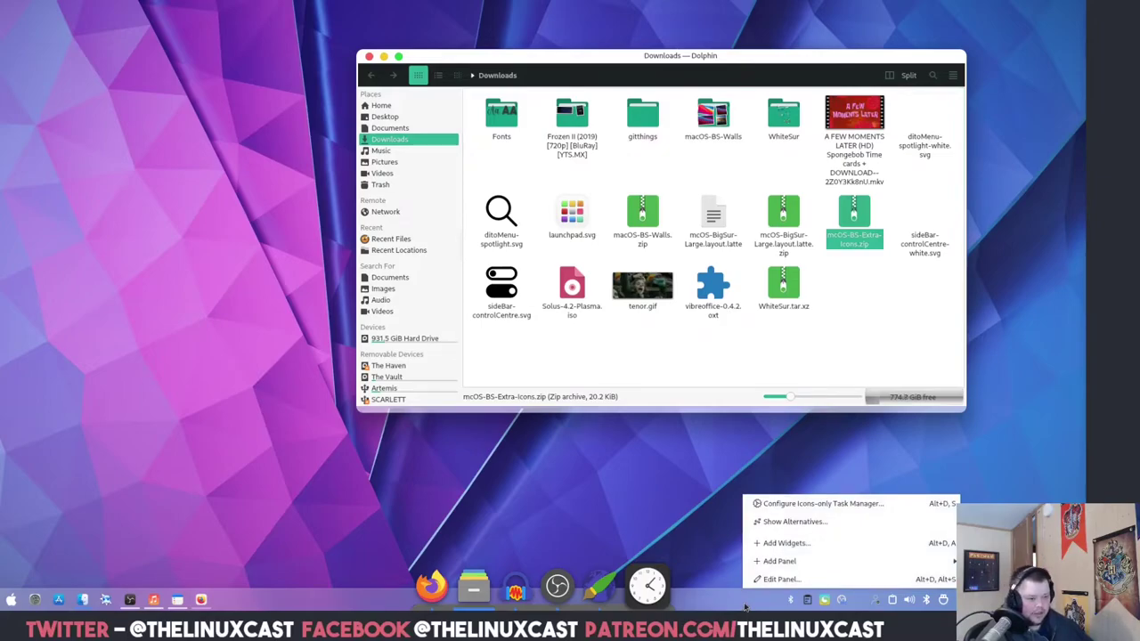
click(785, 581)
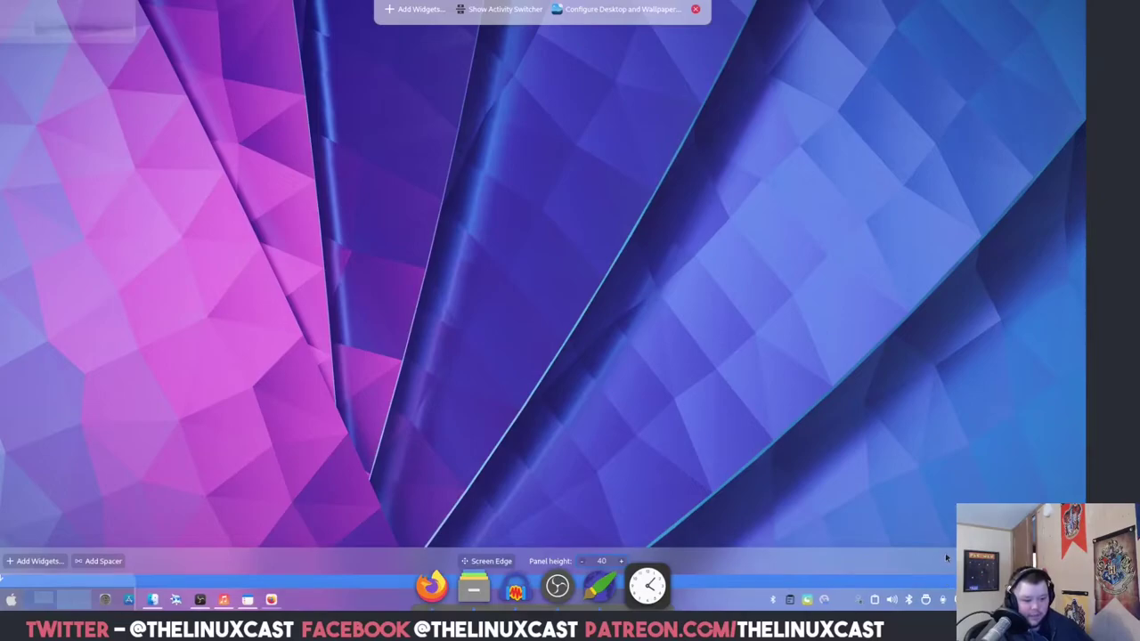
click(1034, 561)
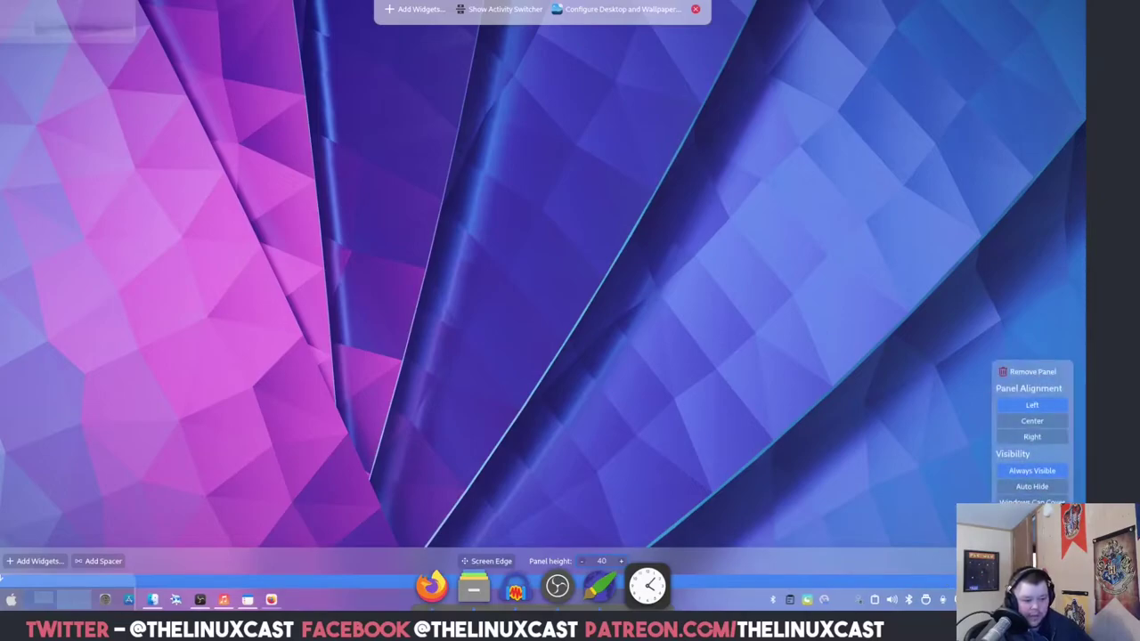
click(1033, 371)
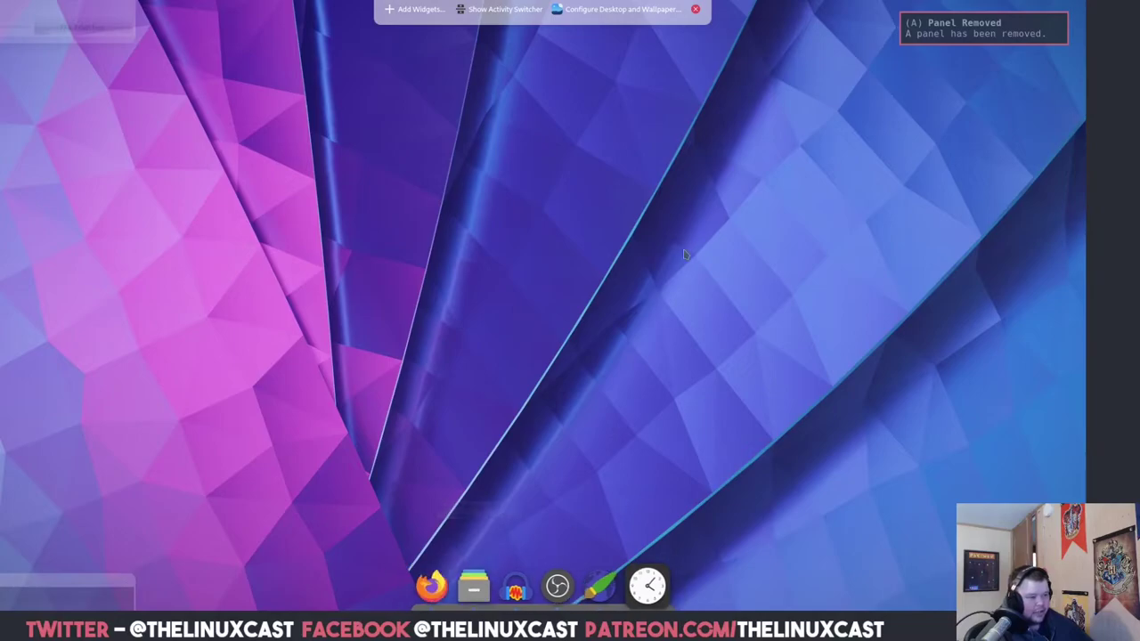
click(696, 8)
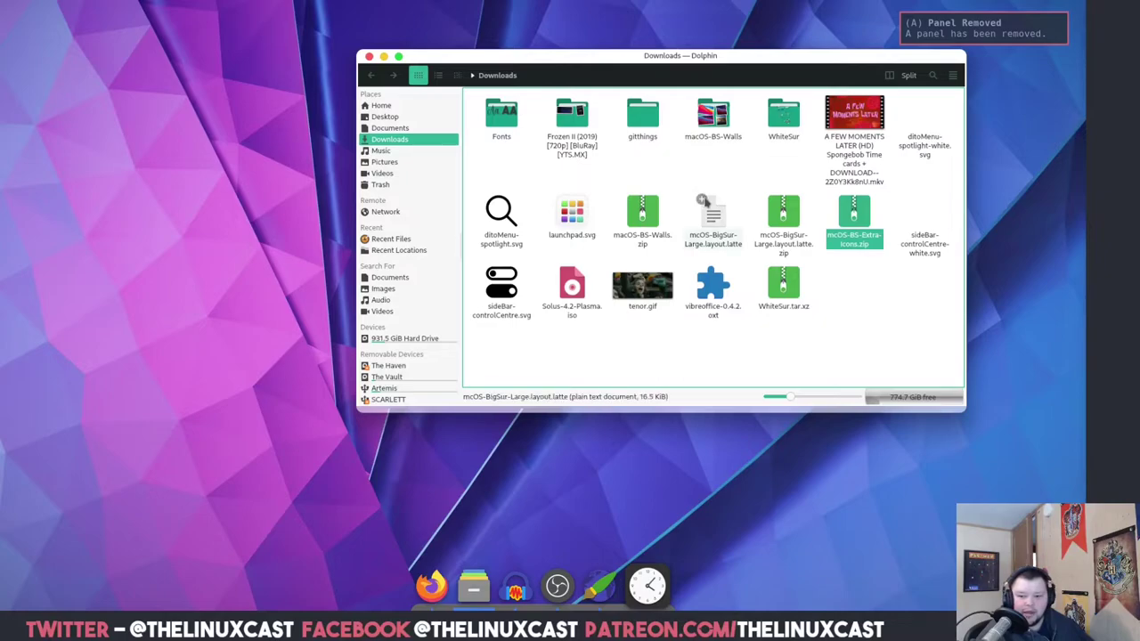
right_click(610, 611)
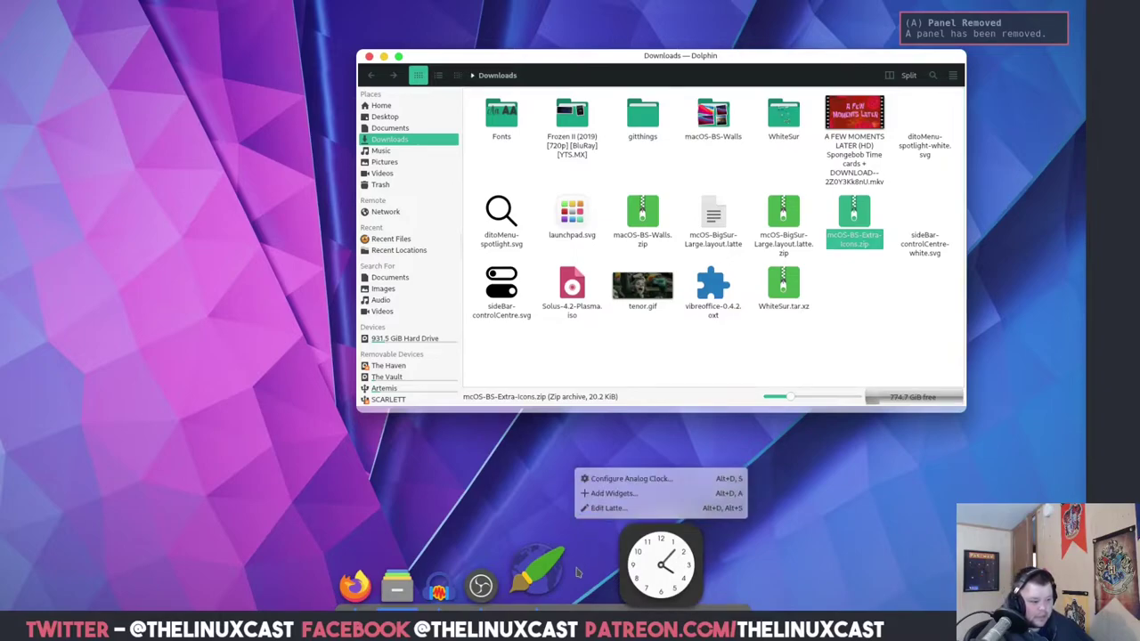
key(Escape)
right_click(595, 611)
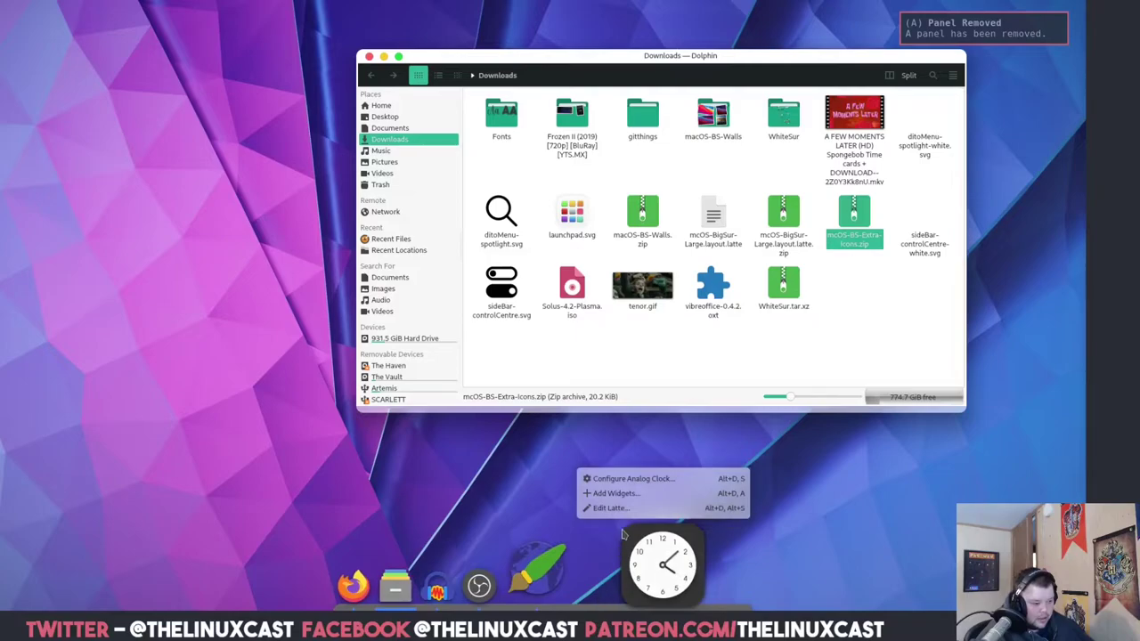
key(Up)
key(Up)
key(Up)
key(Escape)
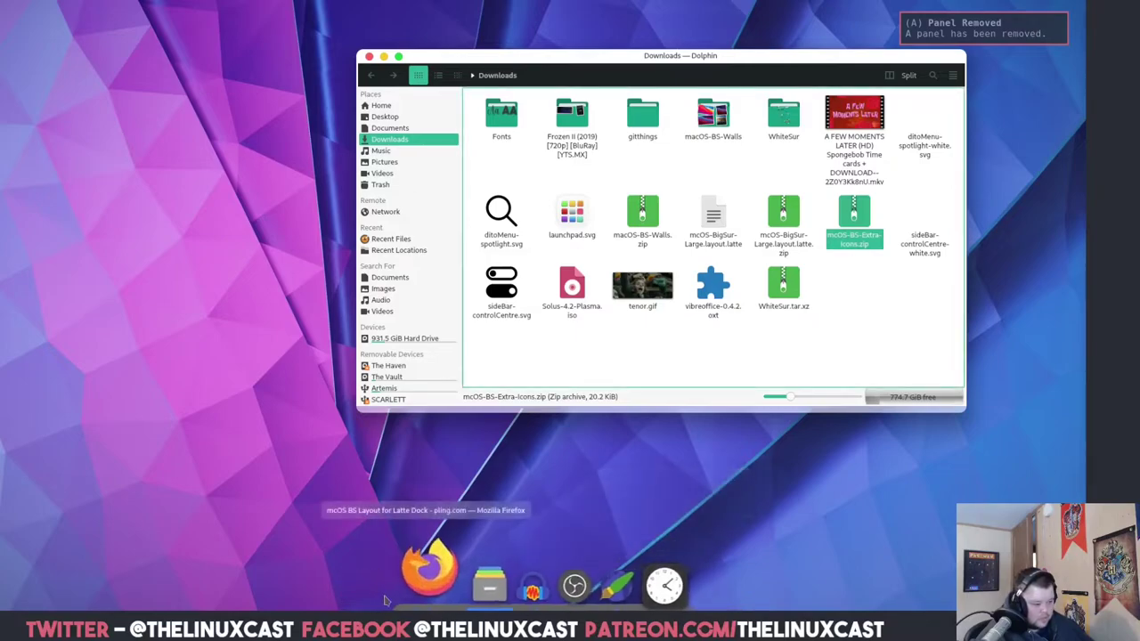
right_click(436, 598)
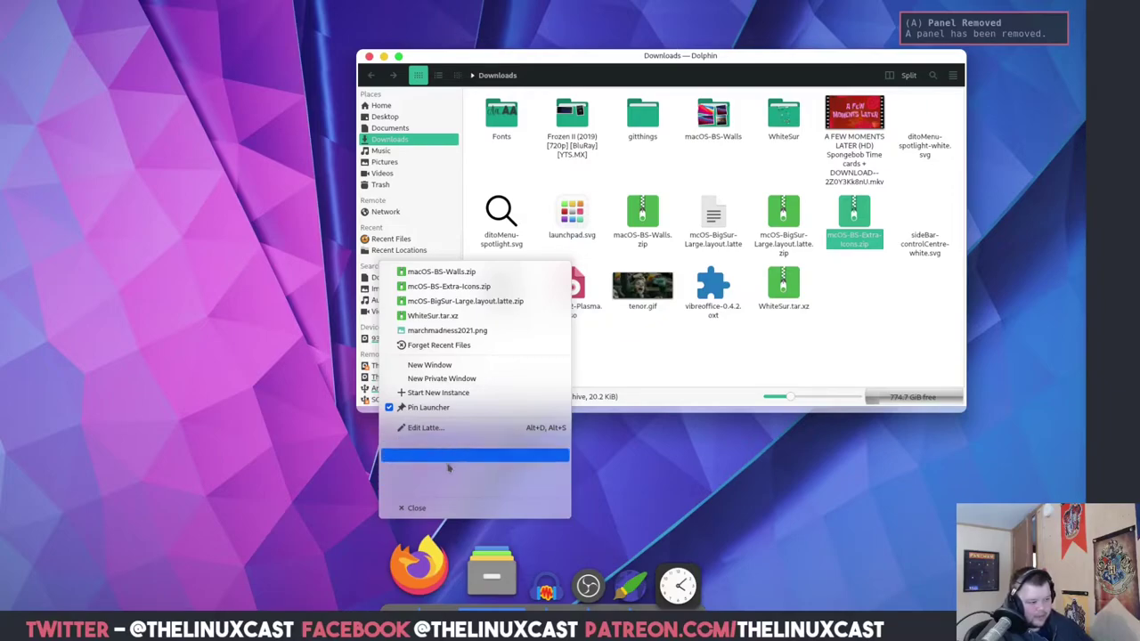
right_click(419, 561)
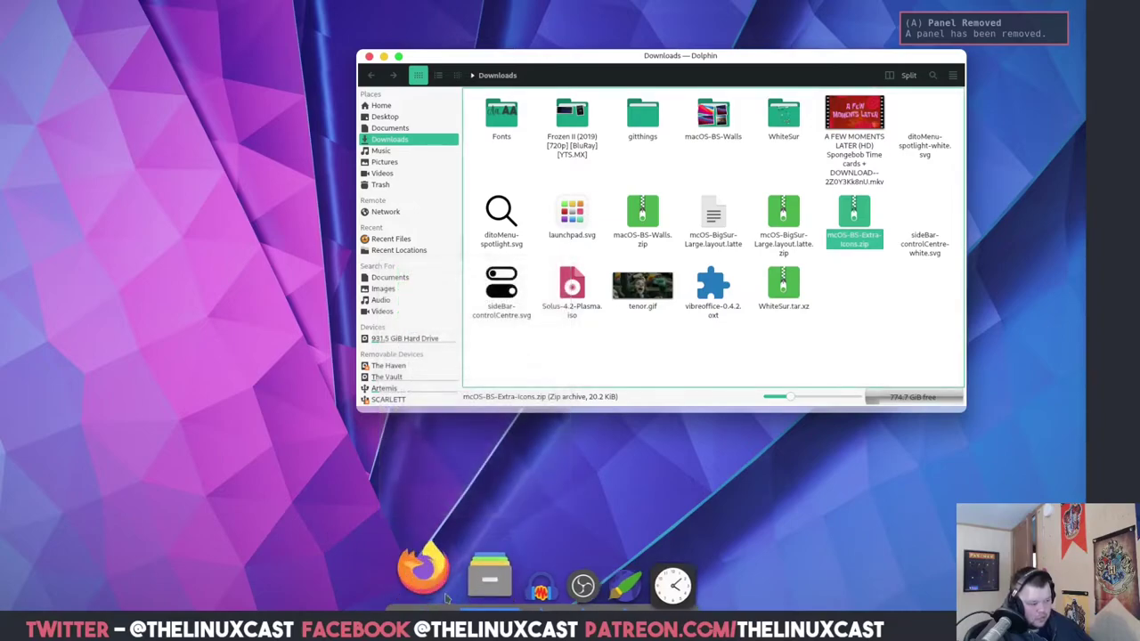
right_click(419, 561)
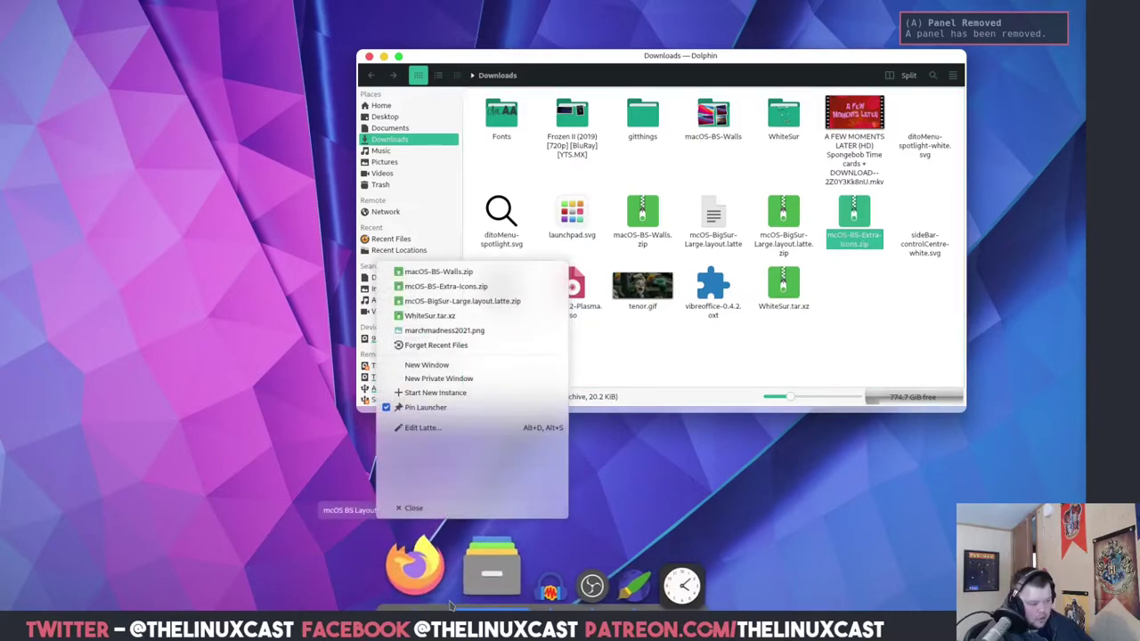
click(421, 428)
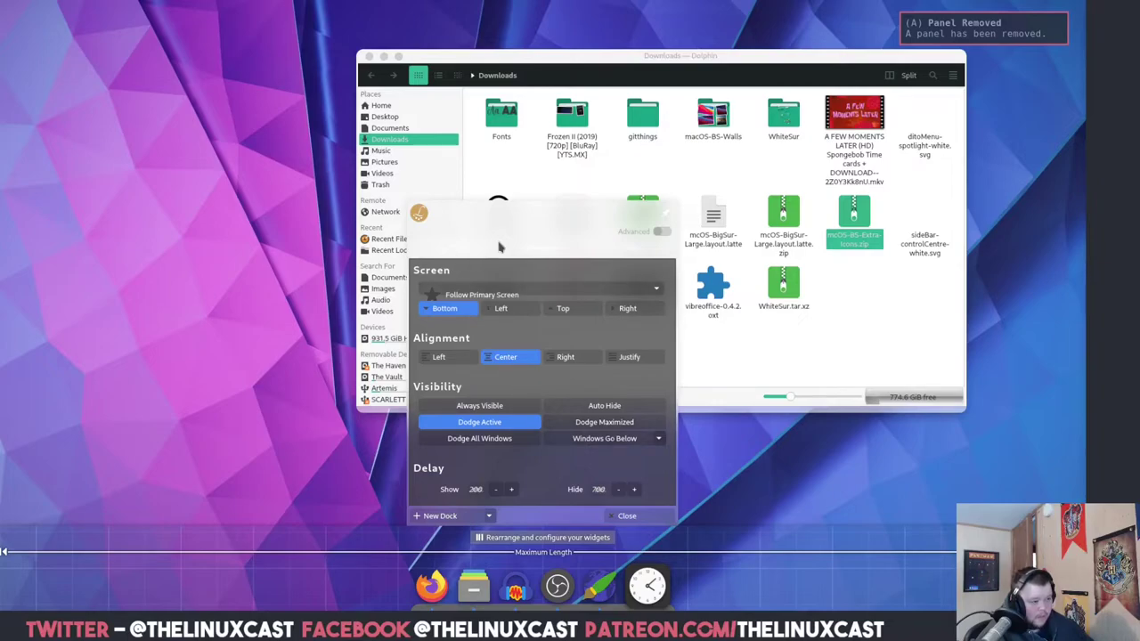
click(792, 473)
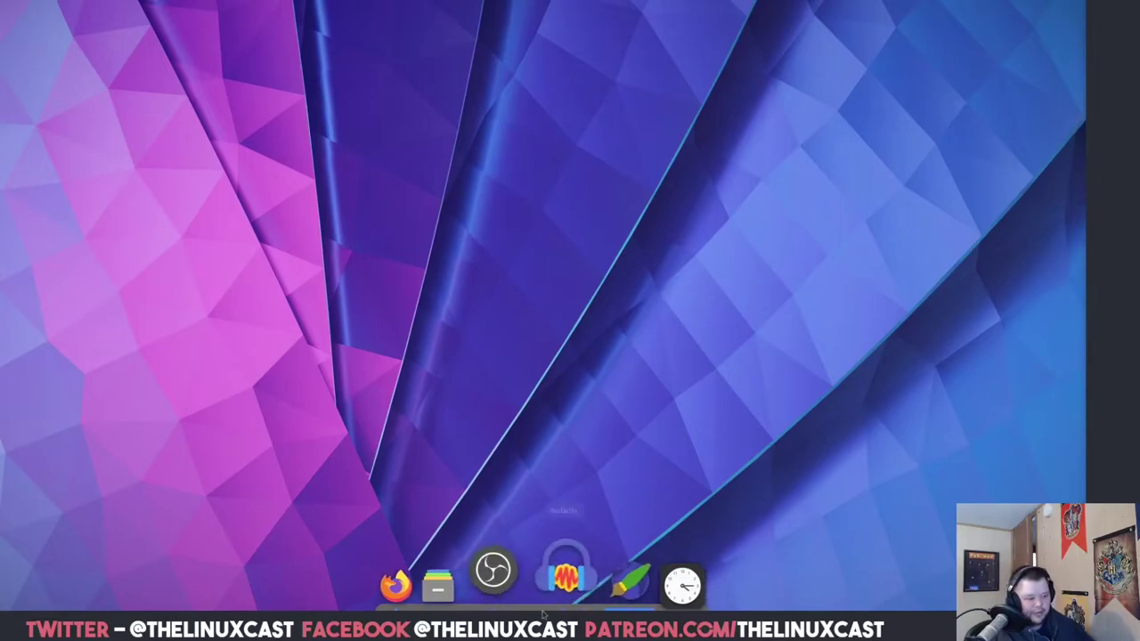
Open Latte Dock's layout management and import mcOS-BigSur-Large.layout.latte from the Downloads folder
right_click(509, 564)
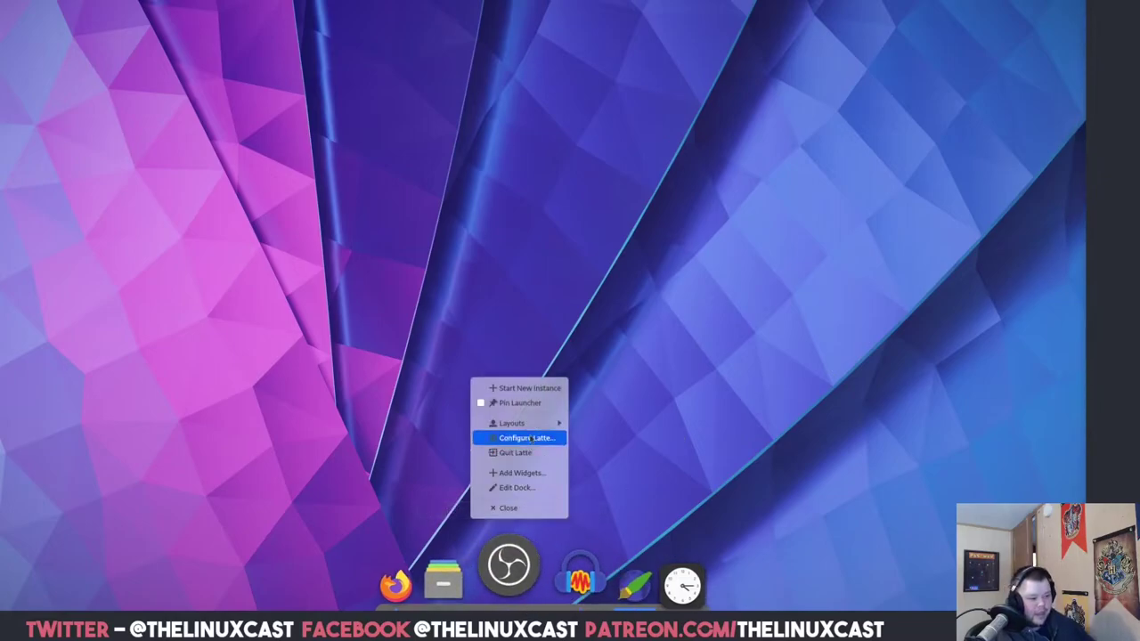
mouse_move(535, 424)
click(598, 475)
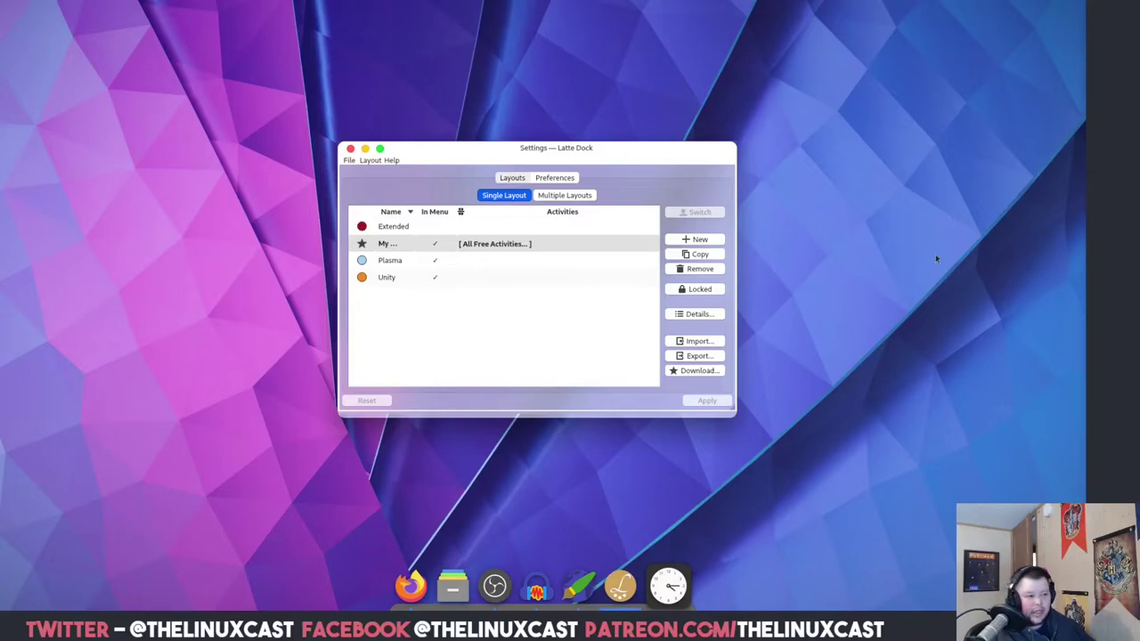
click(684, 344)
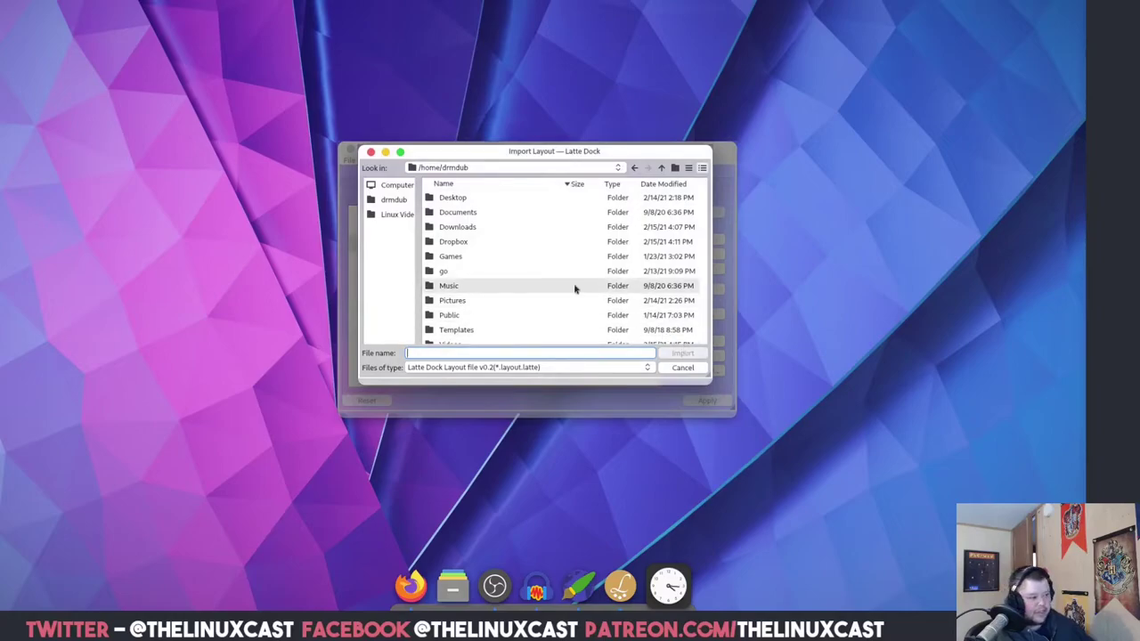
double_click(450, 229)
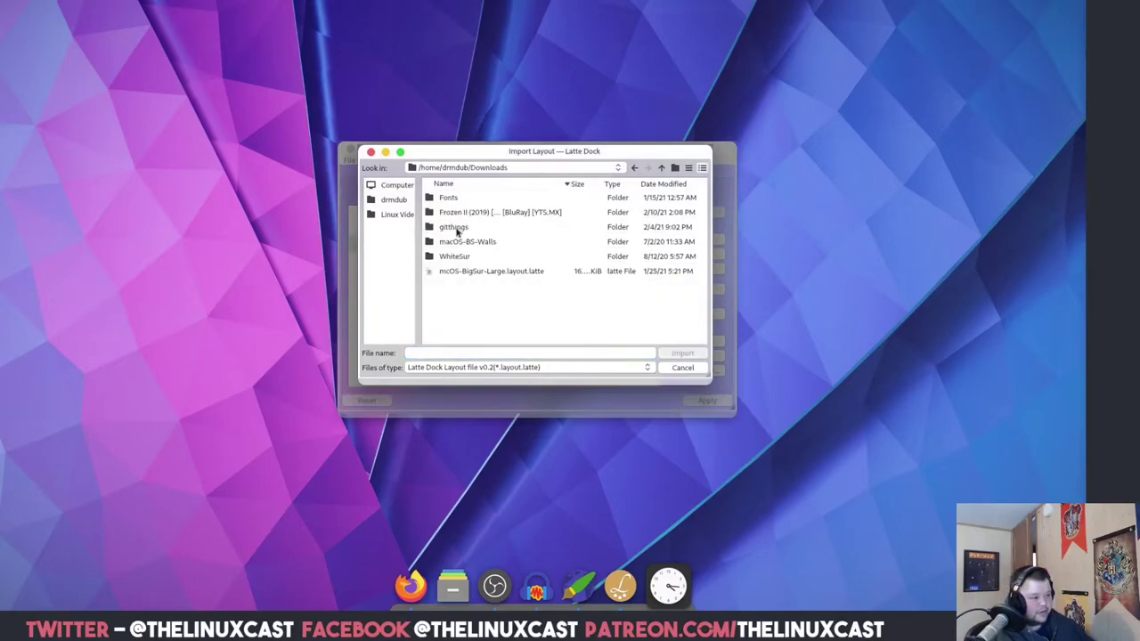
click(488, 275)
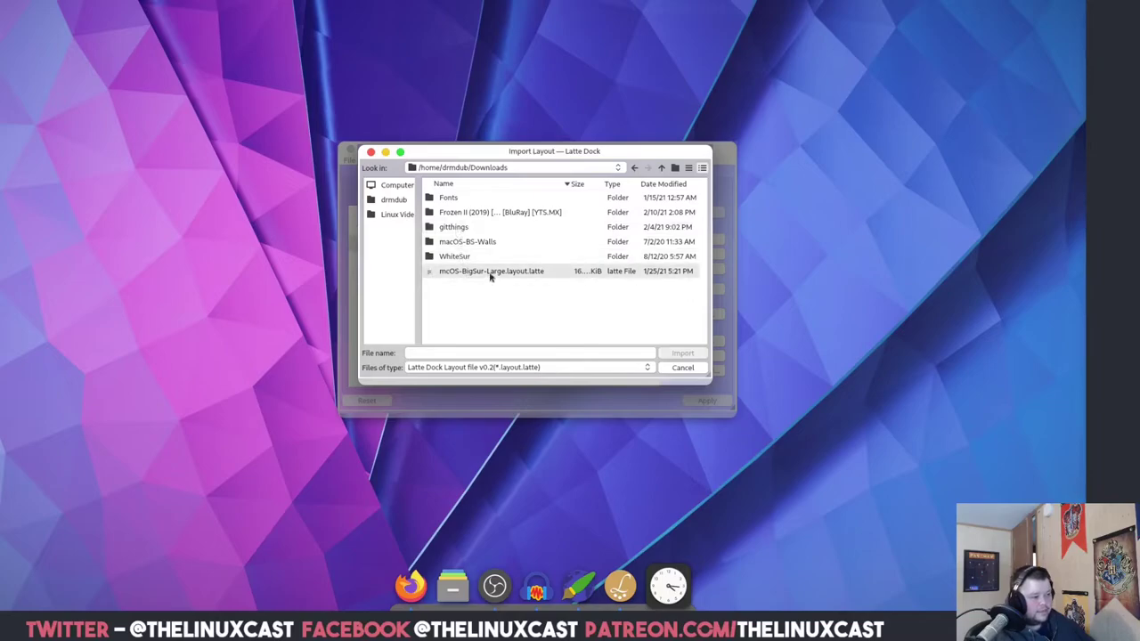
click(680, 354)
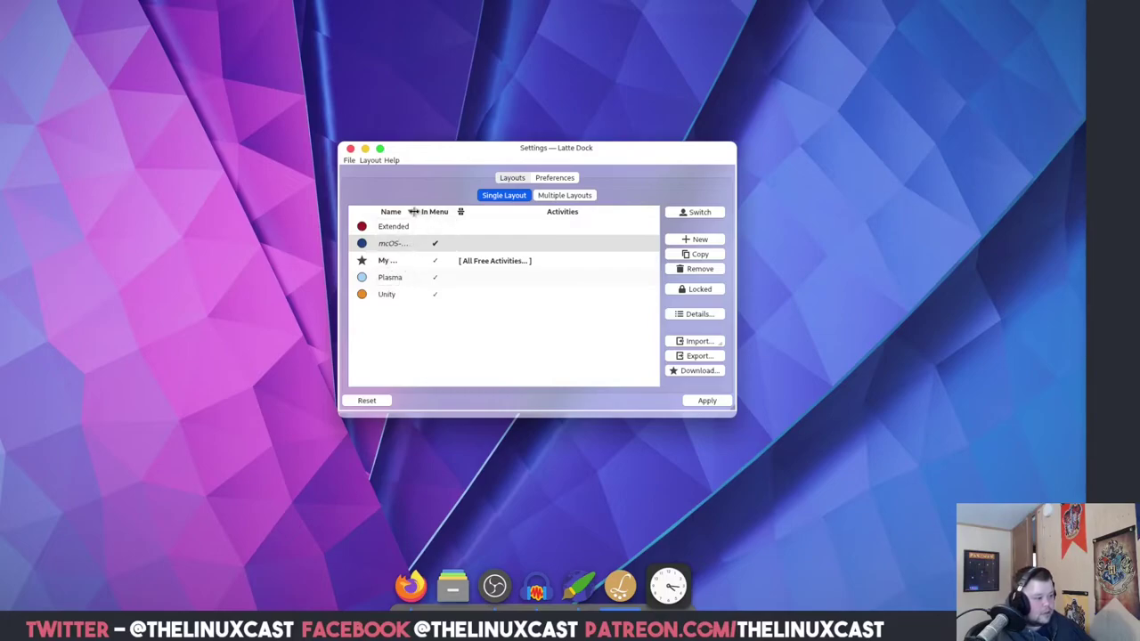
Apply the imported layout, switch Latte Dock to mcOS-BigSur-Large and close its settings
drag(416, 211, 476, 212)
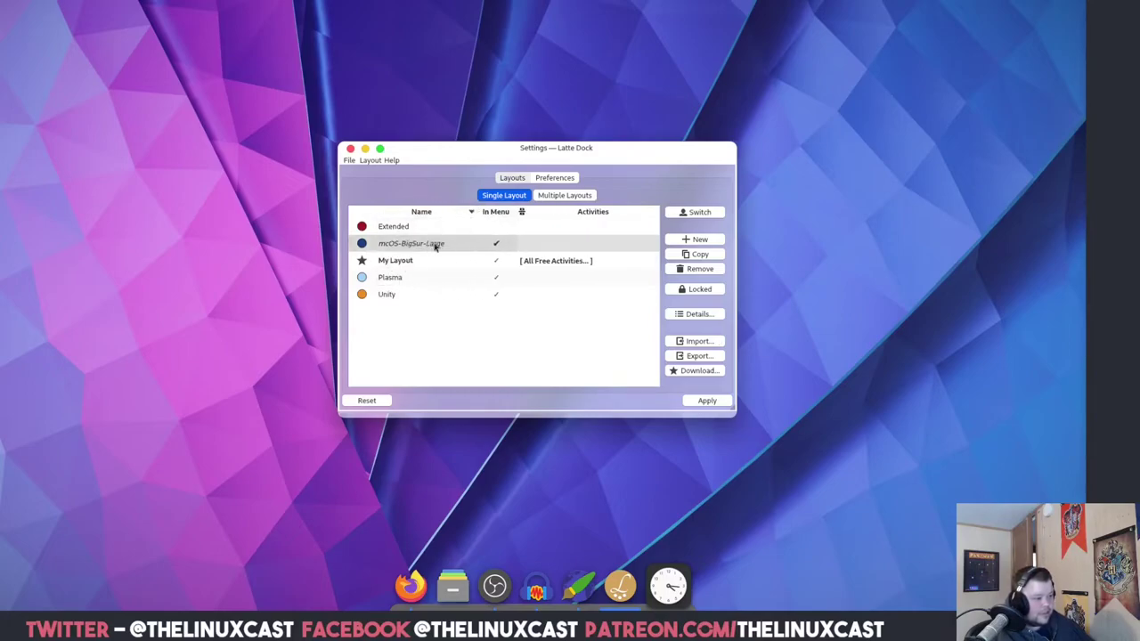
click(697, 213)
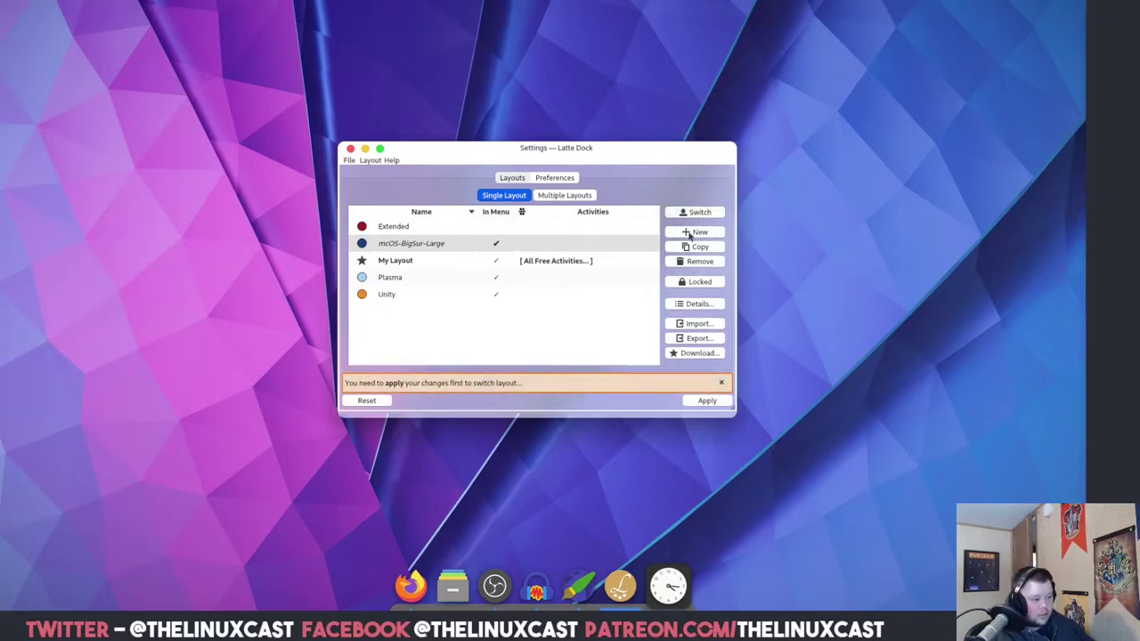
click(707, 401)
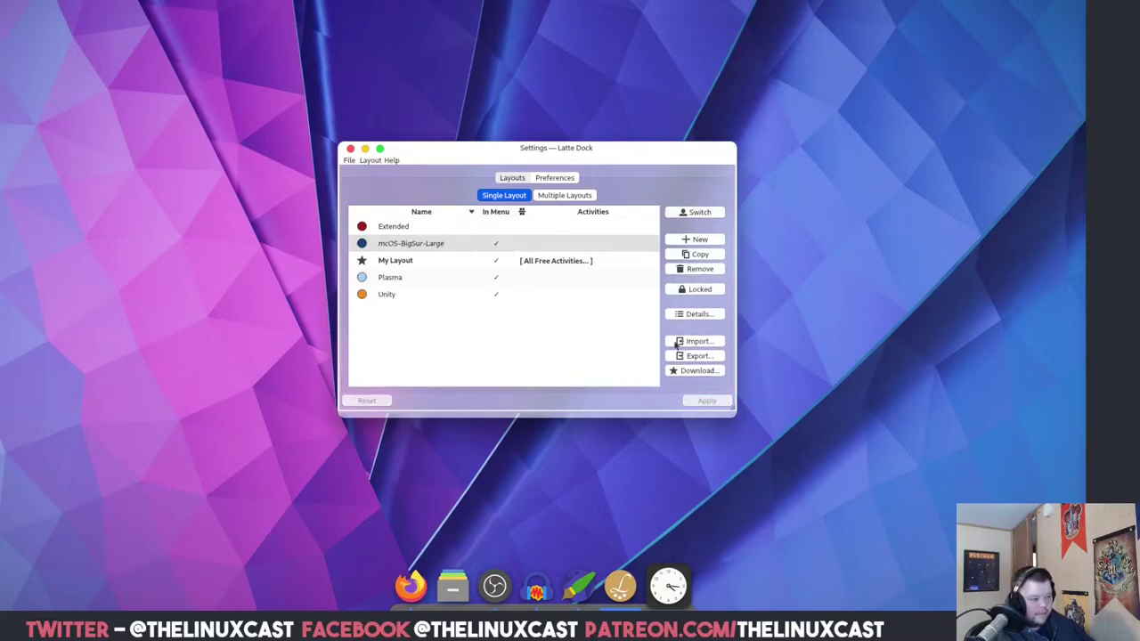
click(703, 212)
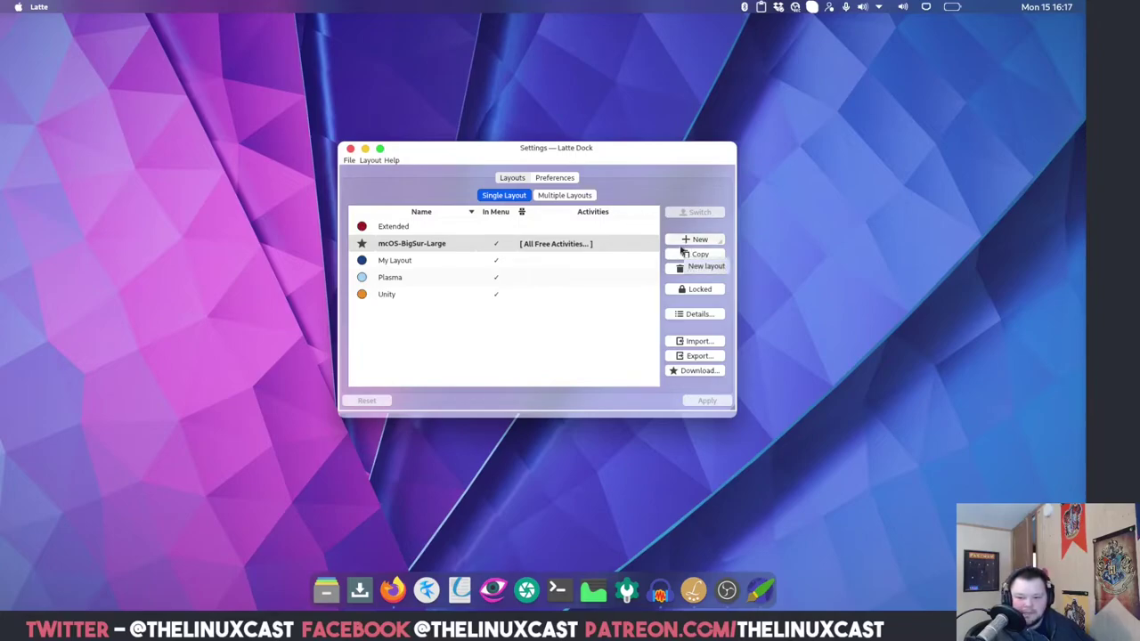
click(350, 150)
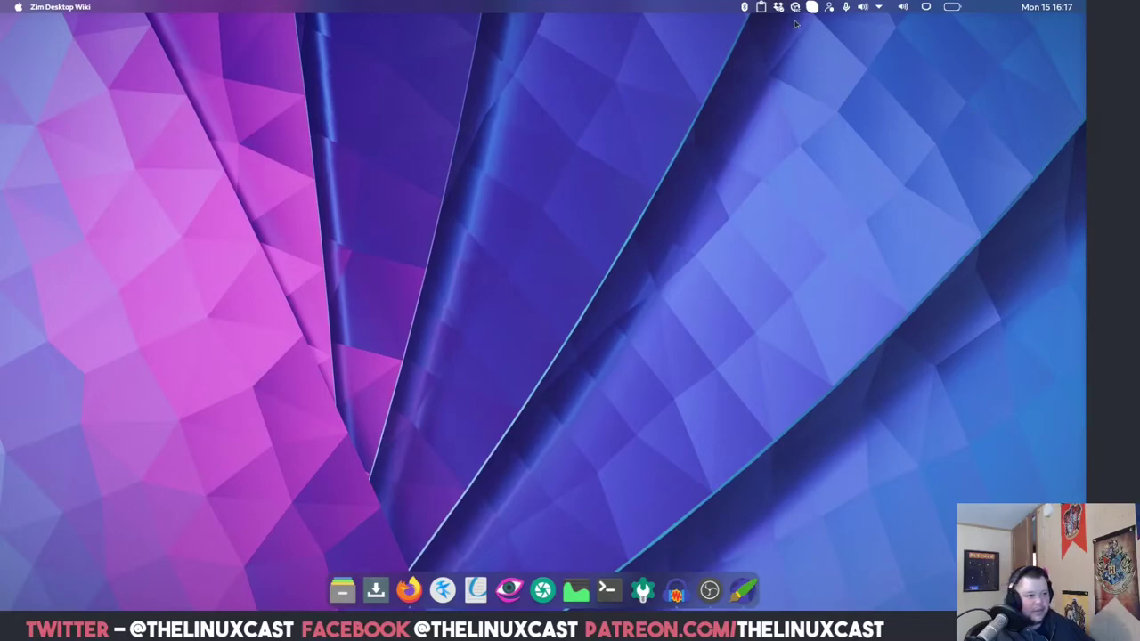
Open the settings of the blank Latte SideBar Button beside the clock and bring up its icon selection
right_click(631, 4)
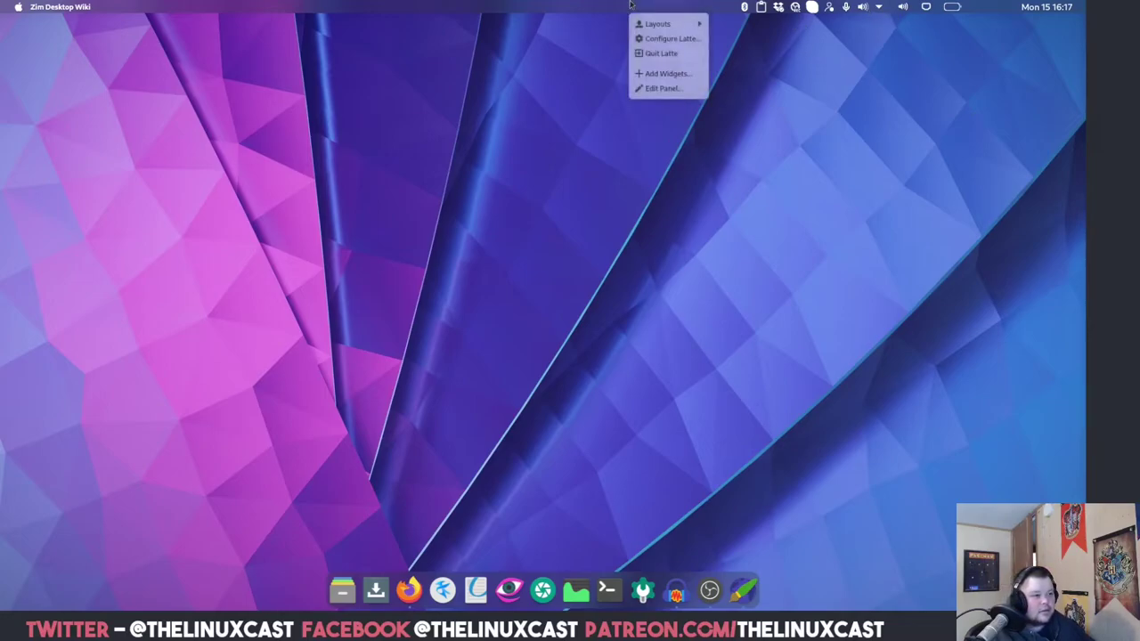
click(631, 5)
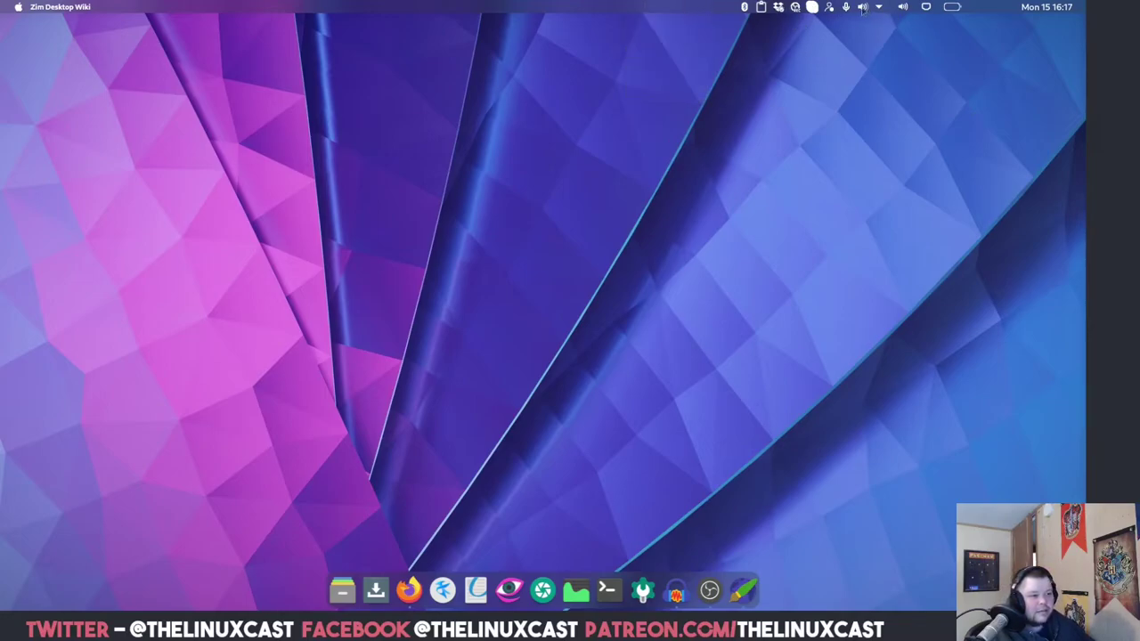
right_click(981, 7)
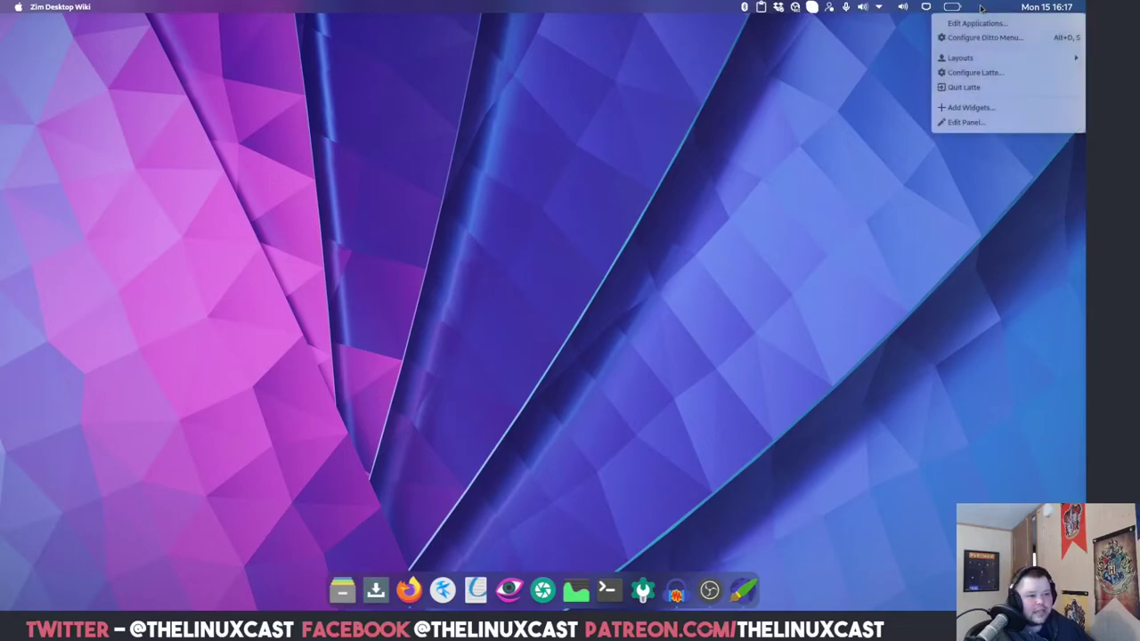
right_click(1002, 7)
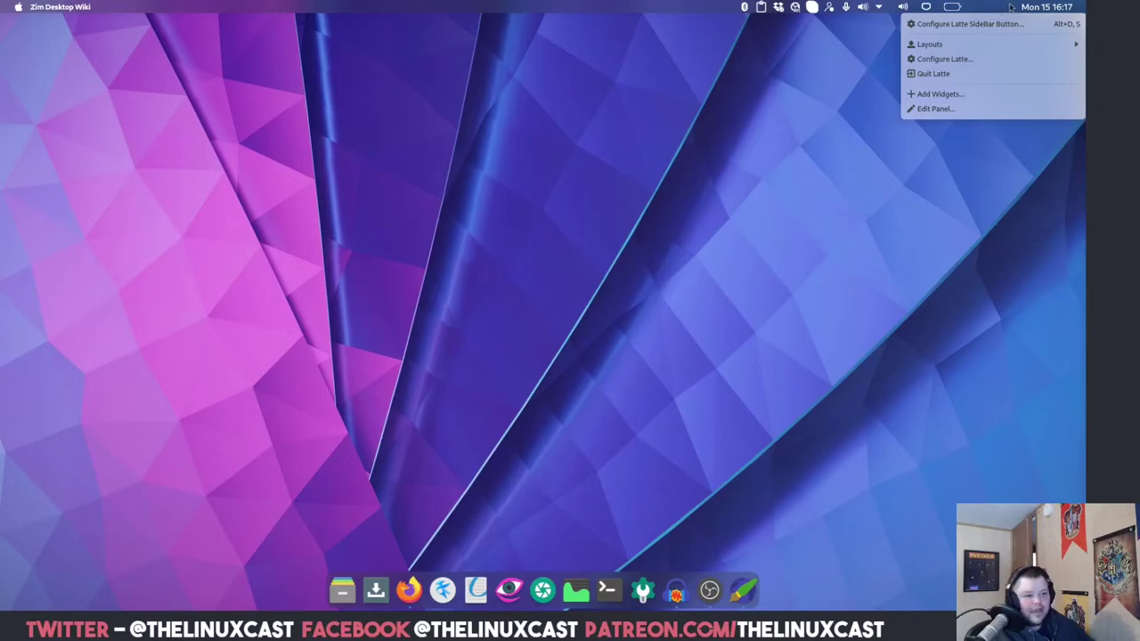
click(1002, 23)
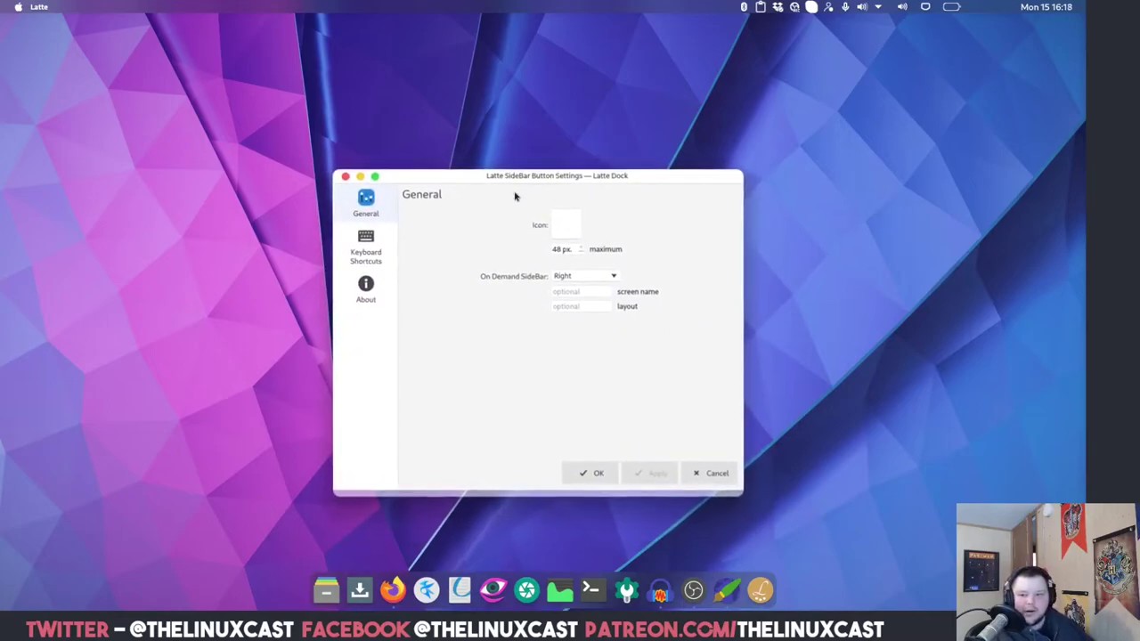
click(568, 229)
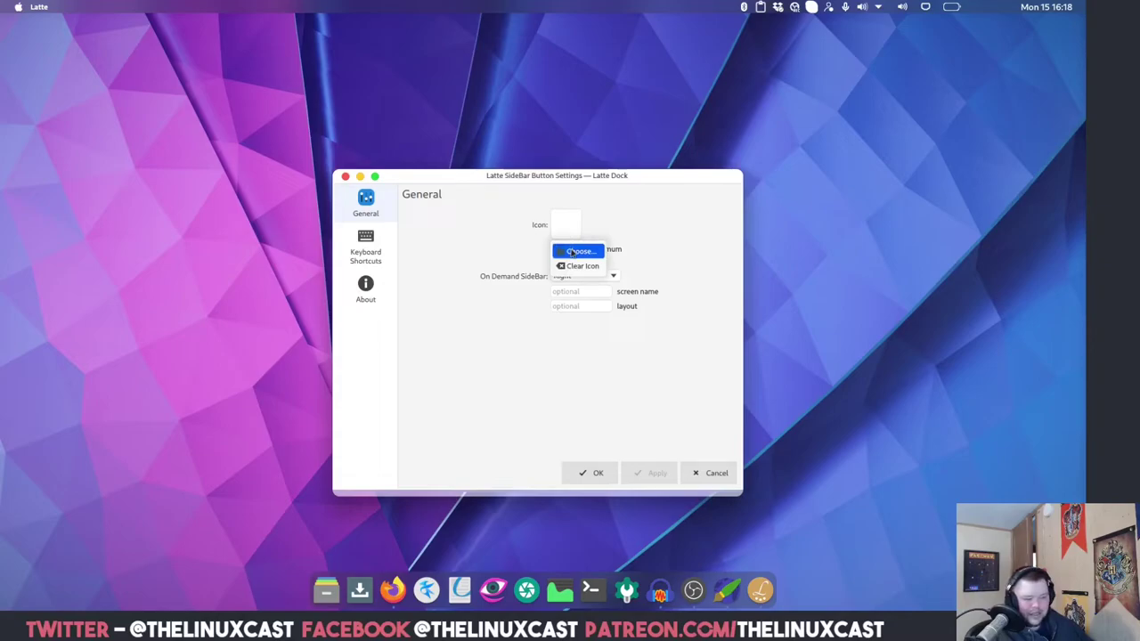
click(572, 253)
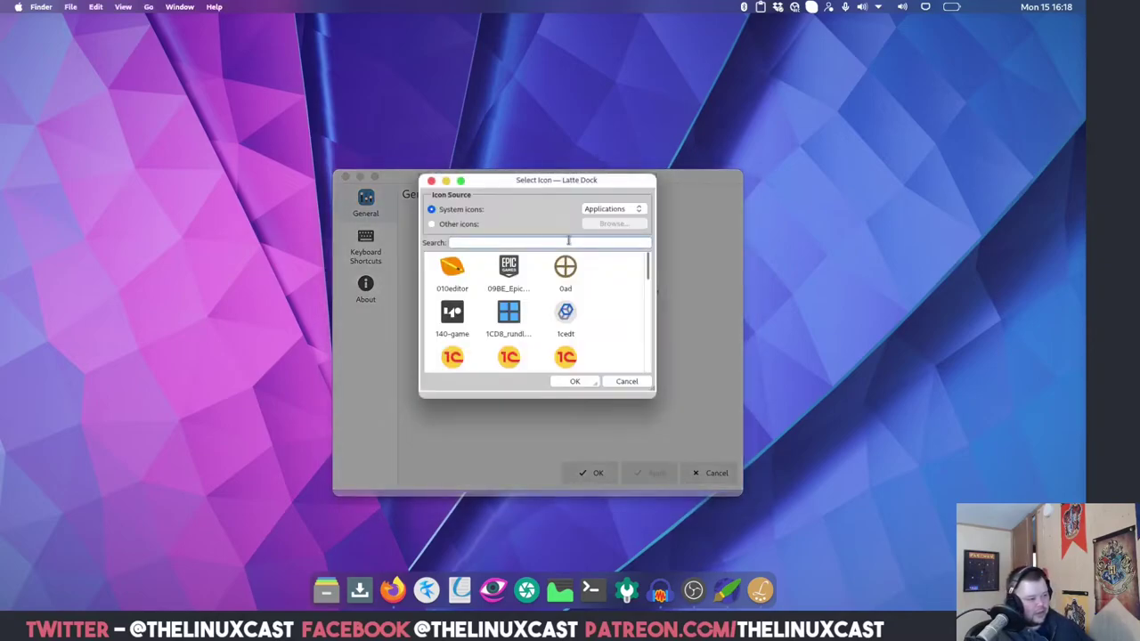
Set the sidebar button's icon to the custom file sideBar-controlCentre-white.svg from the Downloads folder and apply it
click(433, 224)
click(614, 224)
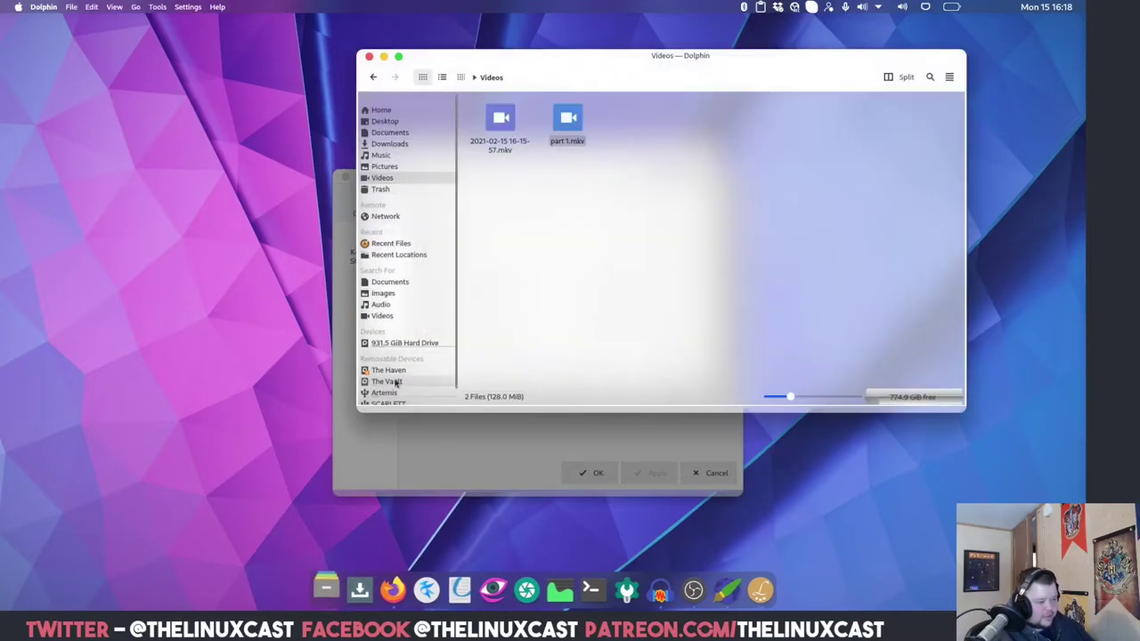
click(390, 144)
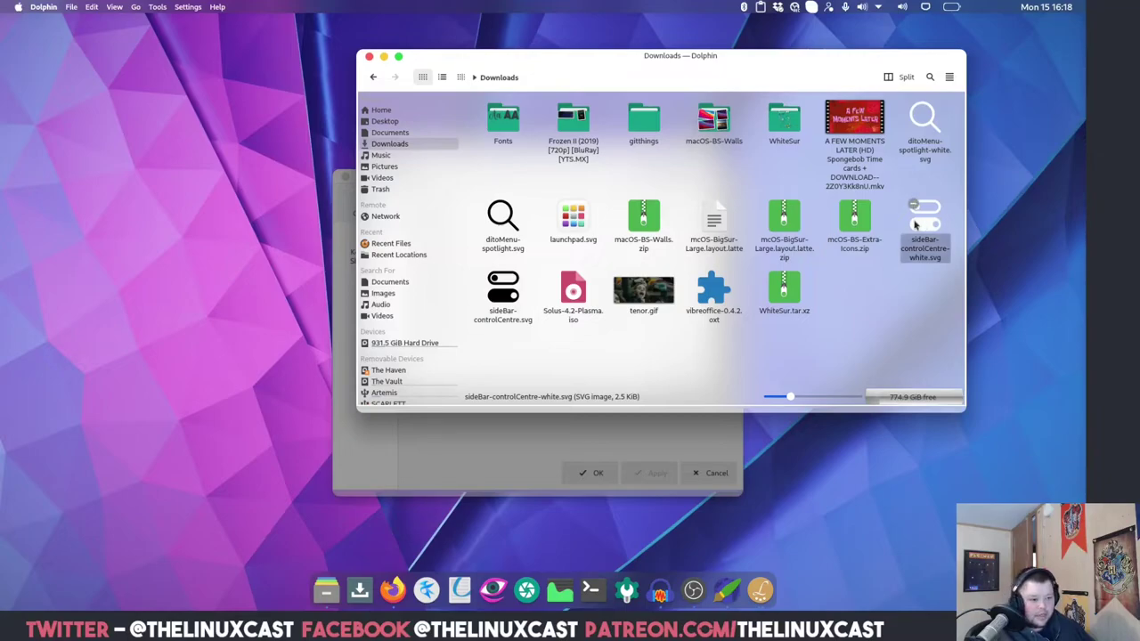
click(384, 56)
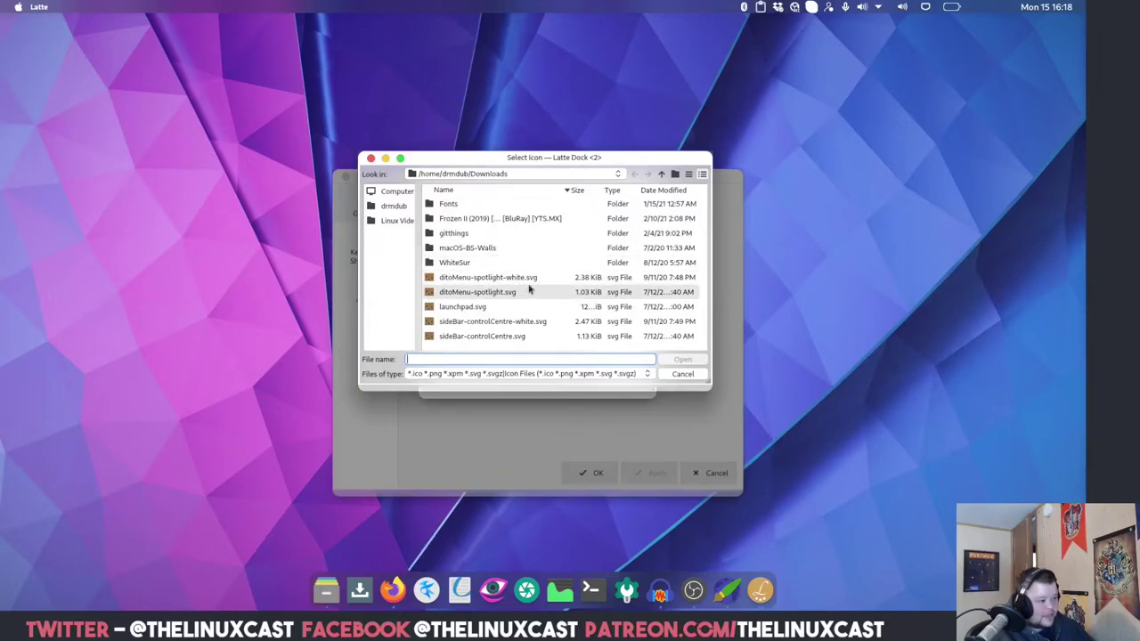
click(508, 326)
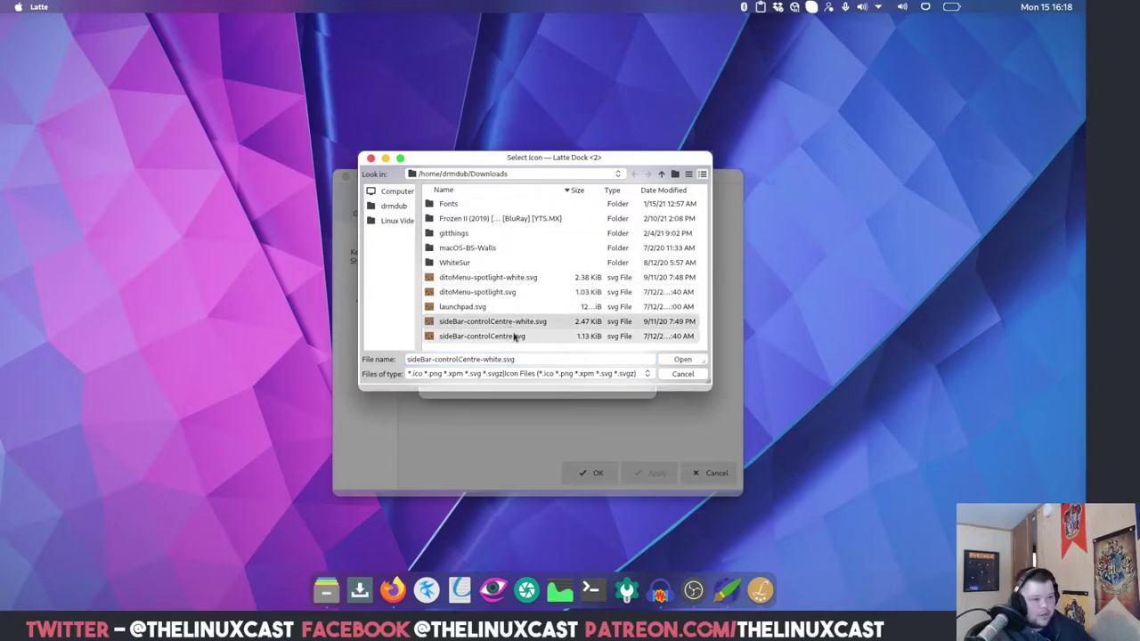
click(682, 360)
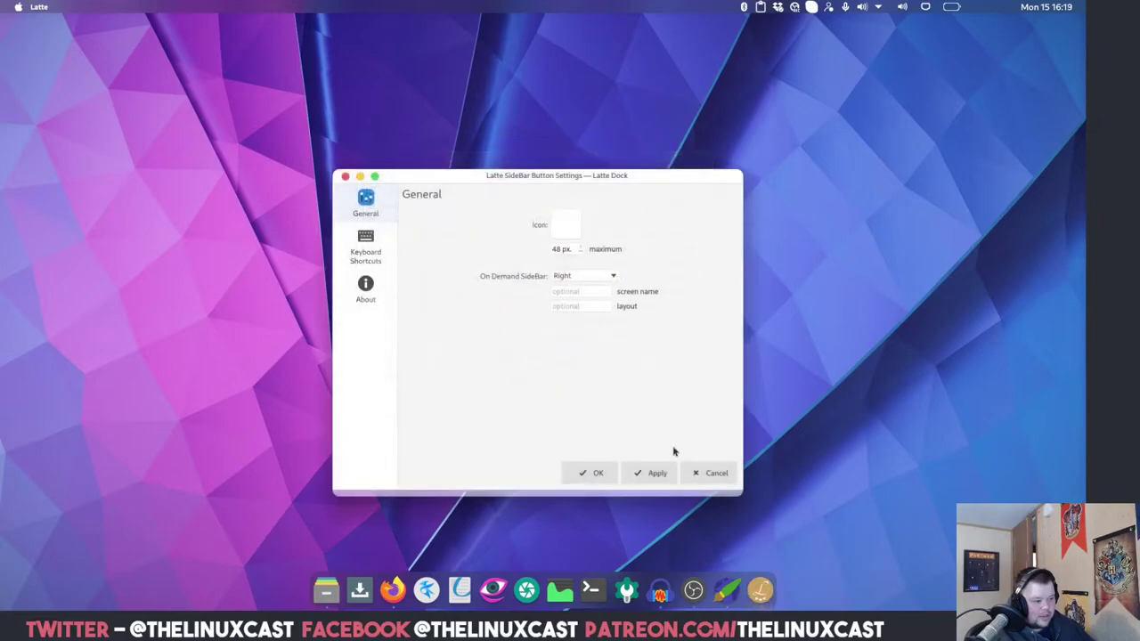
click(650, 476)
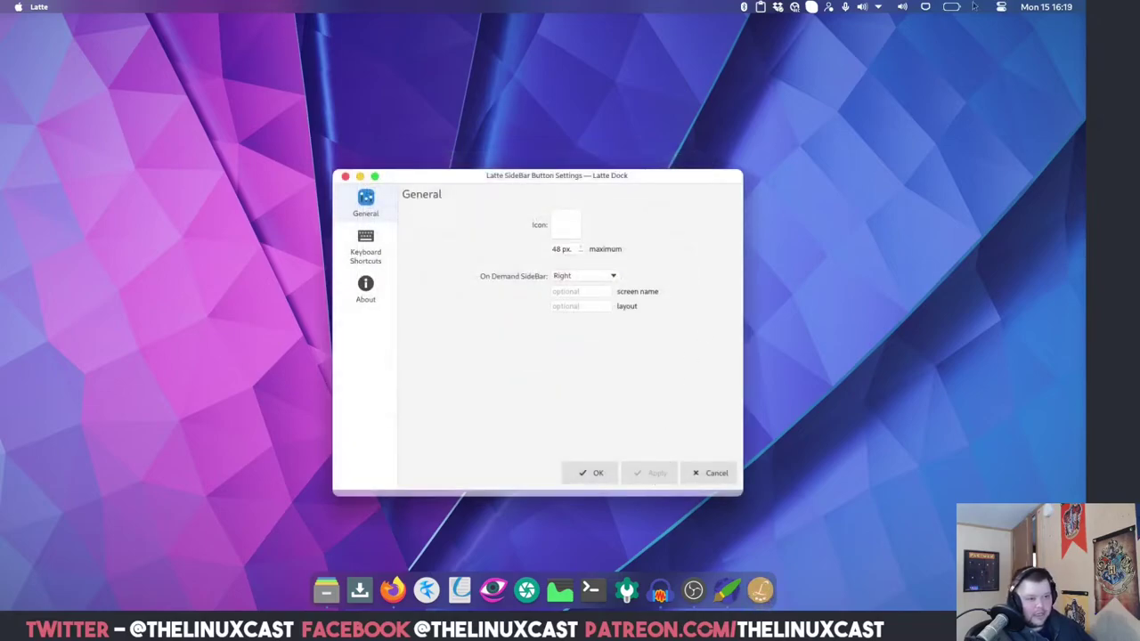
Show and hide the sidebar with its button in the top panel, and close the button's settings
click(1001, 8)
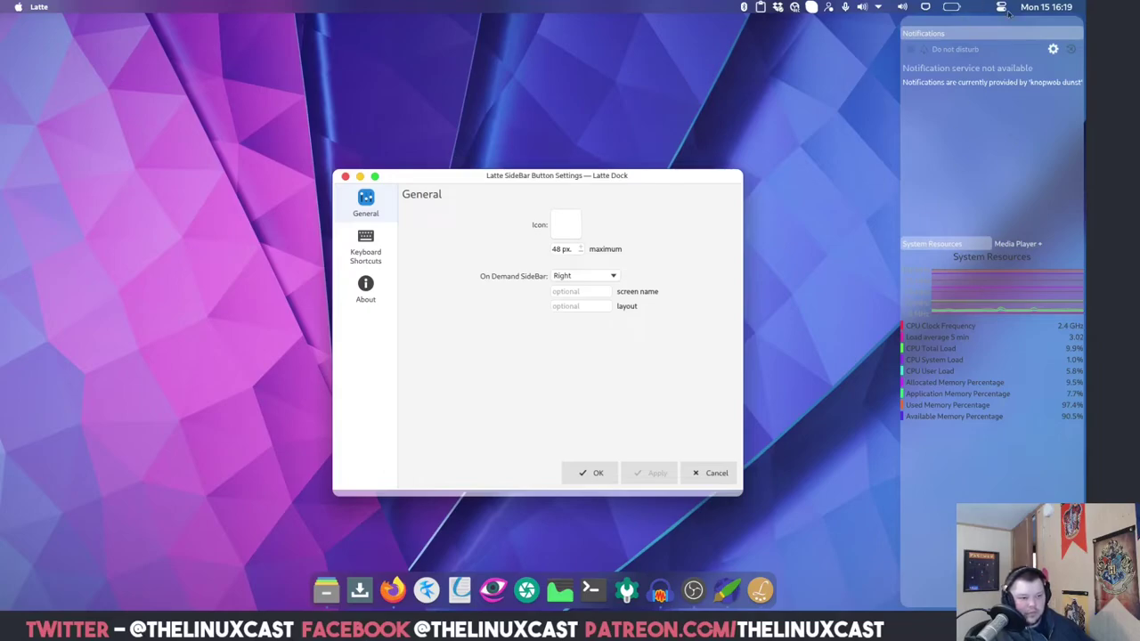
click(1009, 11)
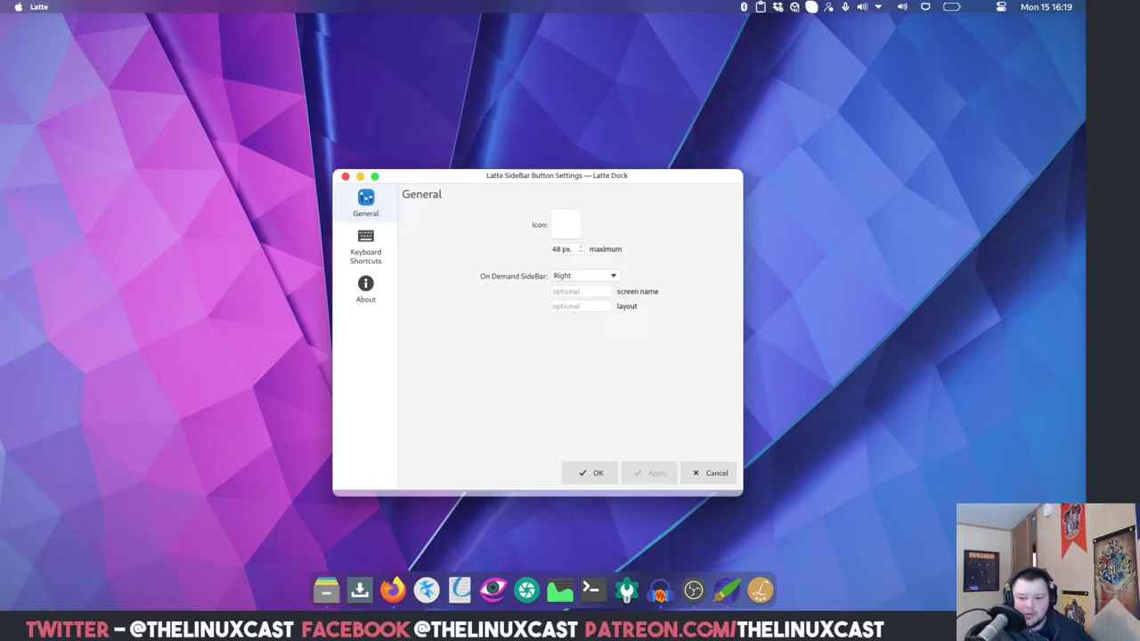
click(584, 475)
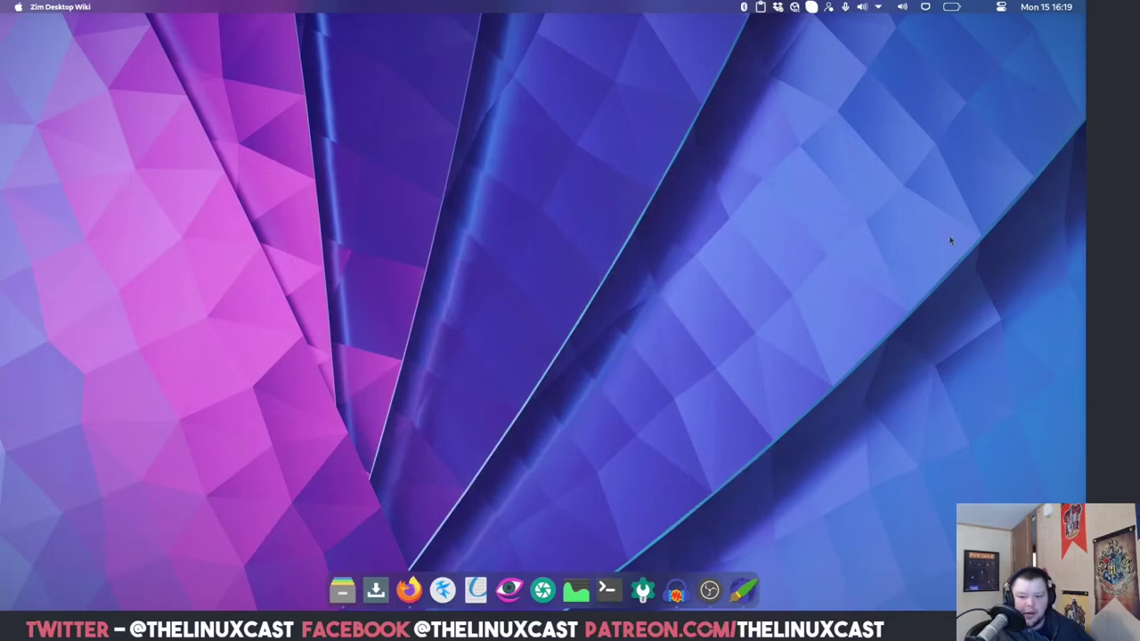
Change the Ditto Menu's icon to the custom file ditoMenu-spotlight-white.svg from the Downloads folder and apply it
right_click(981, 8)
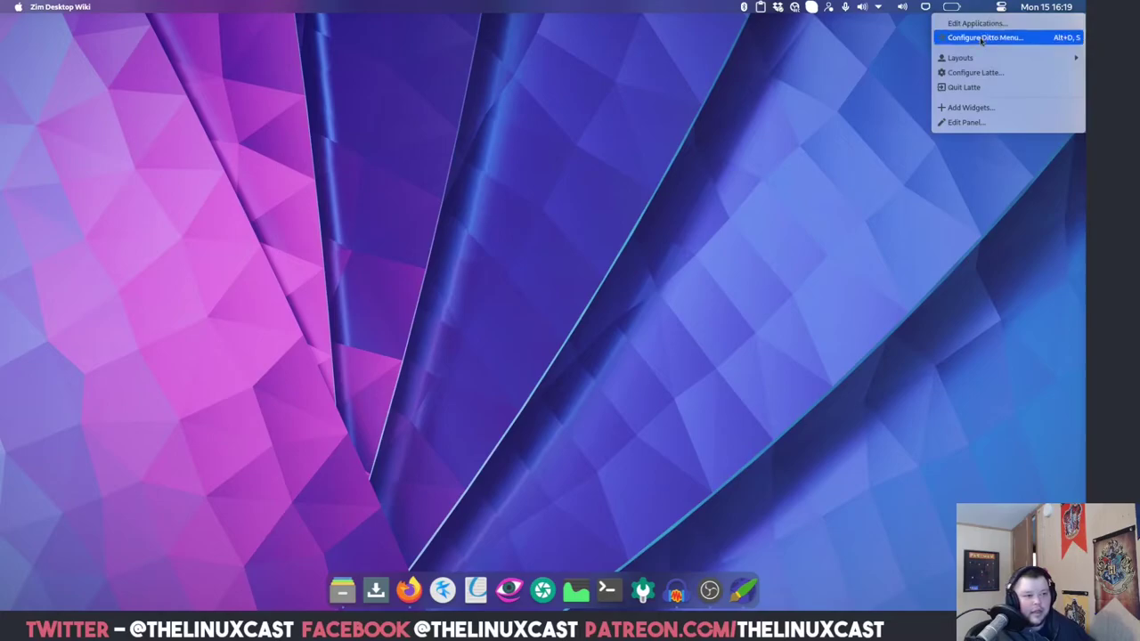
click(980, 37)
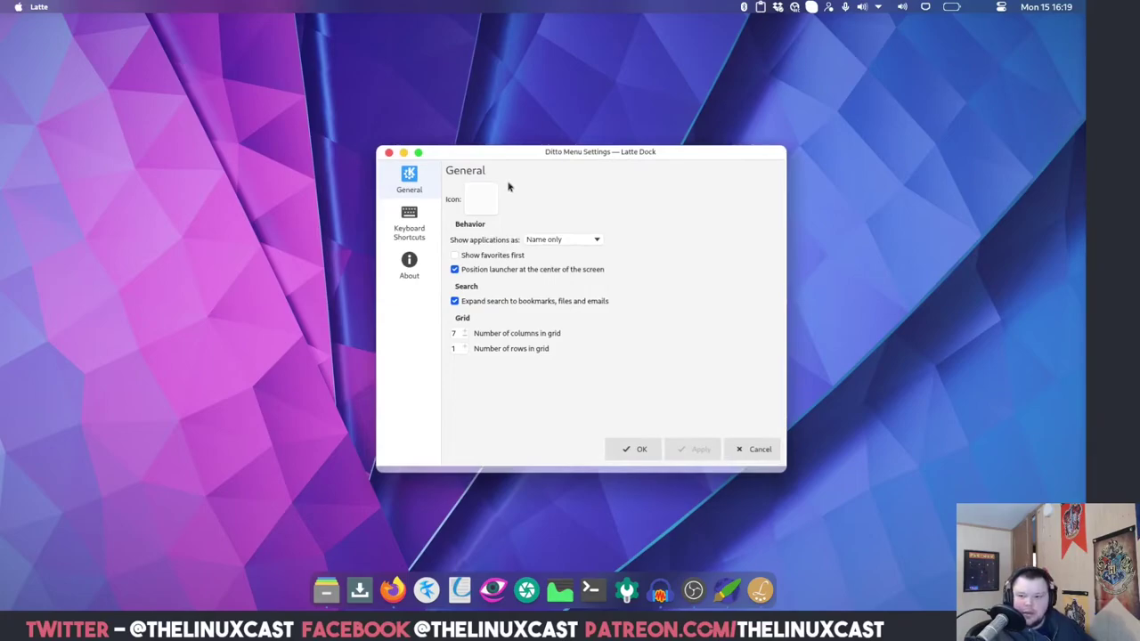
click(482, 198)
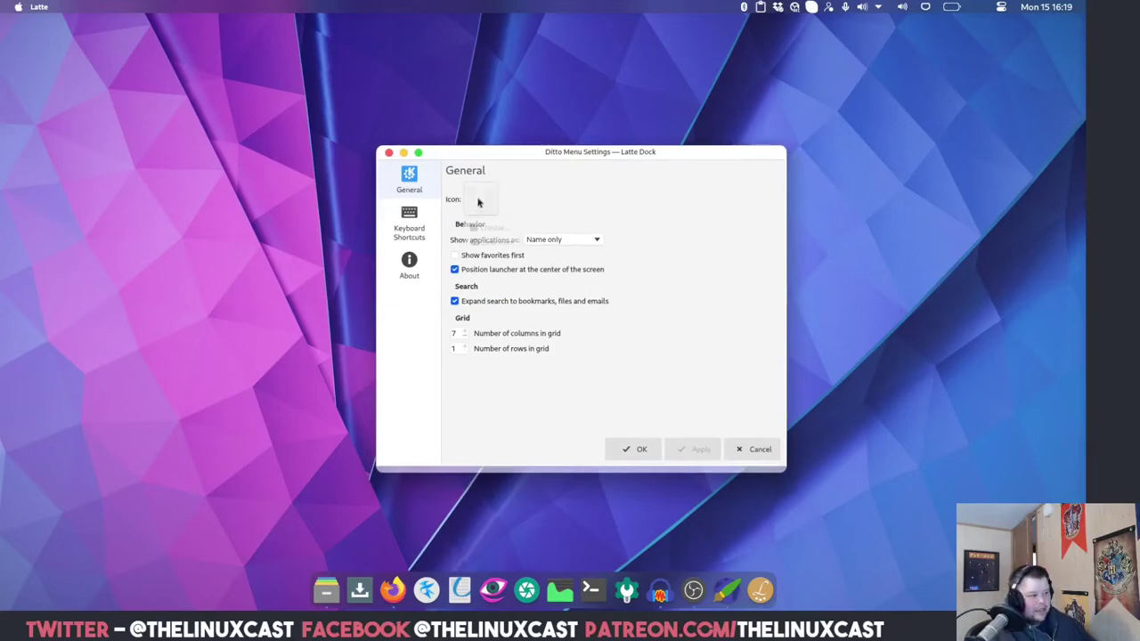
click(488, 228)
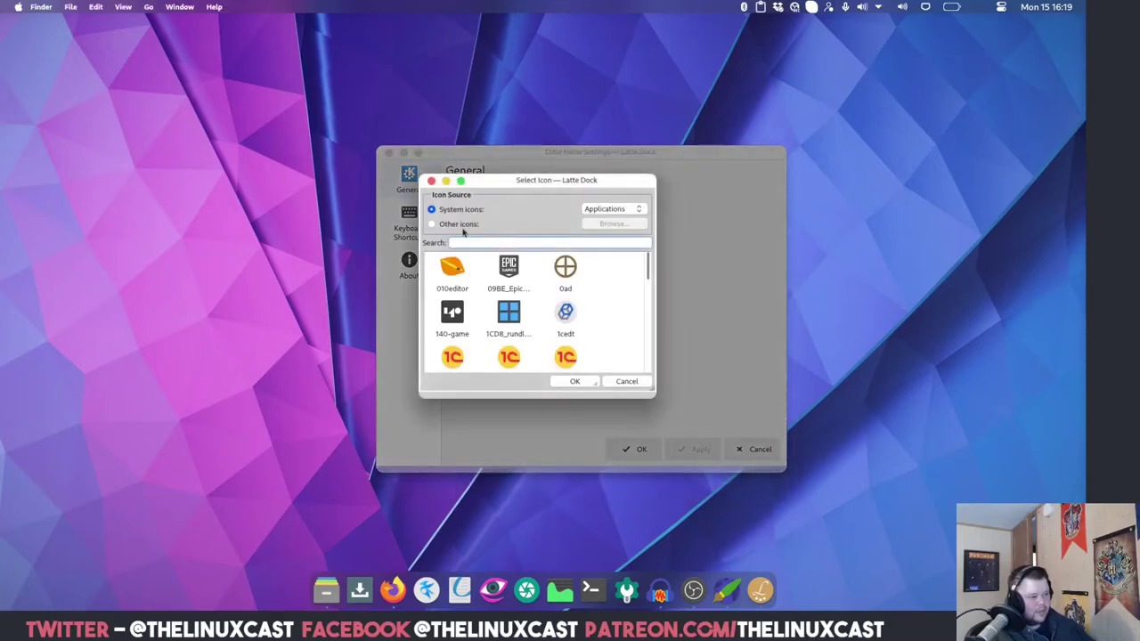
click(450, 224)
click(614, 224)
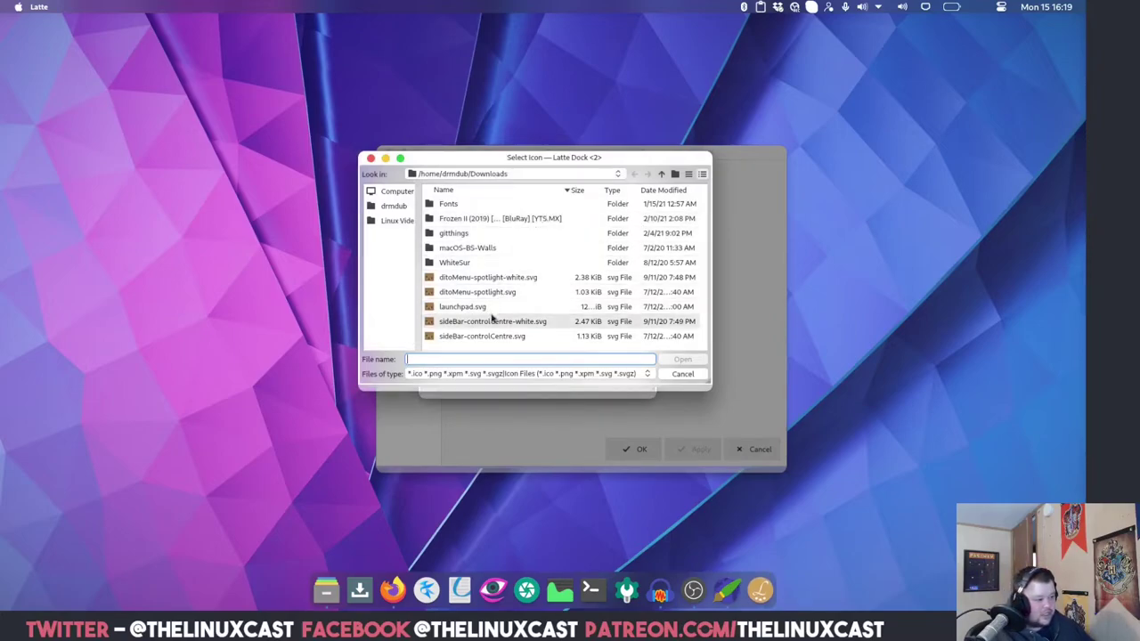
click(504, 279)
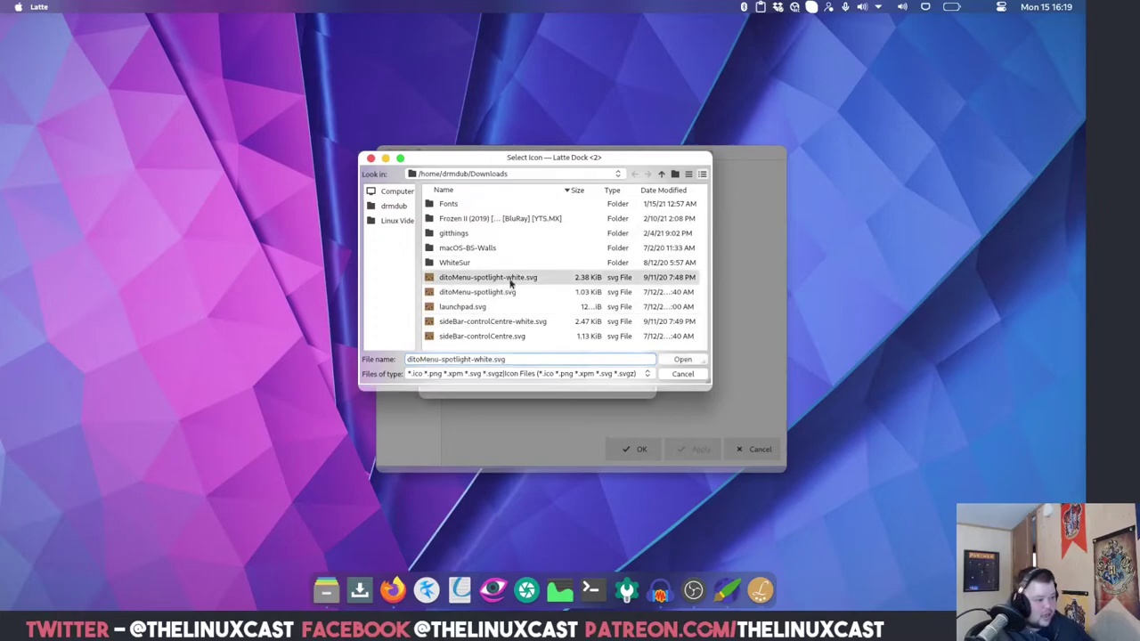
click(680, 360)
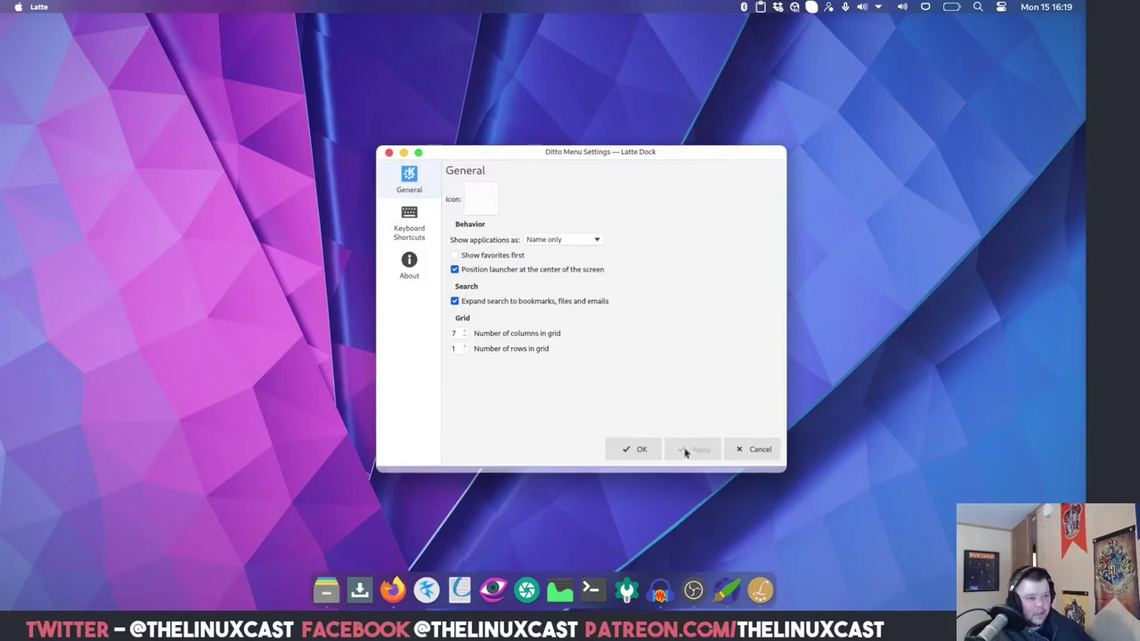
Open the application launcher to check it, dismiss it and close the Ditto Menu settings
key(super)
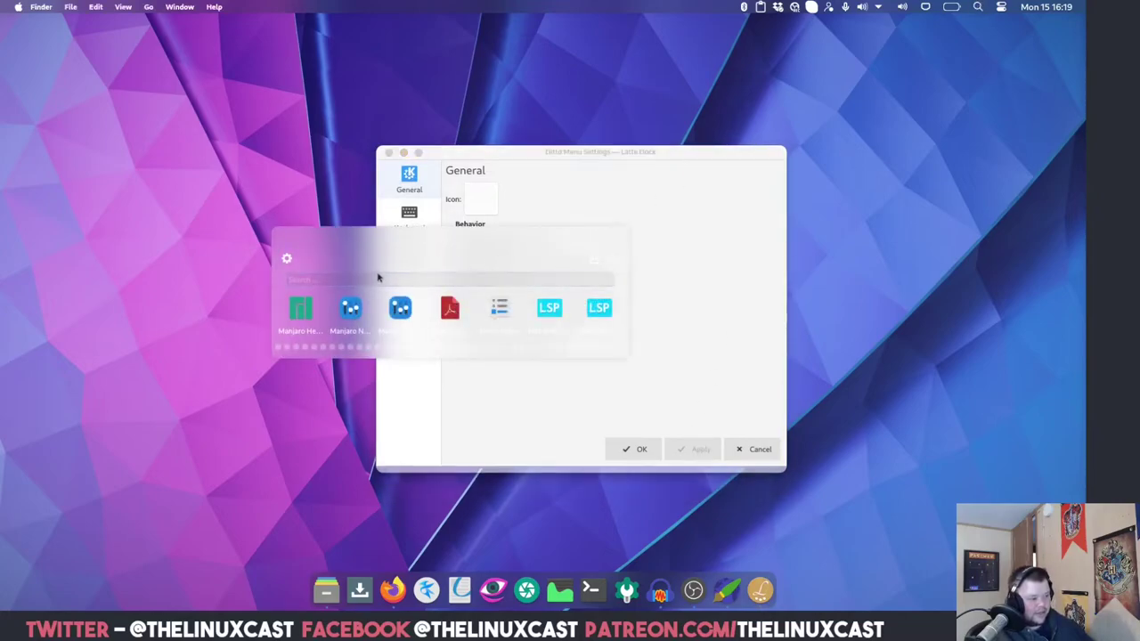
click(692, 309)
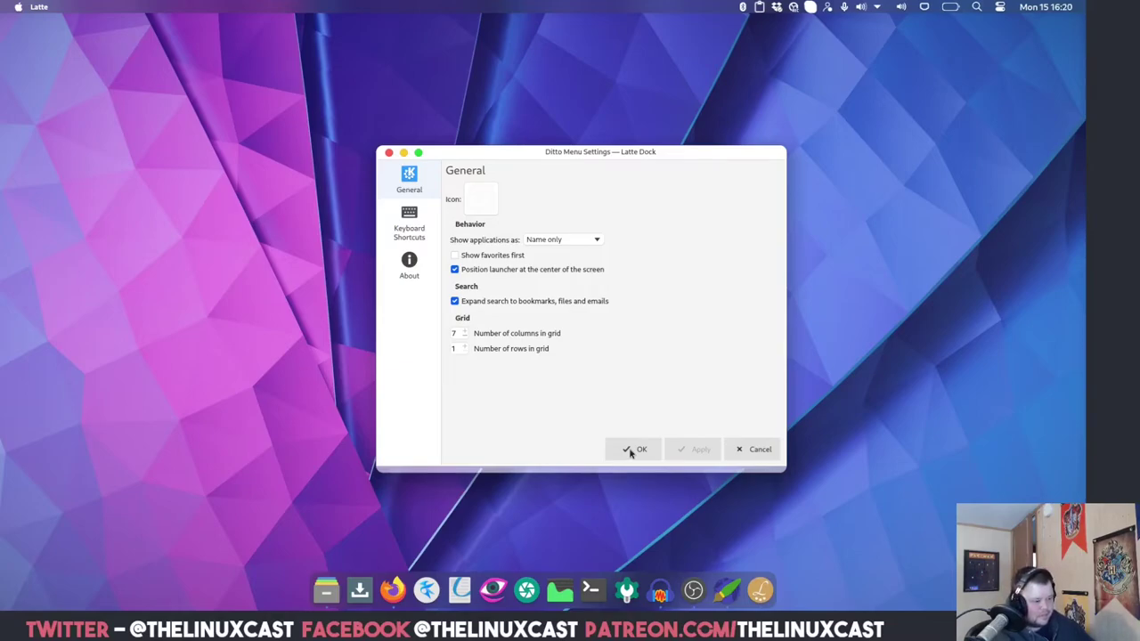
click(633, 450)
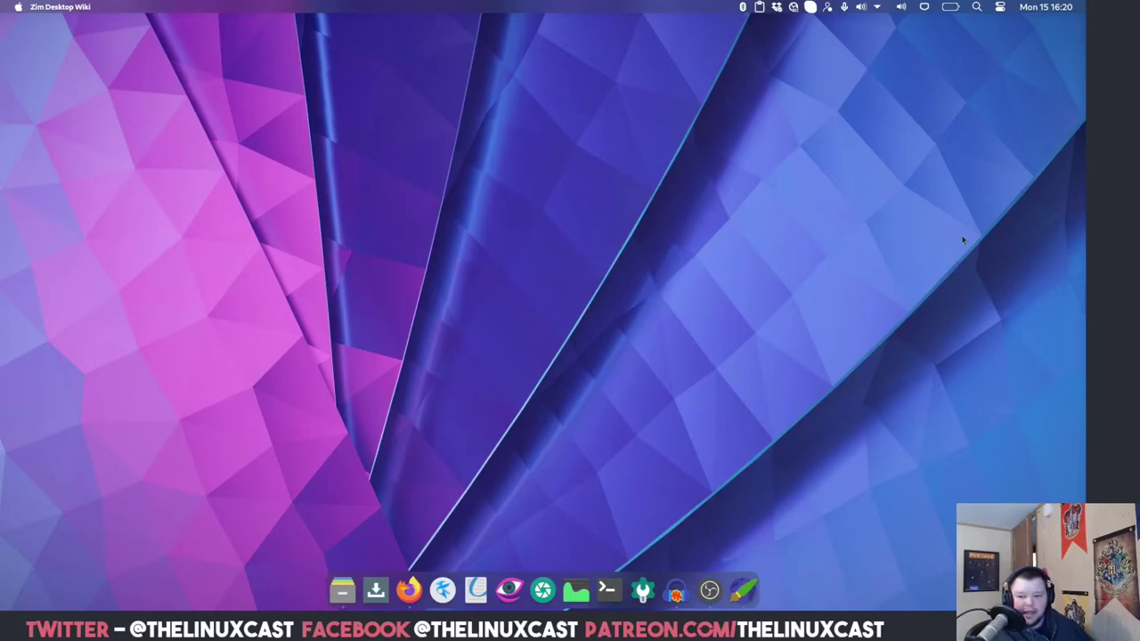
Open the widget list from the dock and search it for "launchpad"
right_click(642, 587)
click(664, 545)
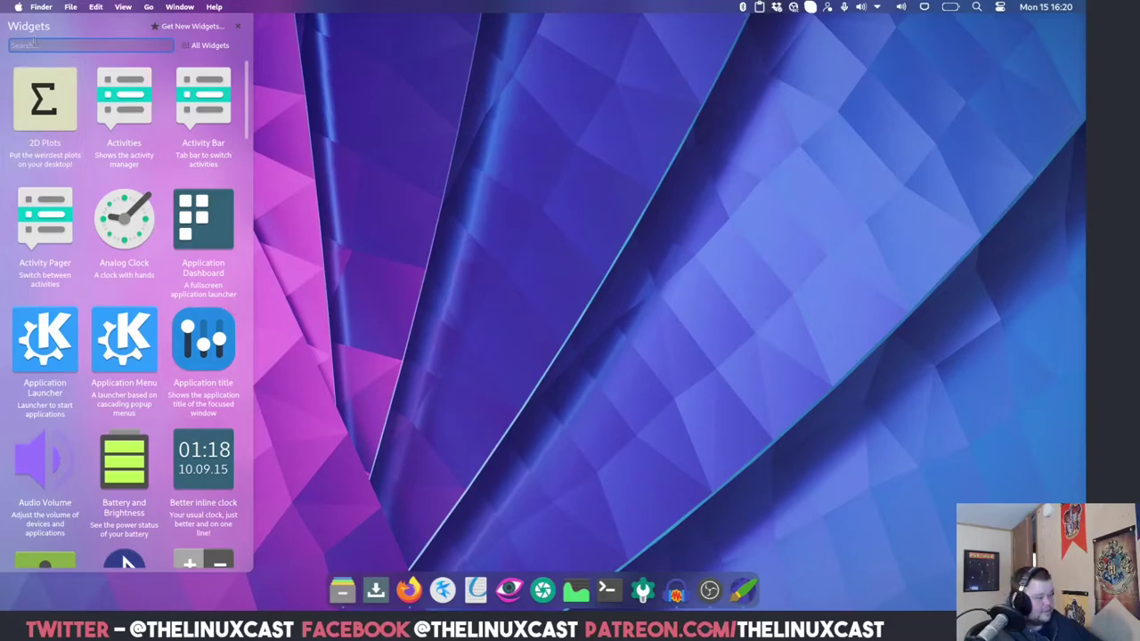
text(launc)
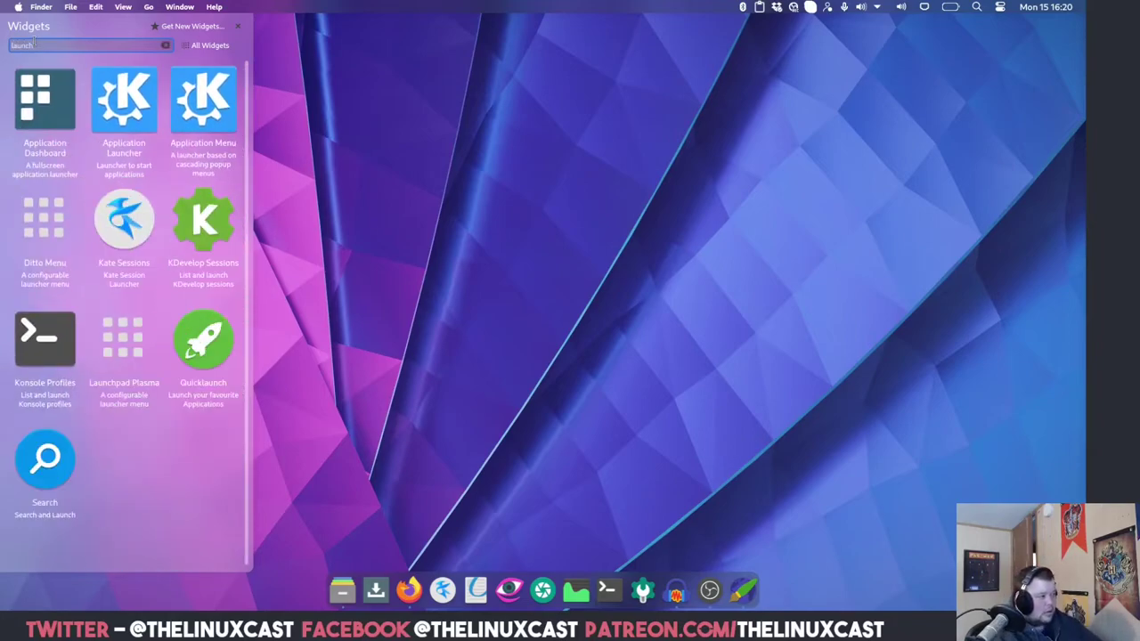
text(h)
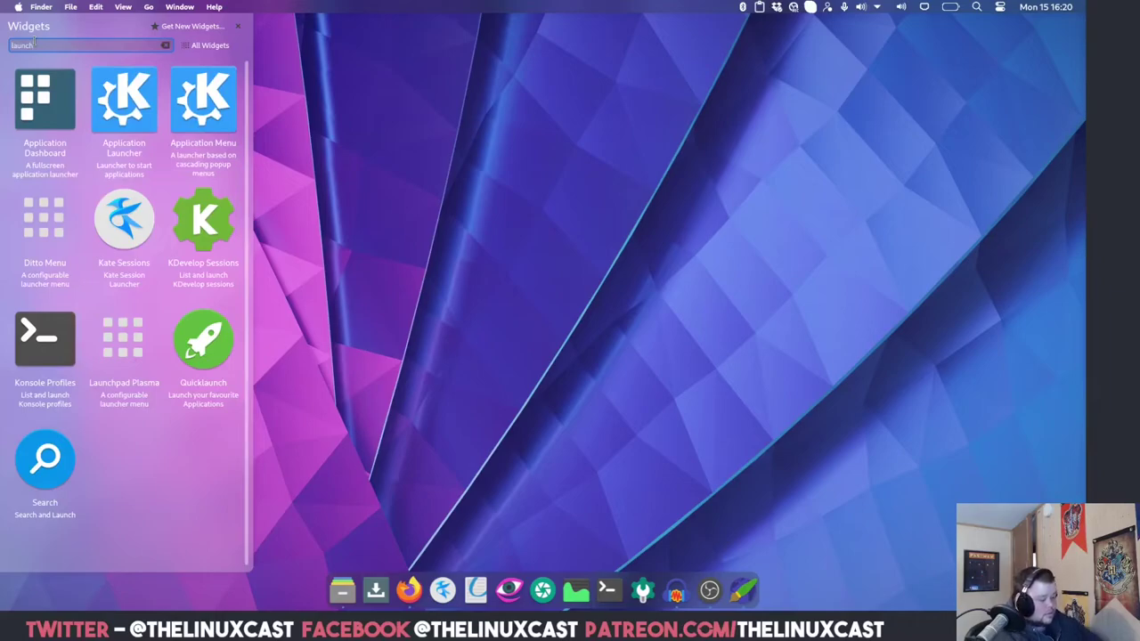
text(pad)
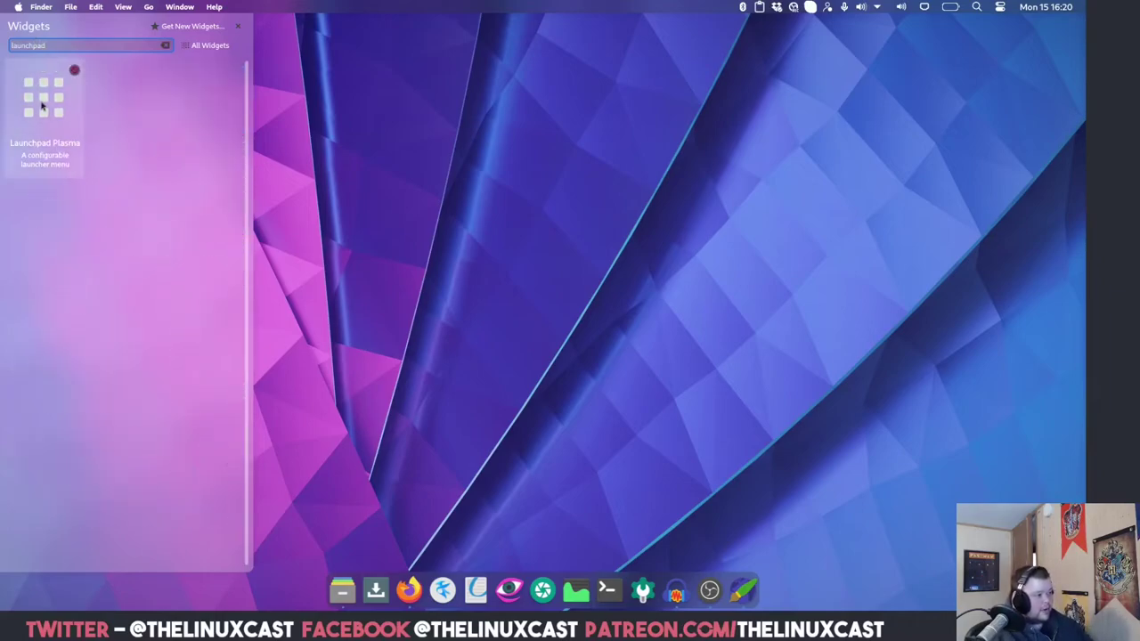
Add the Launchpad Plasma widget to the dock ahead of the Dolphin icon, and open and close its application grid
drag(33, 98, 339, 590)
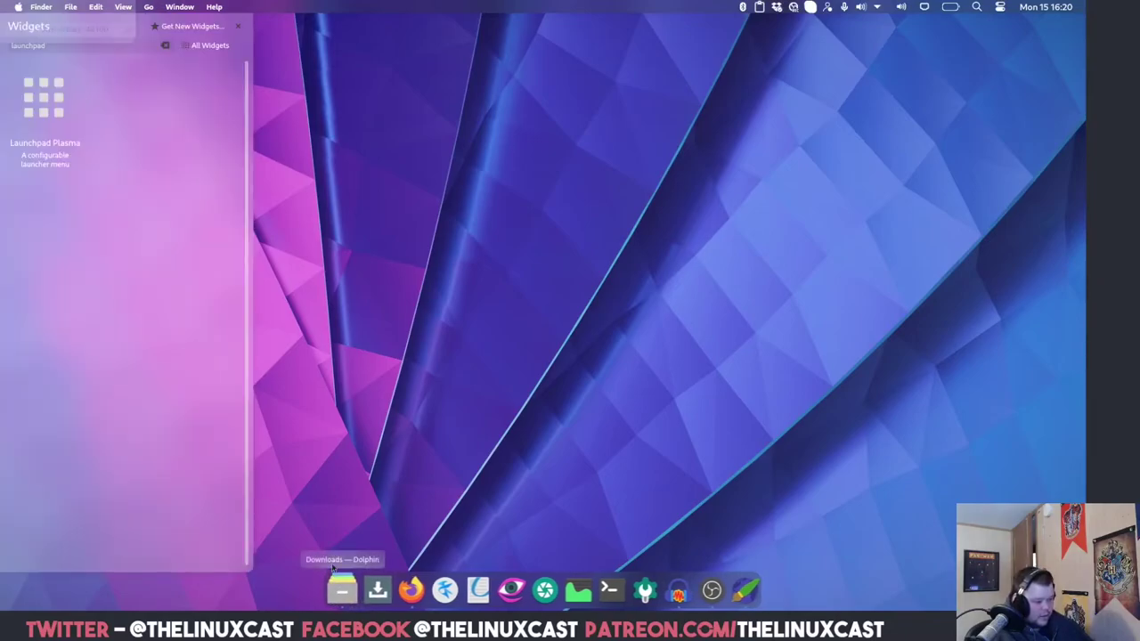
mouse_move(49, 96)
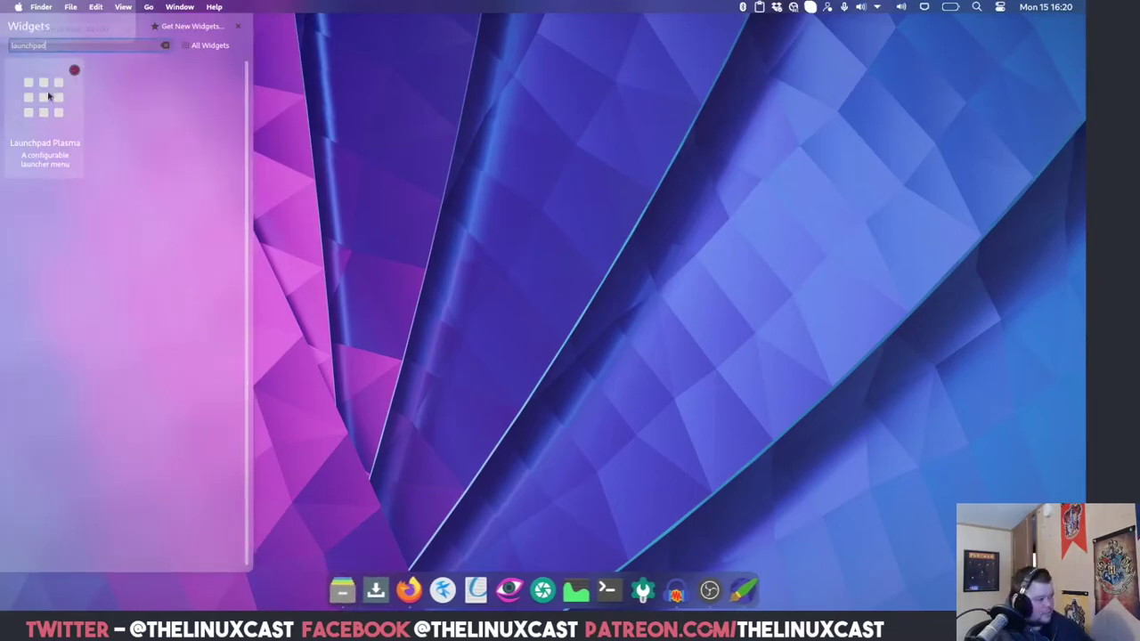
drag(46, 104, 326, 590)
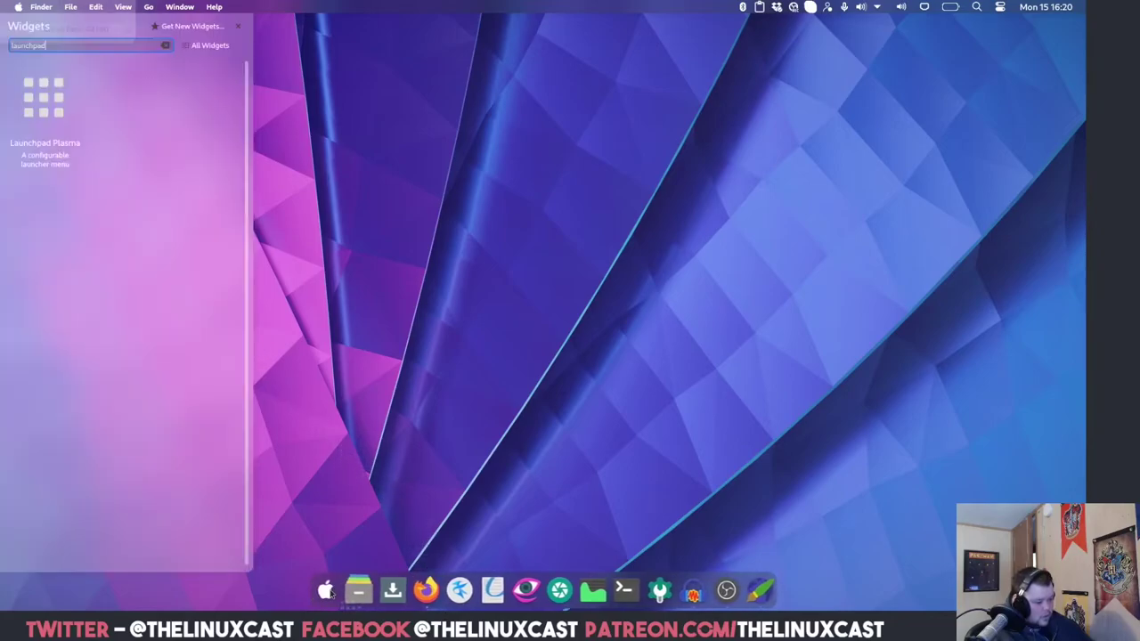
click(324, 590)
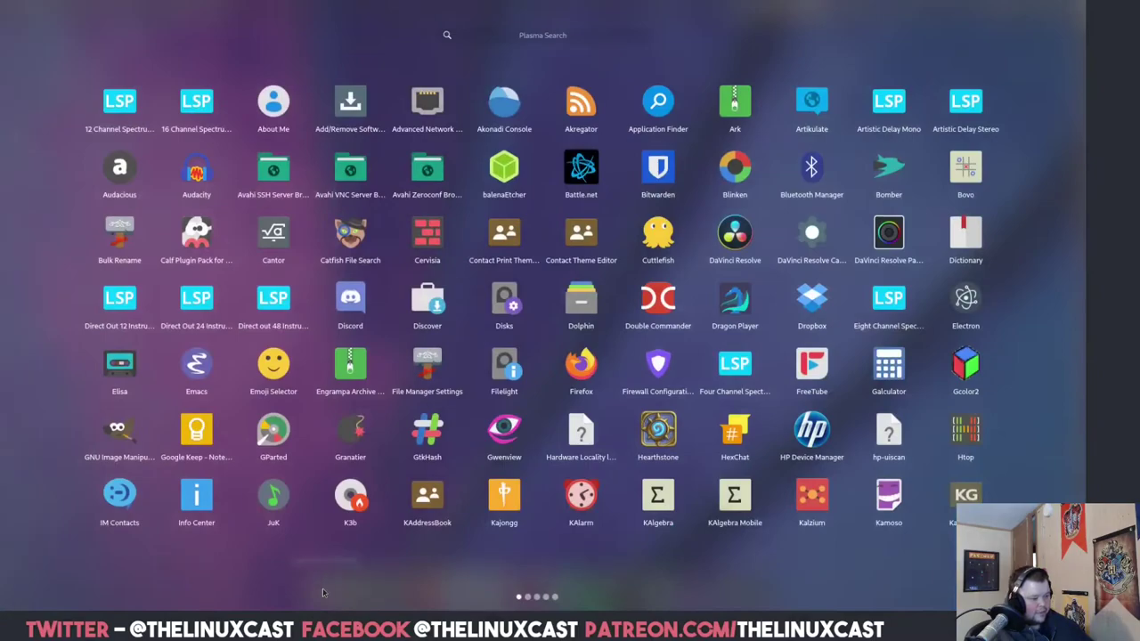
click(323, 593)
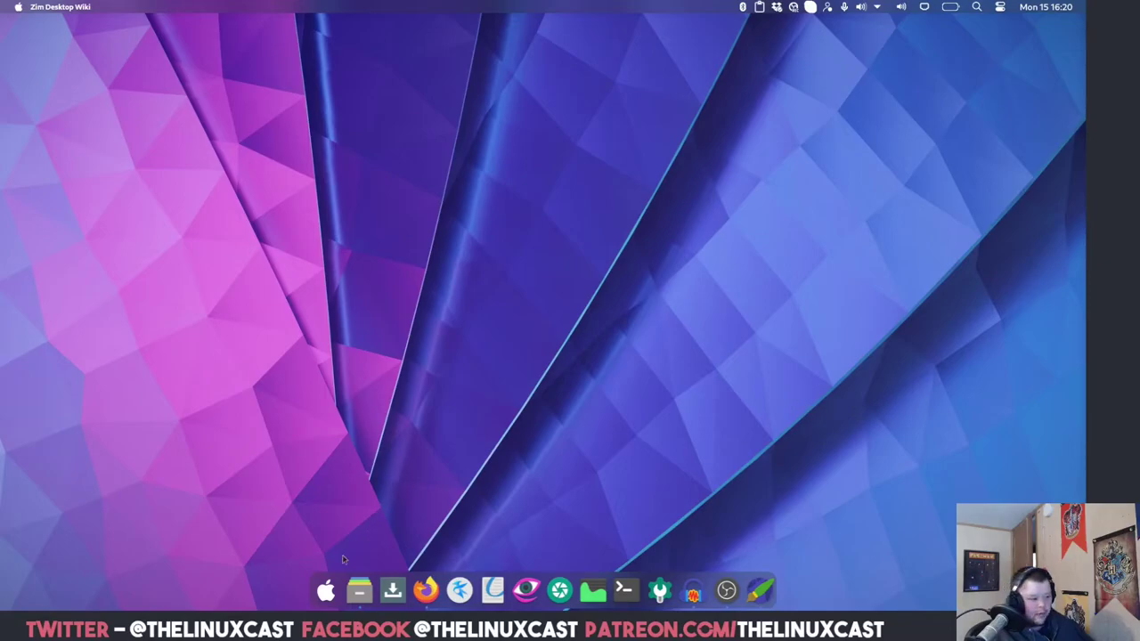
Change the Launchpad Plasma widget's icon to launchpad.svg from the Downloads folder, apply it, and open and dismiss its application grid
right_click(325, 589)
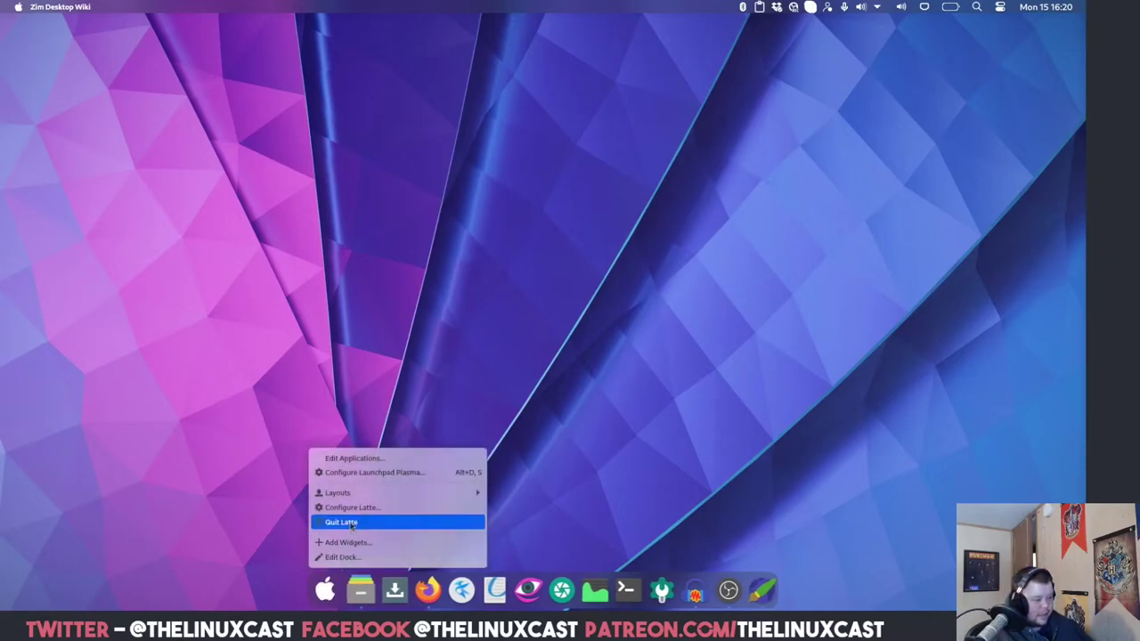
click(380, 473)
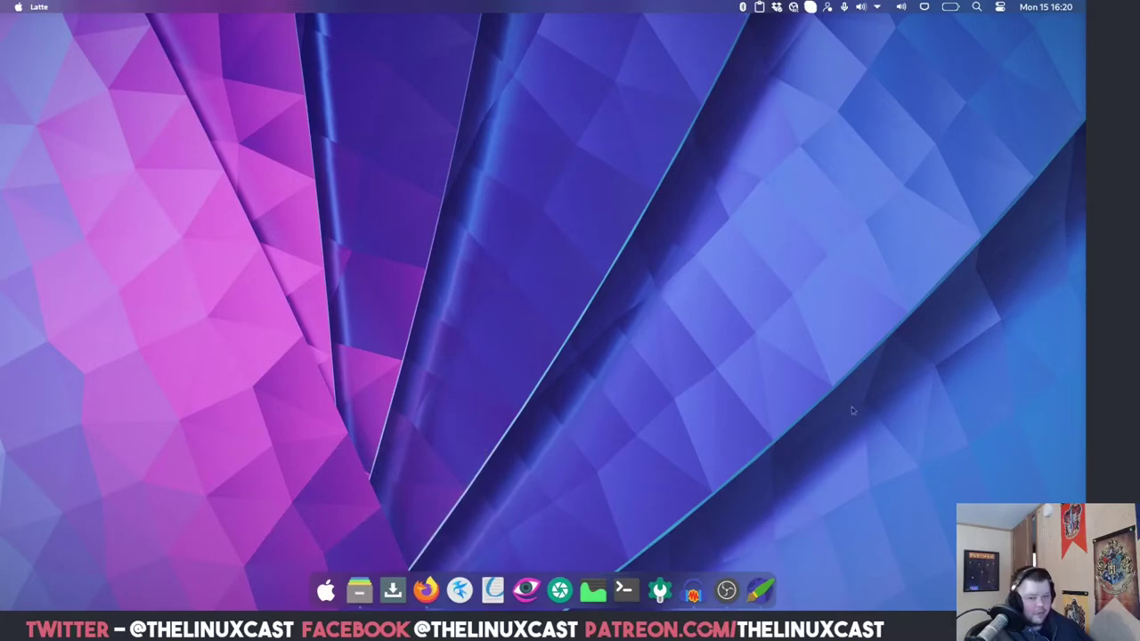
drag(597, 268, 522, 178)
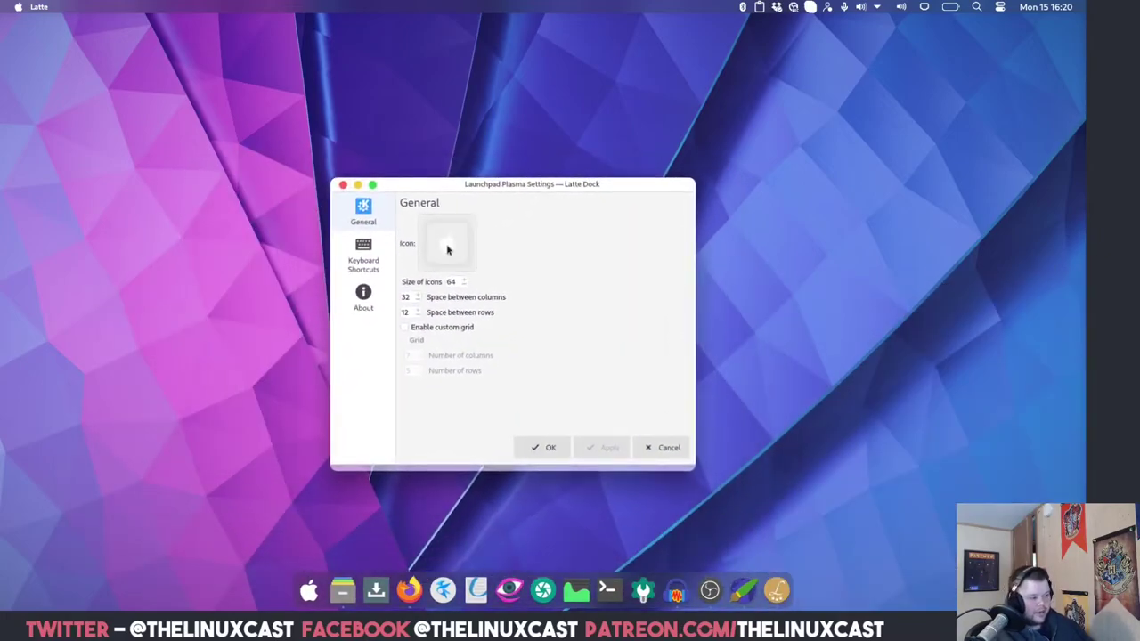
click(448, 246)
click(444, 284)
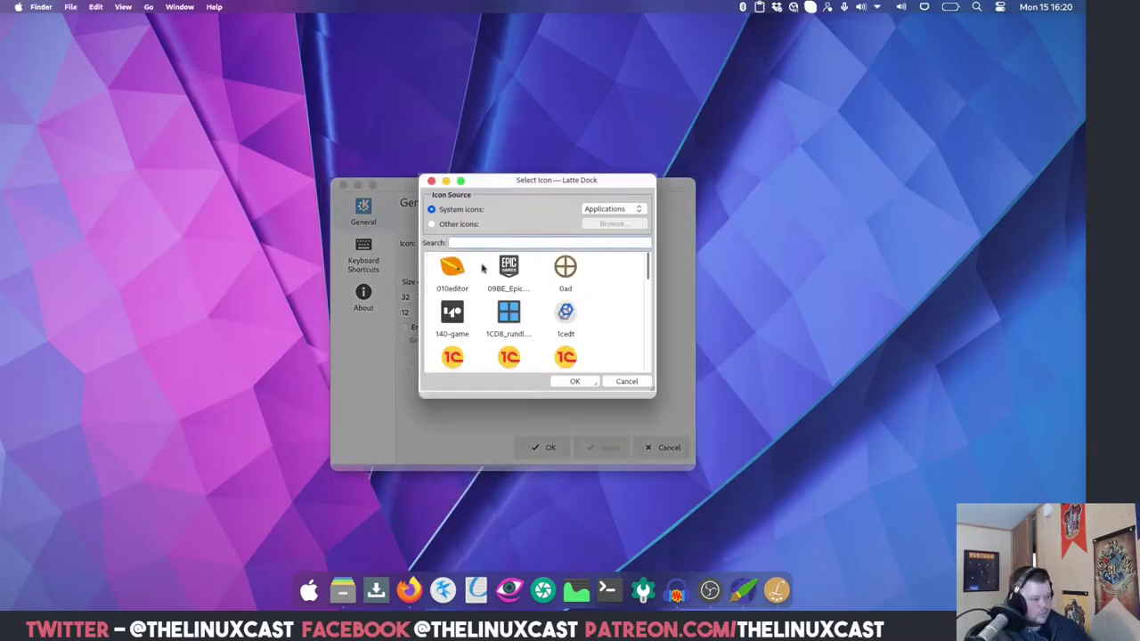
click(432, 223)
click(613, 224)
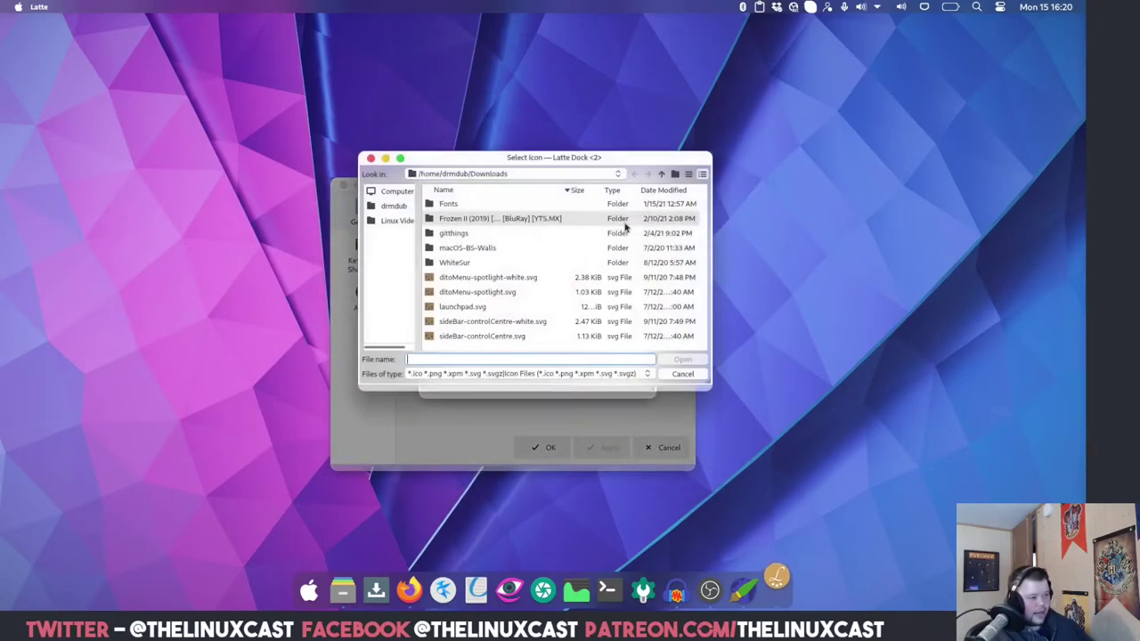
click(505, 308)
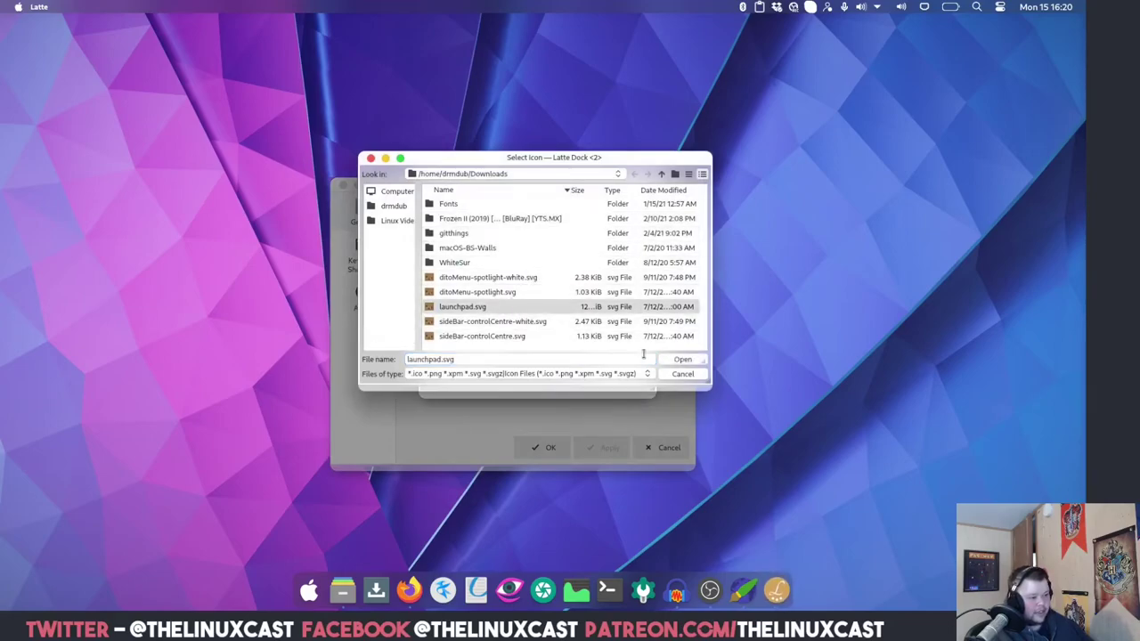
click(682, 359)
click(605, 449)
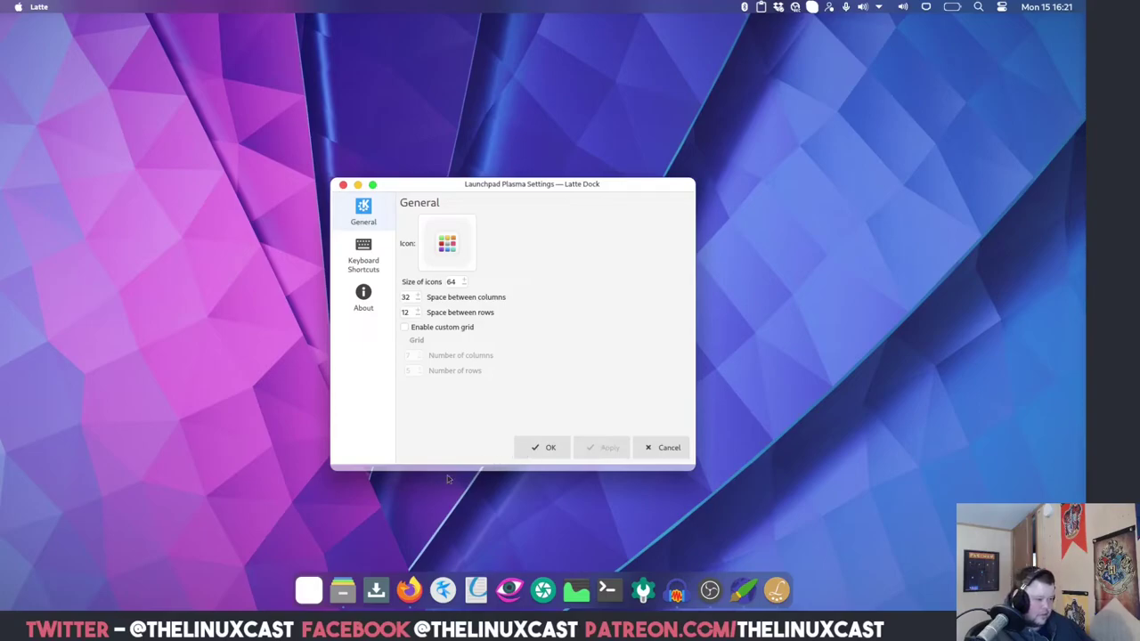
click(536, 448)
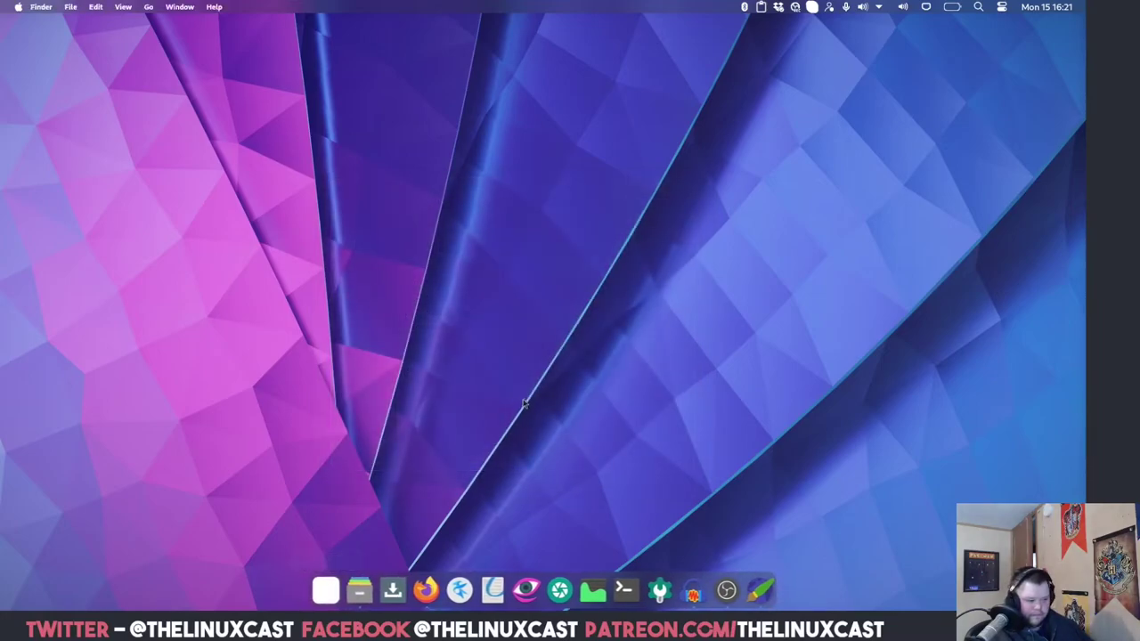
click(326, 590)
click(353, 532)
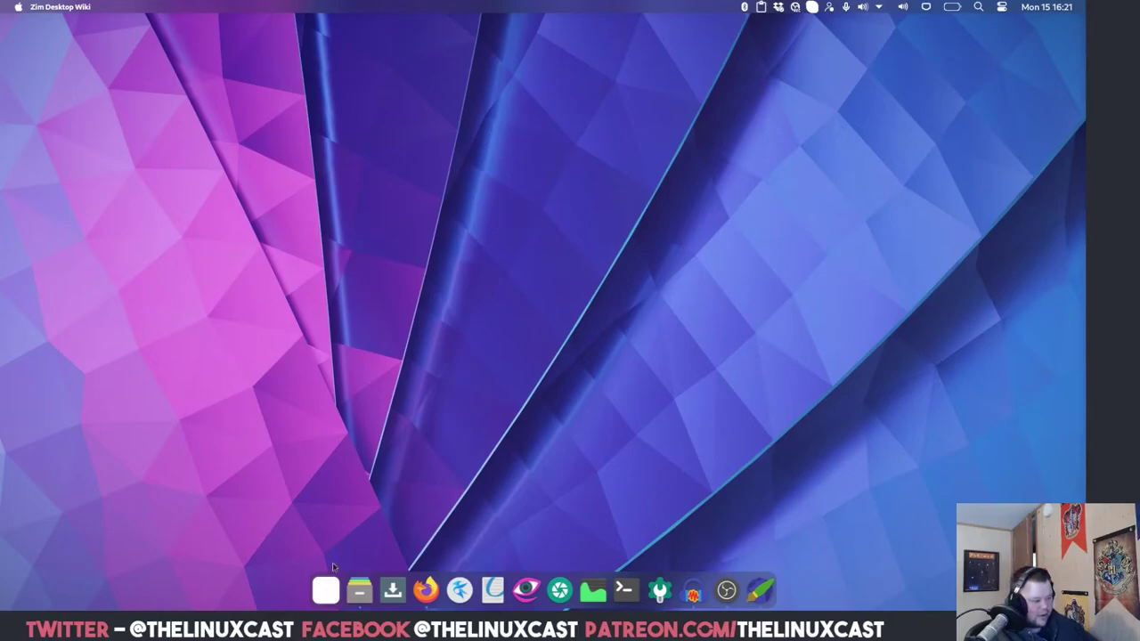
right_click(326, 589)
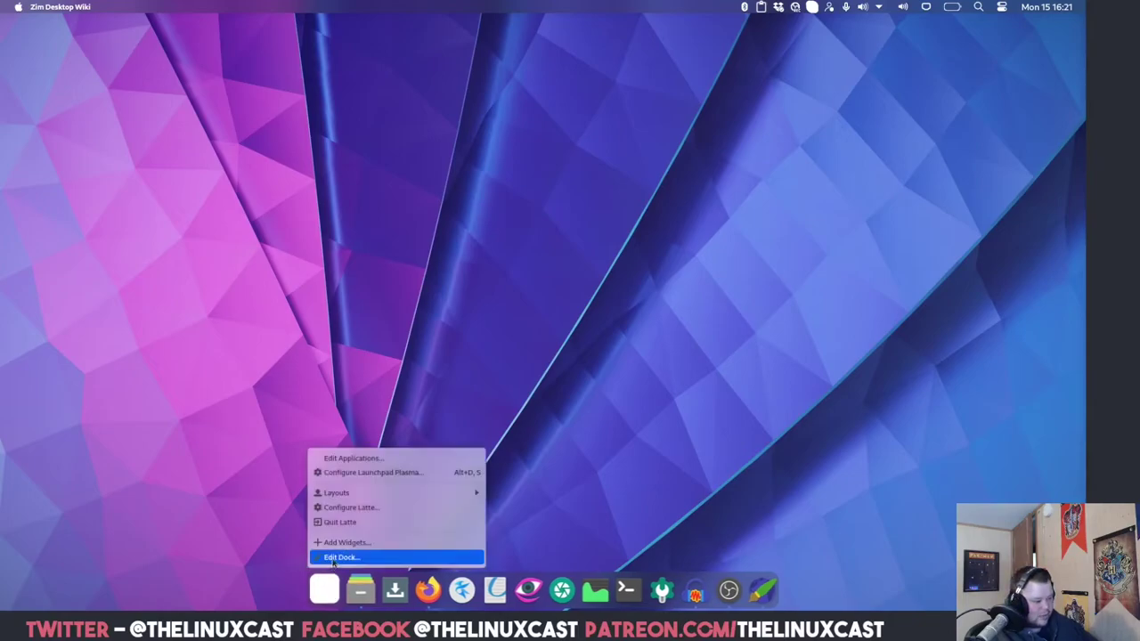
click(359, 512)
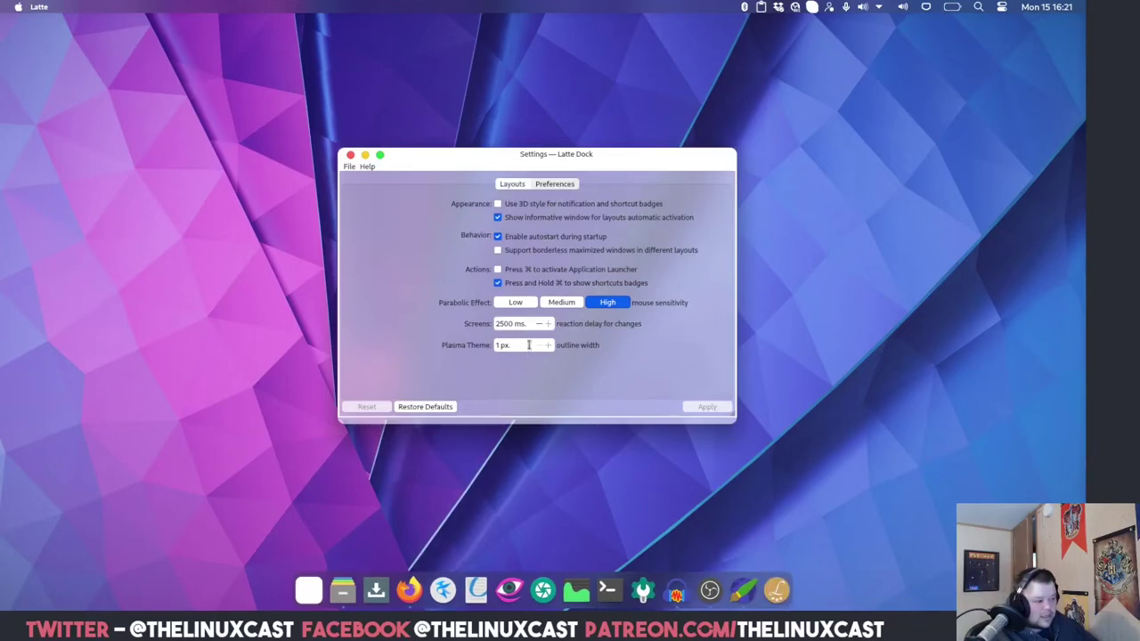
click(513, 184)
click(554, 184)
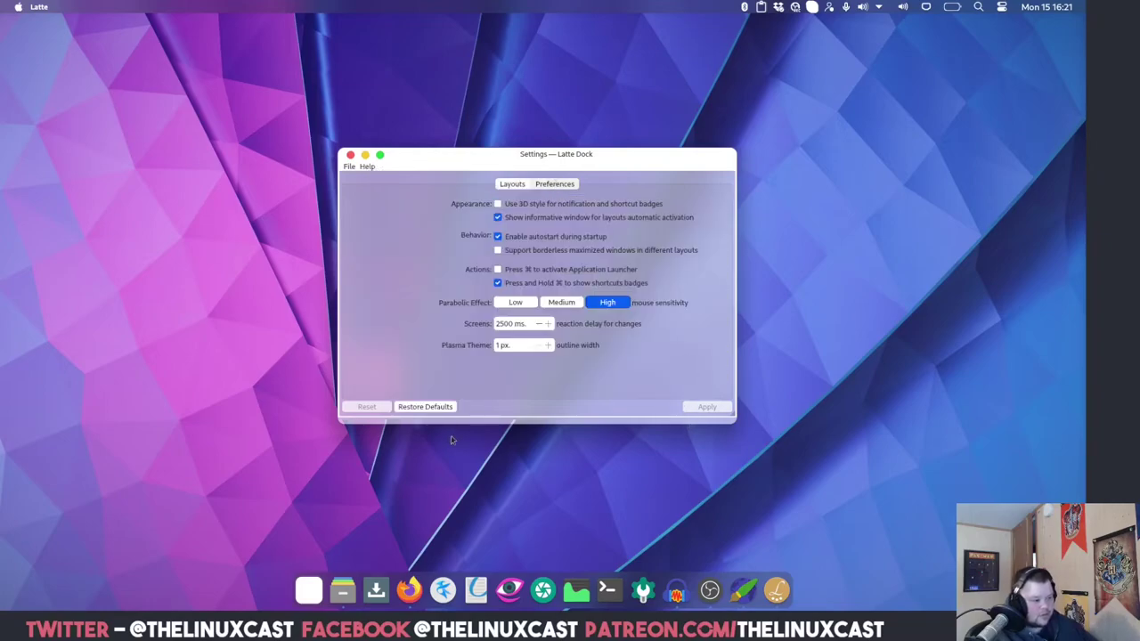
click(350, 155)
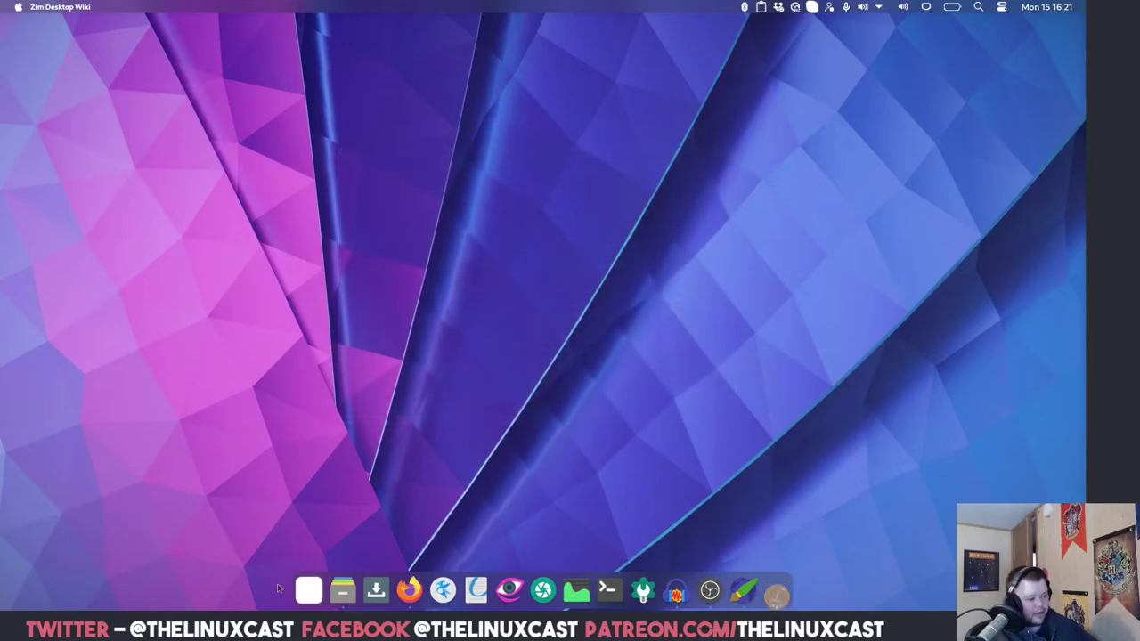
Enable a custom grid for the Launchpad Plasma widget with 8 columns and 6 rows, and apply it
right_click(312, 594)
right_click(320, 596)
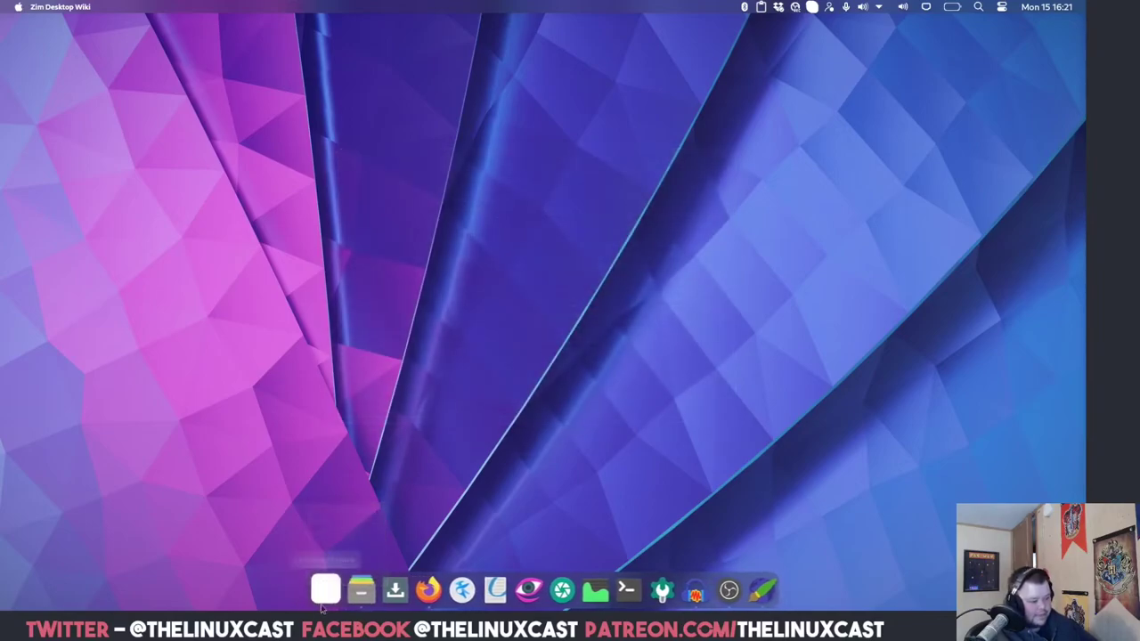
click(374, 473)
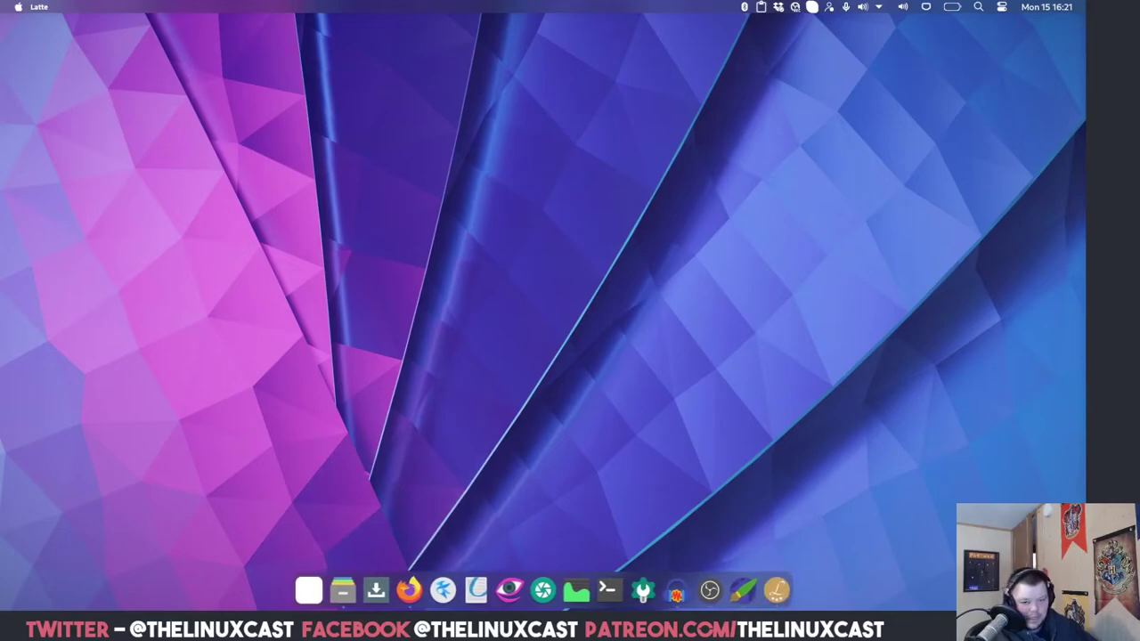
drag(686, 153, 807, 153)
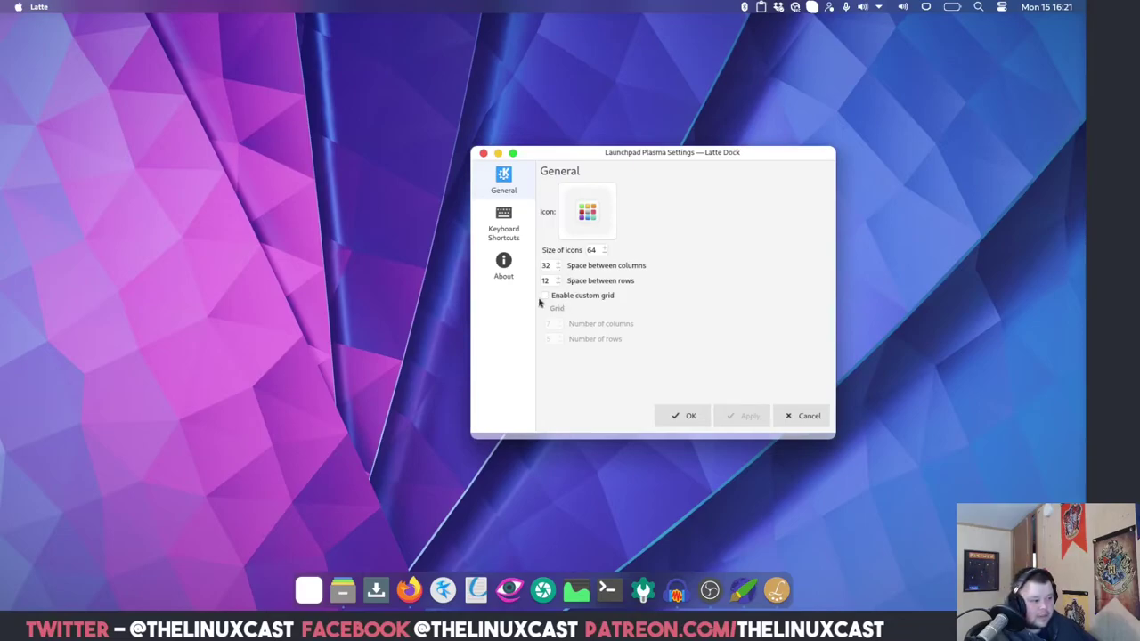
click(545, 296)
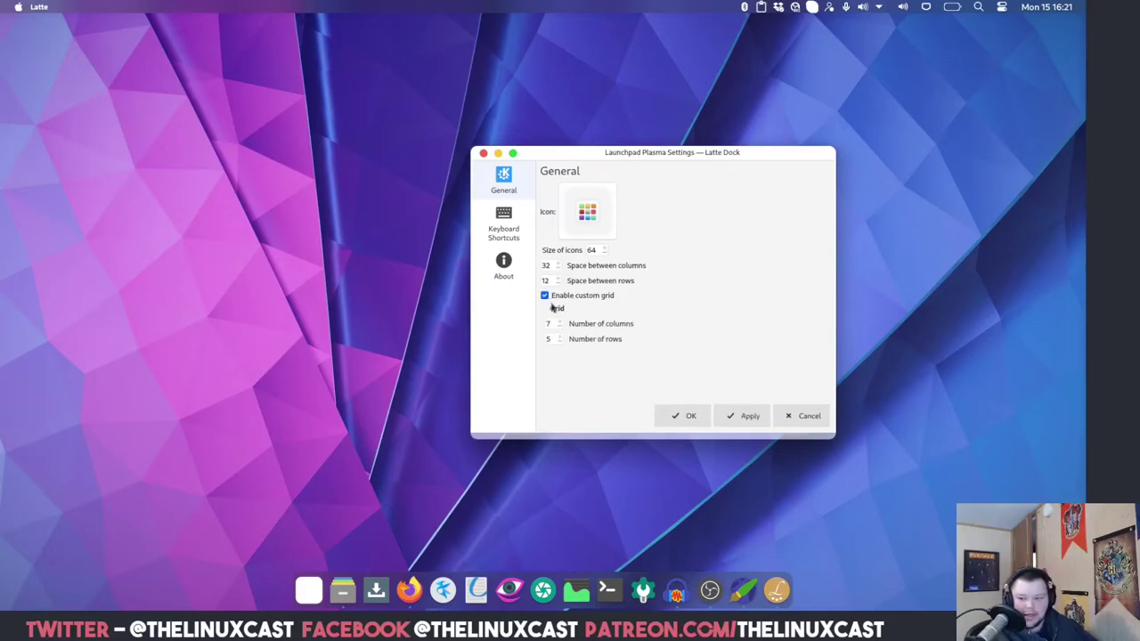
click(561, 322)
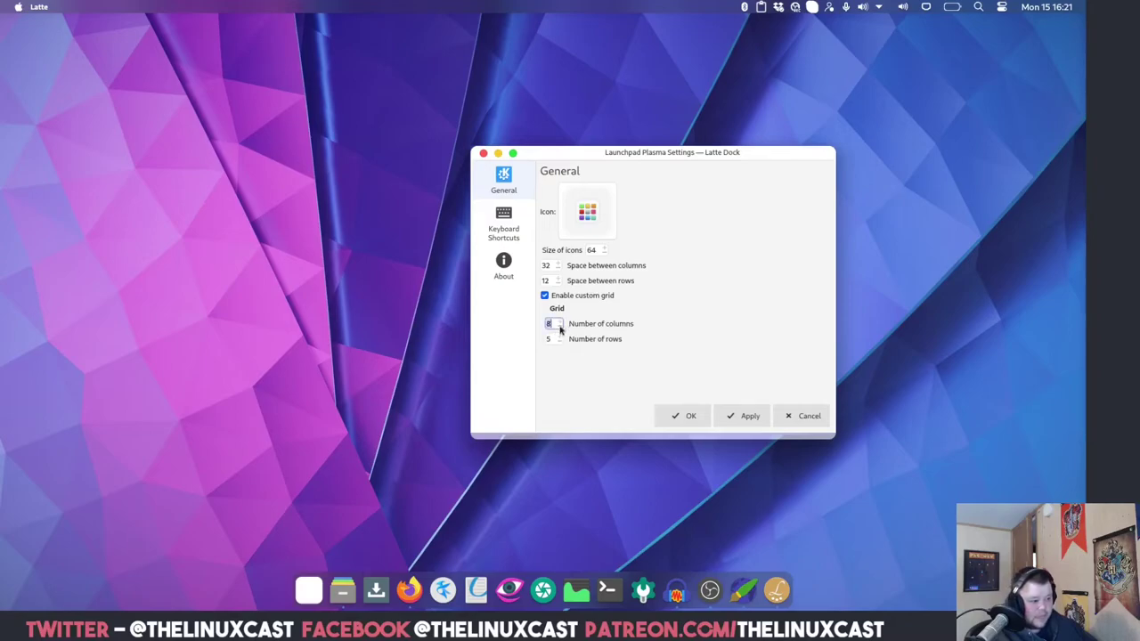
click(561, 337)
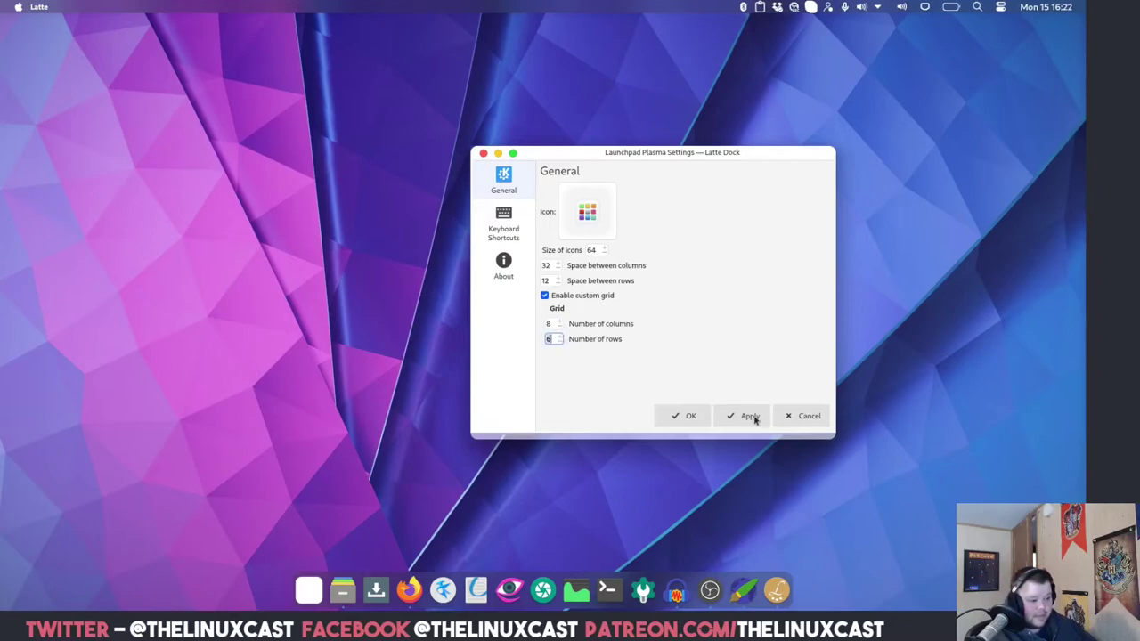
click(720, 416)
click(681, 416)
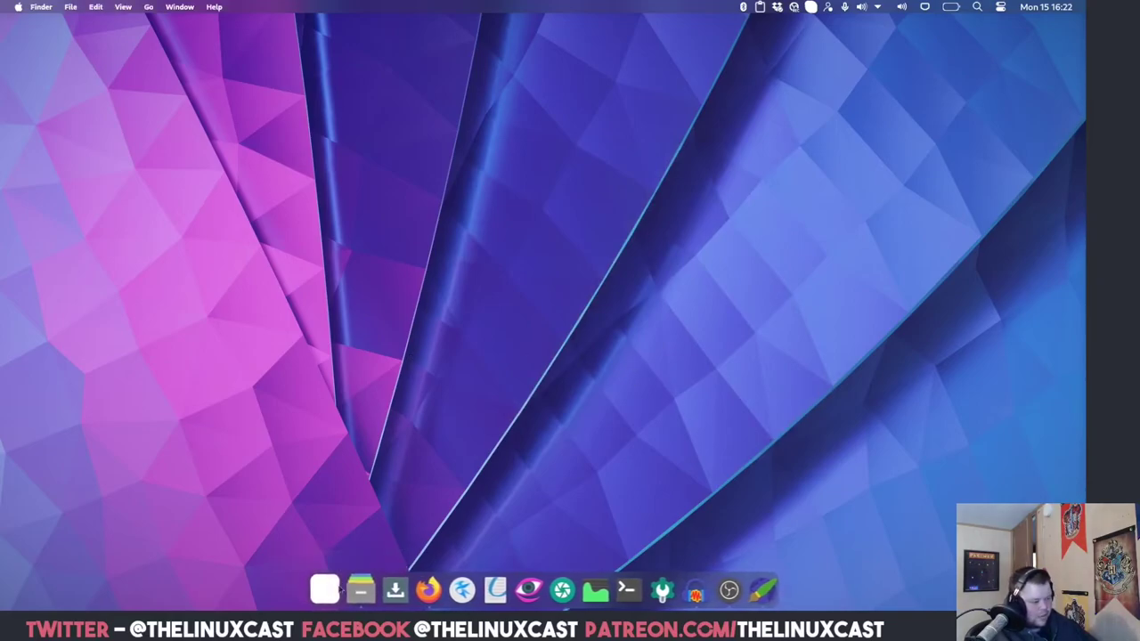
Open and dismiss the Launchpad application grid to check its new layout
click(325, 592)
click(361, 535)
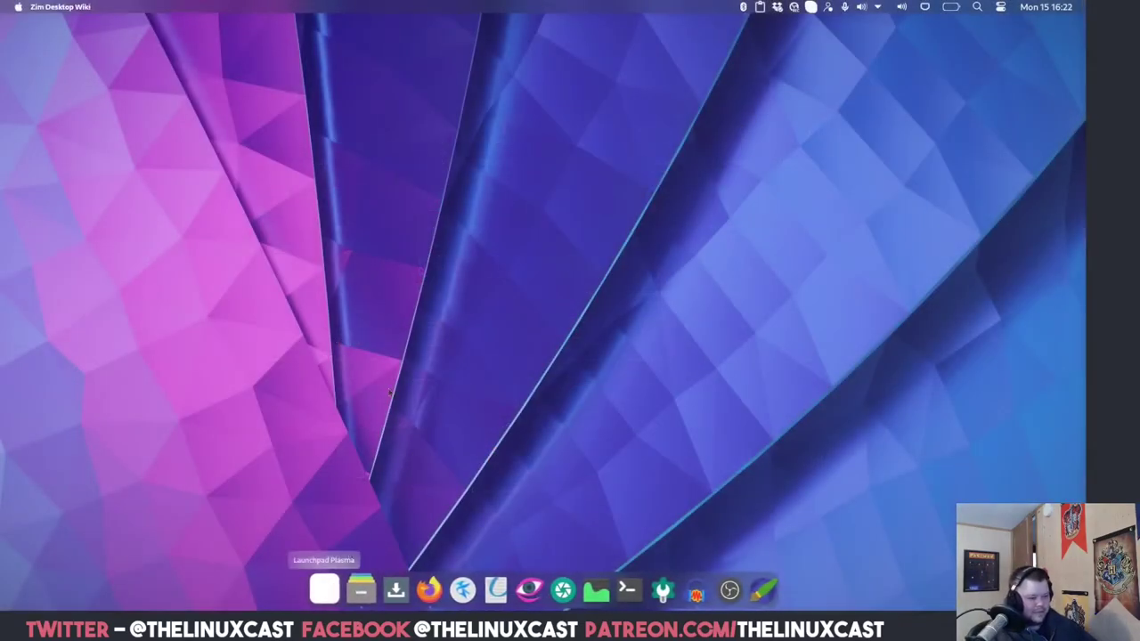
click(318, 591)
click(318, 592)
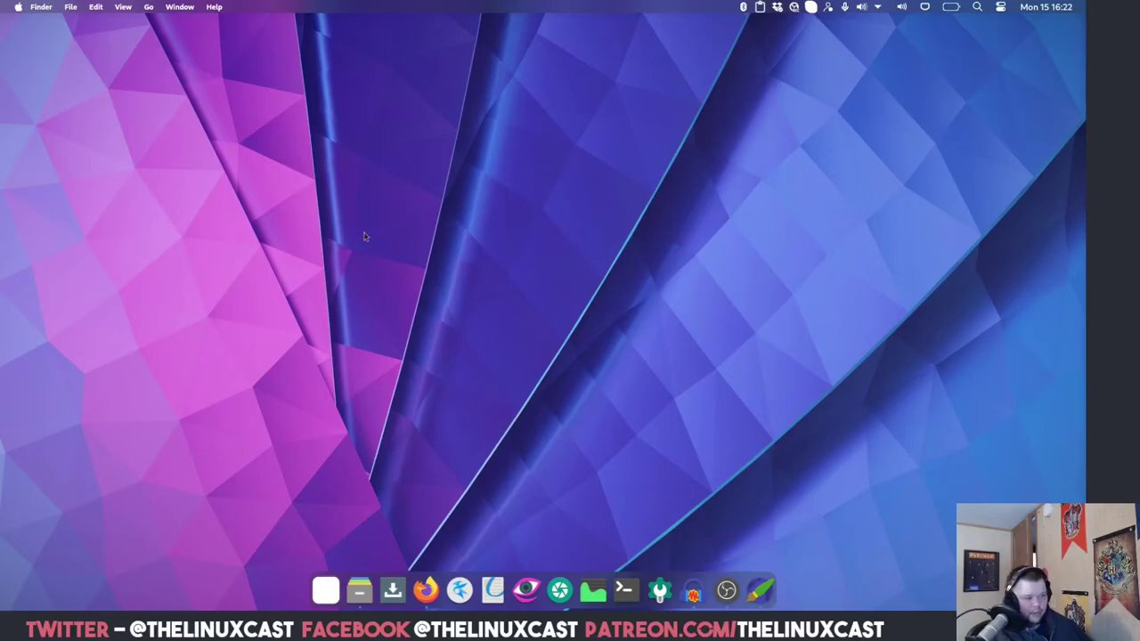
Open System Settings and examine the Workspace Behavior options and the Window Behavior options for titlebar actions, window actions, movement and advanced
click(660, 592)
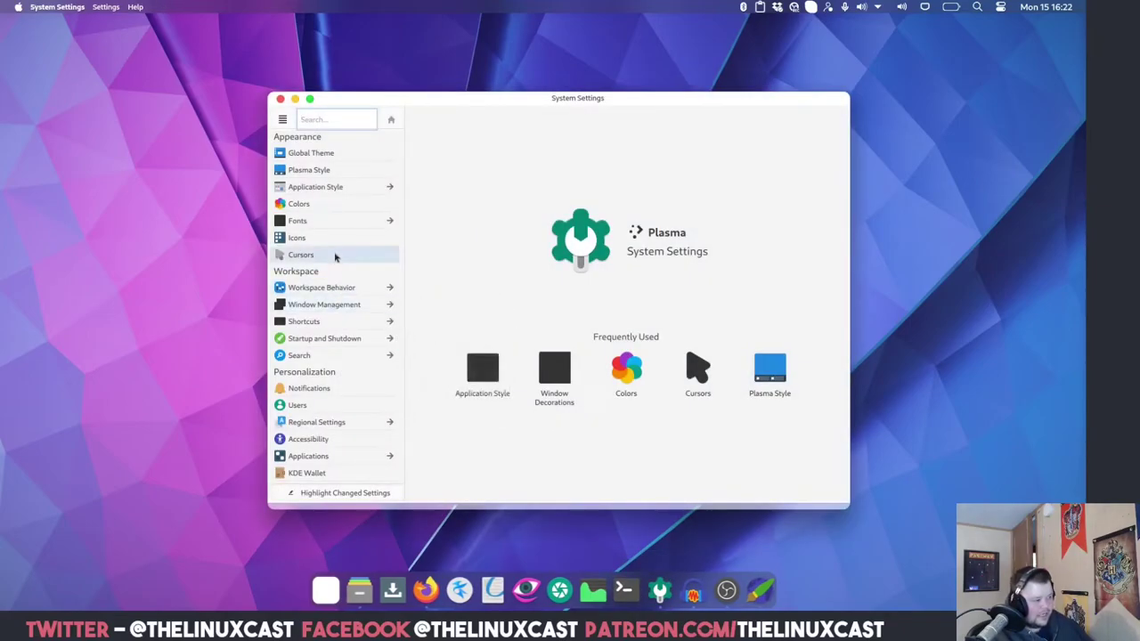
click(330, 288)
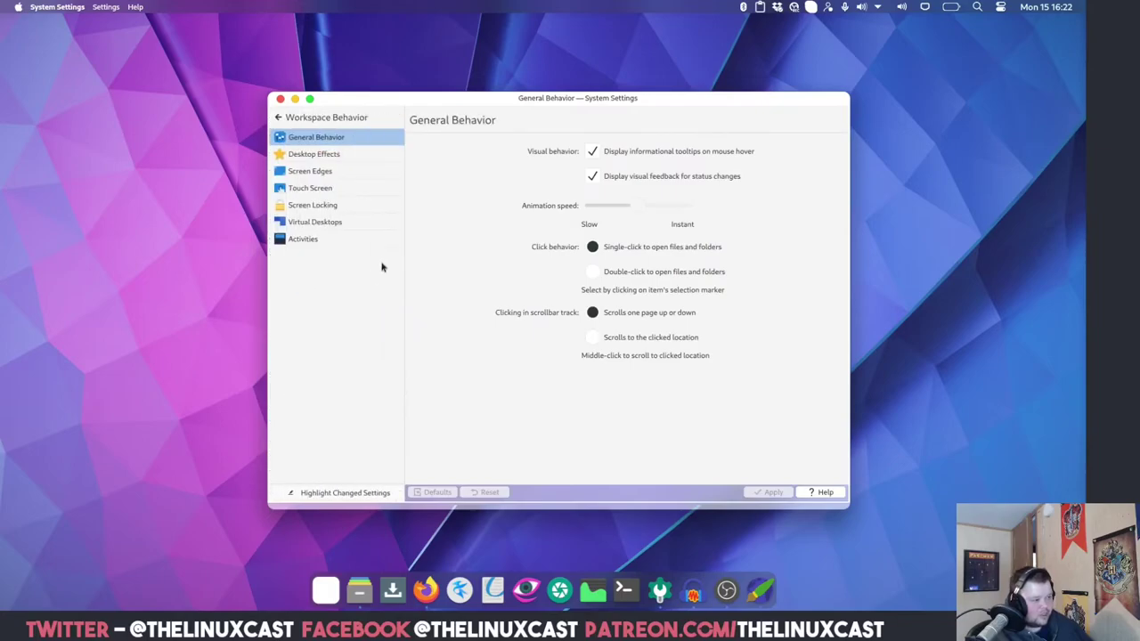
click(327, 155)
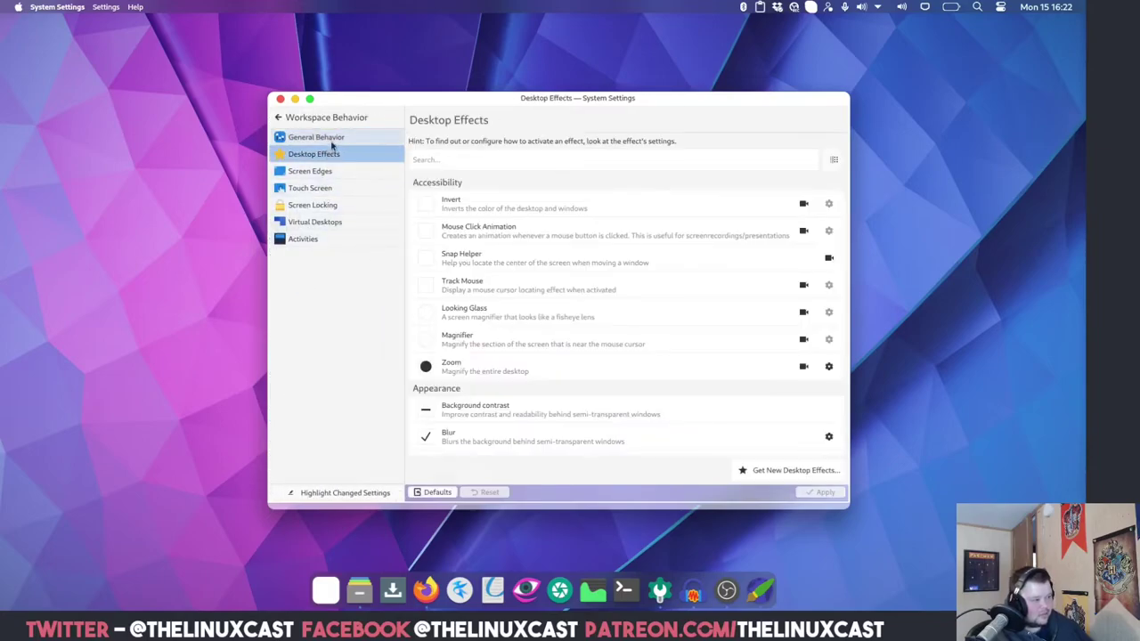
click(290, 117)
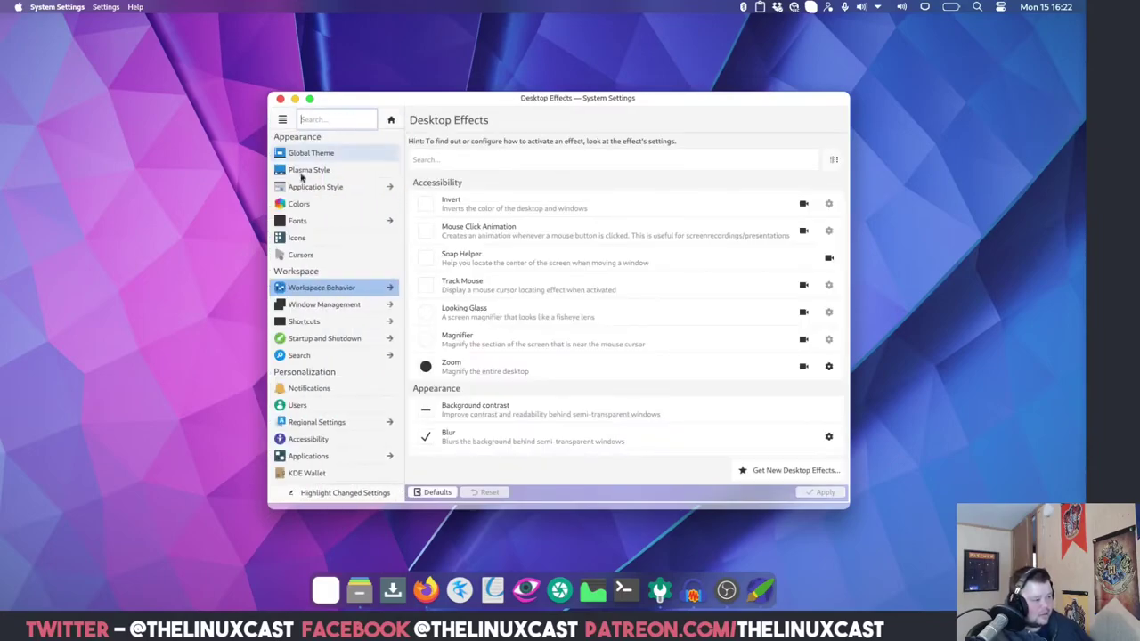
click(339, 307)
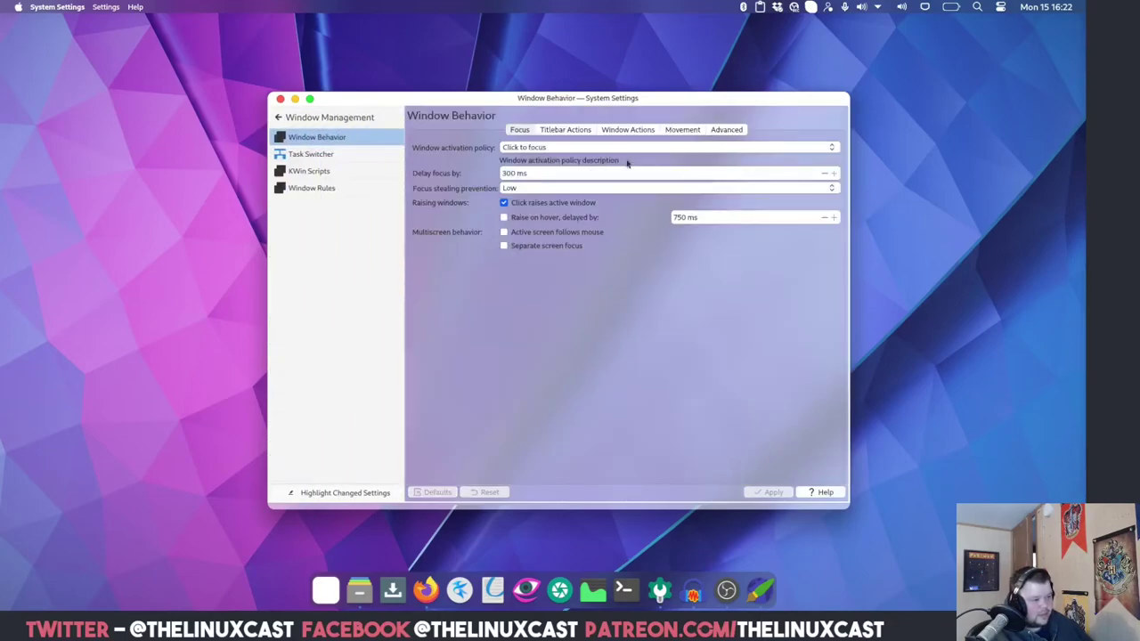
click(692, 132)
click(722, 131)
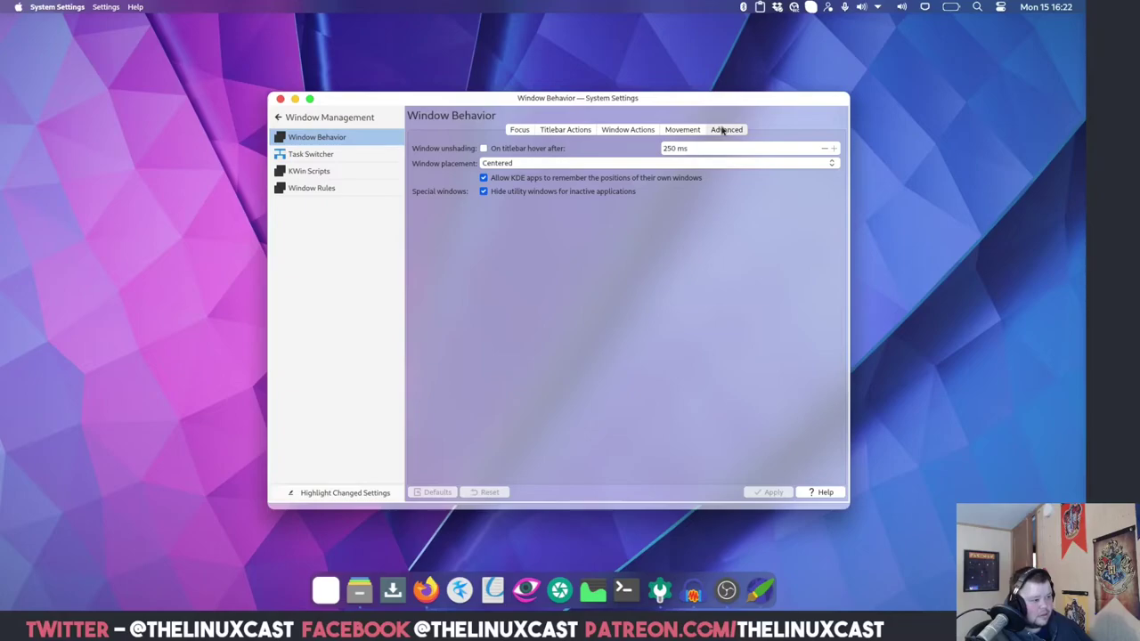
click(645, 132)
click(579, 132)
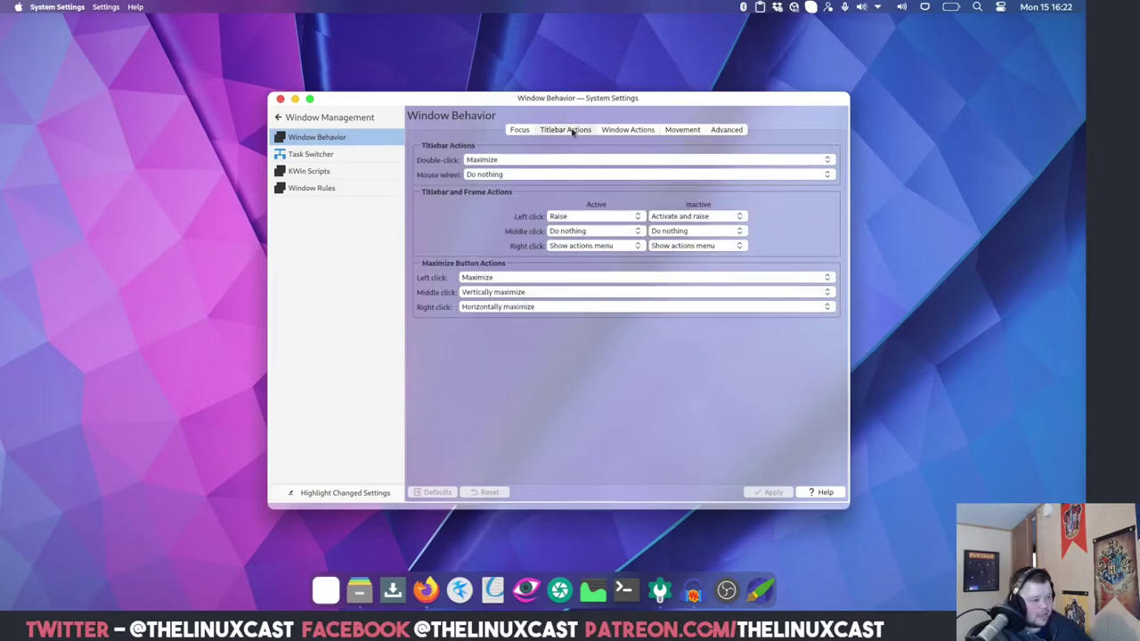
click(677, 133)
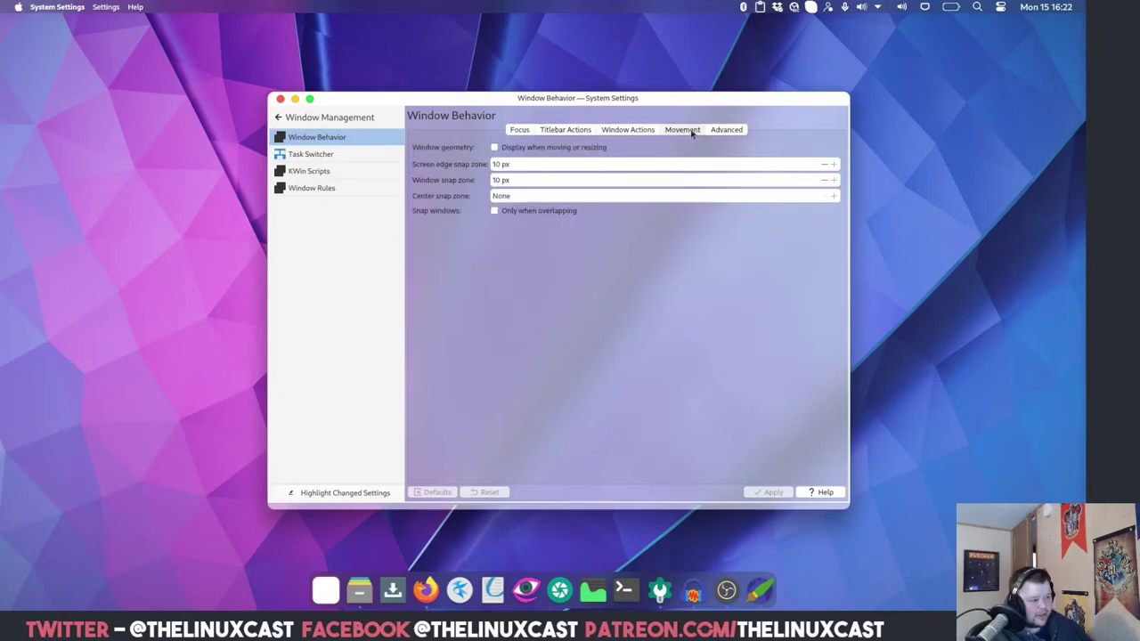
click(718, 132)
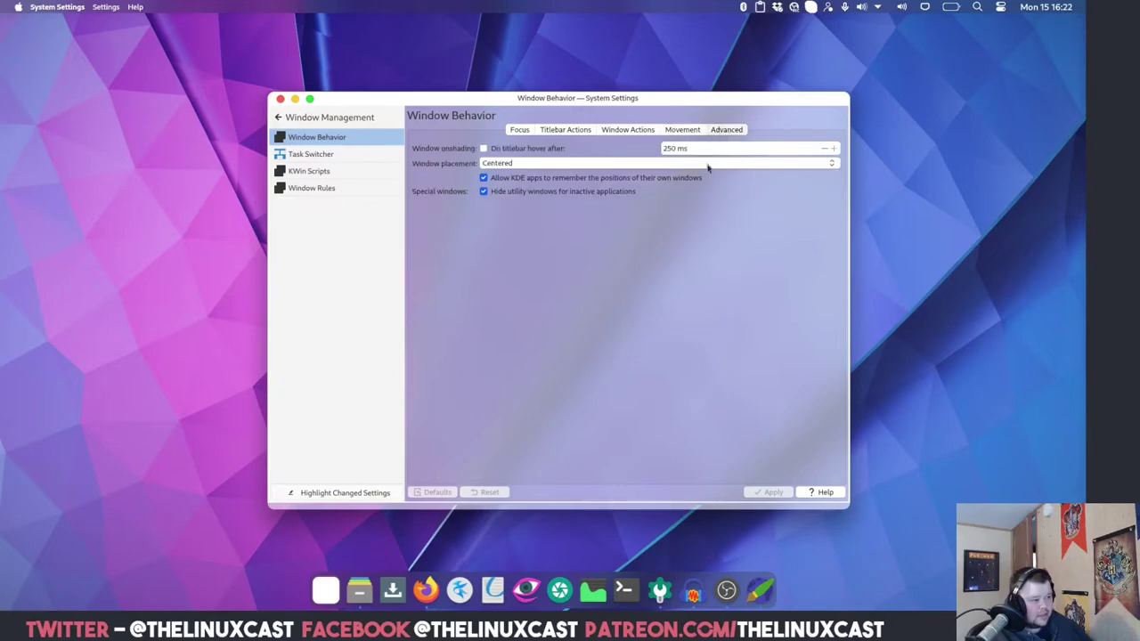
Set the window activation policy to Focus follows mouse in the Window Behavior focus options, apply it, and close System Settings
click(520, 130)
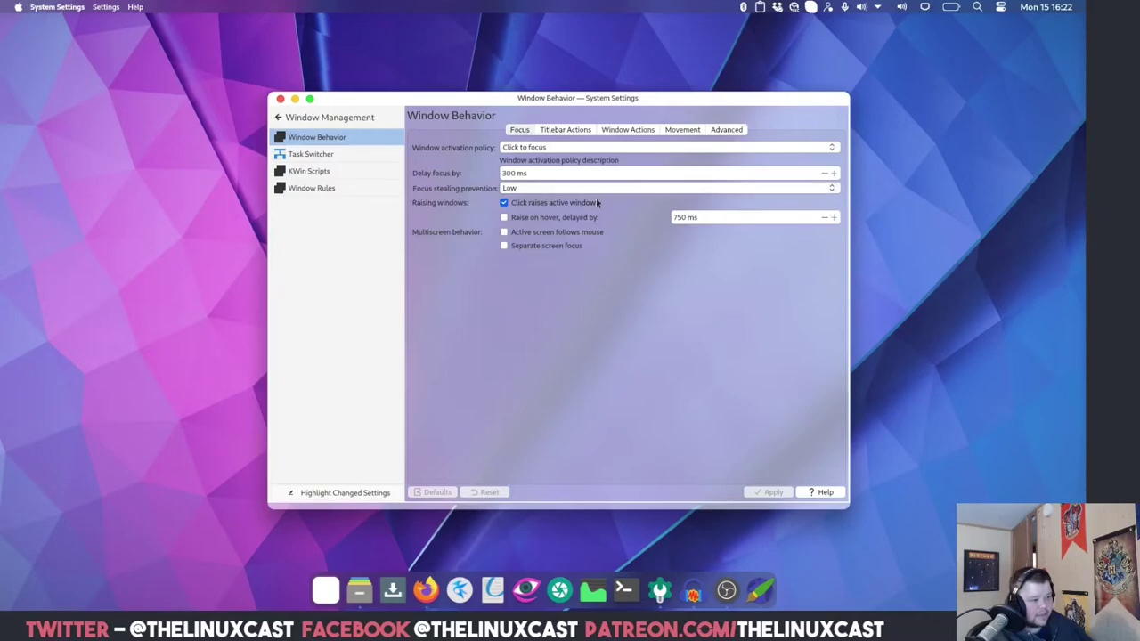
click(556, 149)
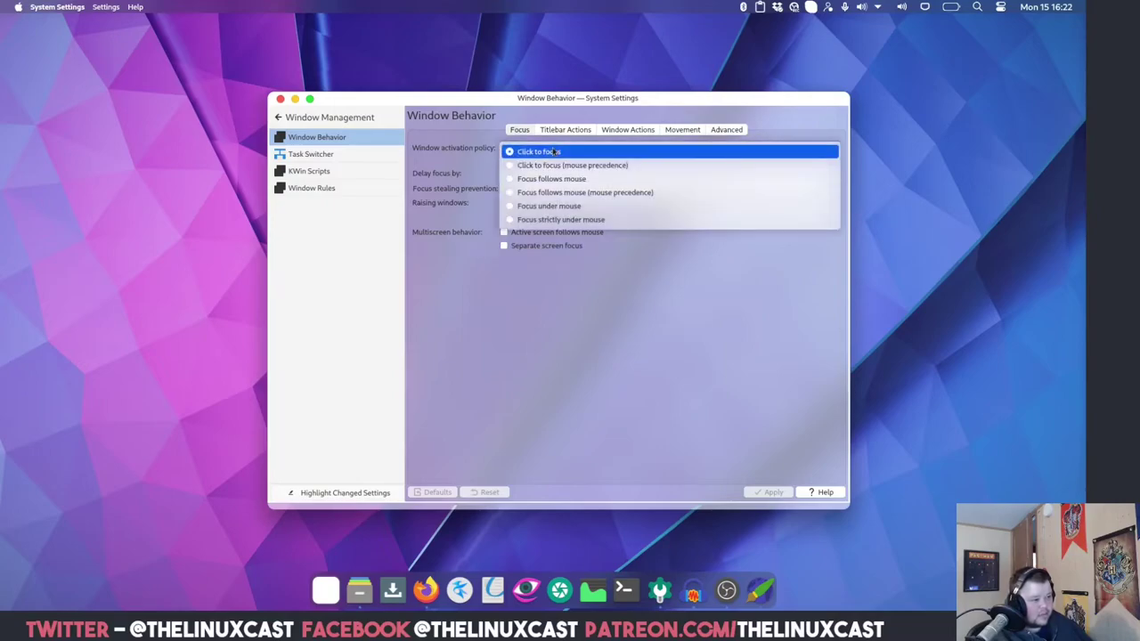
click(553, 180)
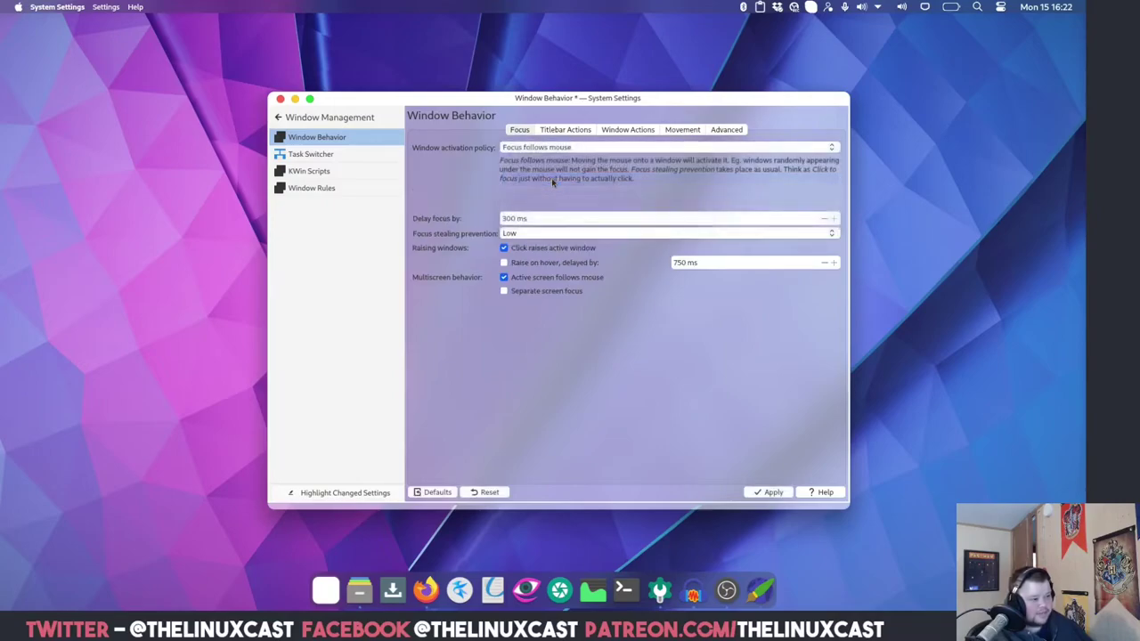
click(567, 151)
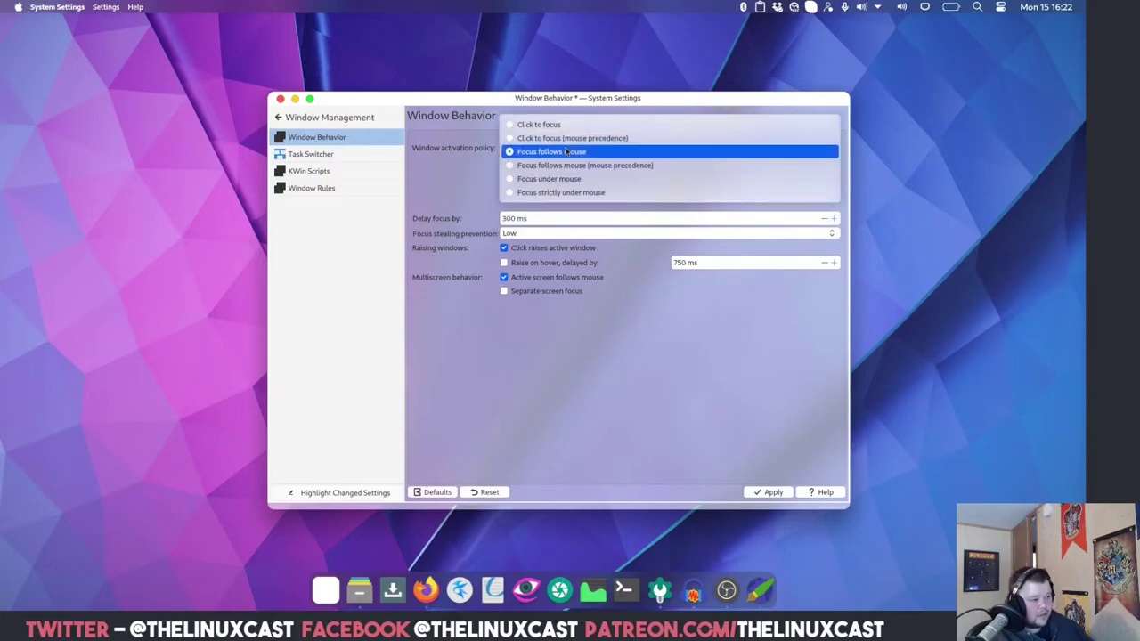
click(567, 151)
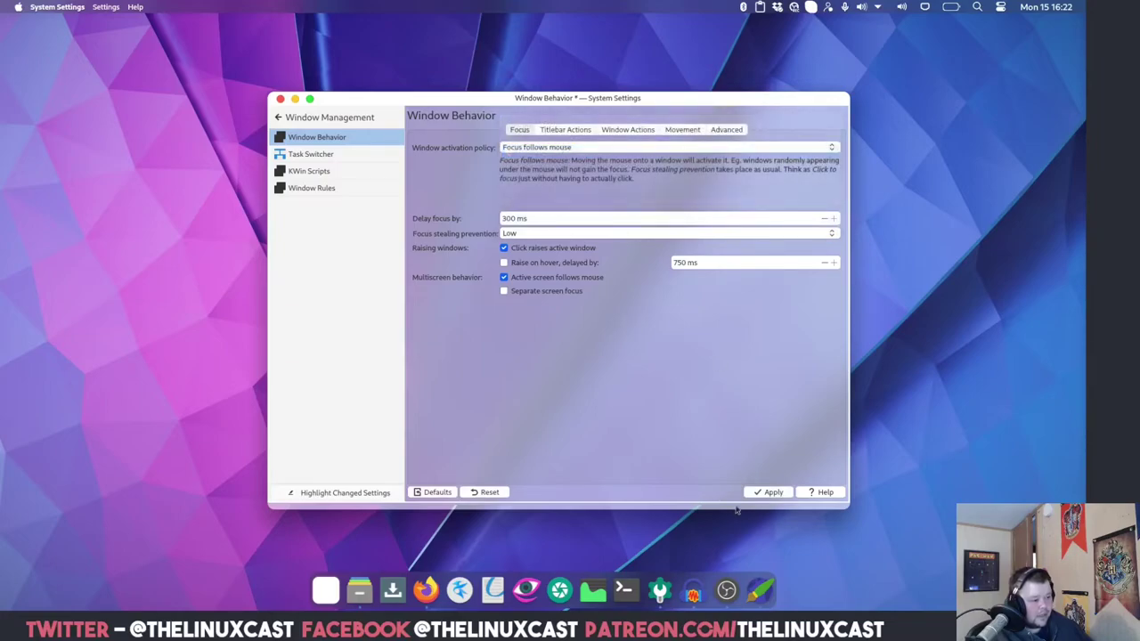
click(768, 492)
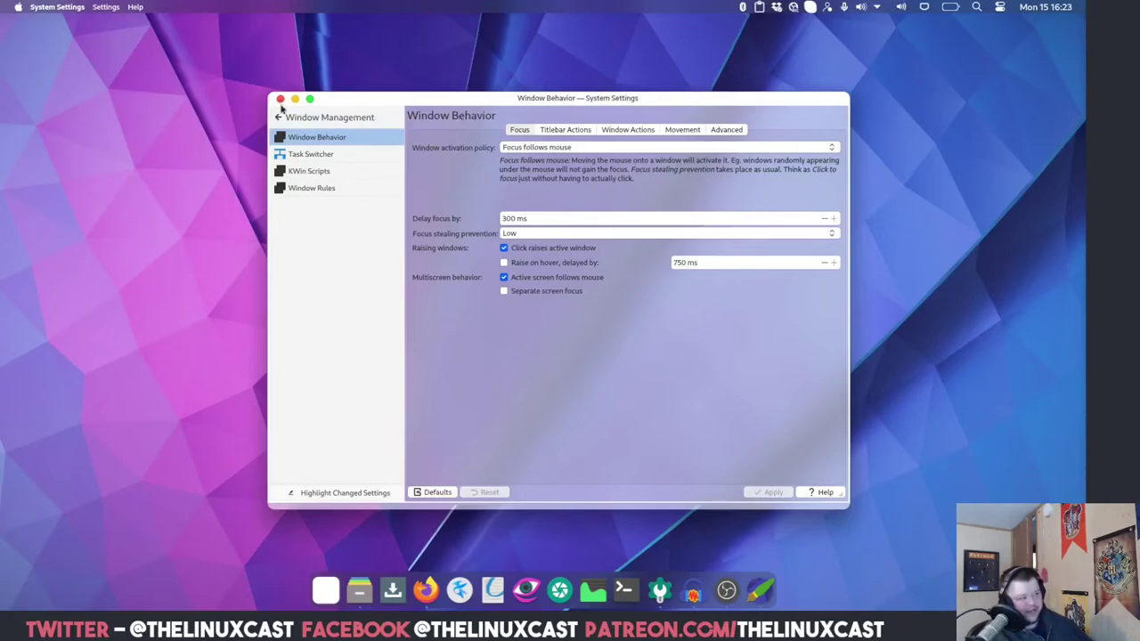
click(280, 99)
Open the Launchpad application grid from the dock to view it, and dismiss it
click(326, 590)
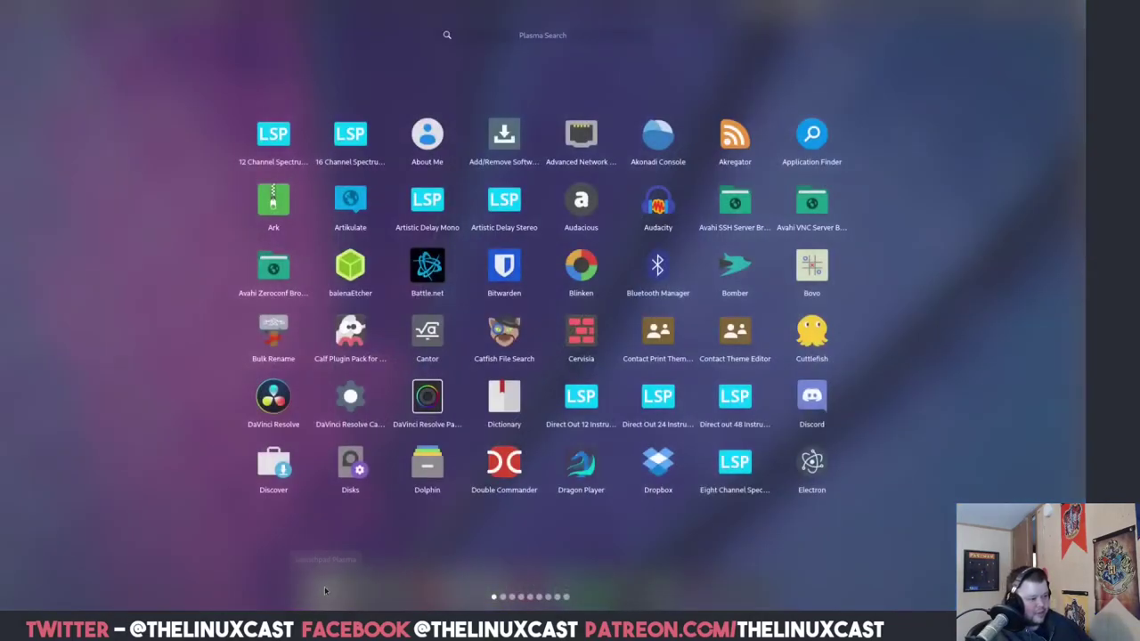
click(319, 591)
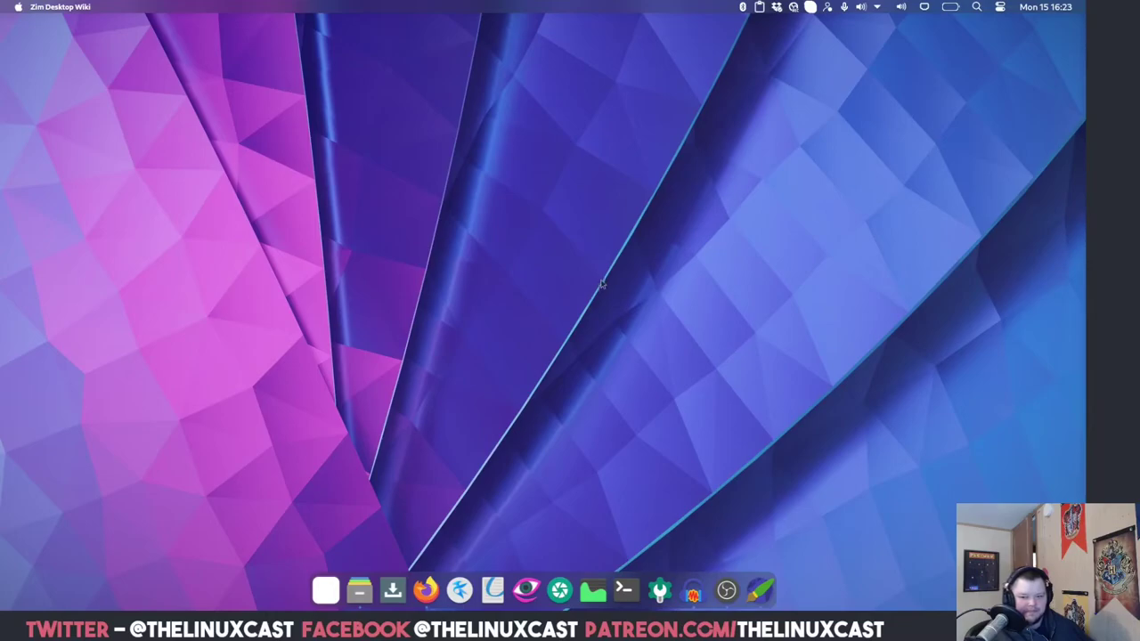
Add all images from the Downloads/macOS-BS-Walls folder to the desktop's wallpaper collection
right_click(616, 253)
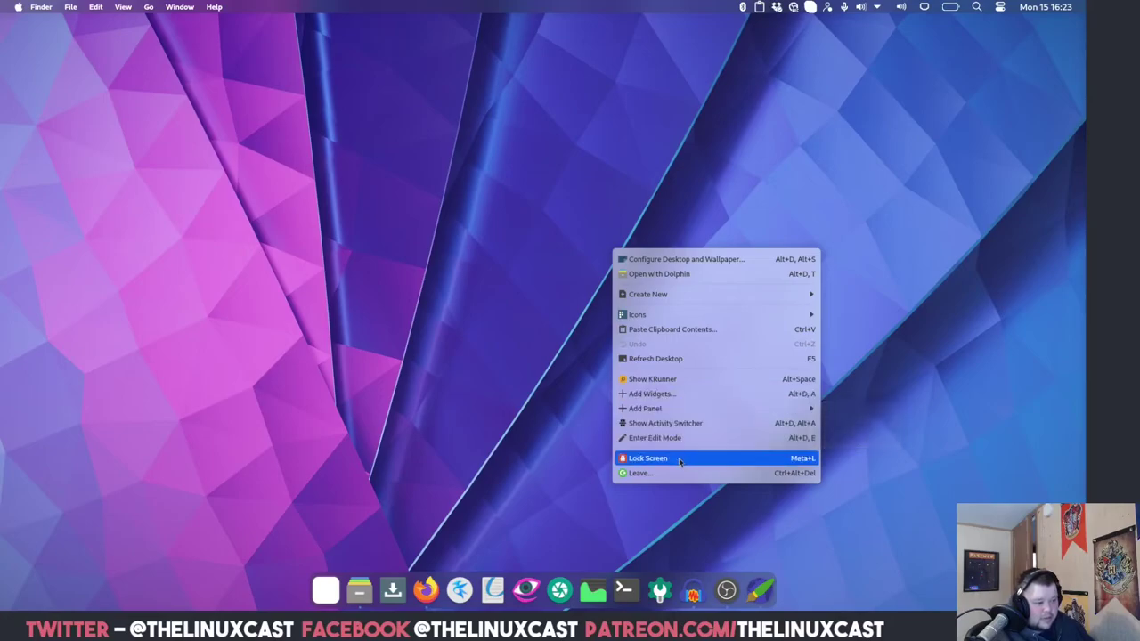
click(695, 260)
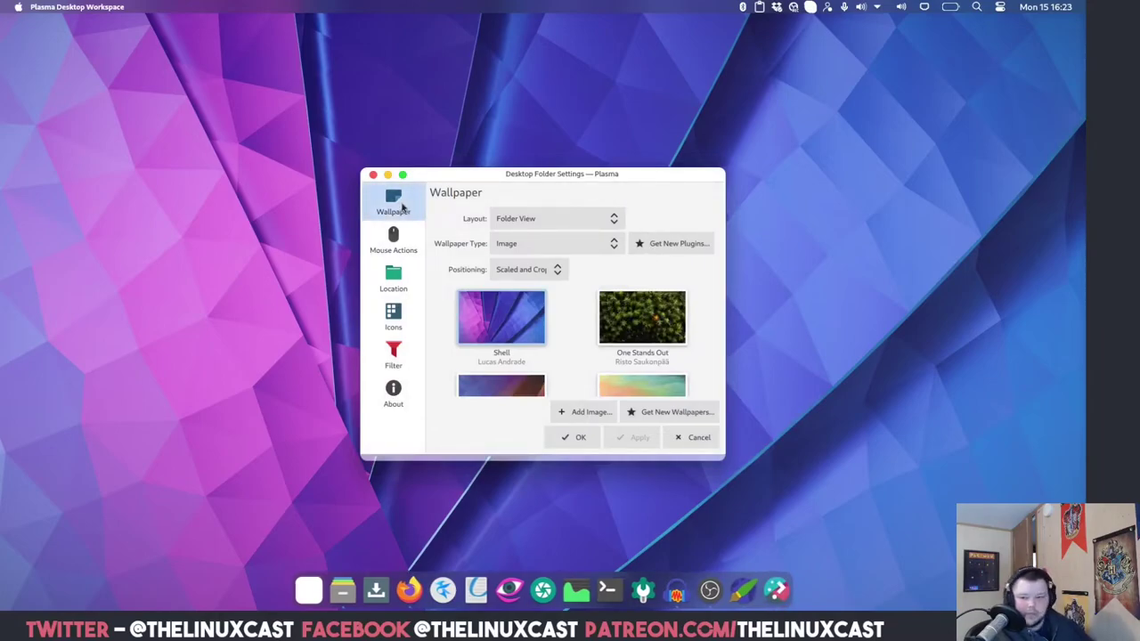
click(588, 413)
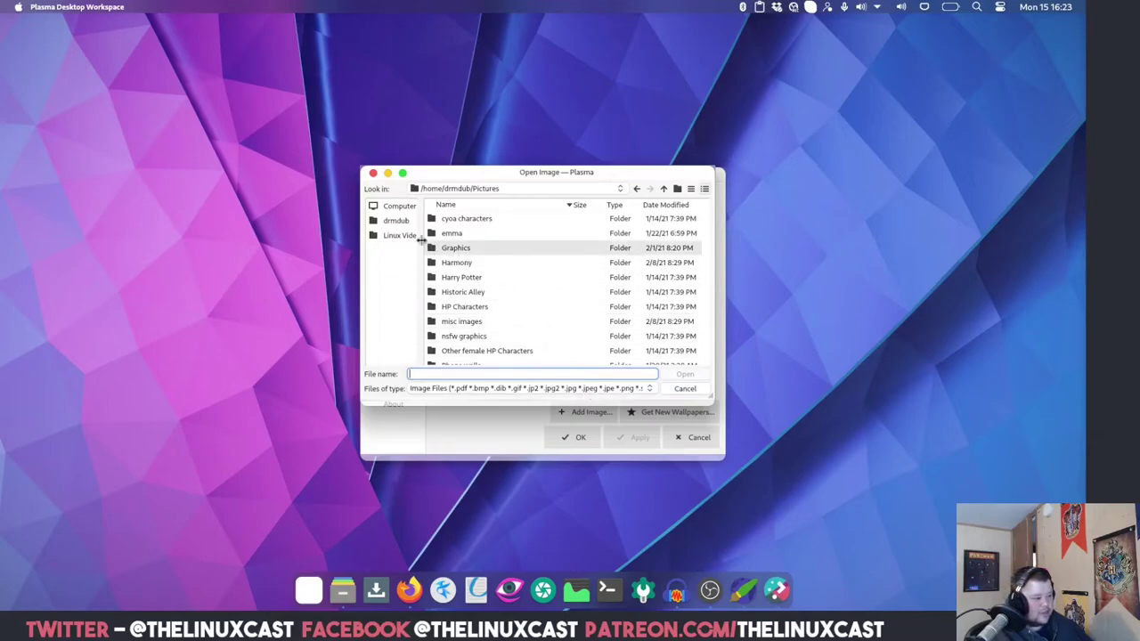
click(399, 207)
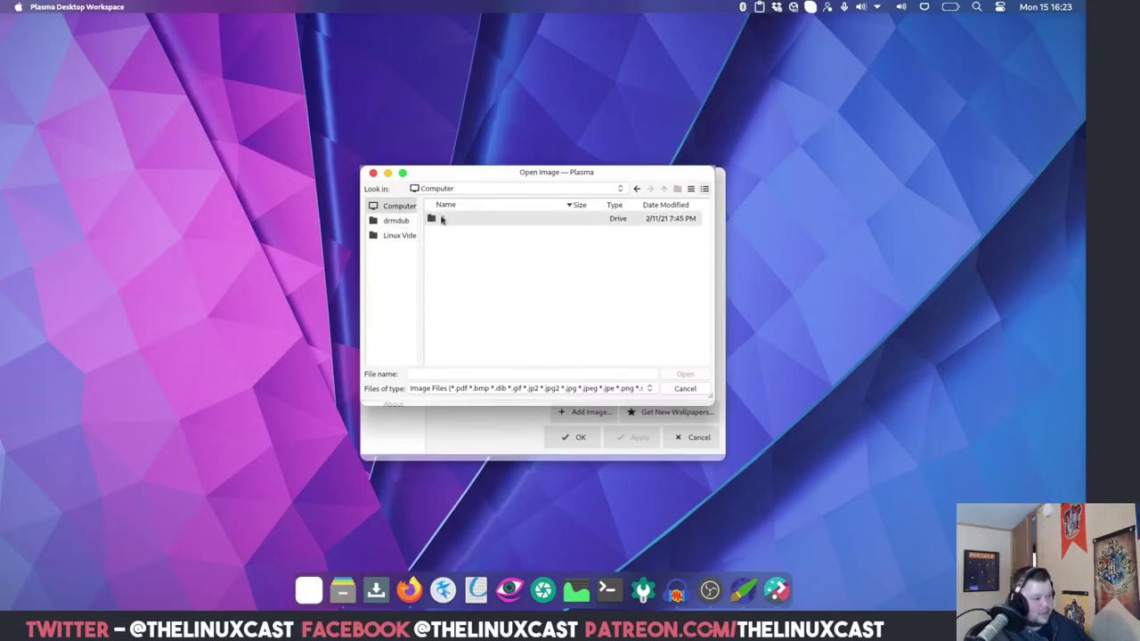
double_click(441, 219)
double_click(470, 276)
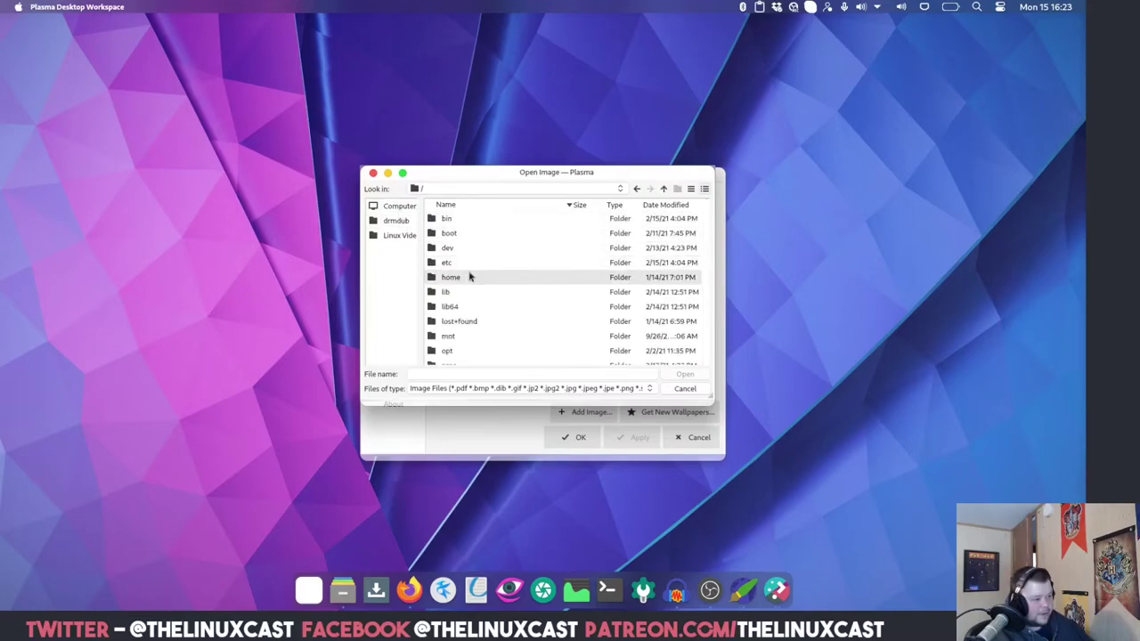
double_click(454, 219)
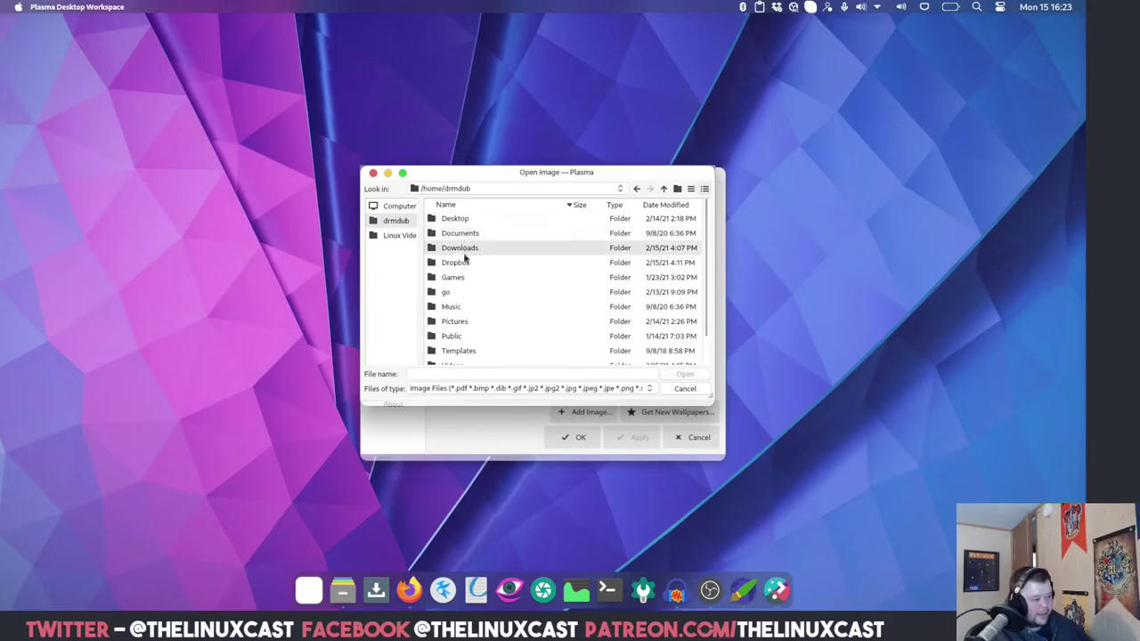
double_click(468, 250)
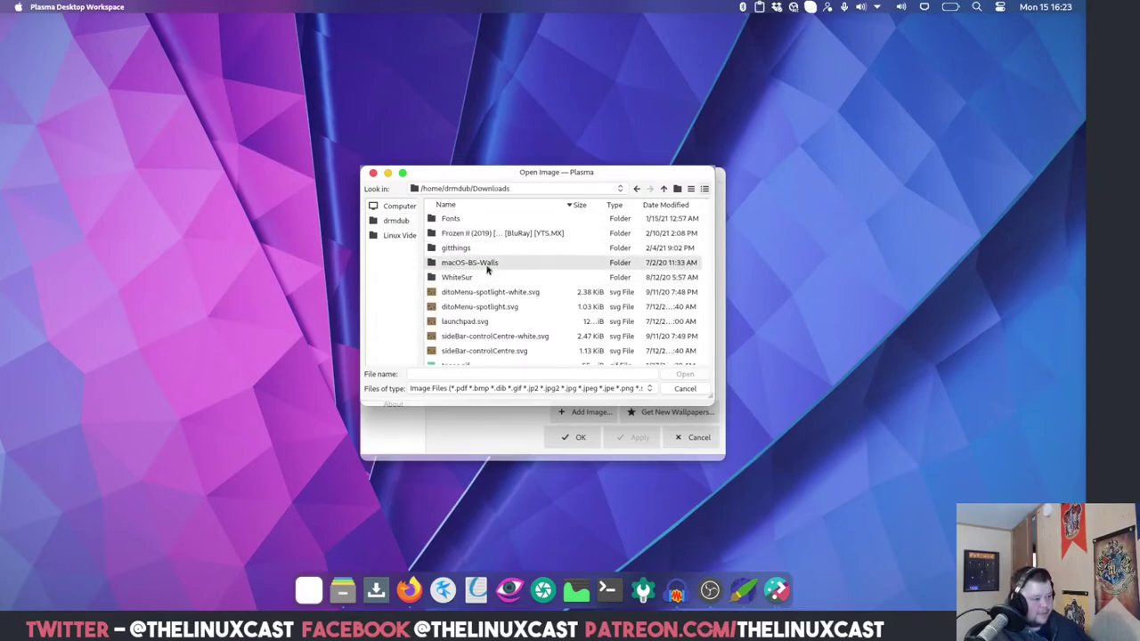
double_click(487, 266)
click(483, 220)
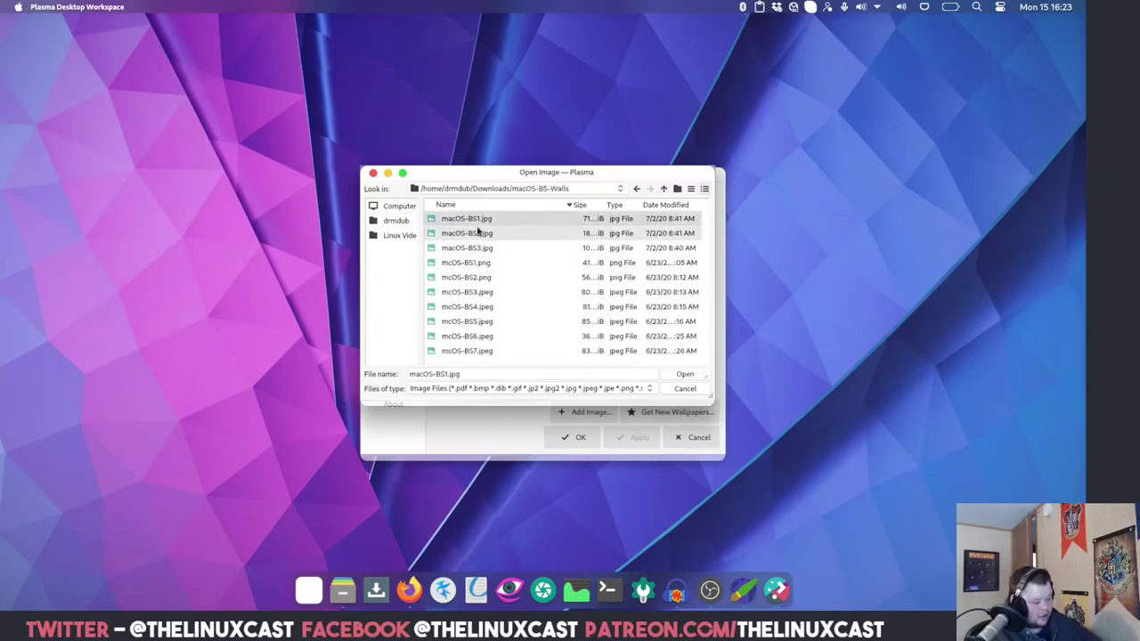
key(ctrl+a)
click(685, 375)
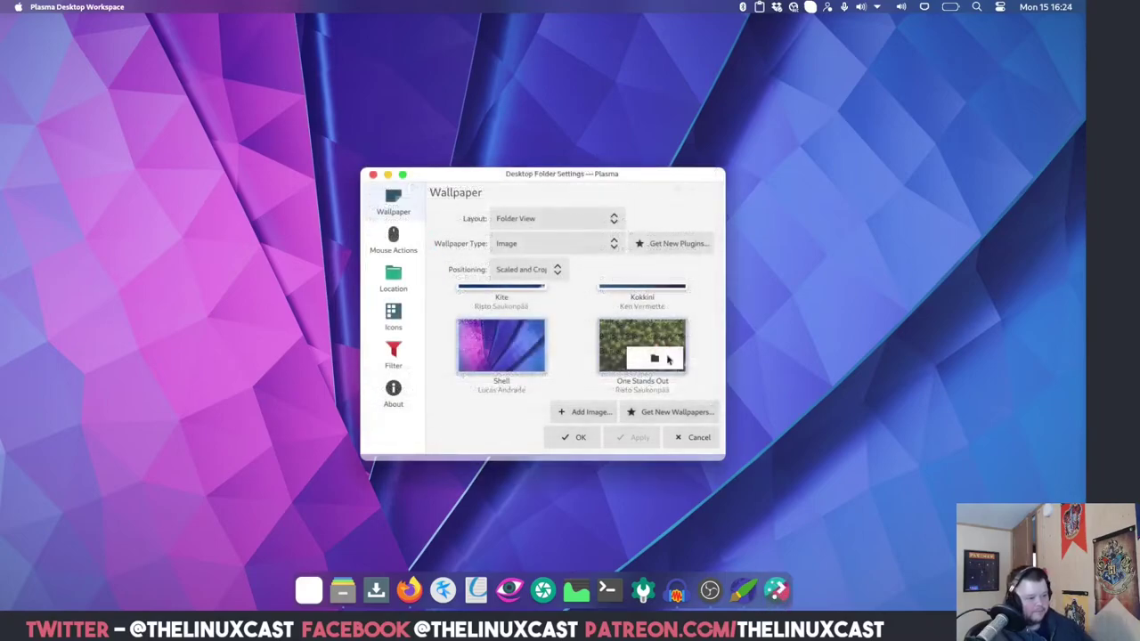
Set mcOS-BS1 as the desktop wallpaper, apply it, and close the desktop settings
scroll(618, 369, up, 3)
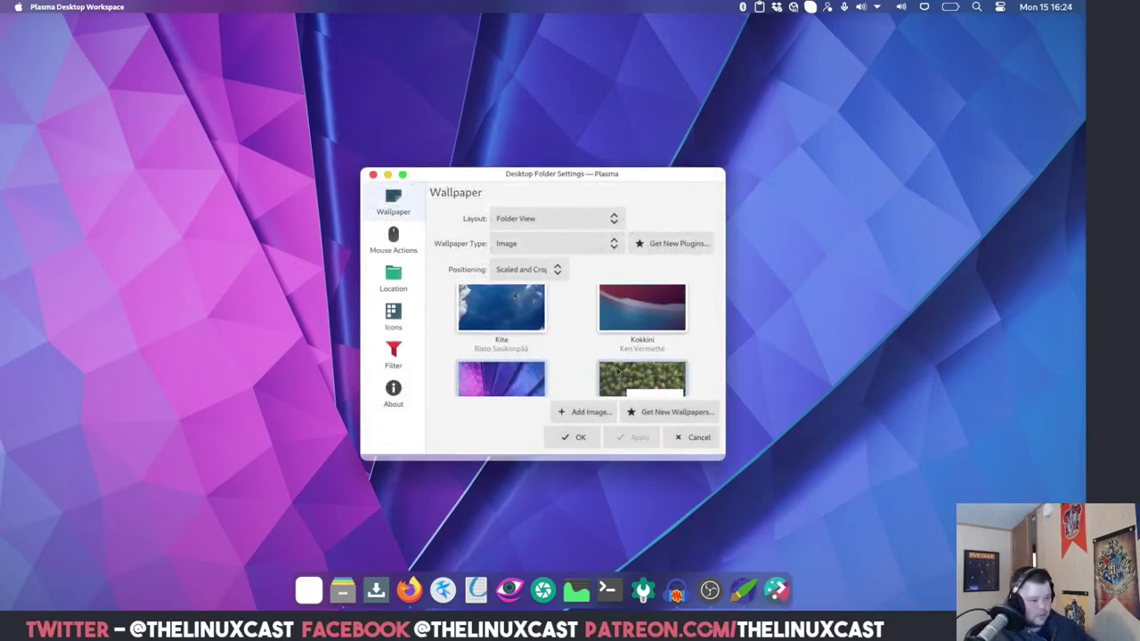
scroll(617, 366, up, 3)
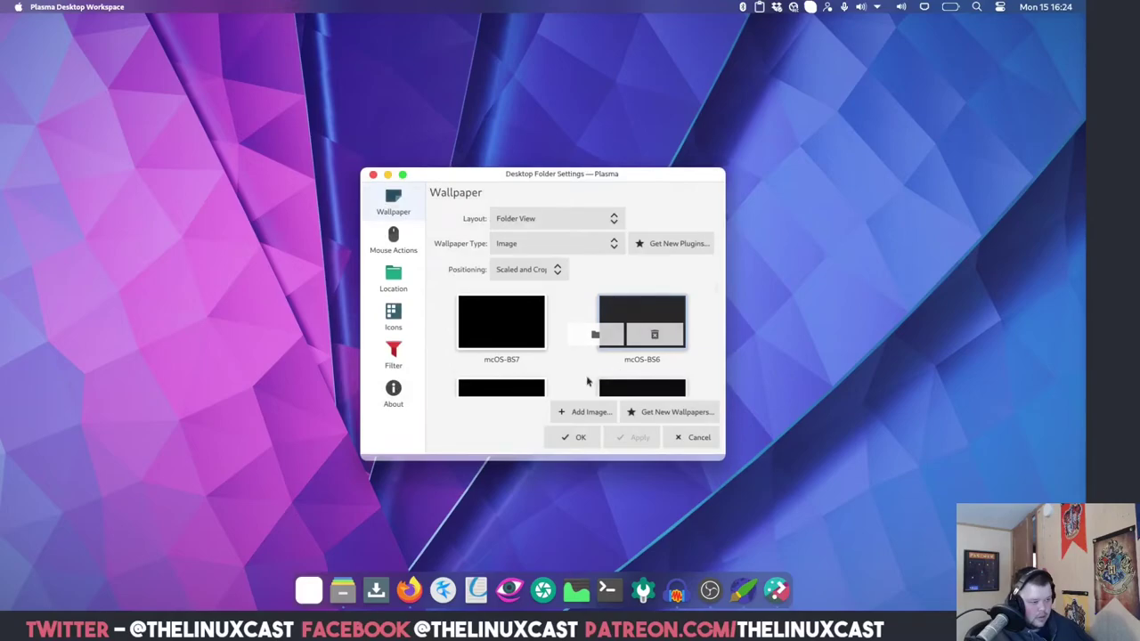
scroll(571, 367, down, 6)
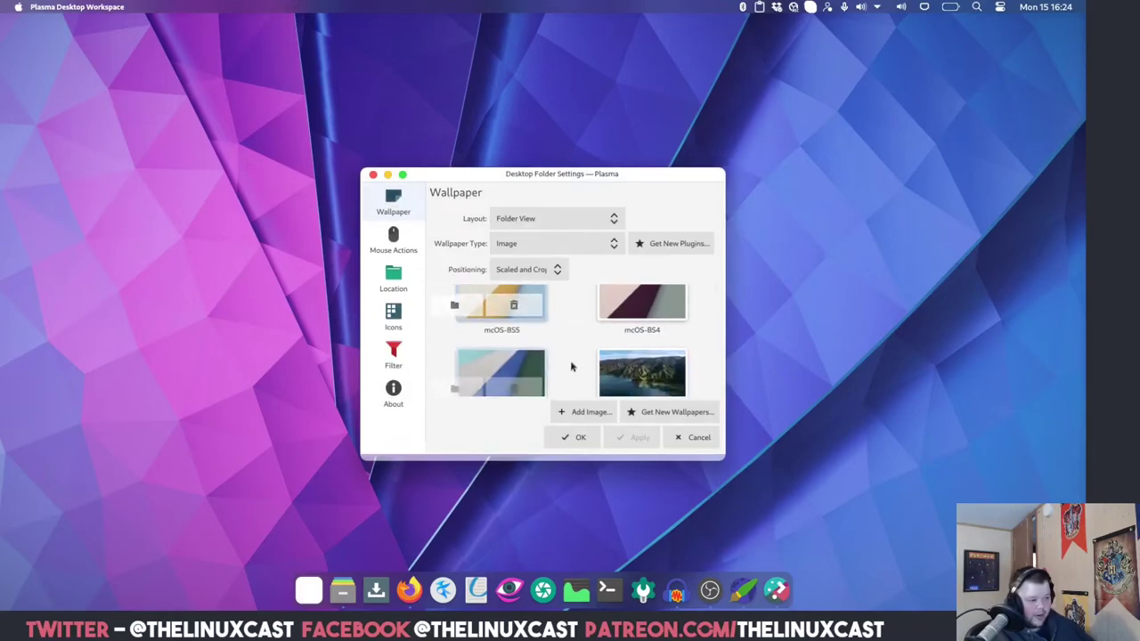
scroll(588, 357, up, 2)
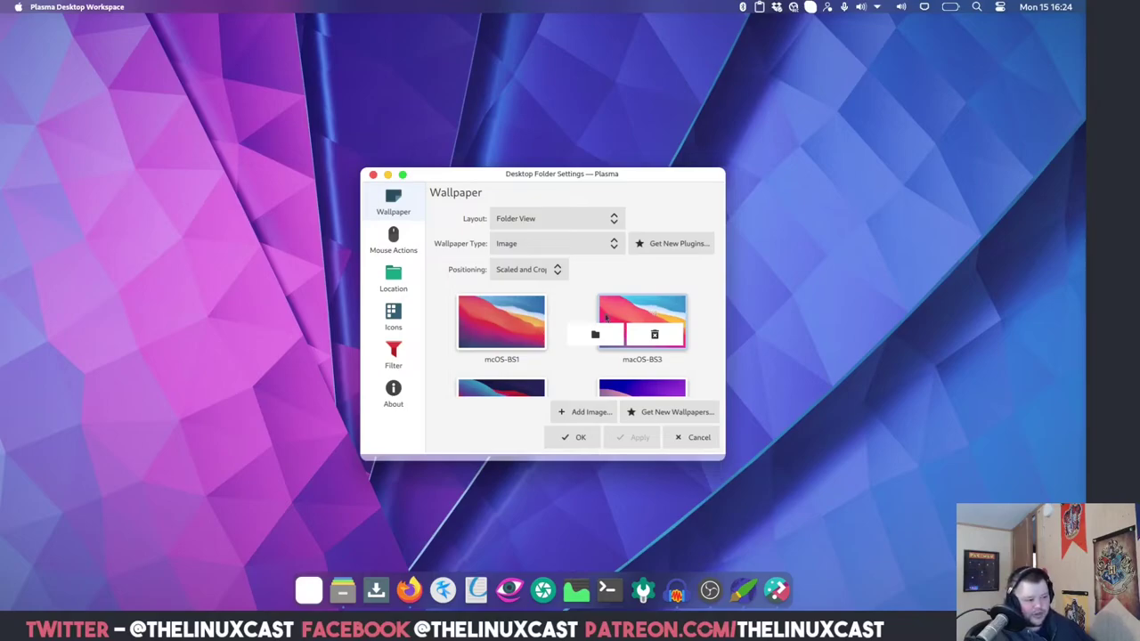
click(495, 319)
click(633, 437)
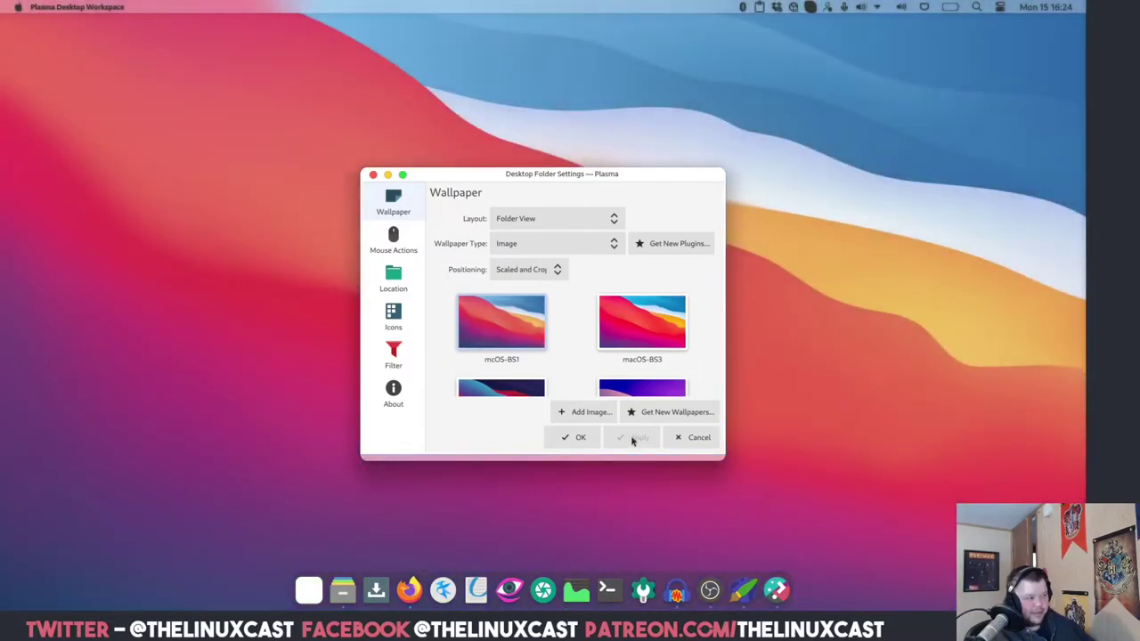
click(577, 437)
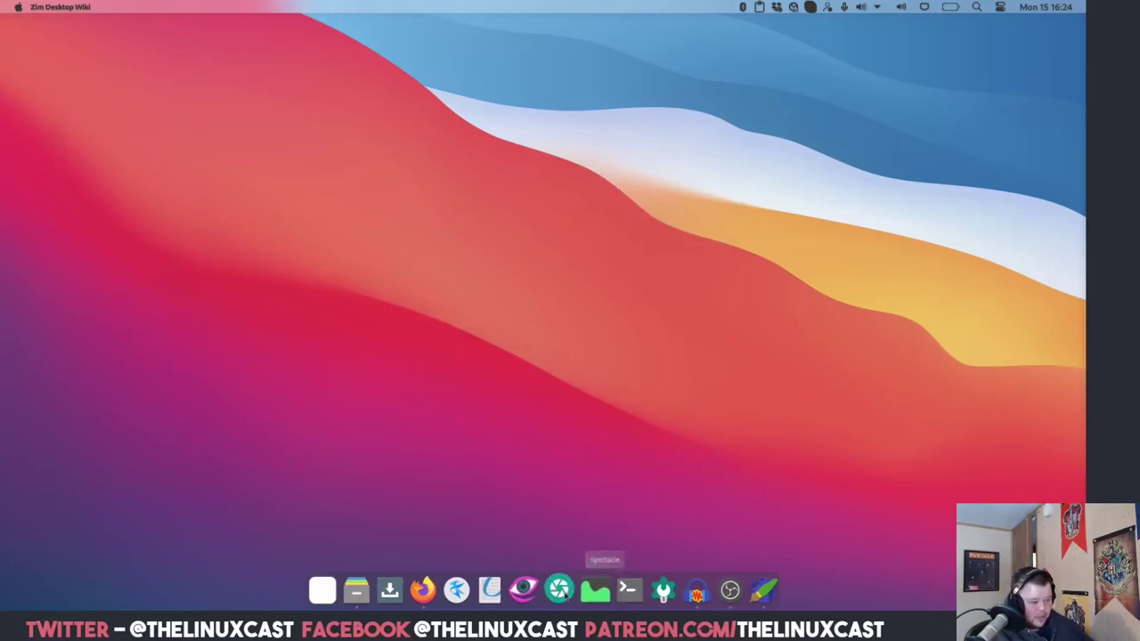
Open the Login Screen (SDDM) settings in System Settings and check the downloadable login themes for WhiteSur SDDM
click(661, 584)
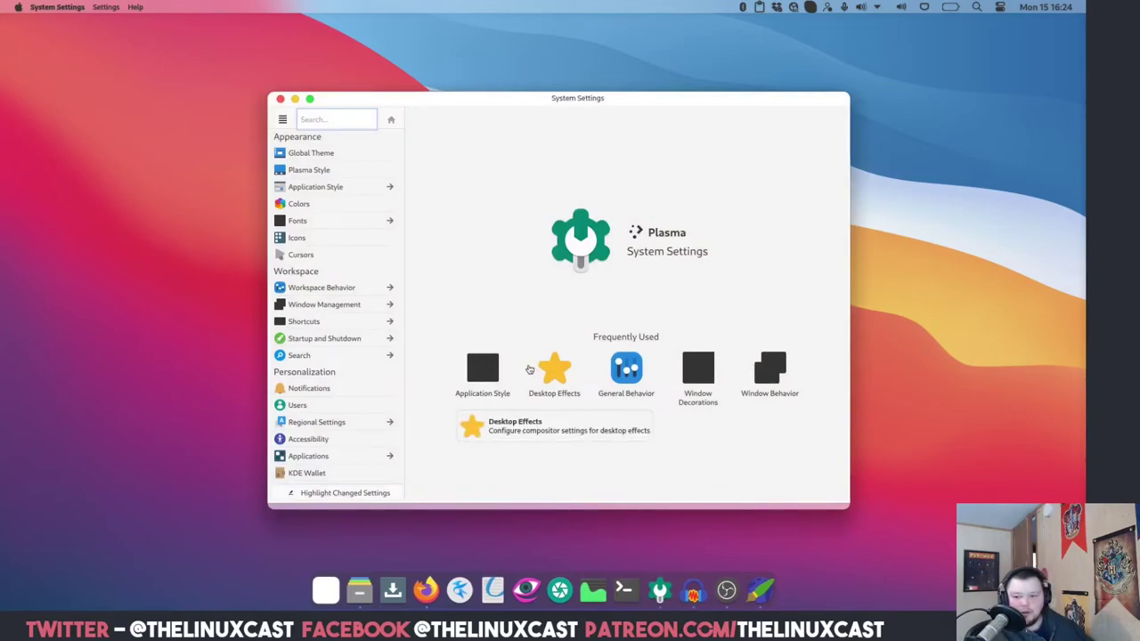
click(370, 339)
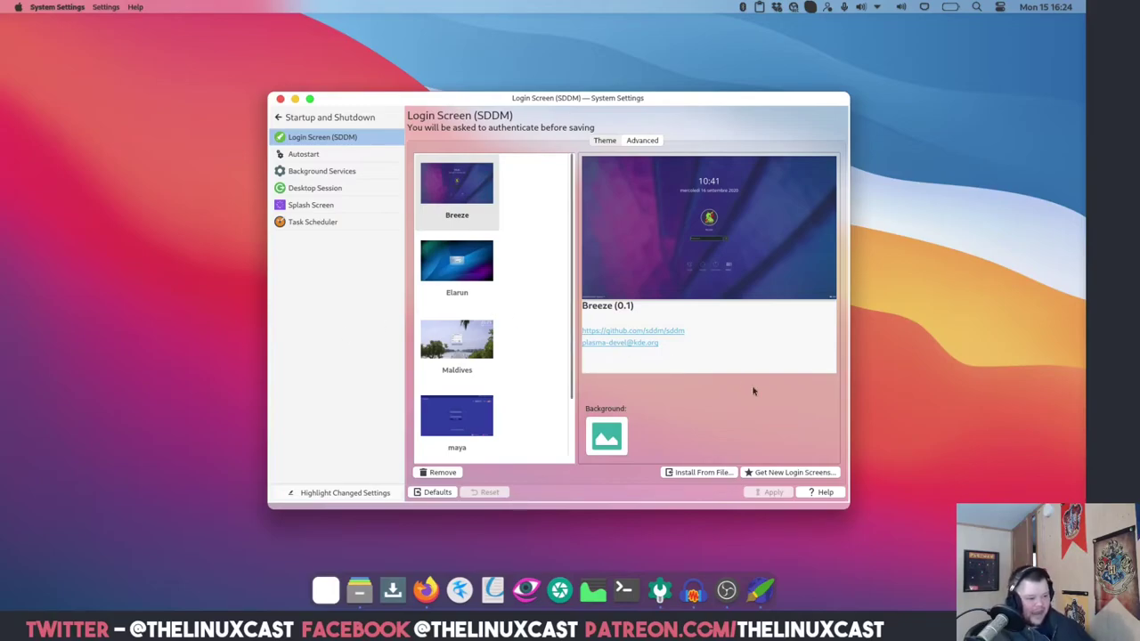
click(786, 473)
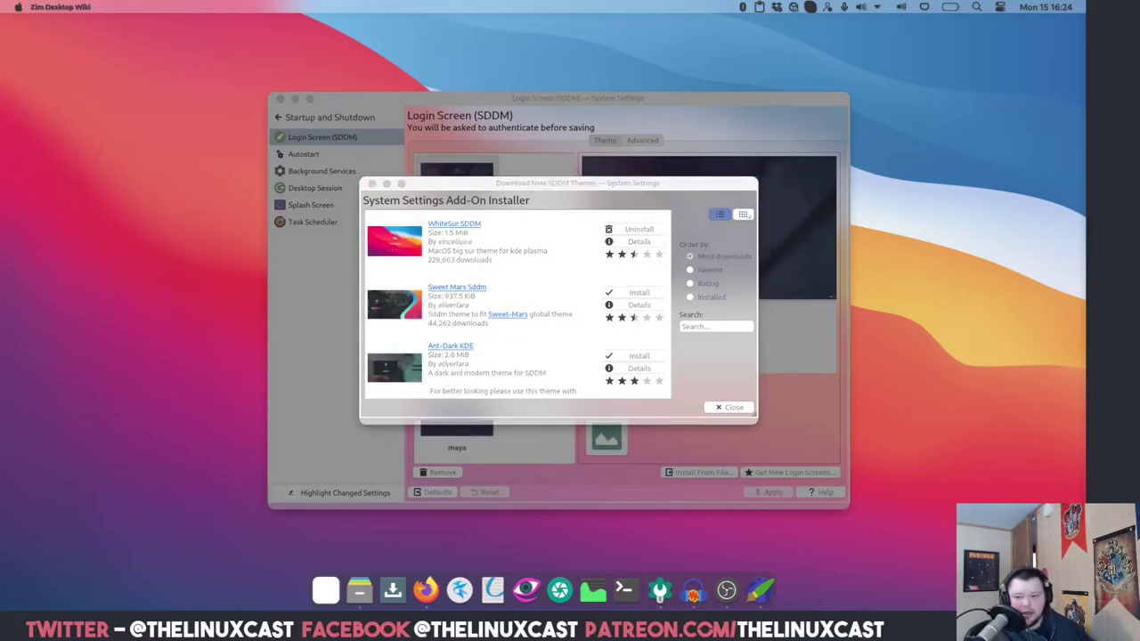
click(655, 234)
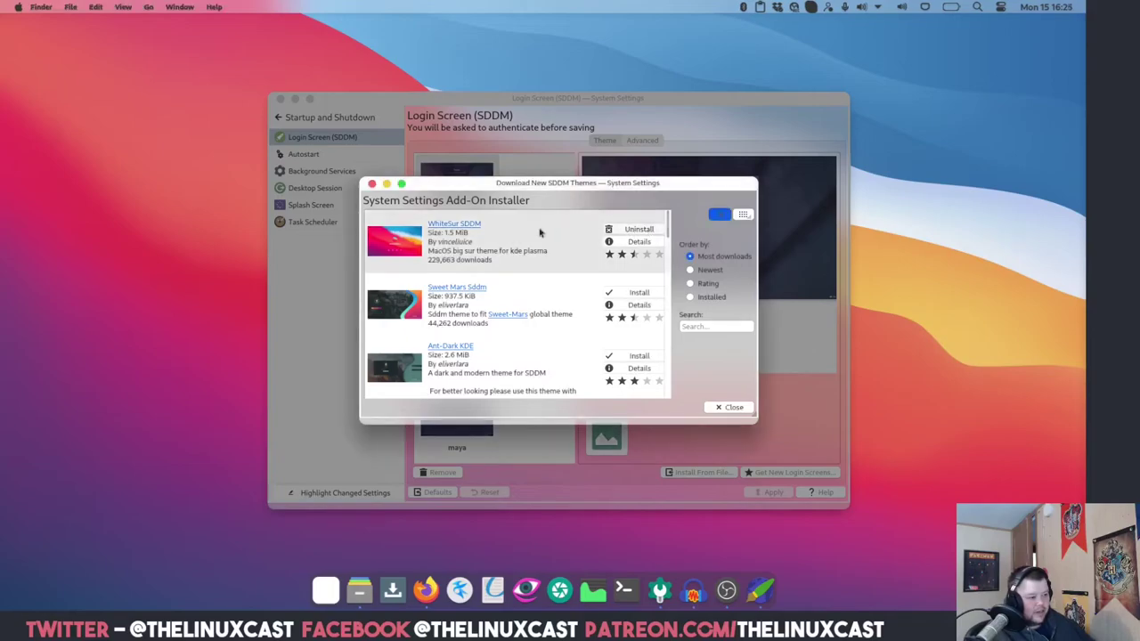
click(731, 408)
Select the WhiteSur login screen theme, apply it, and authenticate with the account password
scroll(514, 330, down, 2)
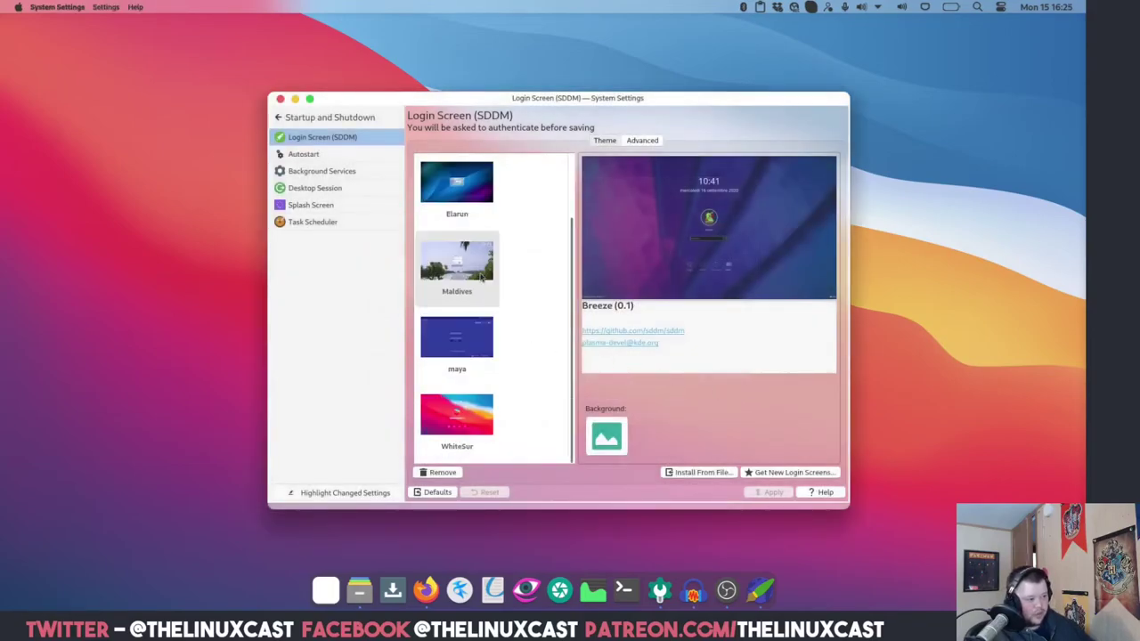
click(469, 418)
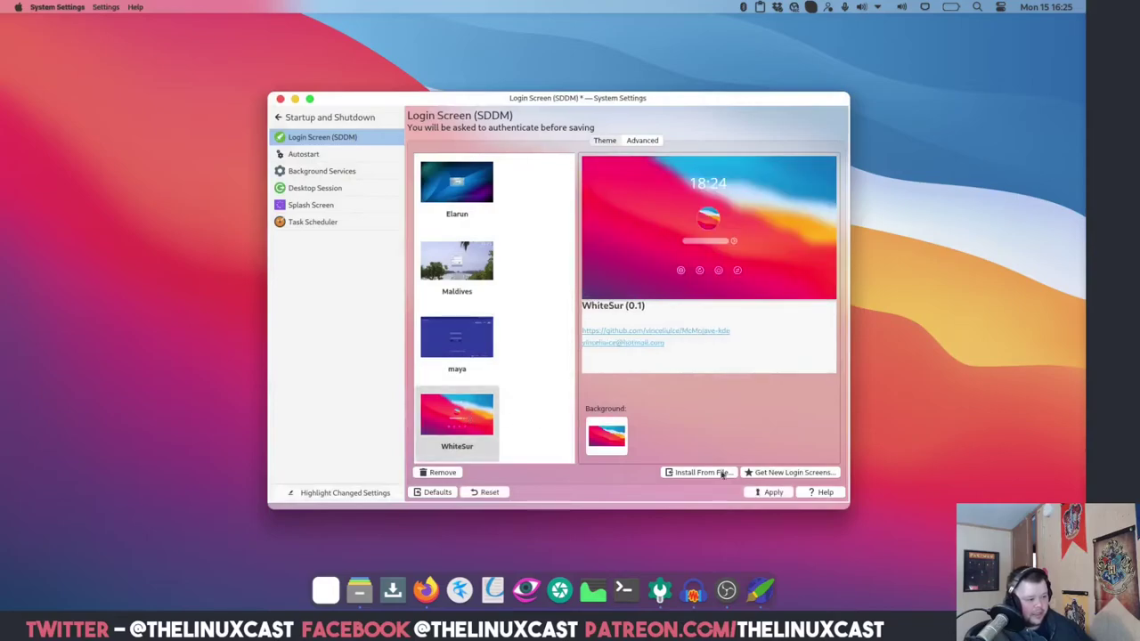
click(770, 493)
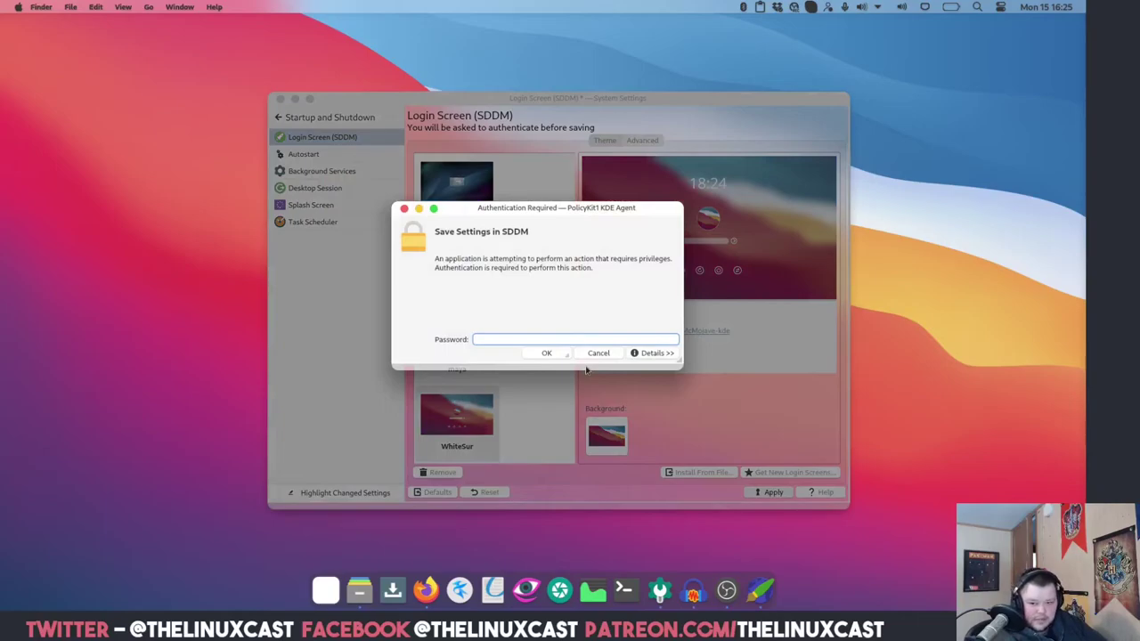
text(•)
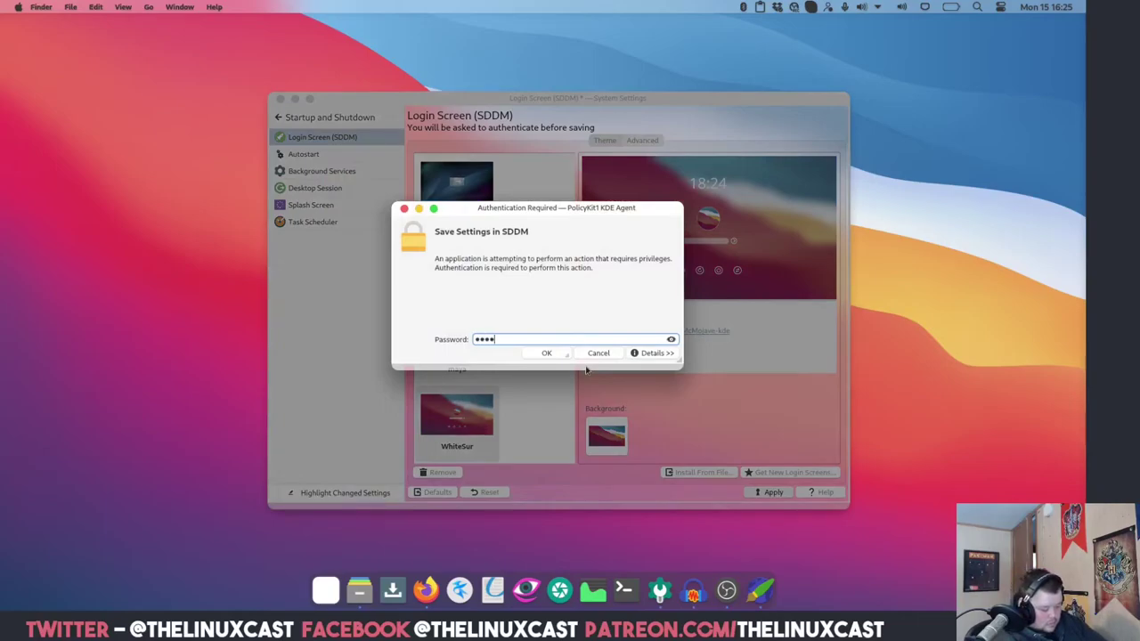
text(••••••)
key(Return)
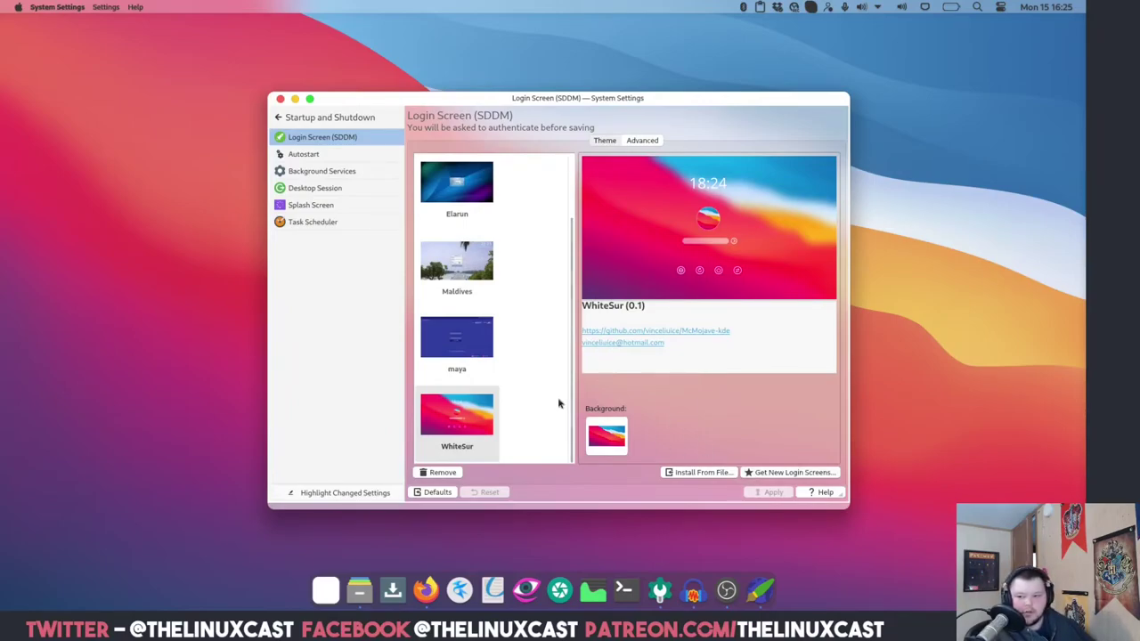
Open the lock screen's appearance configuration in the Screen Locking section of Workspace Behavior
click(288, 119)
click(323, 295)
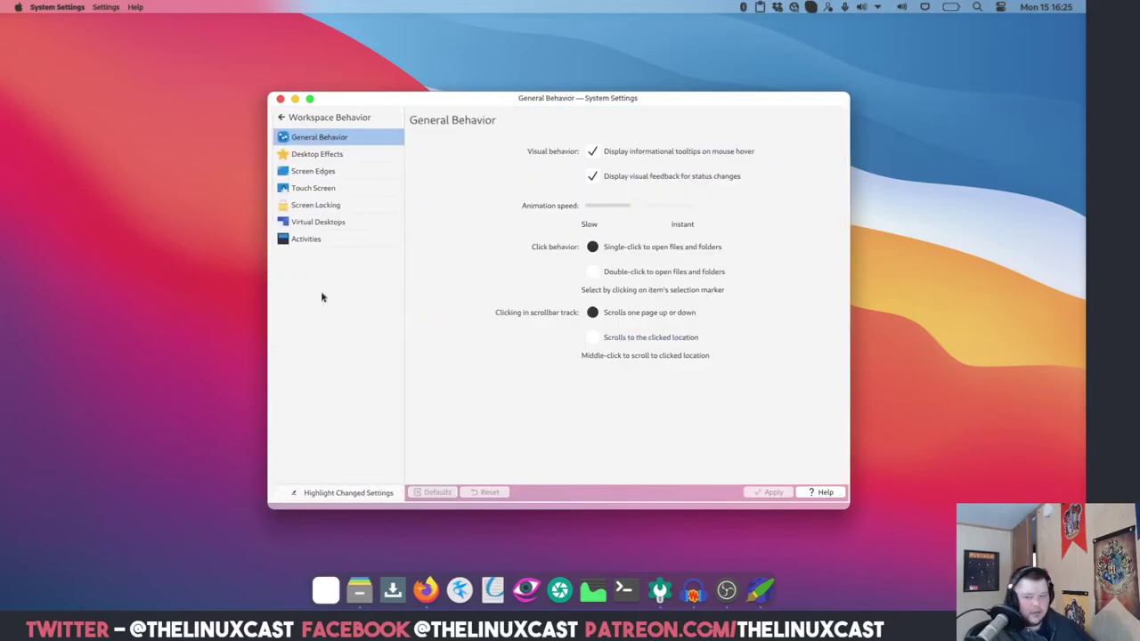
click(317, 206)
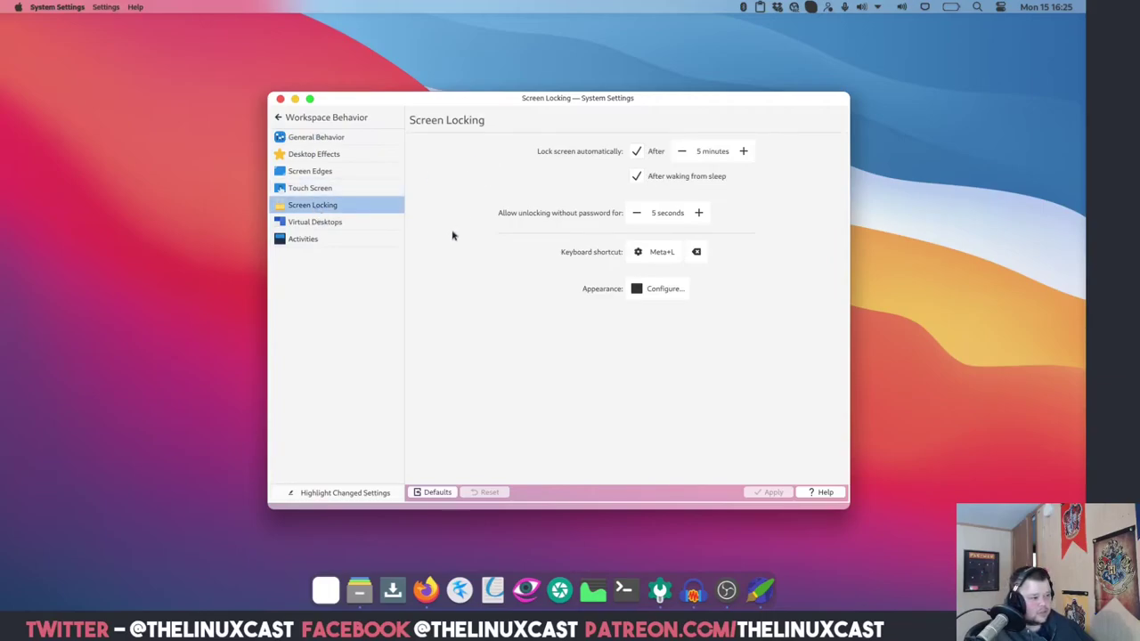
click(650, 288)
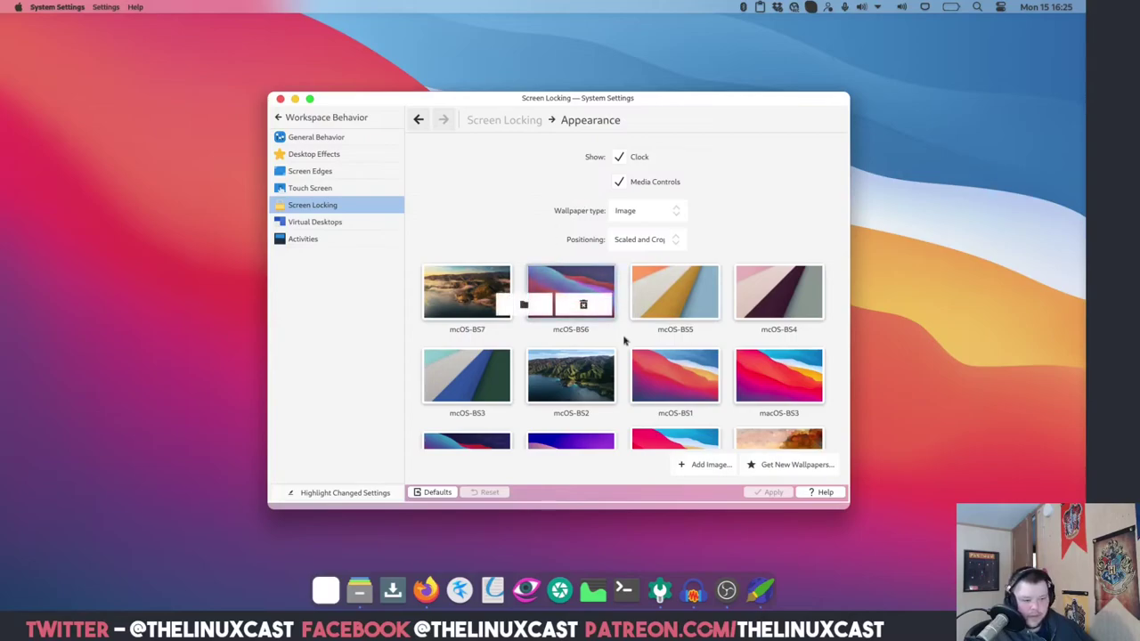
Set mcOS-BS1 as the lock screen wallpaper, keeping the Image wallpaper type, and apply the change
scroll(629, 348, down, 15)
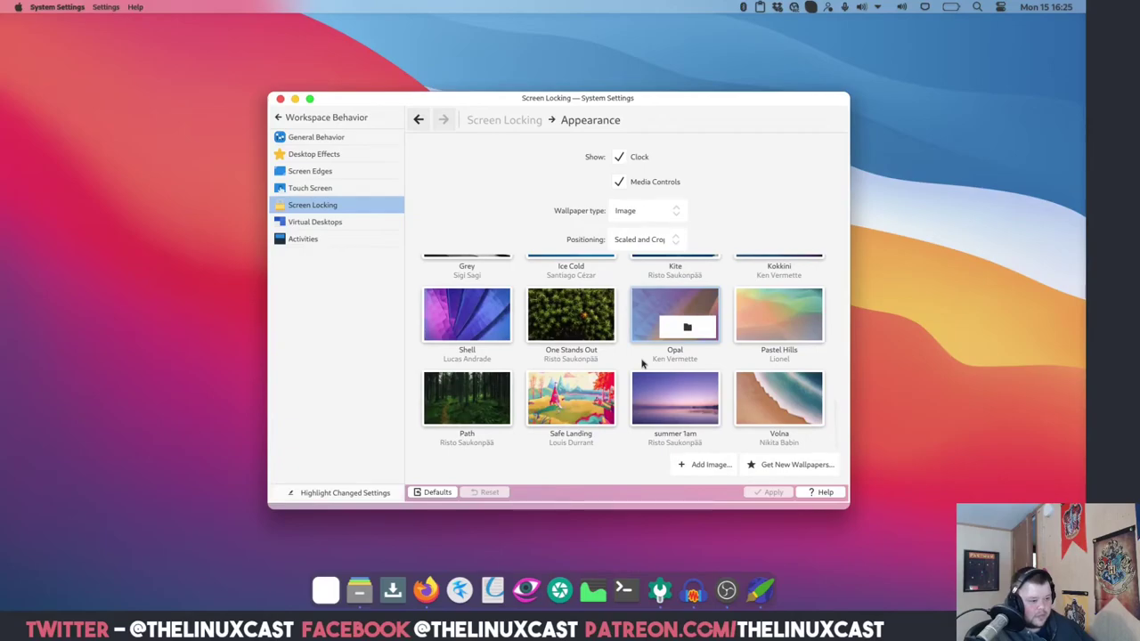
scroll(642, 363, up, 15)
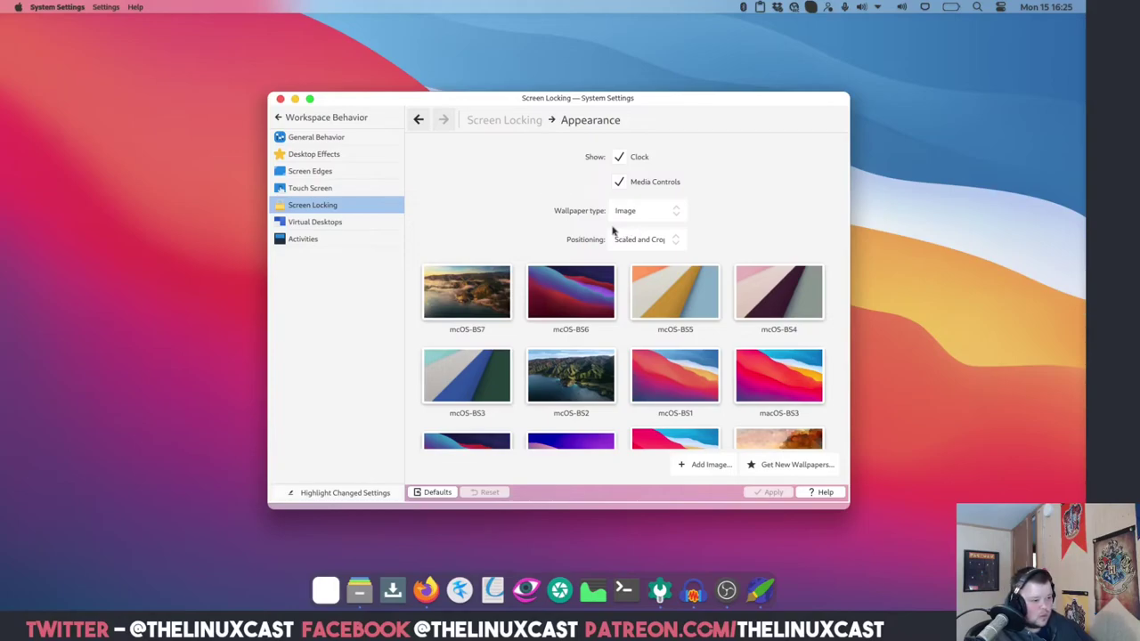
click(628, 217)
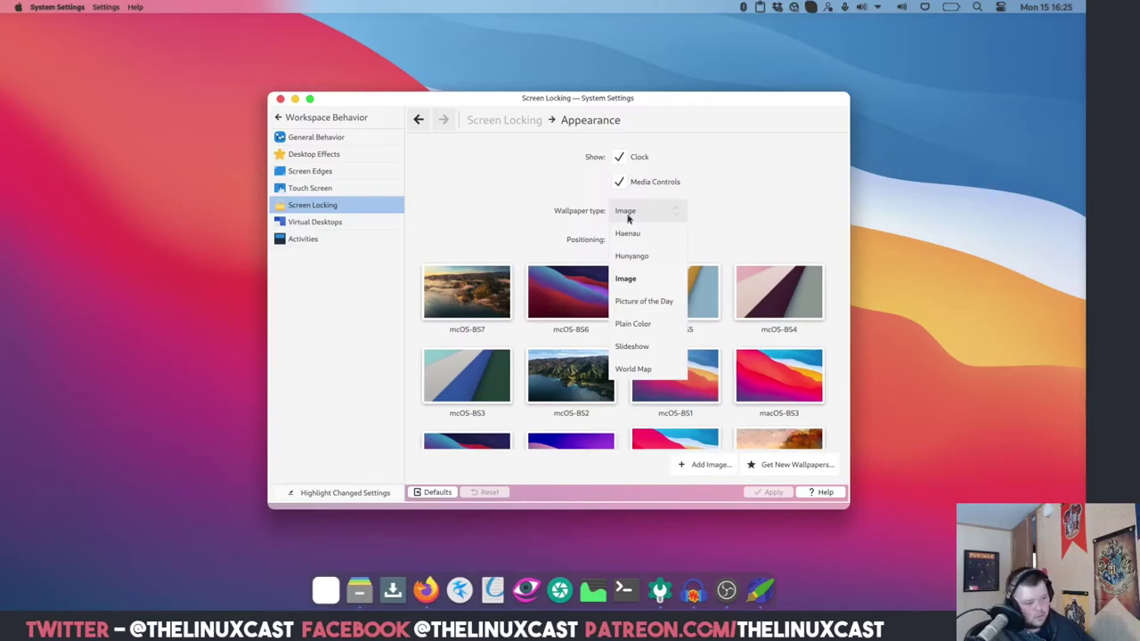
click(542, 207)
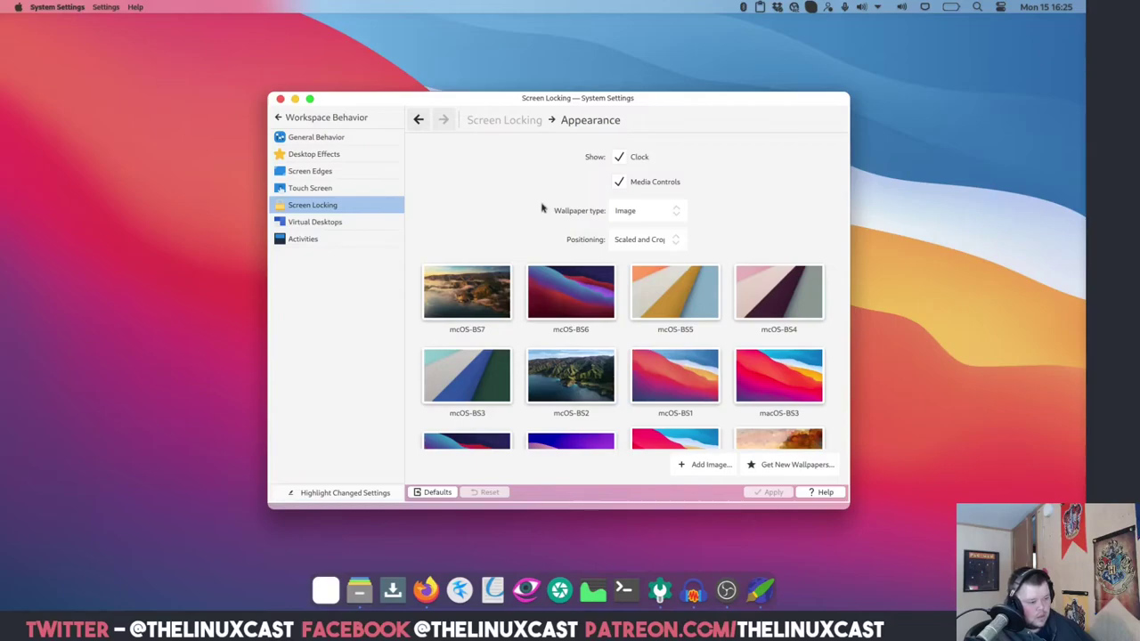
mouse_move(641, 325)
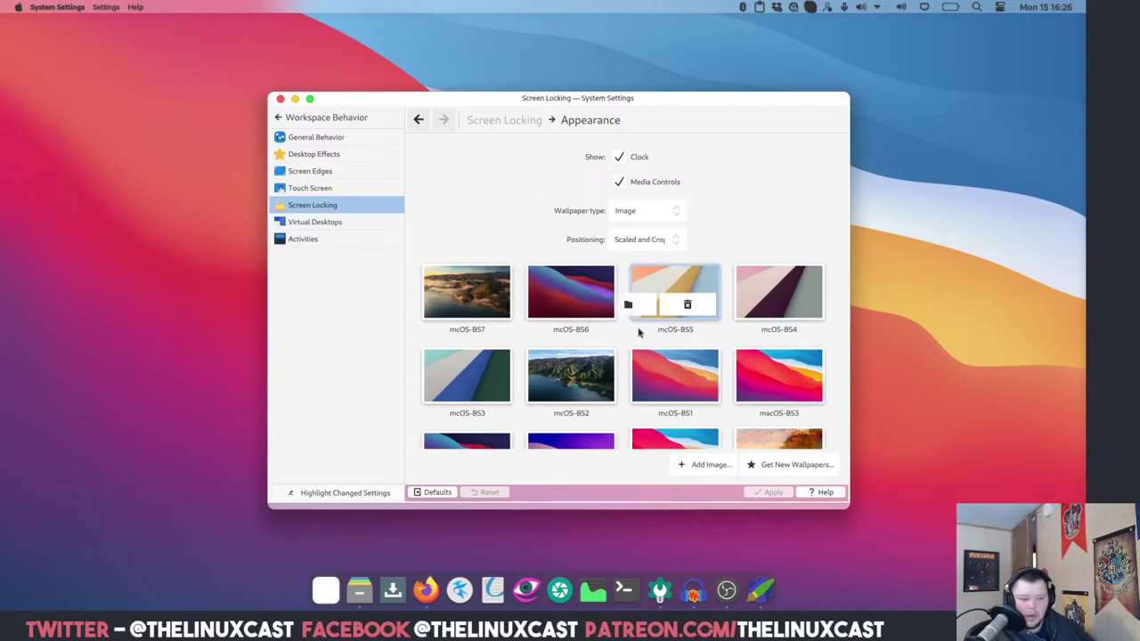
click(683, 368)
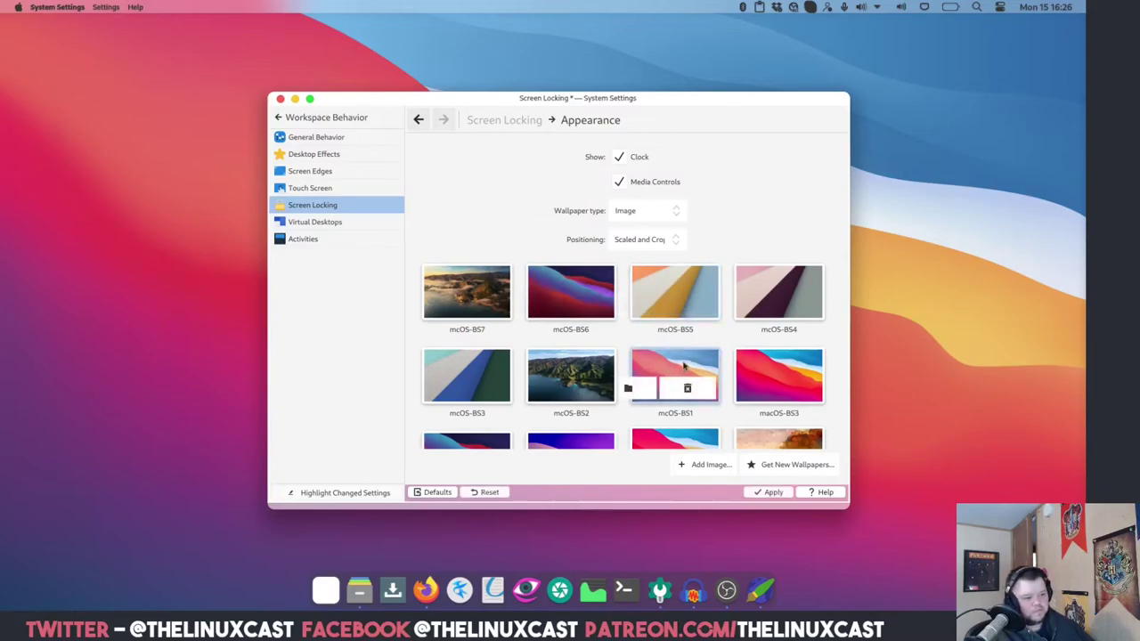
click(775, 494)
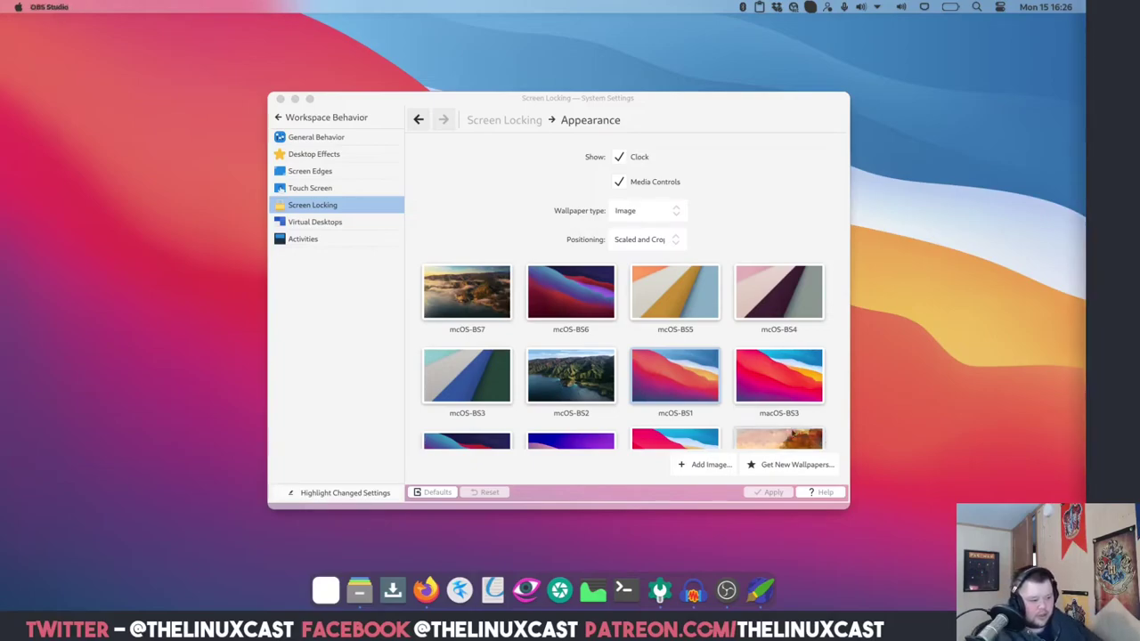
Open Konsole and check the color scheme and font options of its current profile
click(625, 590)
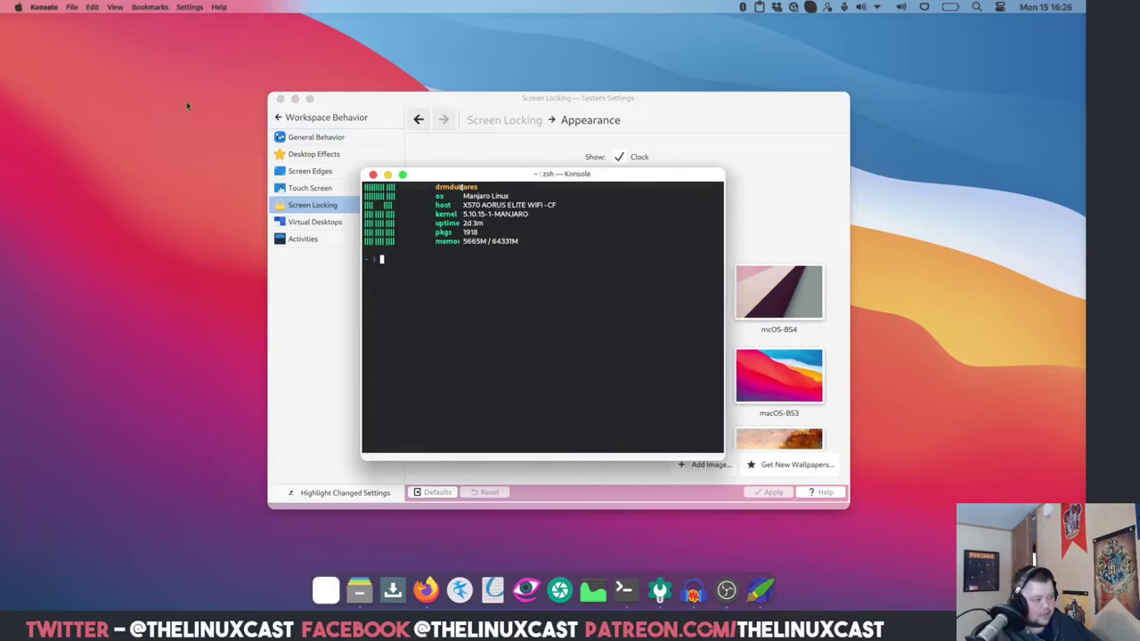
click(189, 6)
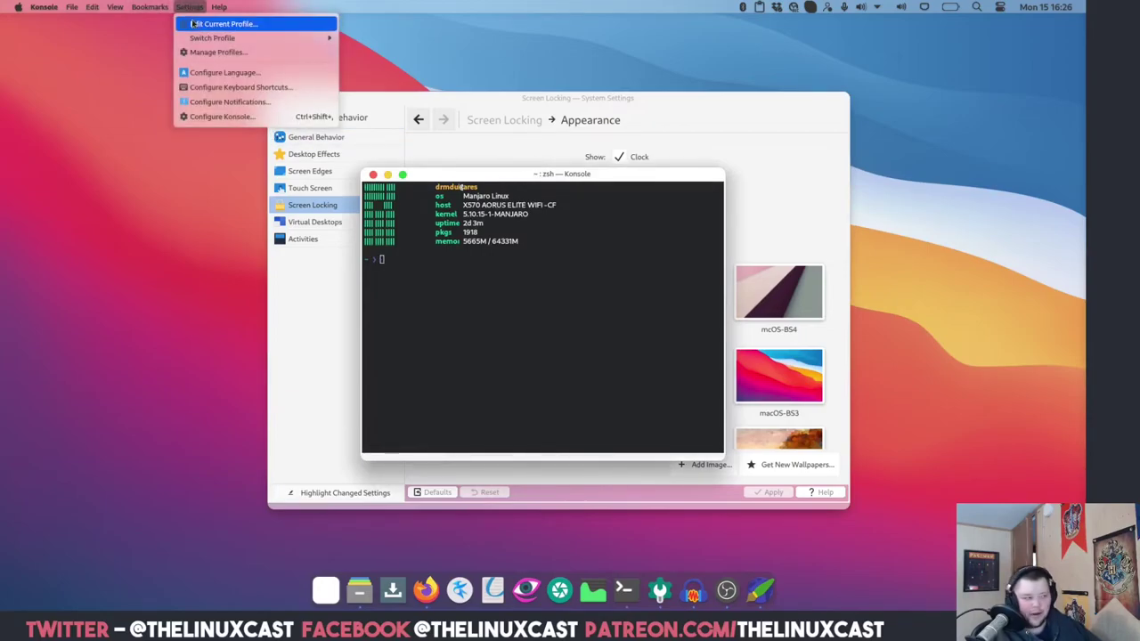
click(193, 24)
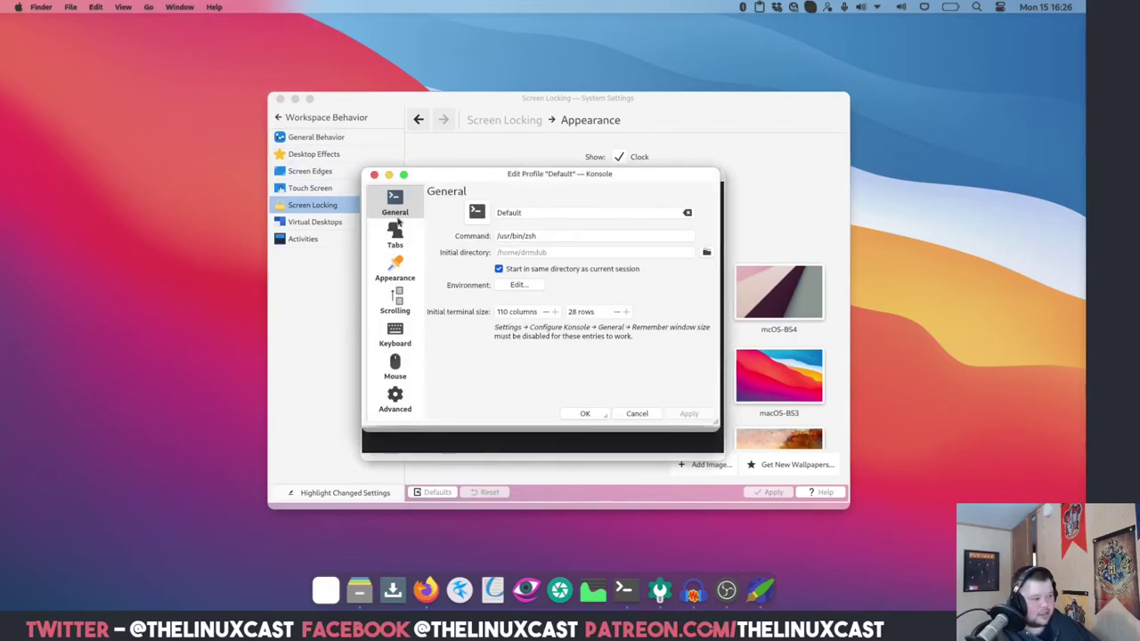
click(397, 268)
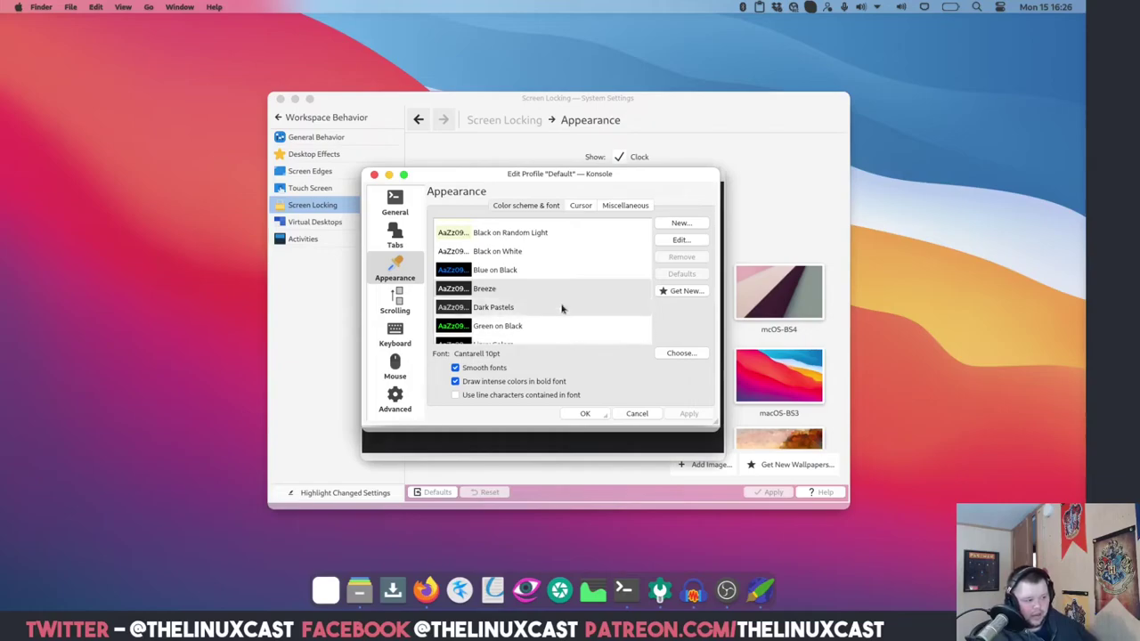
click(584, 414)
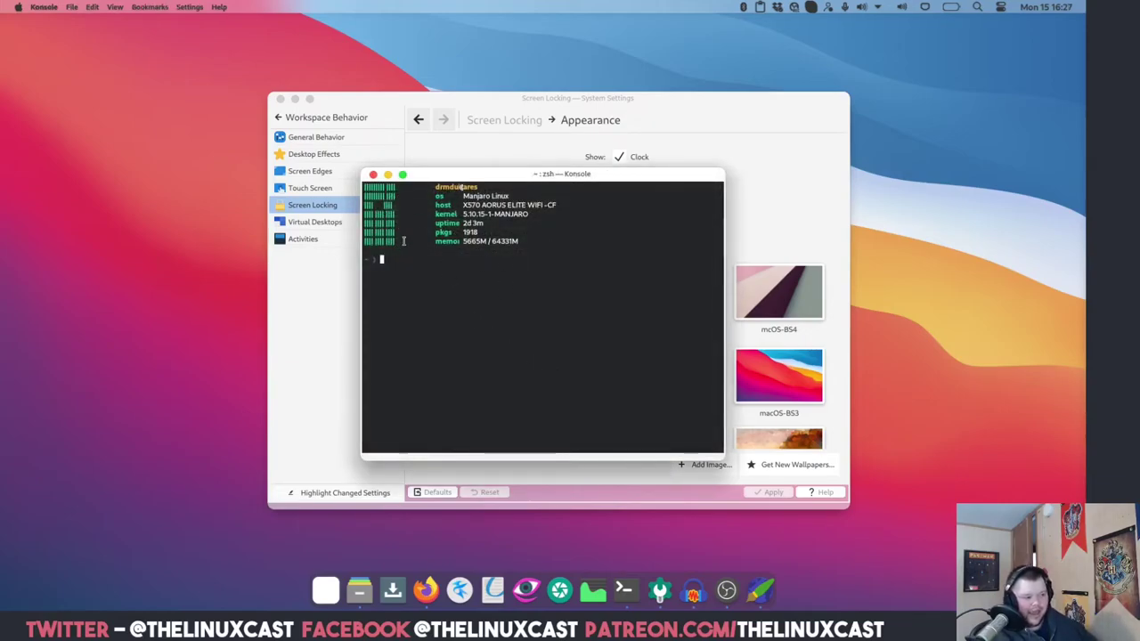
Set the background transparency of Konsole's Breeze color scheme to about 34%, save the profile, and minimize the terminal
click(185, 6)
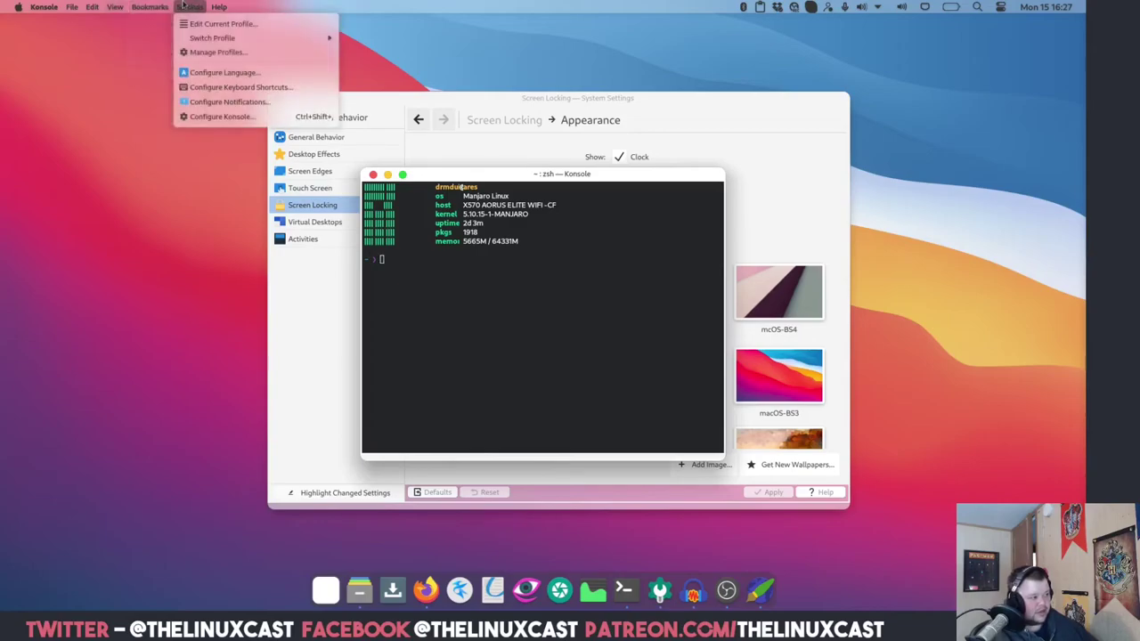
click(218, 23)
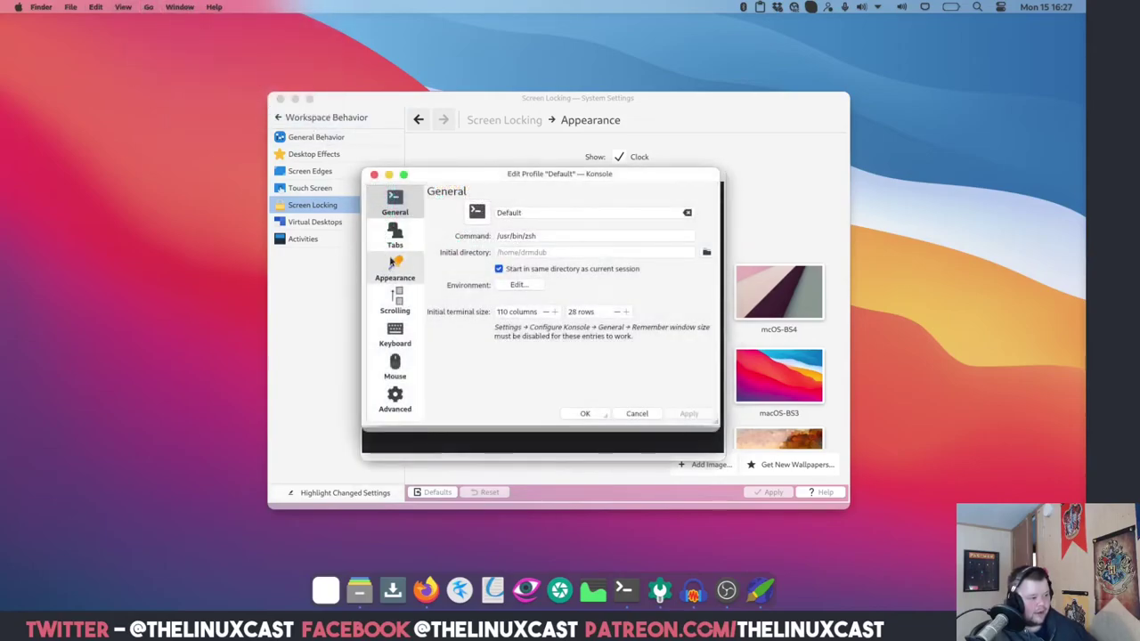
click(393, 262)
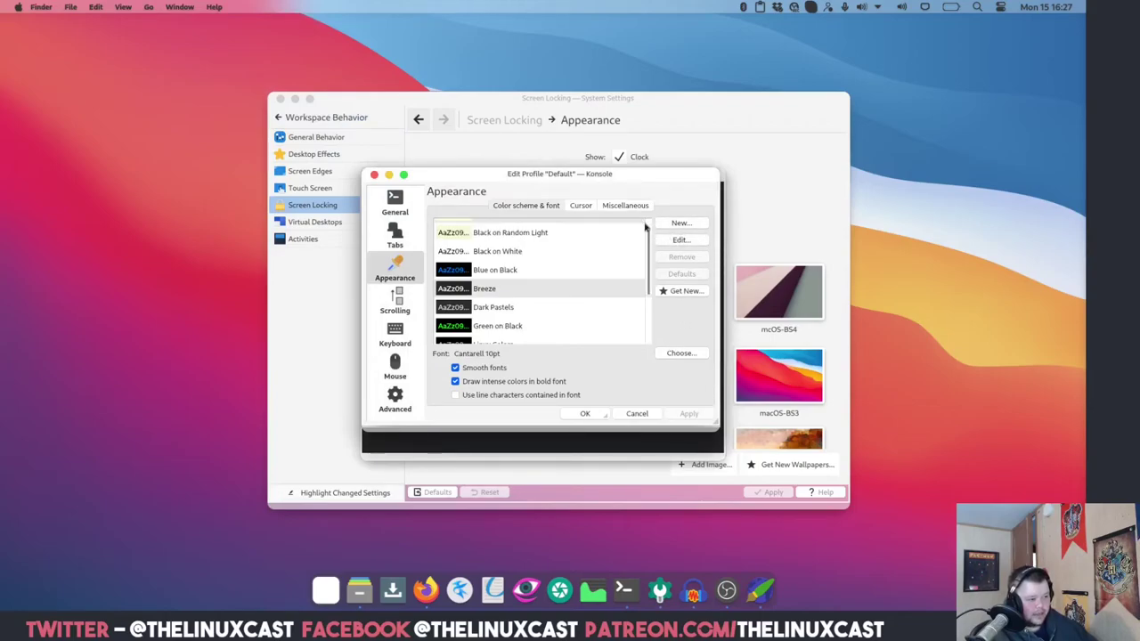
click(681, 240)
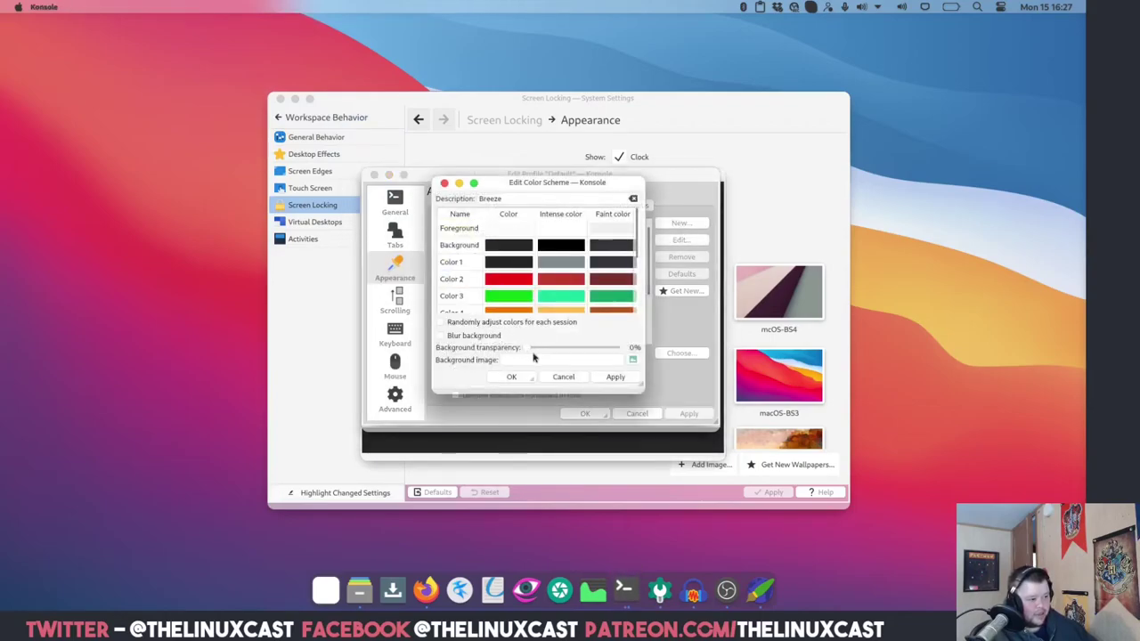
drag(529, 349, 559, 349)
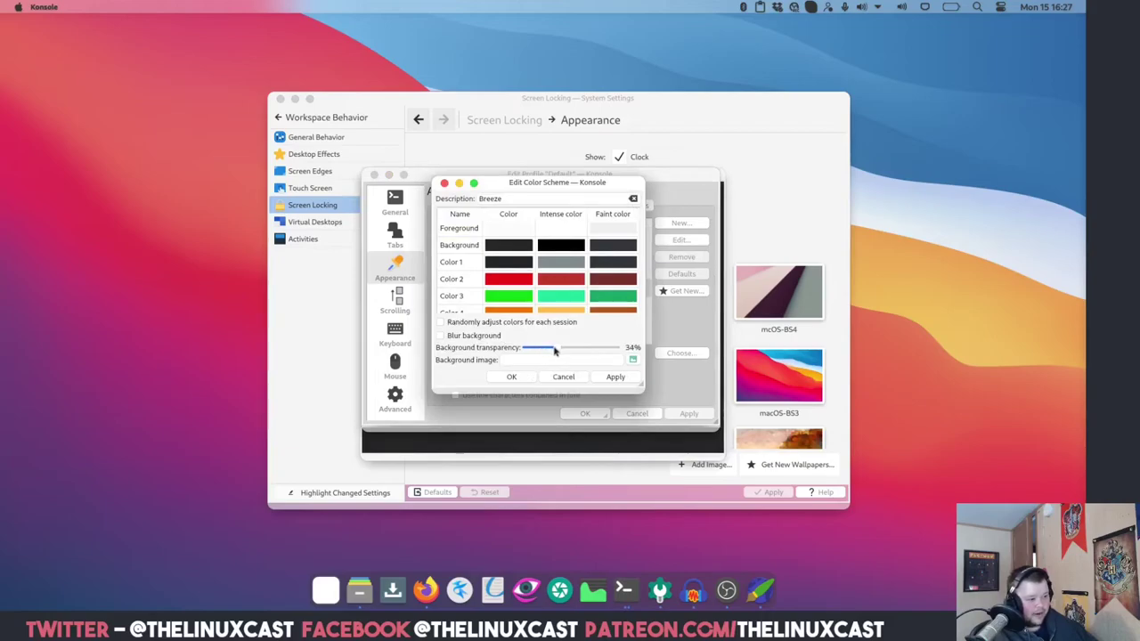
click(604, 378)
click(510, 377)
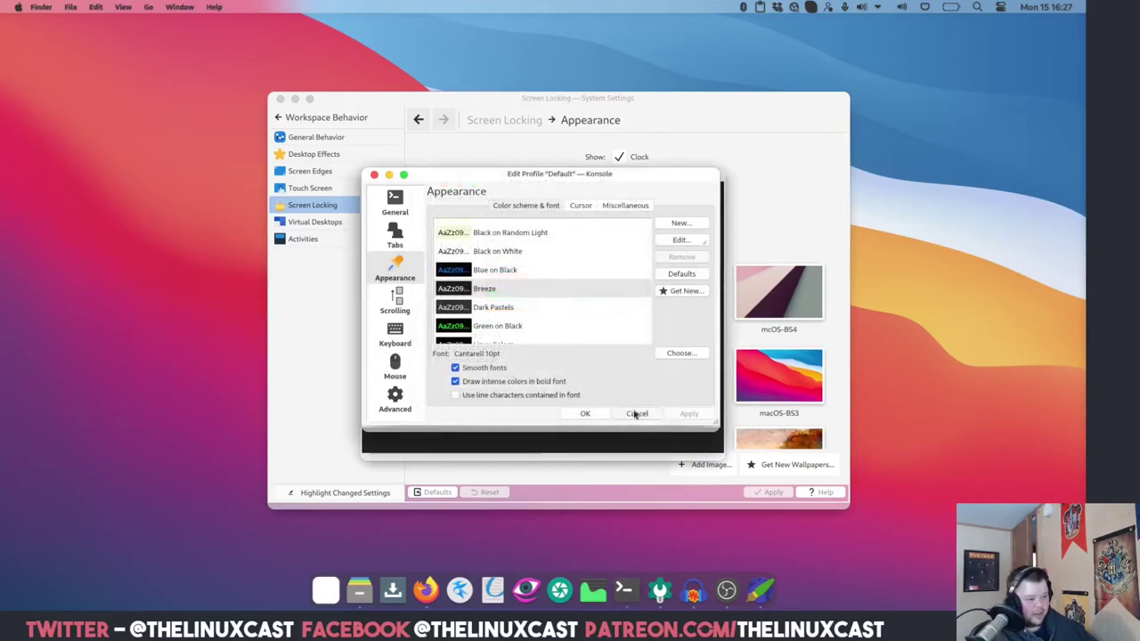
click(586, 415)
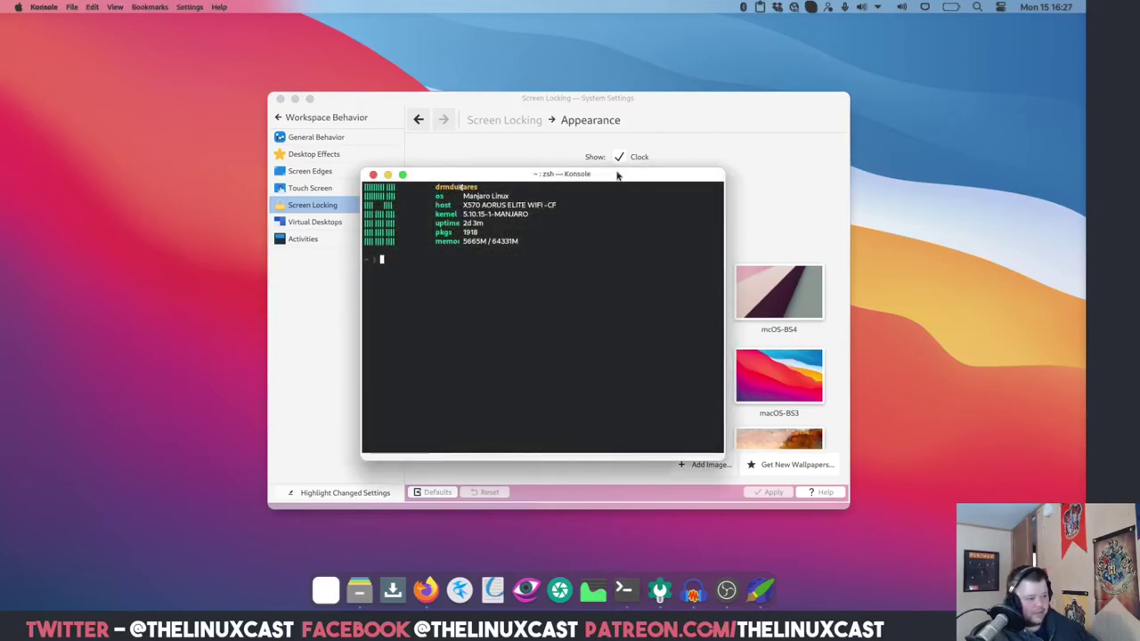
drag(617, 176, 364, 164)
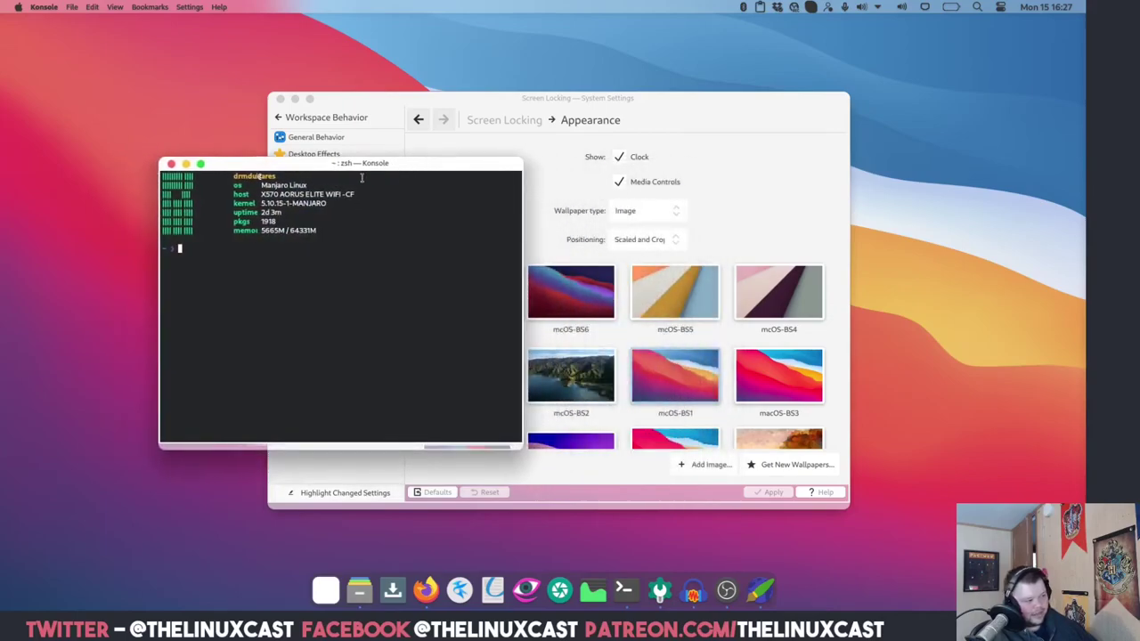
click(186, 165)
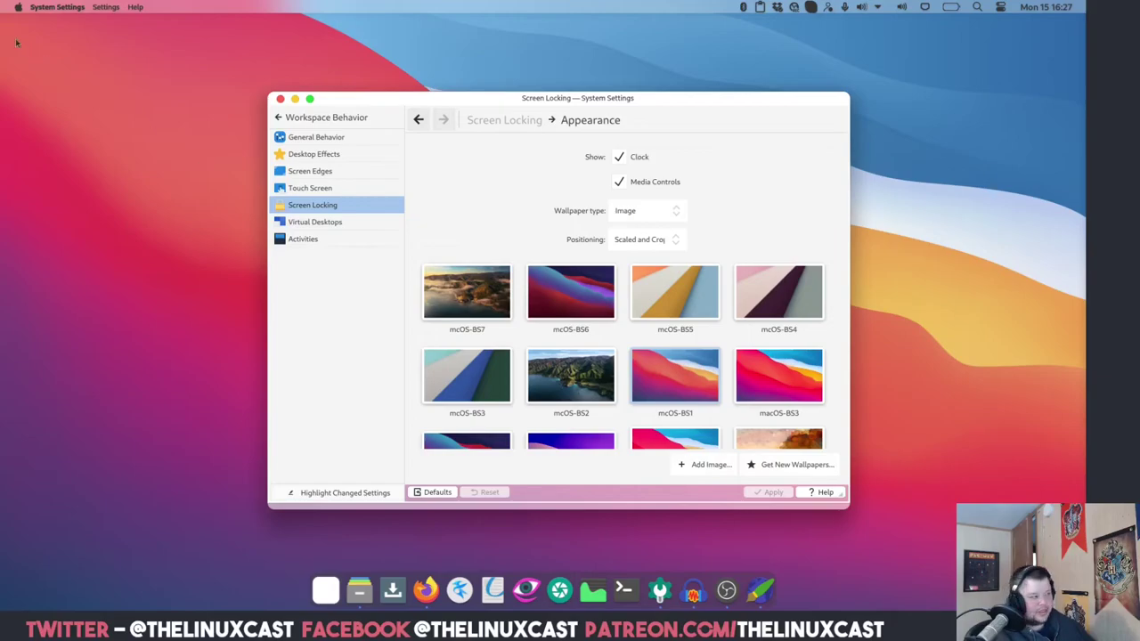
Open the Kpple Menu settings and enable advanced mode for its command lines
click(18, 8)
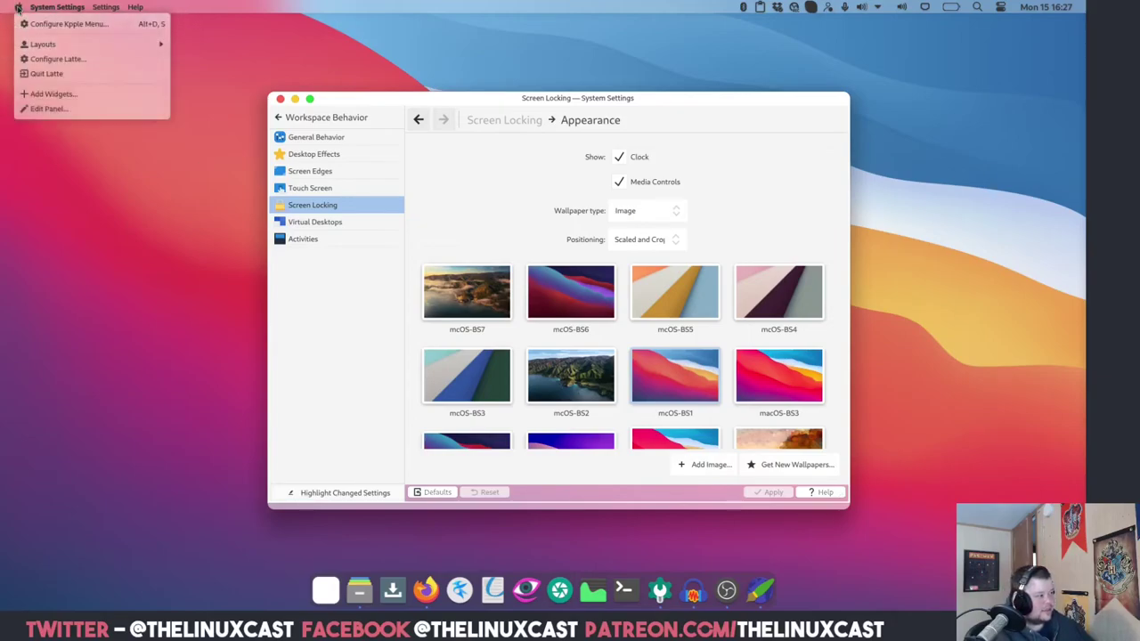
click(57, 25)
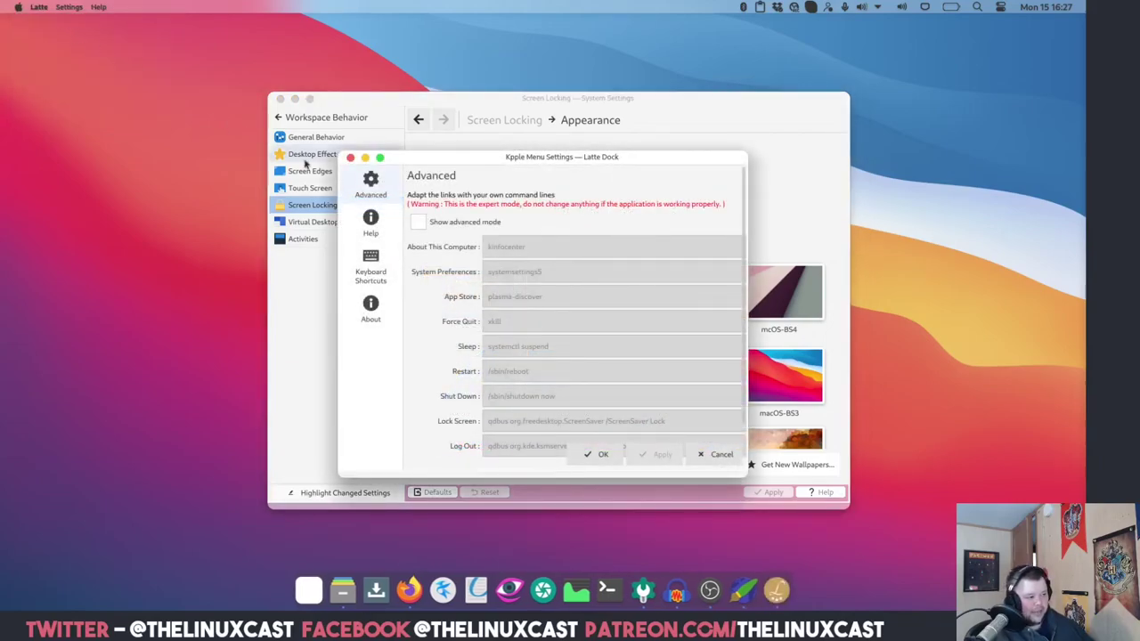
click(423, 227)
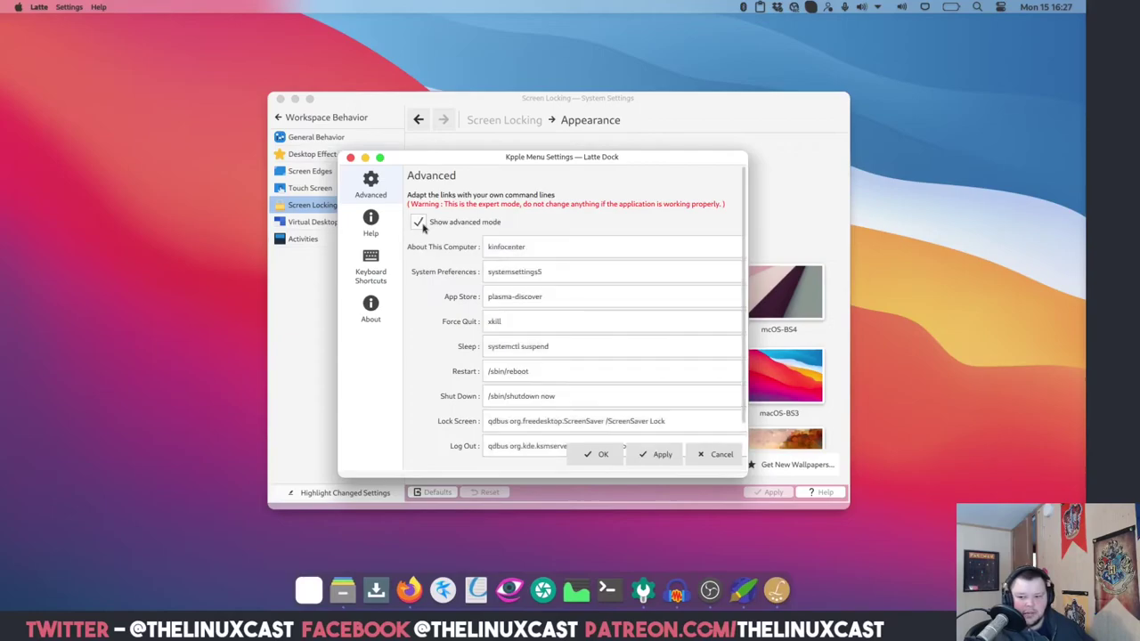
Replace the Kpple Menu's App Store command with pamac-manager and save the settings
click(553, 300)
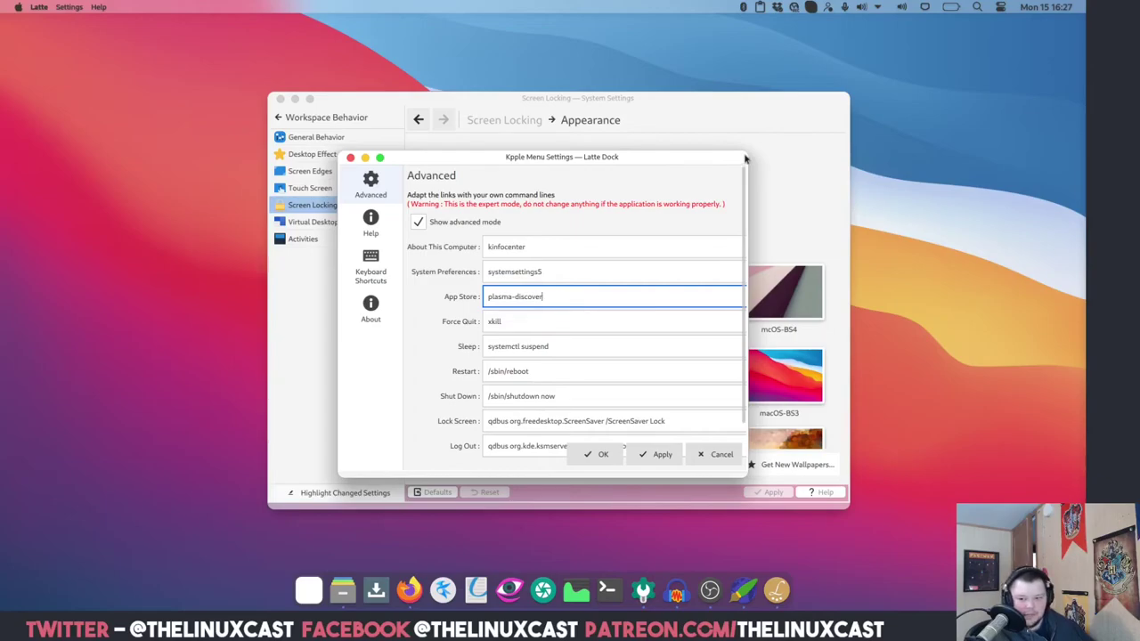
double_click(744, 157)
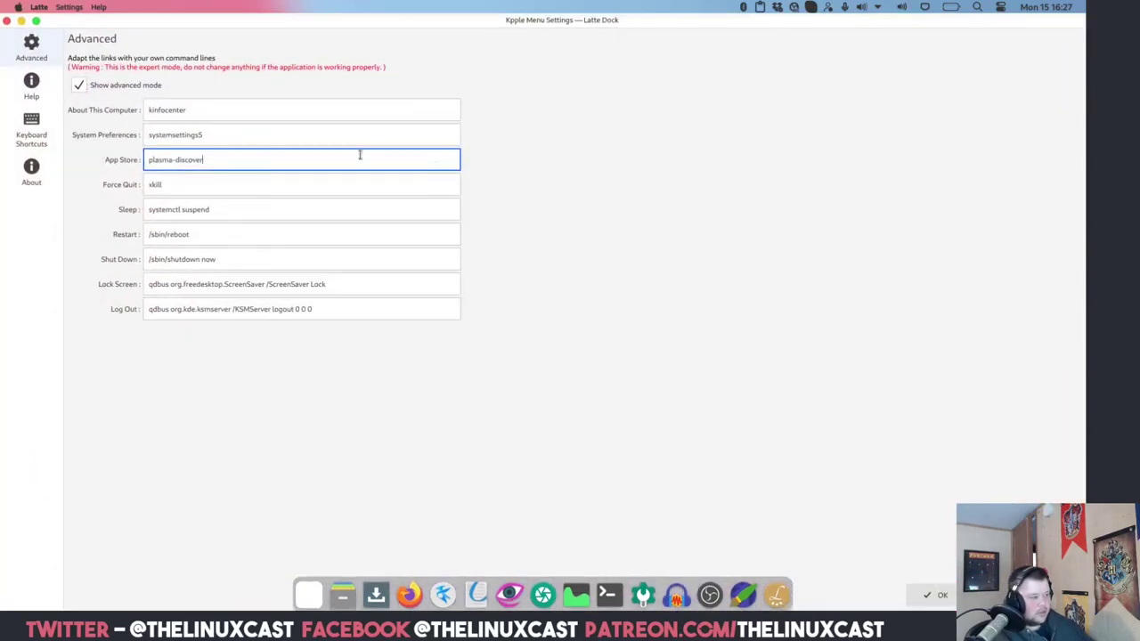
key(BackSpace)
key(BackSpace)
key(BackSpace)
key(BackSpace)
key(BackSpace)
key(BackSpace)
key(BackSpace)
key(BackSpace)
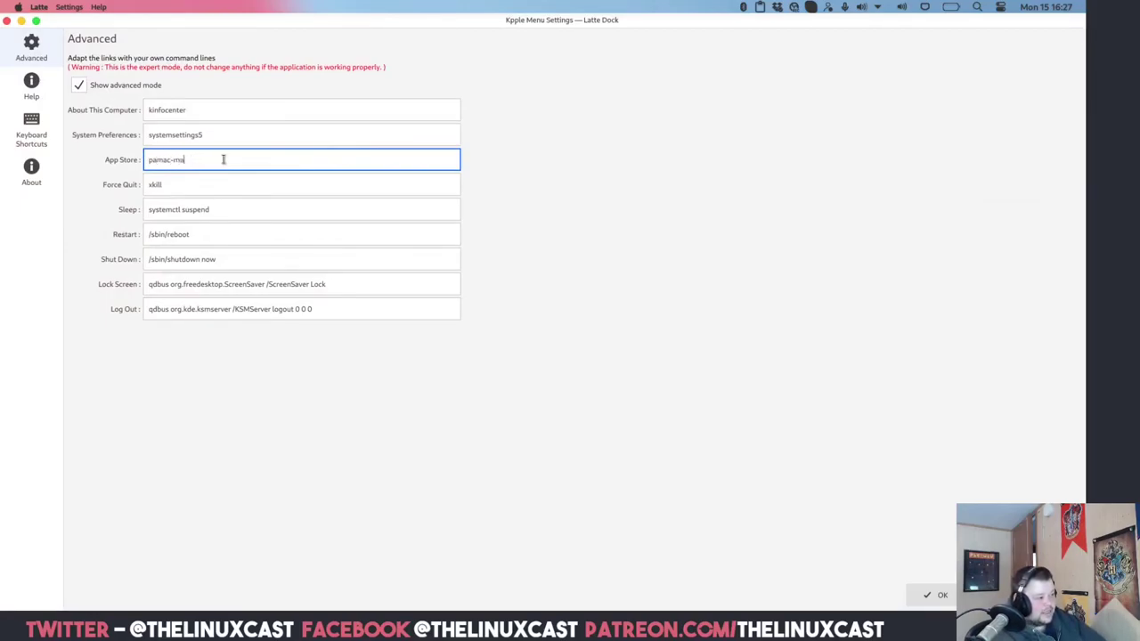
text(pamac-manager)
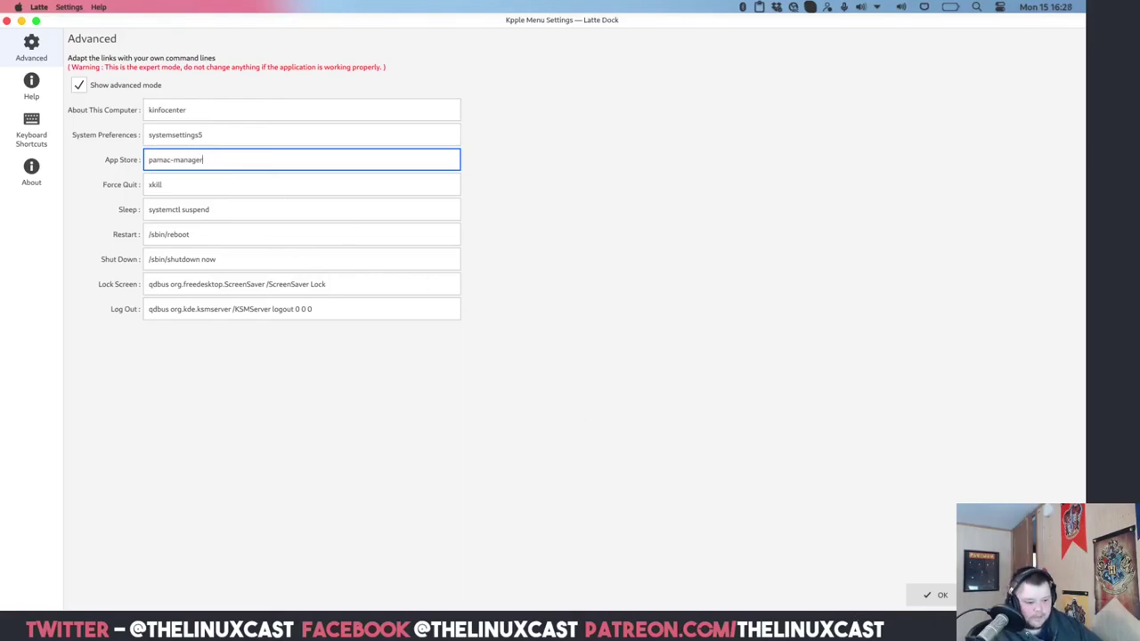
click(937, 595)
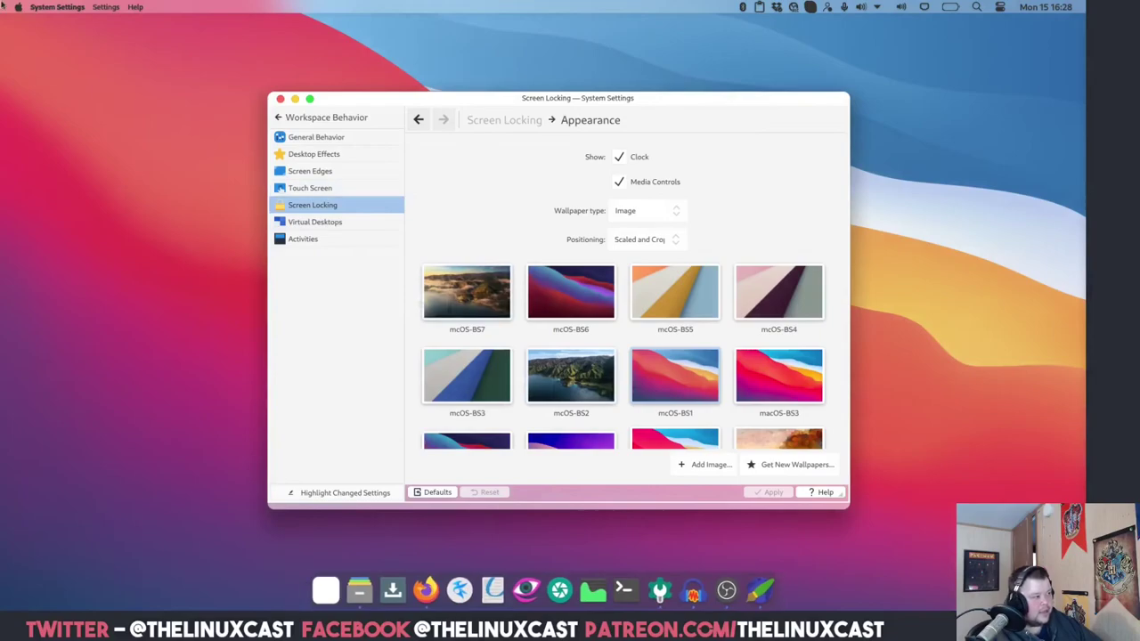
Test the Kpple Menu's App Store entry and move the opened Add/Remove Software window aside
click(19, 7)
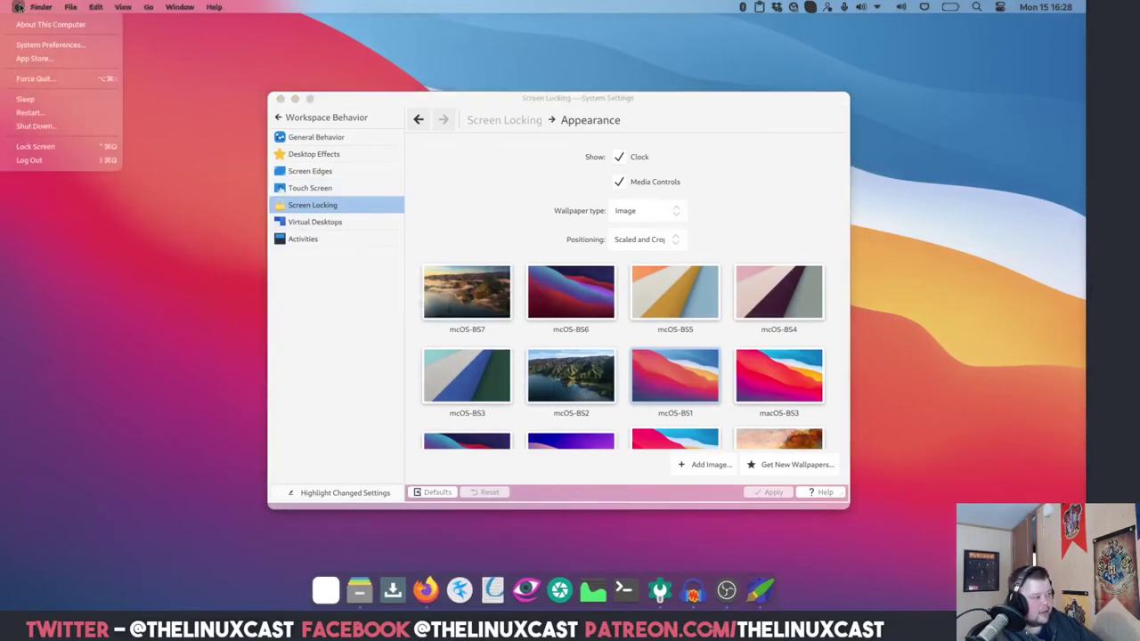
click(34, 58)
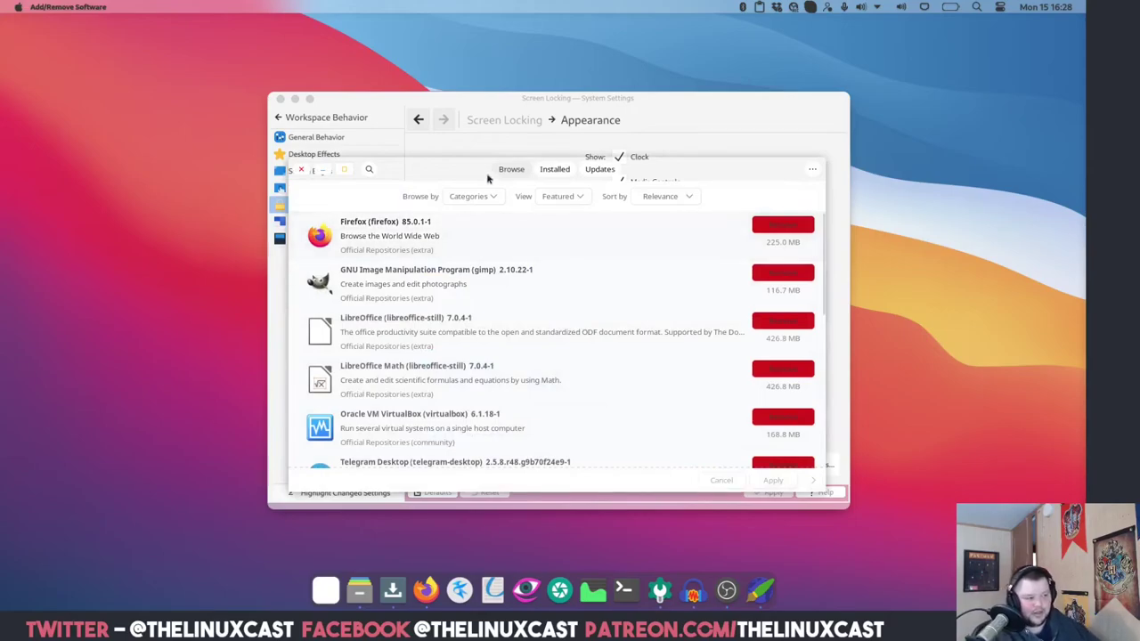
drag(488, 176, 368, 193)
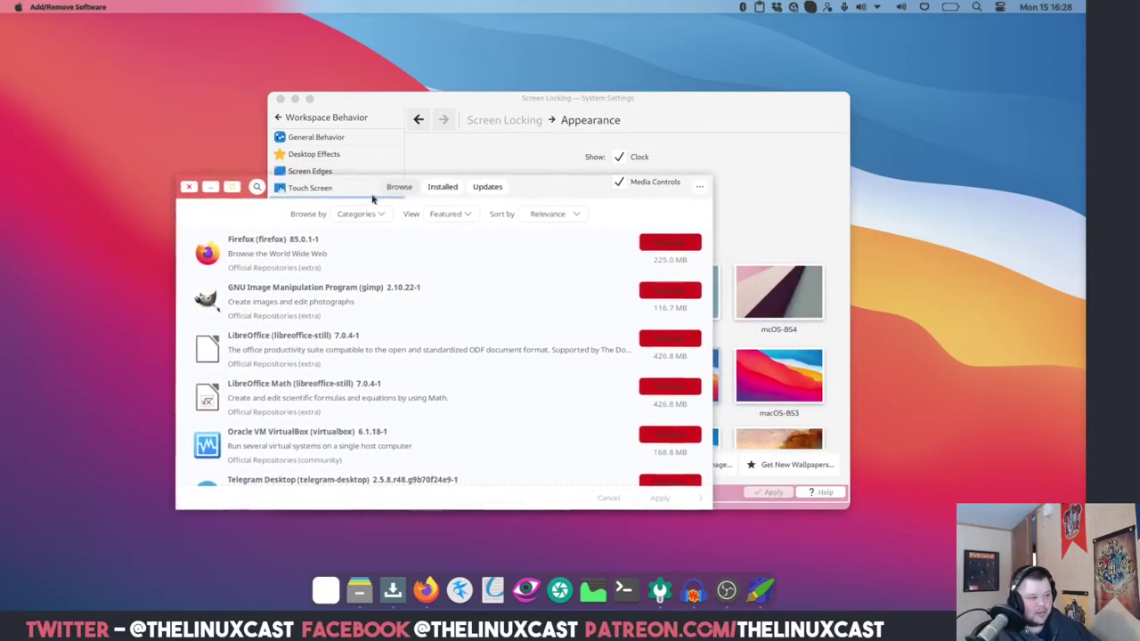
Close the Add/Remove Software window and move the Screen Locking settings window slightly higher on the desktop
drag(552, 195, 426, 221)
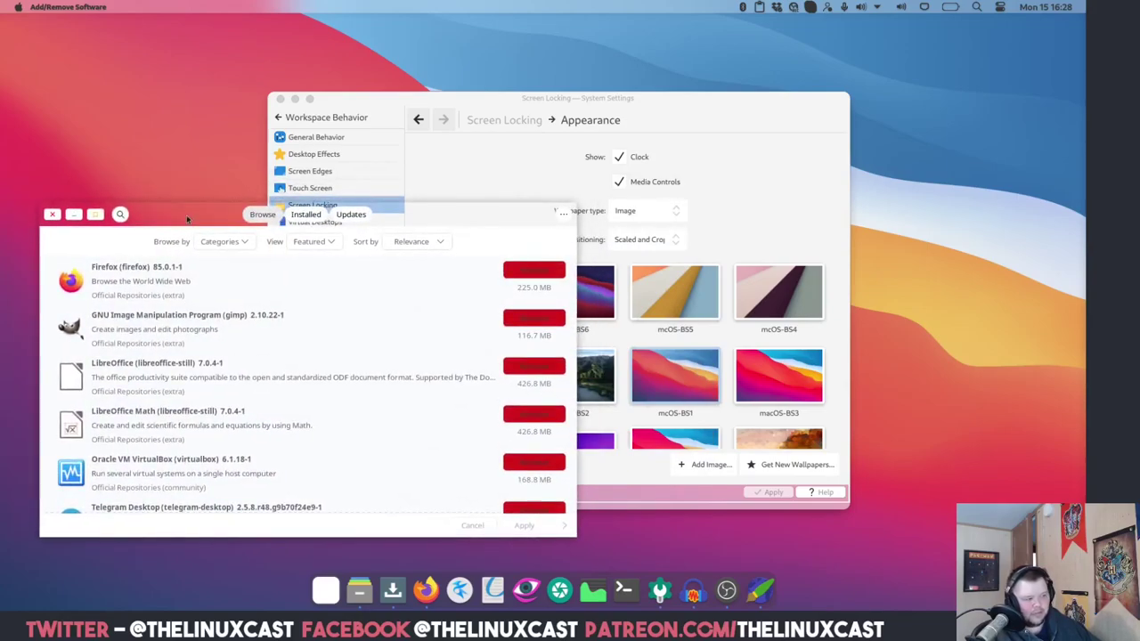
click(52, 214)
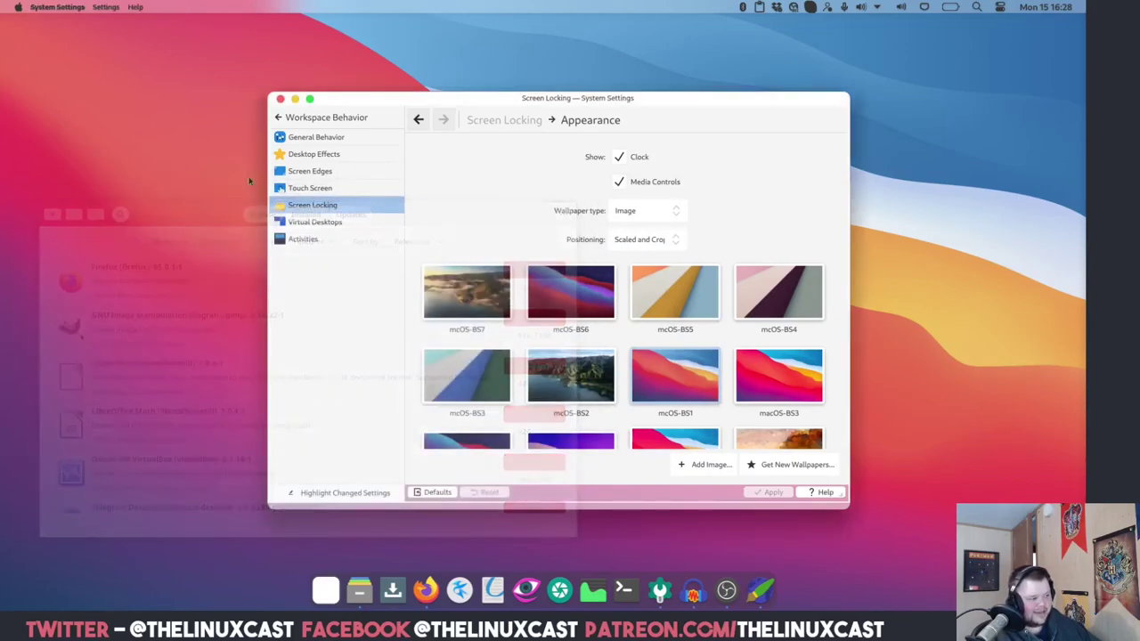
mouse_move(525, 388)
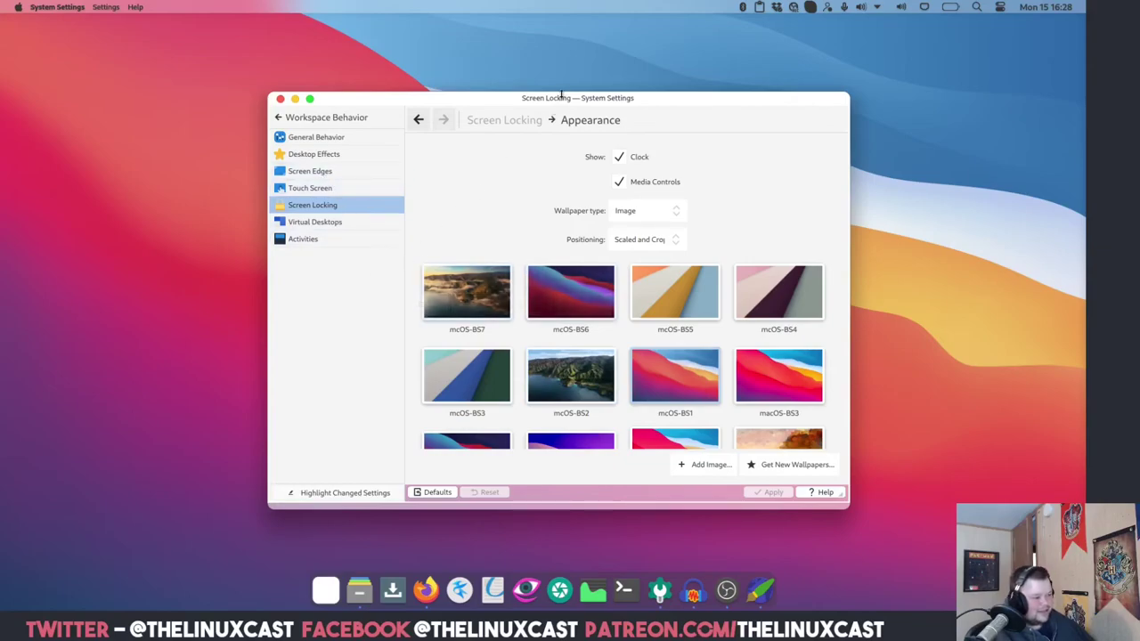
drag(562, 104, 555, 62)
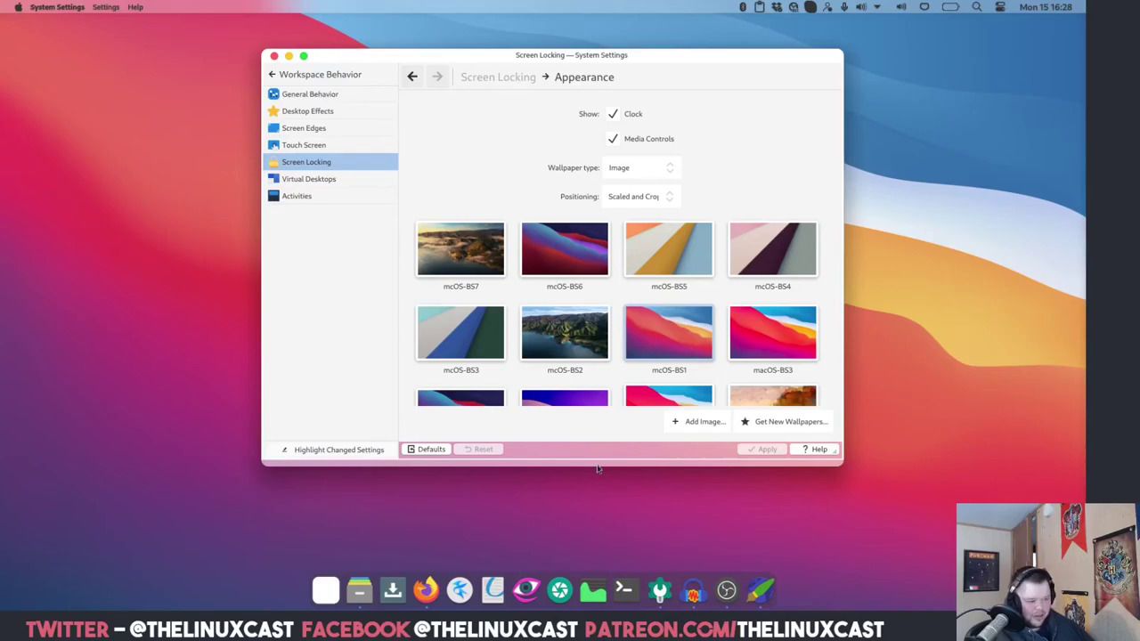
Leave the Screen Locking settings, reopen System Settings, and review the Colors, Plasma Style and Global Theme pages
click(272, 75)
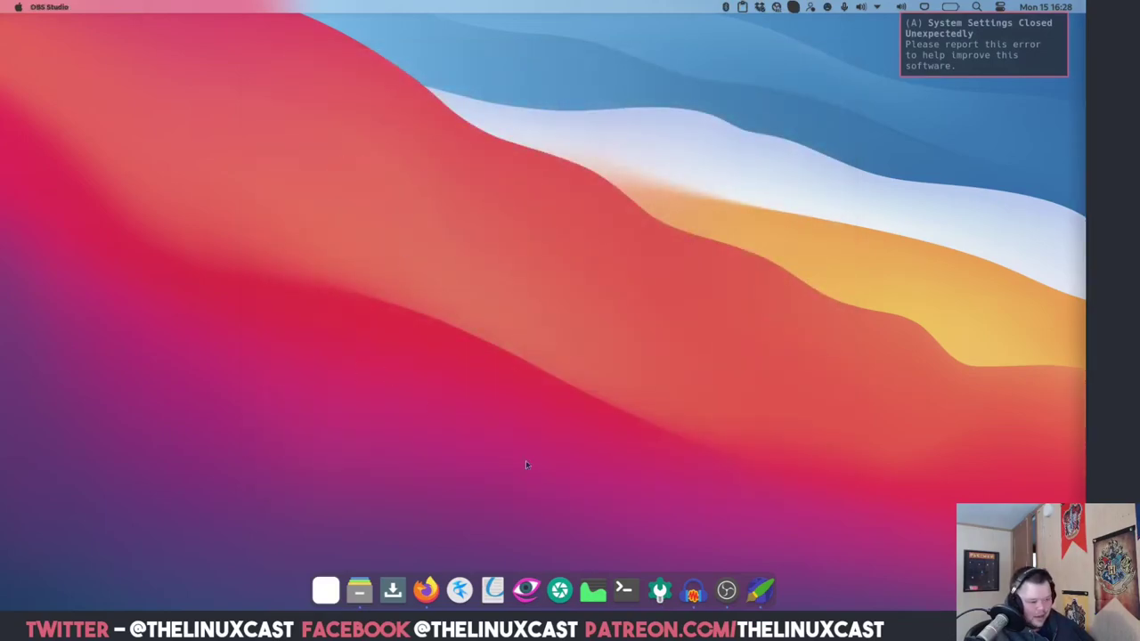
click(659, 589)
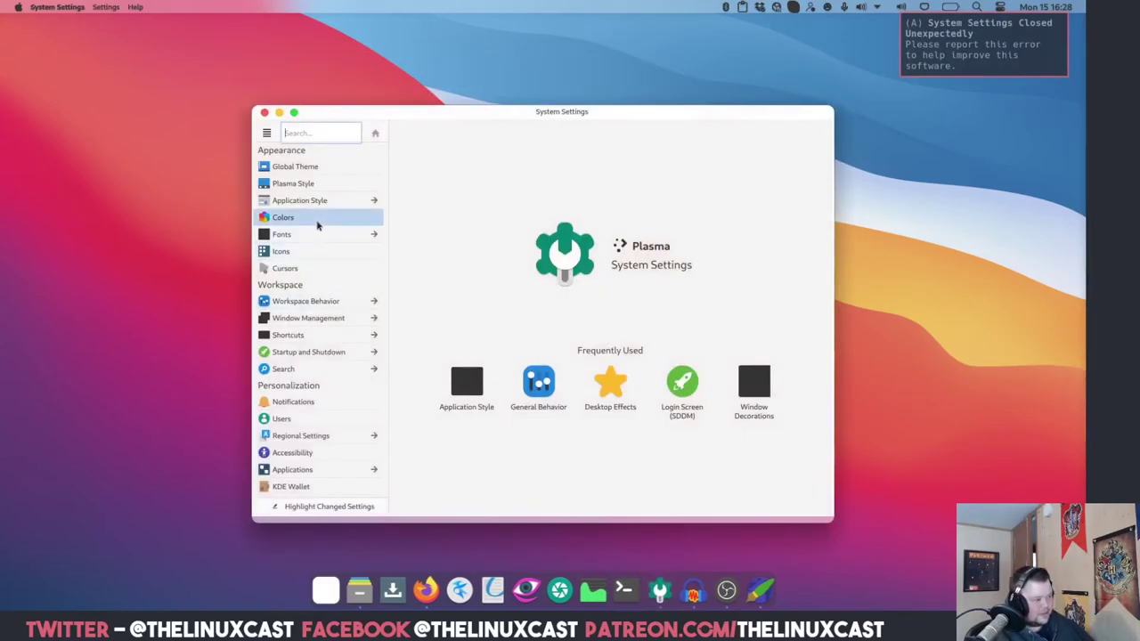
click(303, 218)
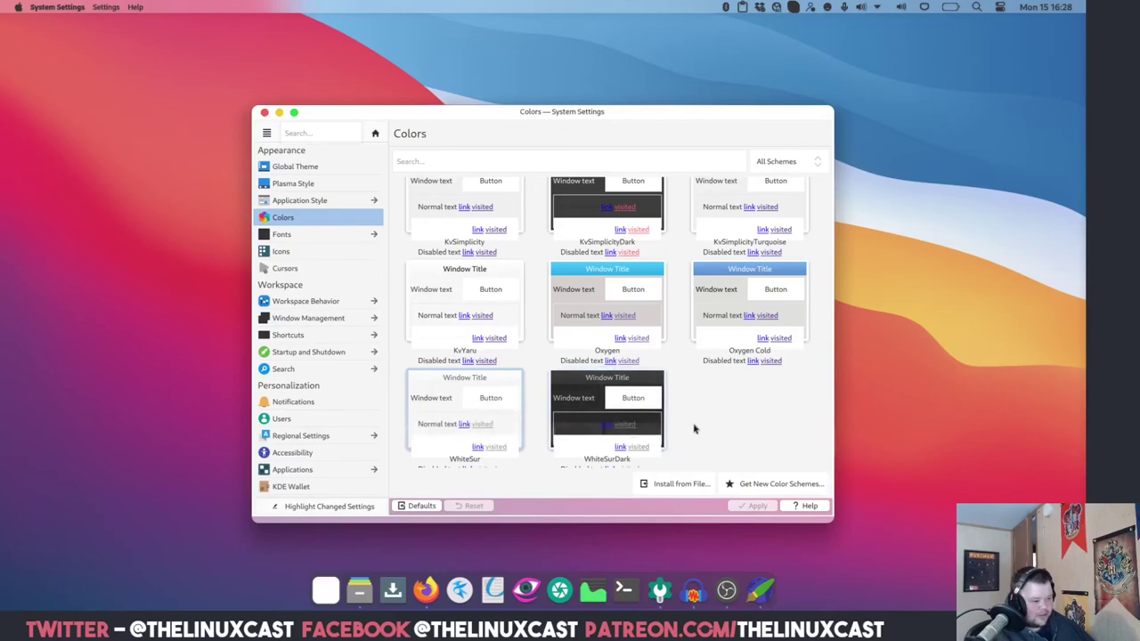
mouse_move(447, 381)
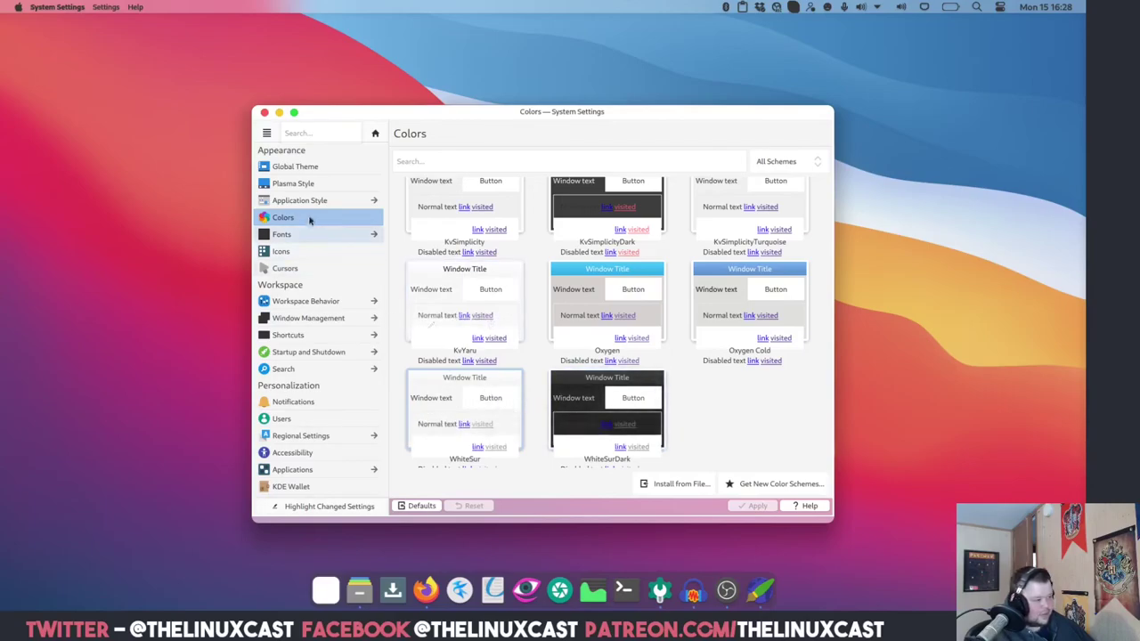
click(302, 183)
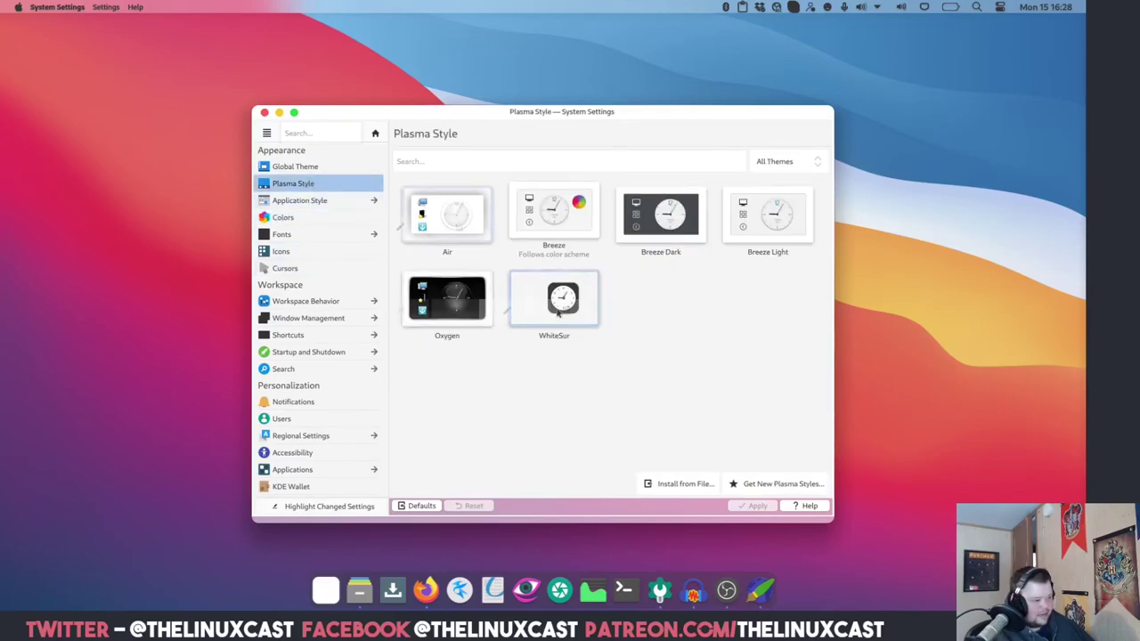
click(321, 168)
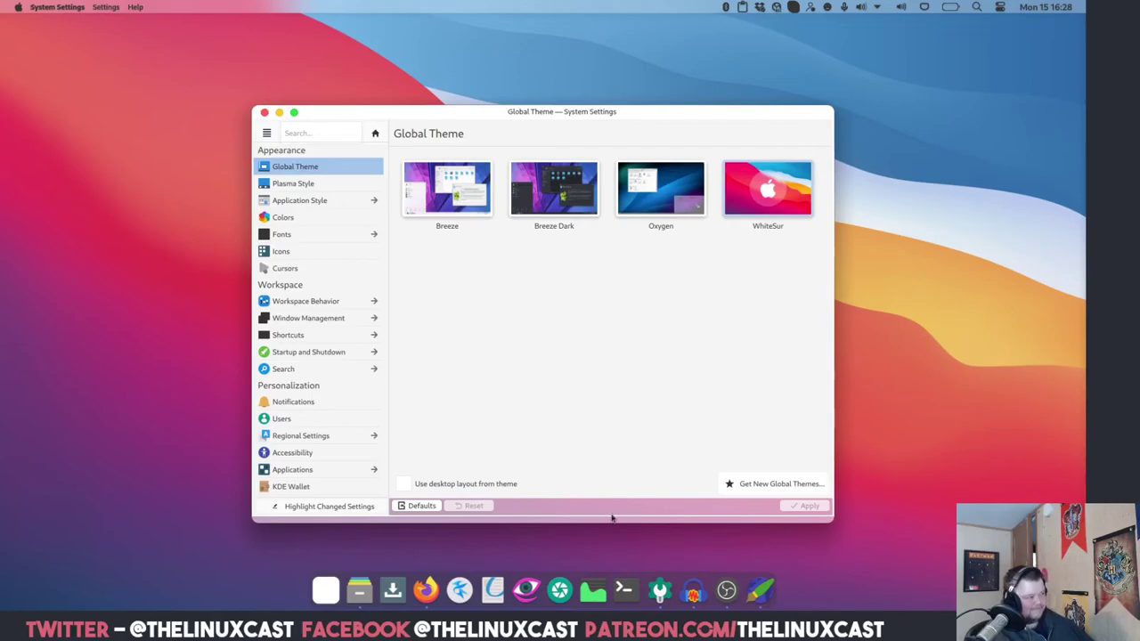
right_click(5, 9)
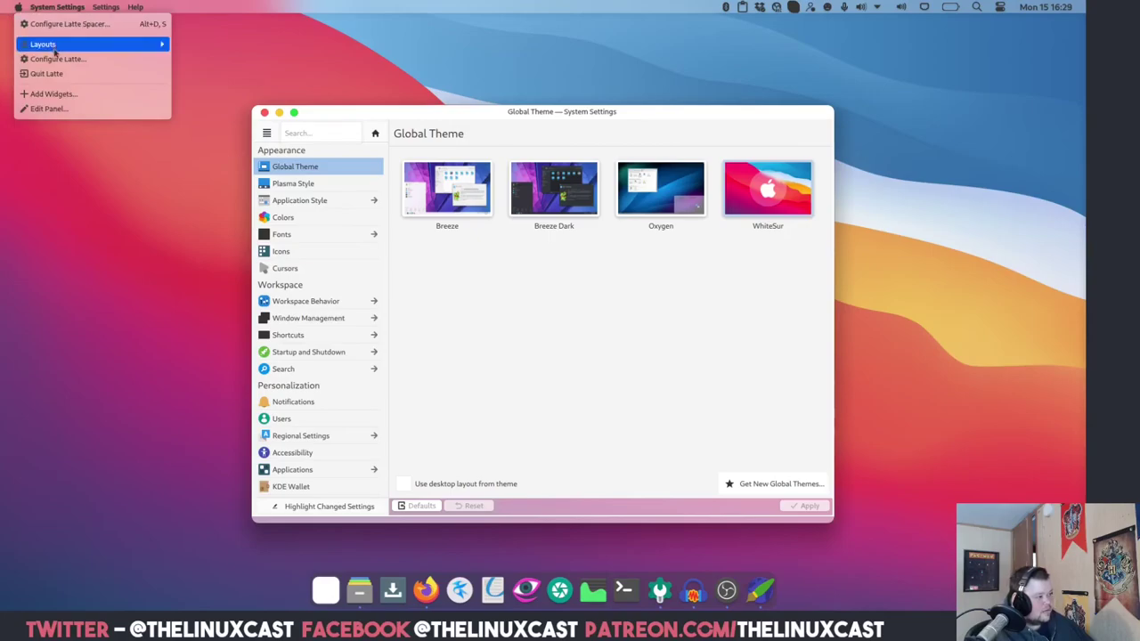
click(49, 109)
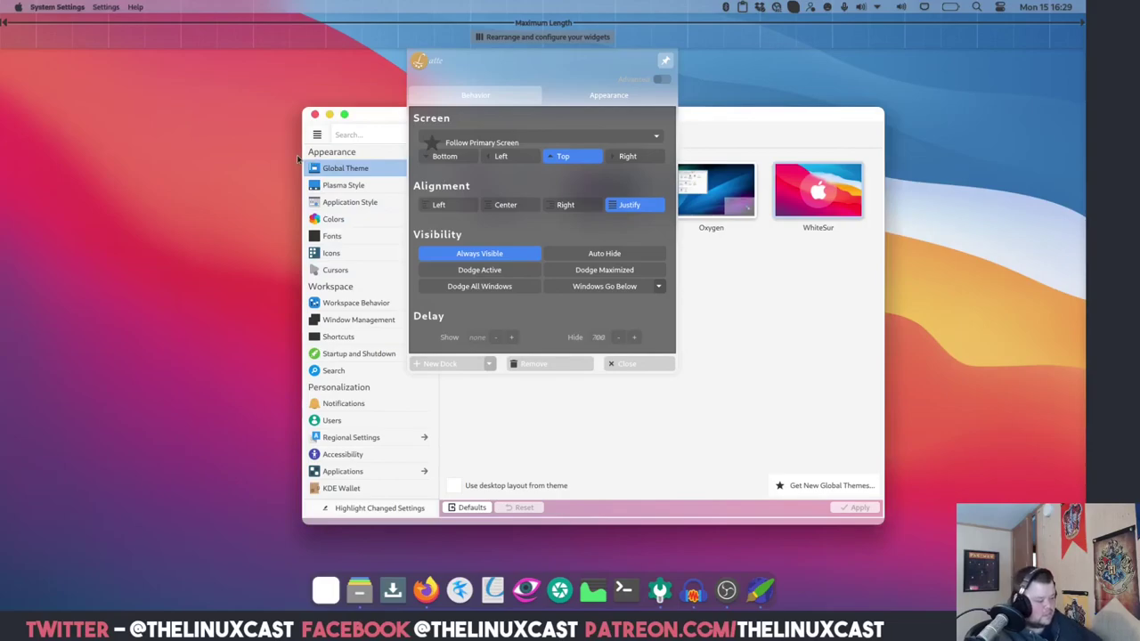
click(111, 44)
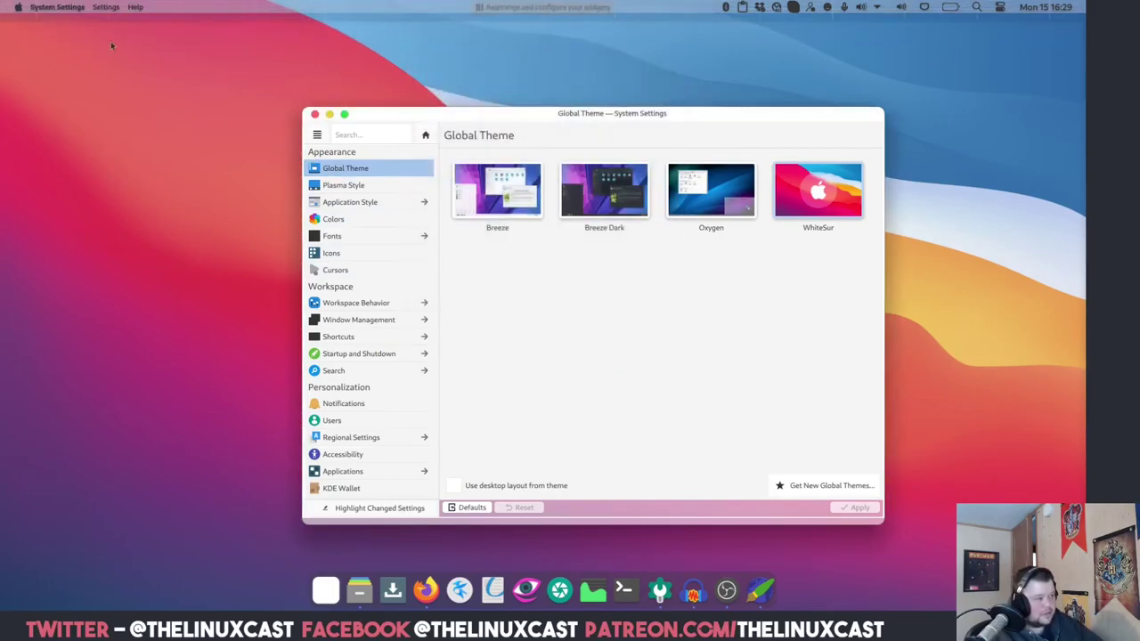
Remove the Latte Spacer widget beside the Apple menu from the Latte panel and leave panel editing
right_click(13, 8)
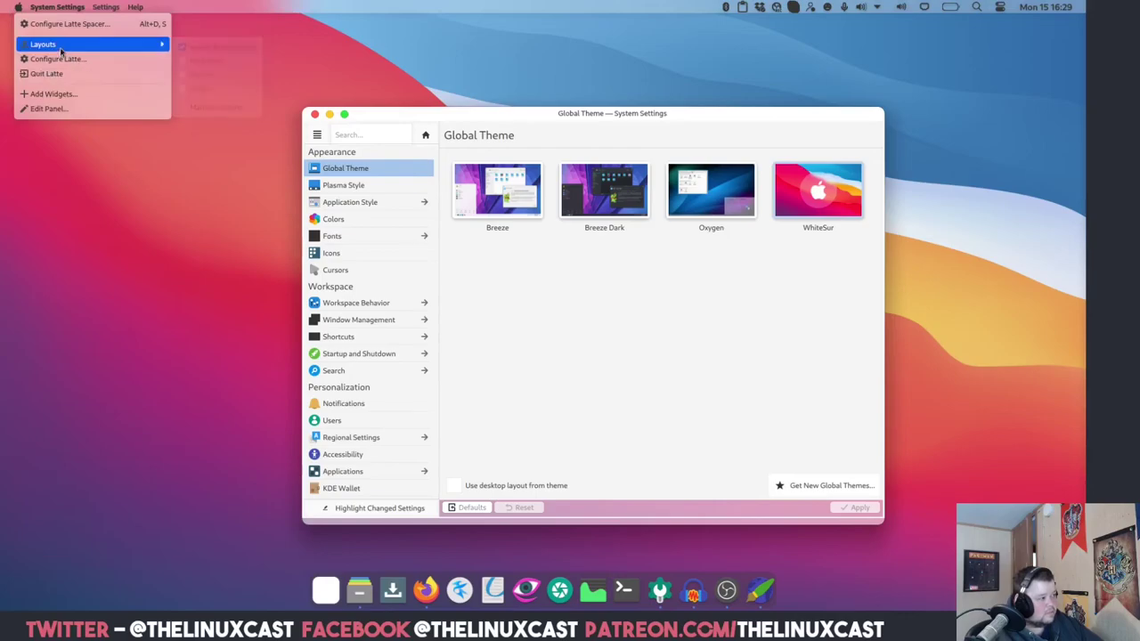
mouse_move(60, 51)
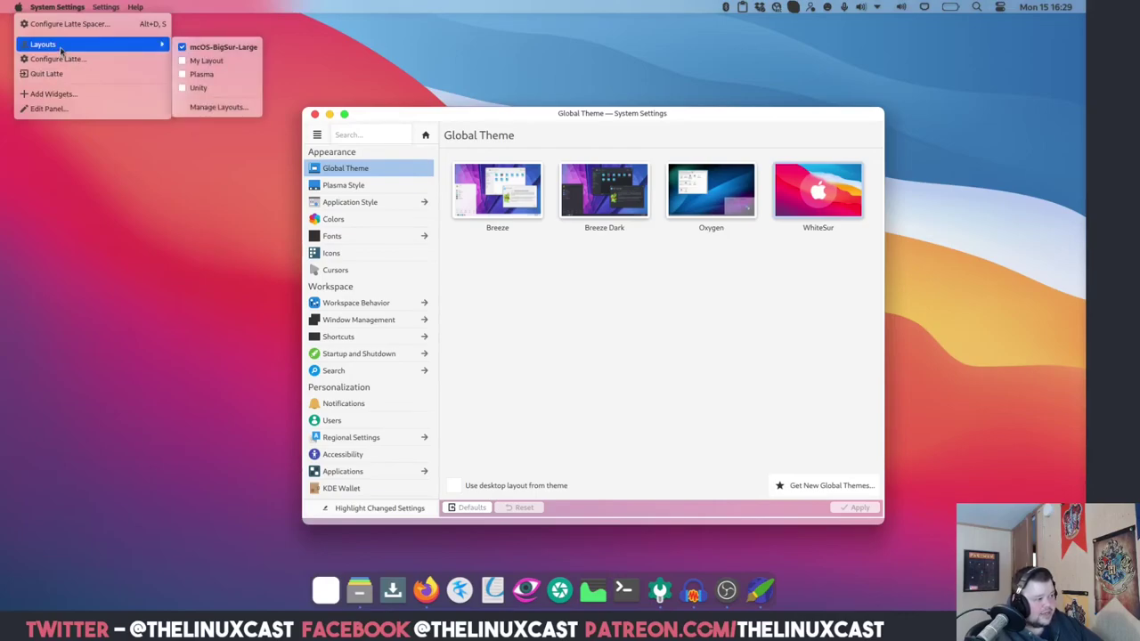
click(66, 109)
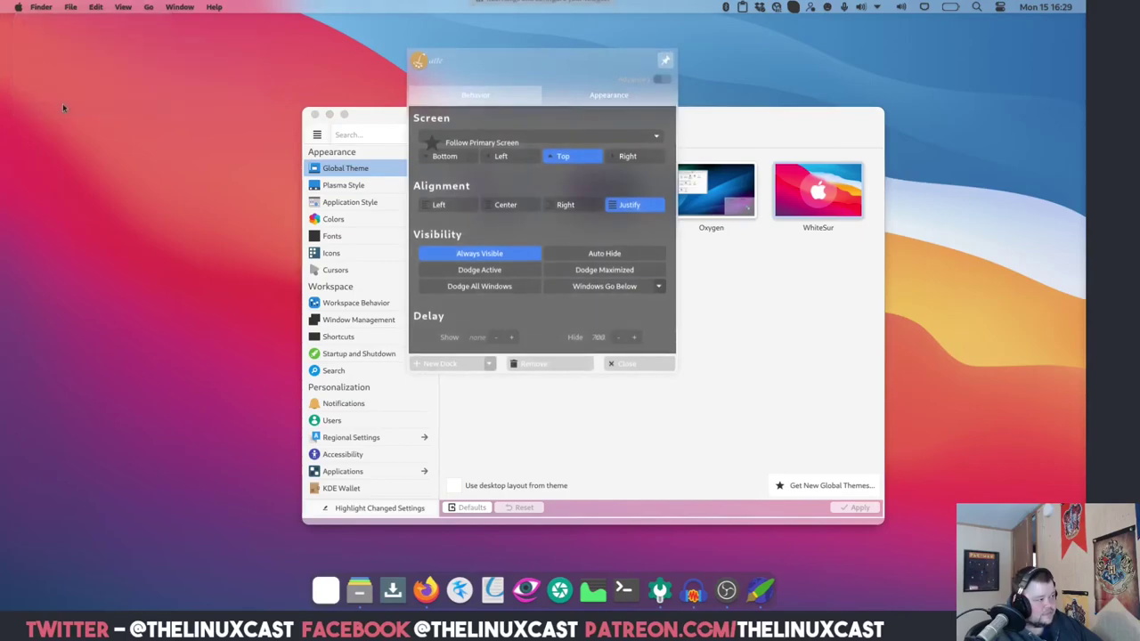
right_click(14, 11)
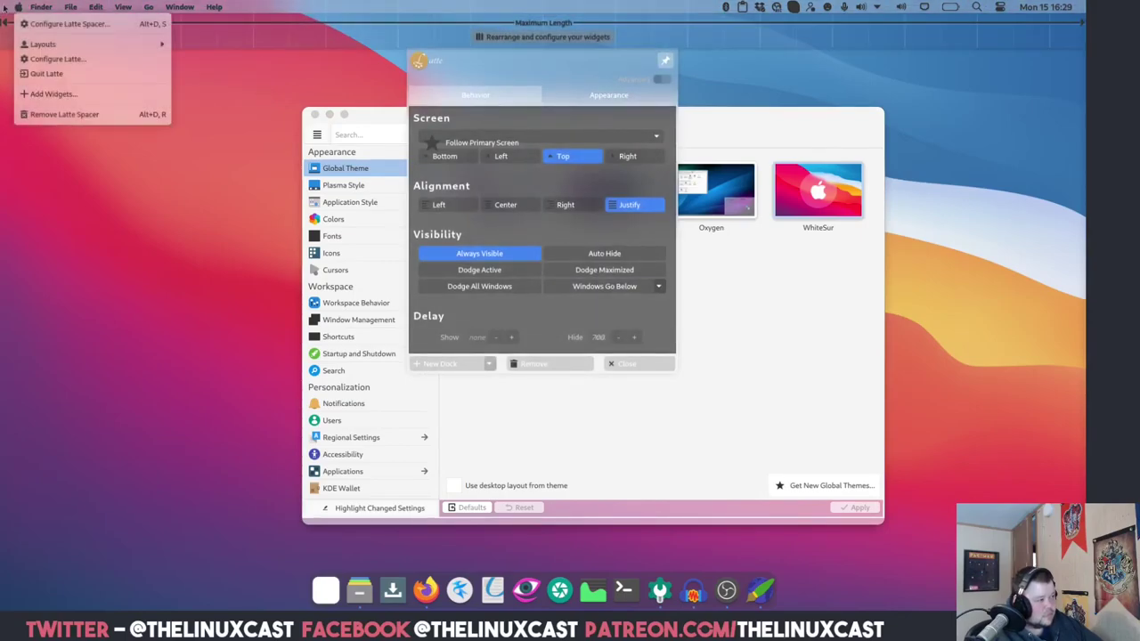
click(67, 114)
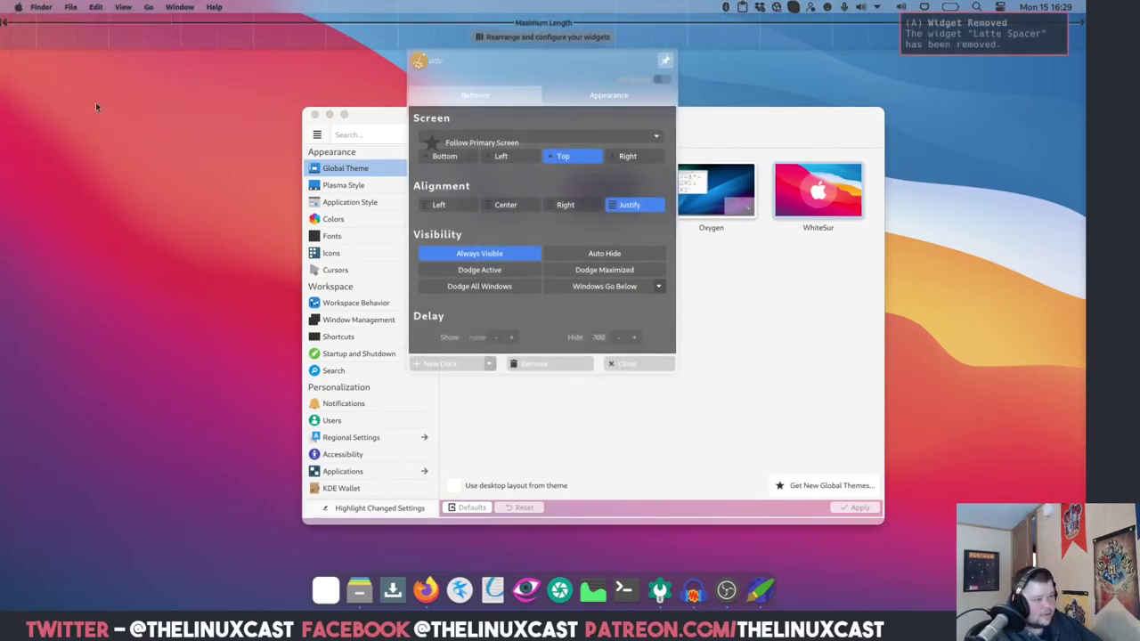
click(638, 365)
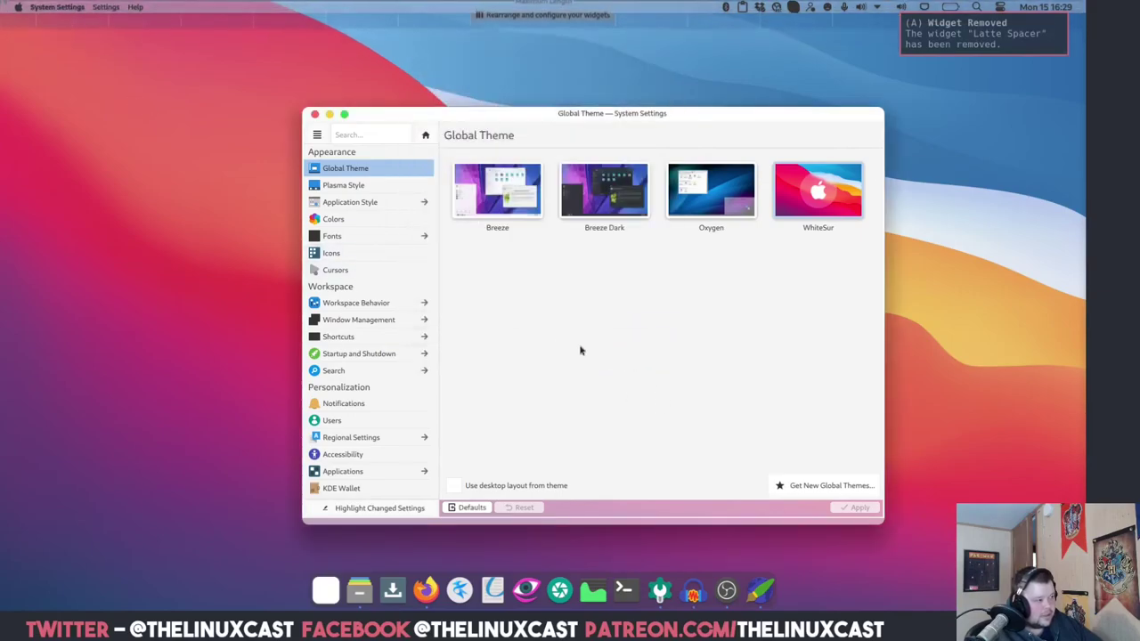
right_click(8, 10)
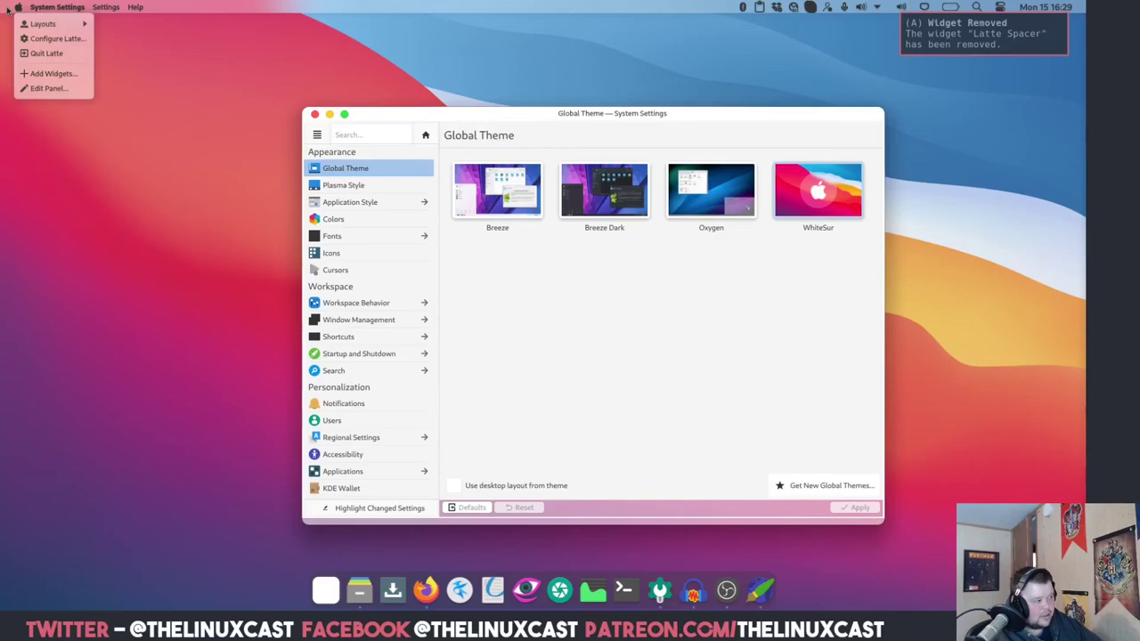
click(257, 159)
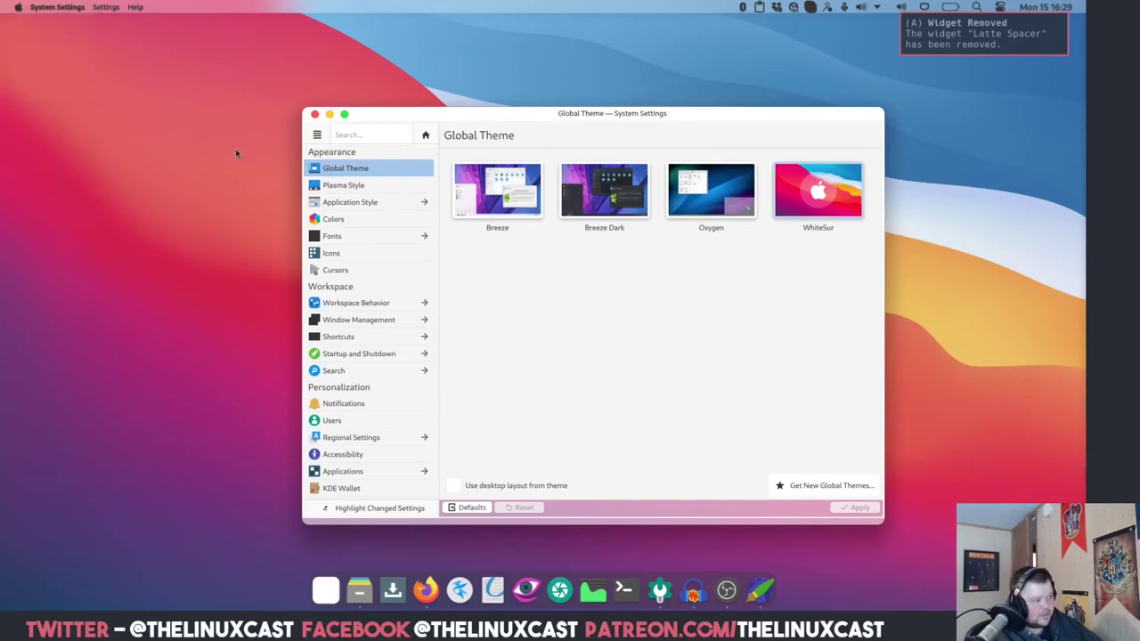